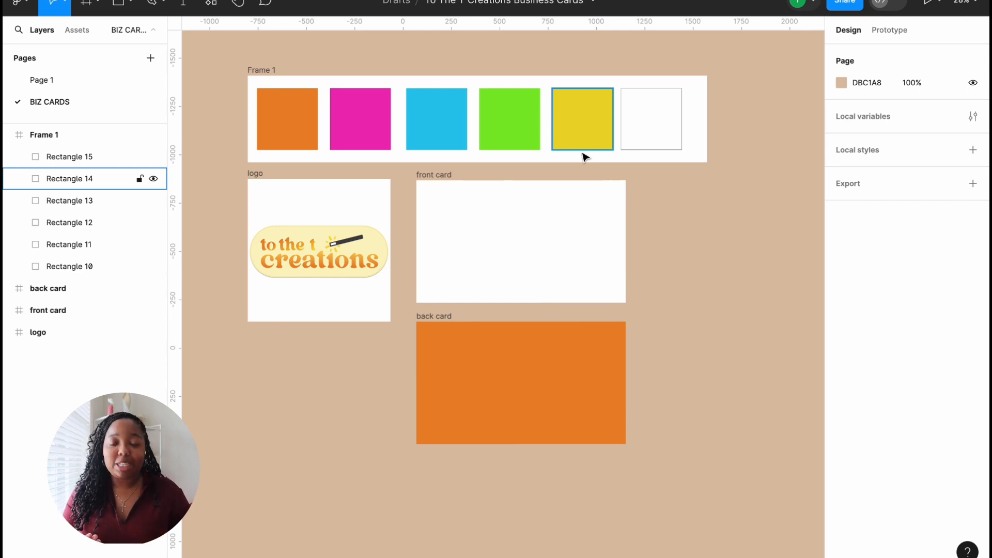
# Step: Deselect the yellow colour swatch on the canvas
pyautogui.click(537, 50)
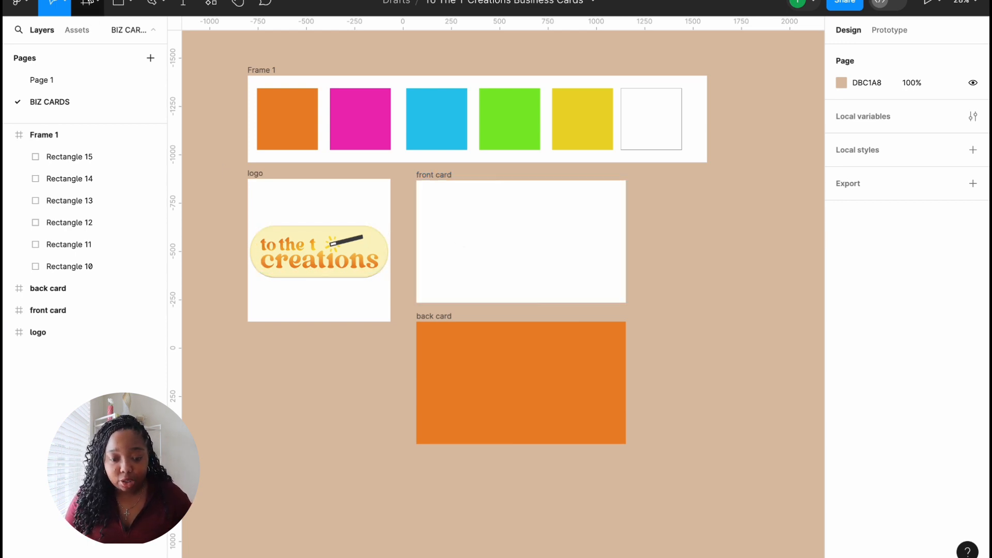
# Step: Draw a grey circle with the Ellipse tool inside the front card
pyautogui.click(132, 5)
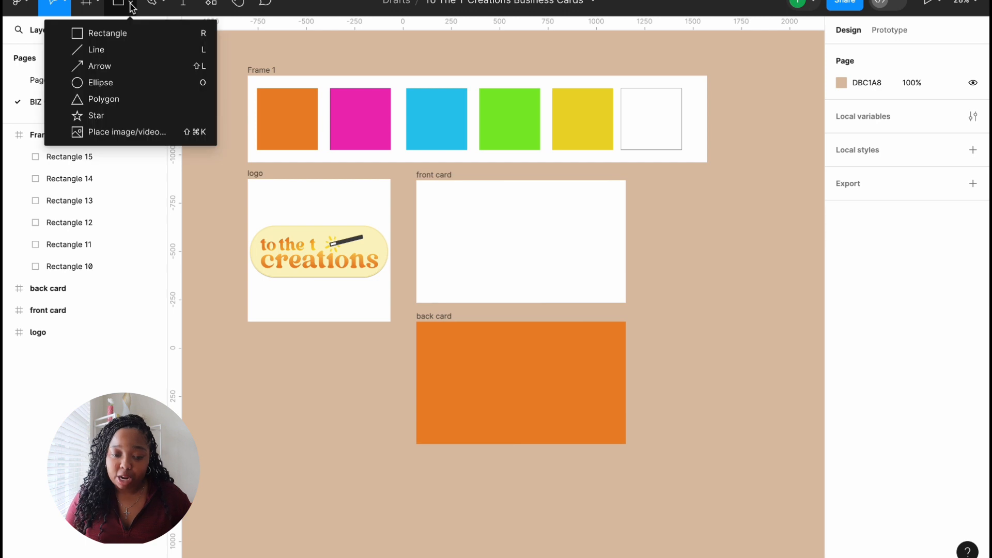
pyautogui.click(123, 82)
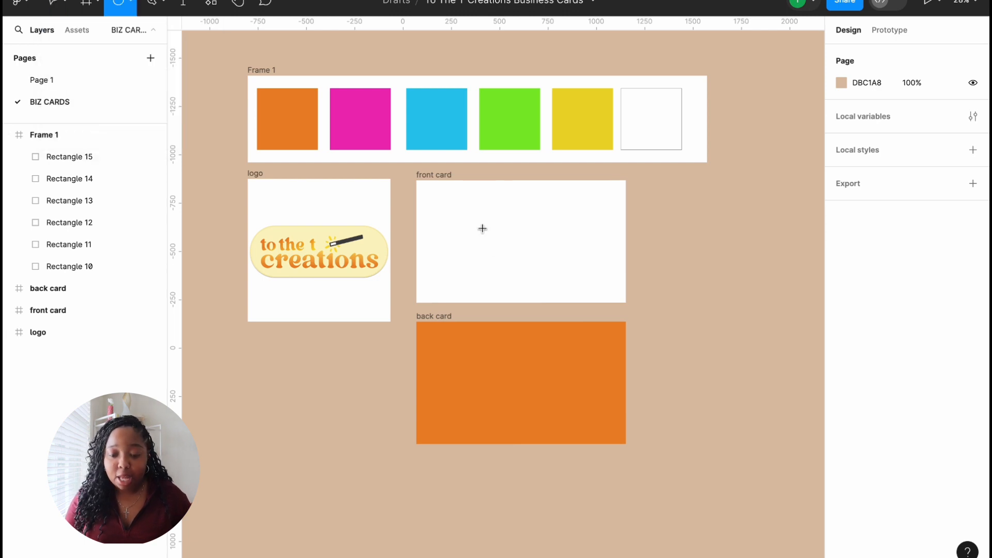
pyautogui.moveTo(526, 213); pyautogui.dragTo(639, 316)
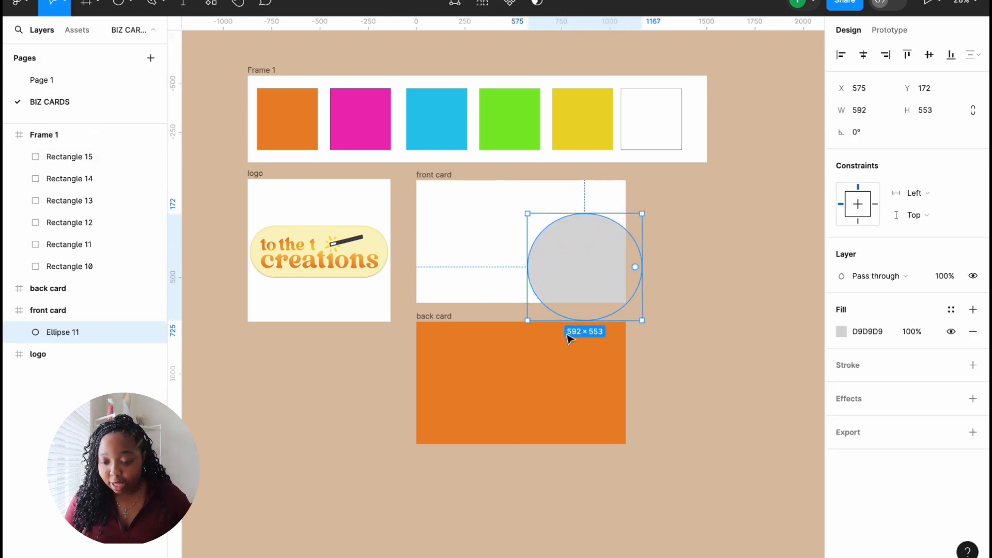
# Step: Move the back card lower and shift the circle into the front card's lower-right corner
pyautogui.moveTo(448, 315); pyautogui.dragTo(450, 399)
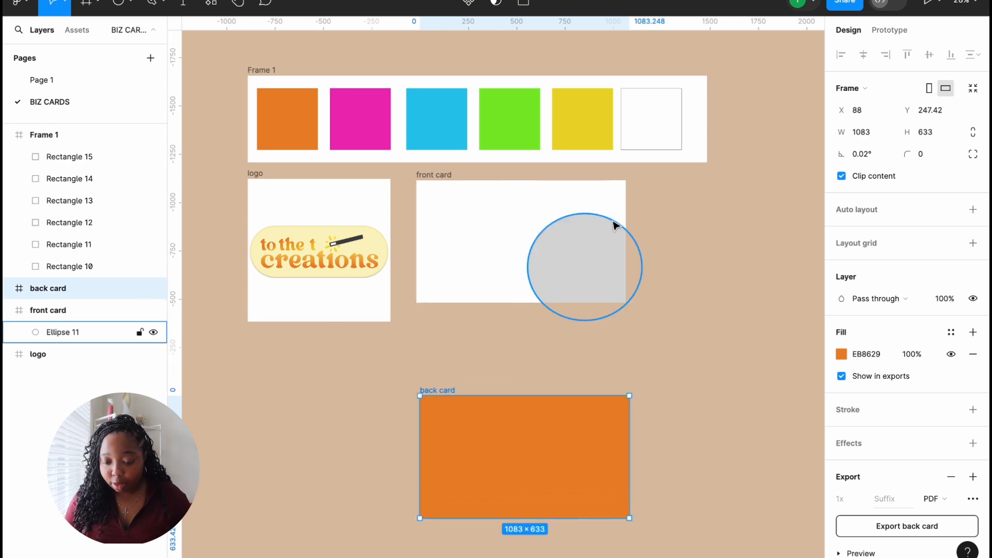
pyautogui.click(593, 269)
pyautogui.moveTo(568, 262); pyautogui.dragTo(586, 268)
pyautogui.click(505, 358)
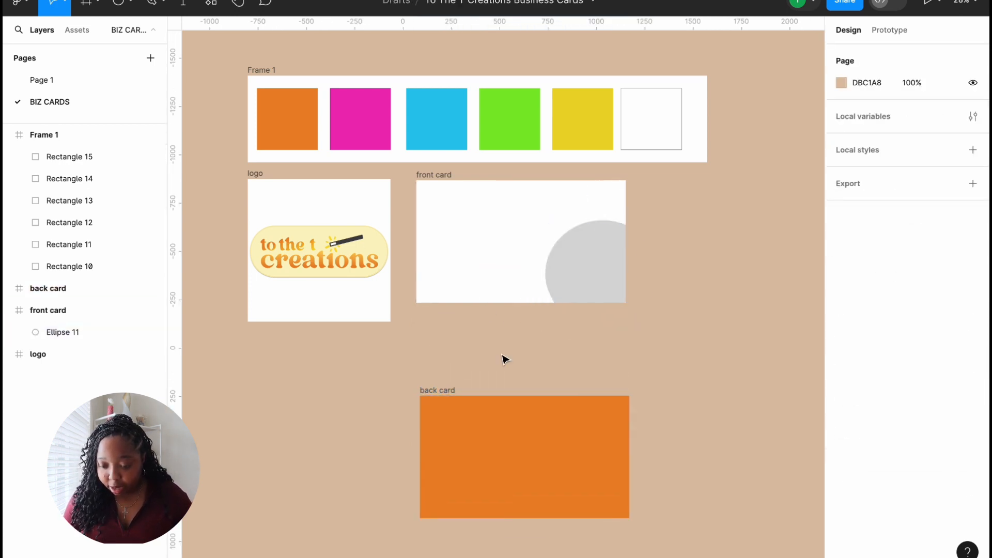
pyautogui.click(164, 4)
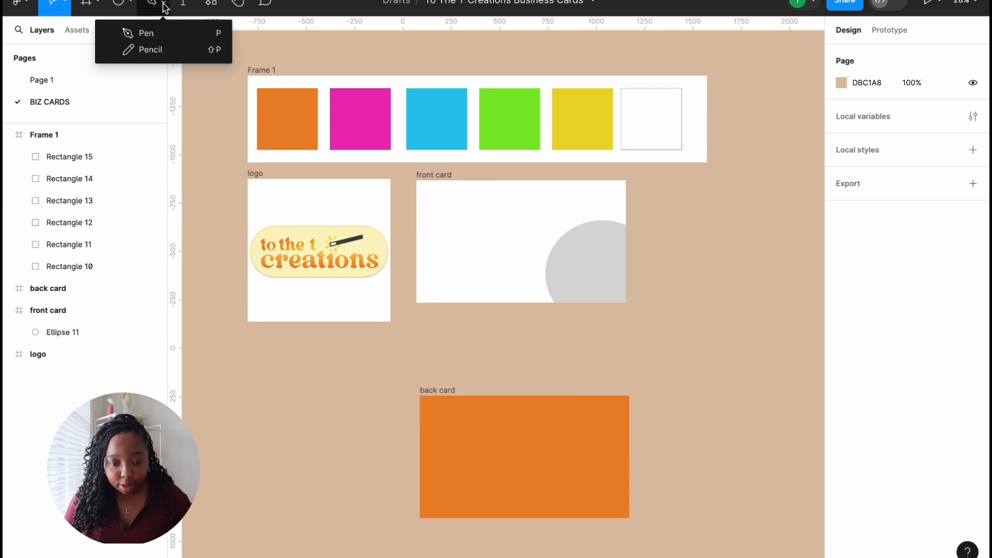
# Step: Draw a closed angular outline shape with the Pen tool in the front card
pyautogui.click(155, 34)
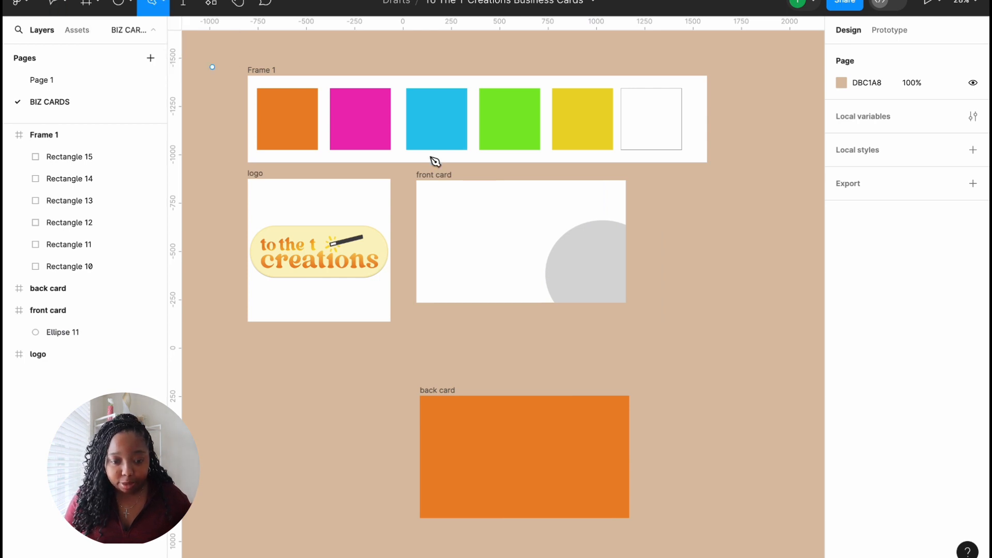
pyautogui.click(440, 218)
pyautogui.hotkey('ctrl', 'z')
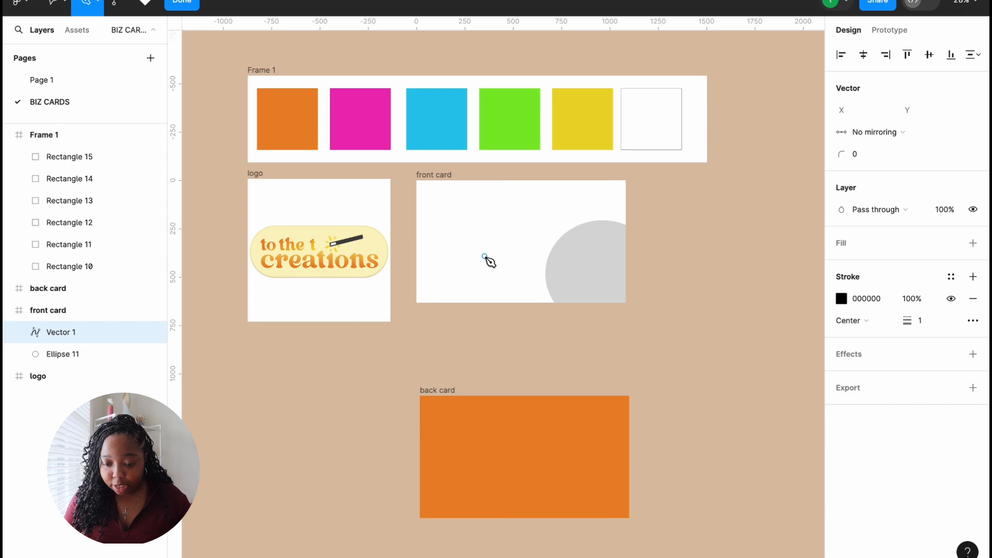
pyautogui.click(443, 215)
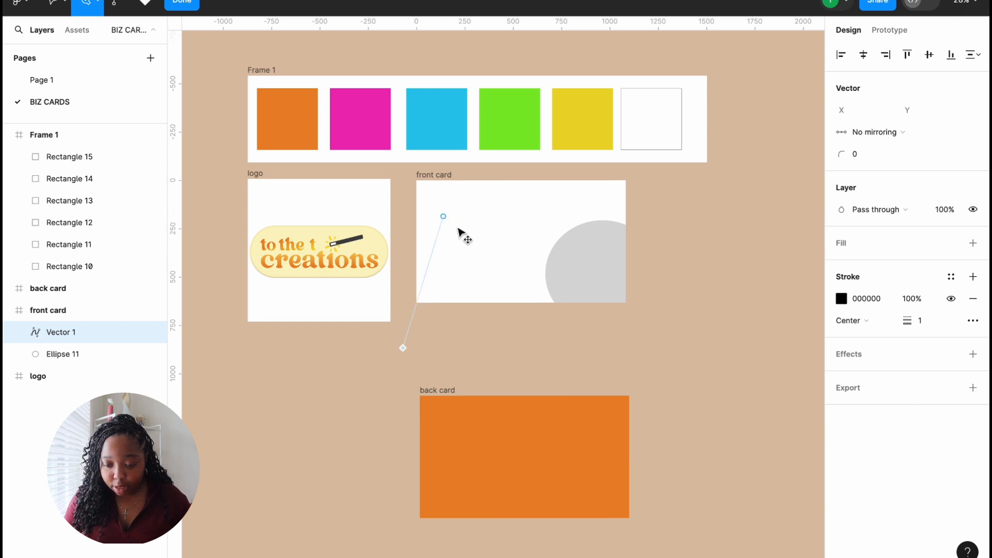
pyautogui.click(443, 215)
pyautogui.moveTo(495, 223); pyautogui.dragTo(508, 223)
pyautogui.click(484, 243)
pyautogui.click(519, 261)
pyautogui.click(490, 280)
pyautogui.click(440, 243)
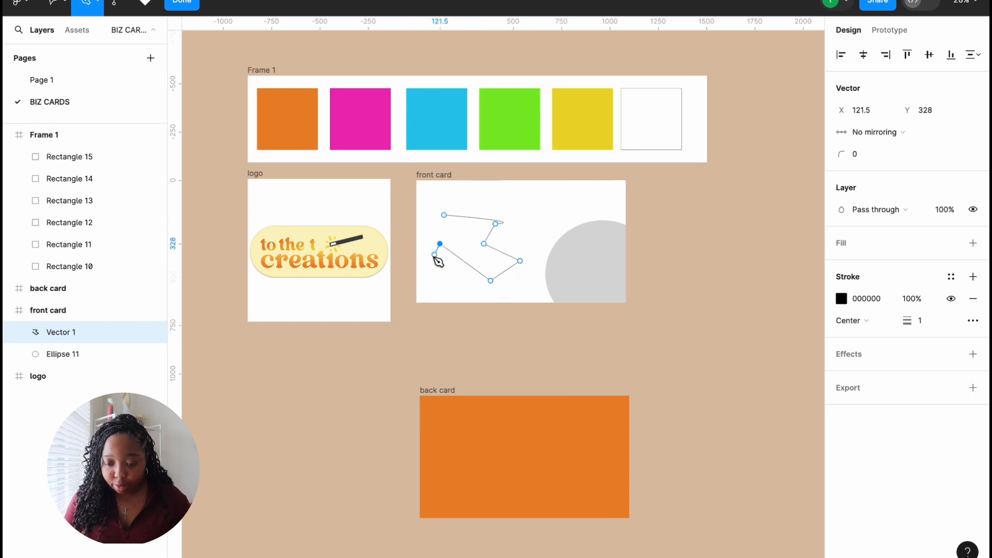
pyautogui.click(427, 302)
pyautogui.click(441, 215)
pyautogui.press('Escape')
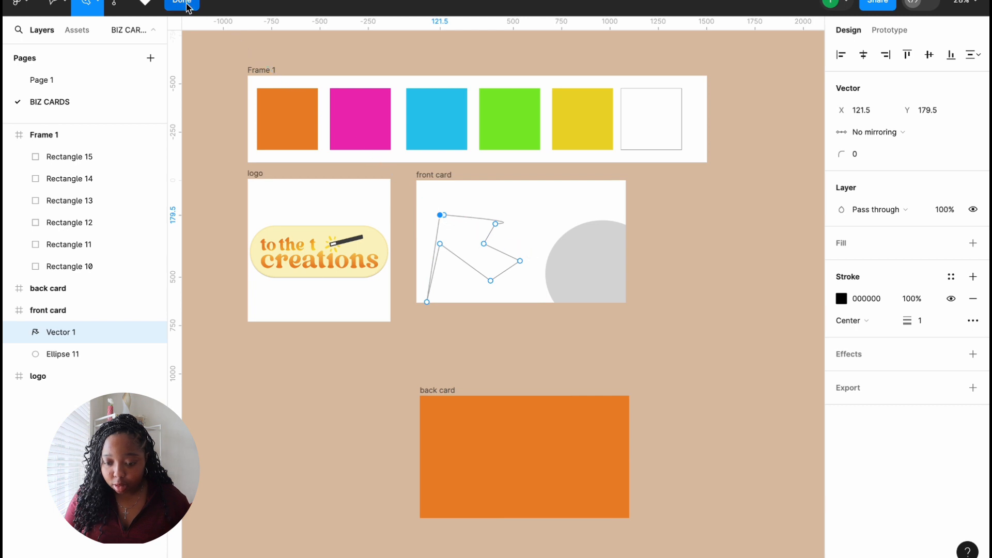
# Step: Give the shape corner radius 12 and scale it up to 716×668.46 toward the lower-left
pyautogui.click(918, 139)
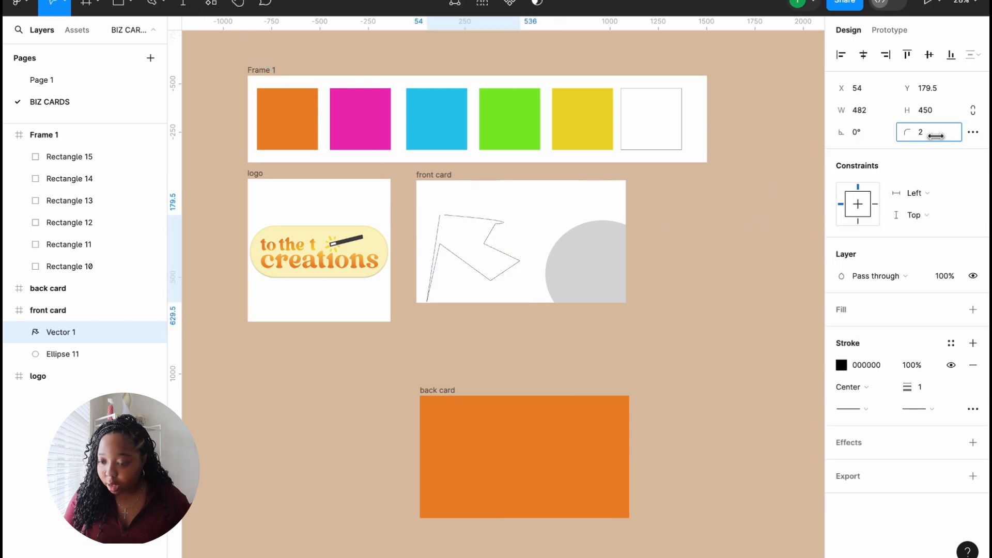
pyautogui.write('12')
pyautogui.press('Return')
pyautogui.moveTo(465, 248); pyautogui.dragTo(454, 276)
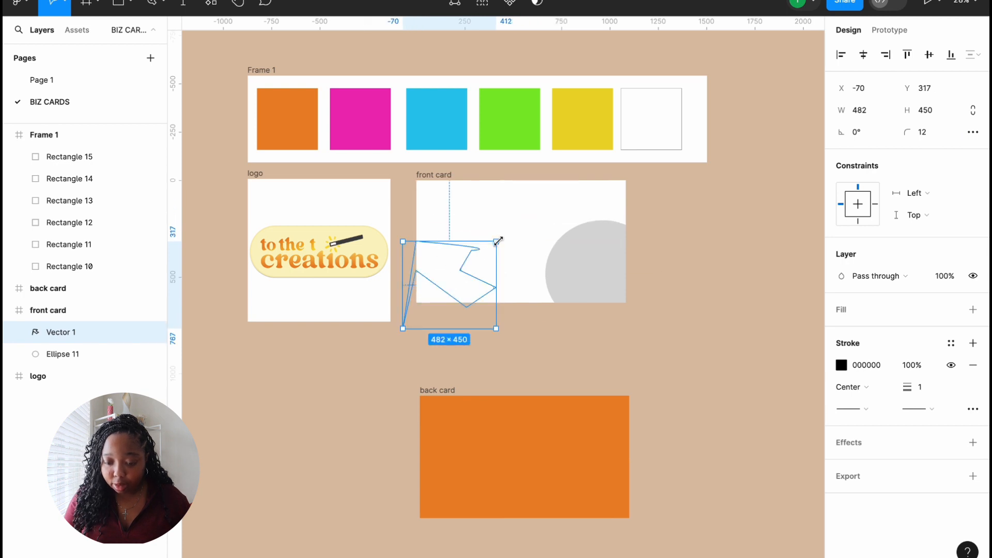
pyautogui.press('k')
pyautogui.moveTo(497, 239); pyautogui.dragTo(544, 220)
pyautogui.moveTo(493, 259); pyautogui.dragTo(476, 300)
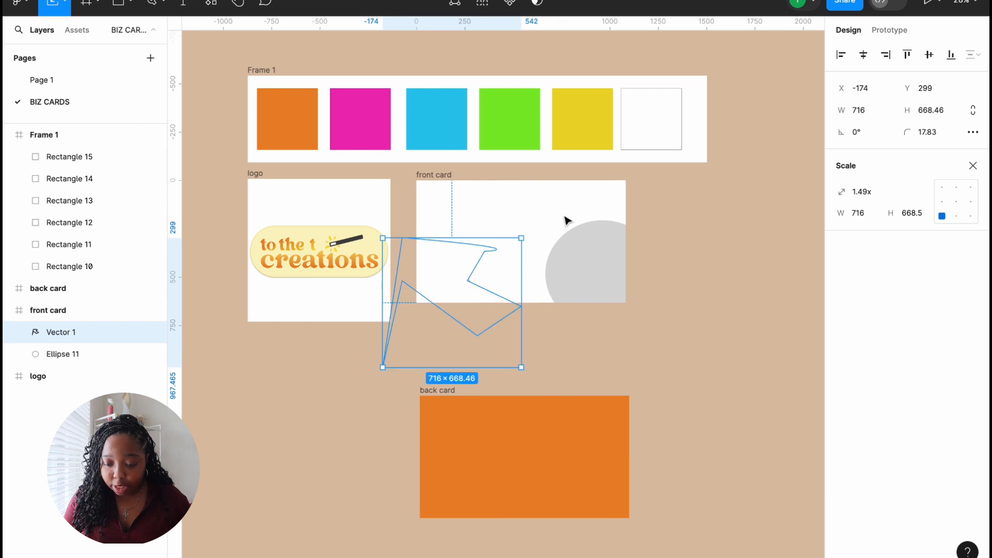
# Step: Lighten the shape's outline to grey, add a fill, then remove the outline
pyautogui.click(539, 223)
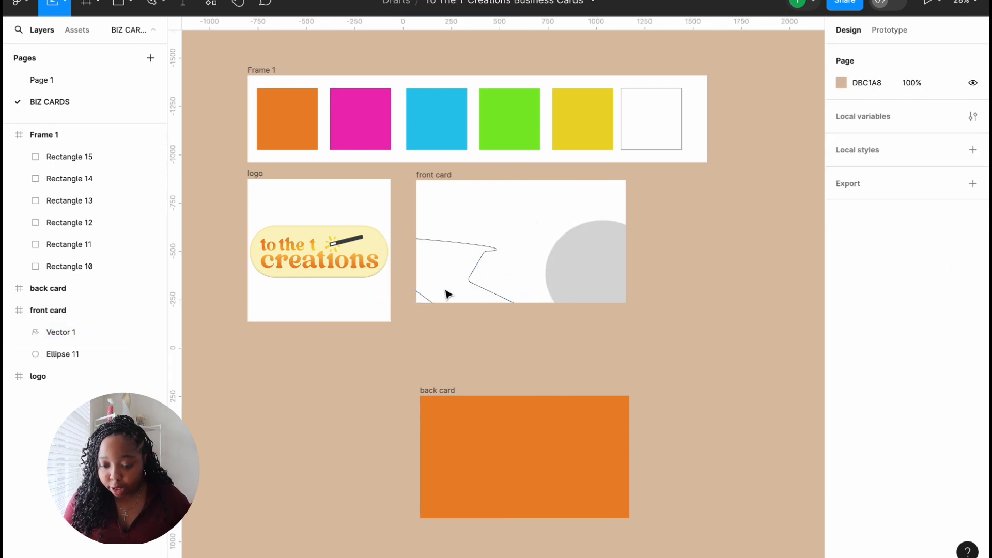
pyautogui.click(466, 282)
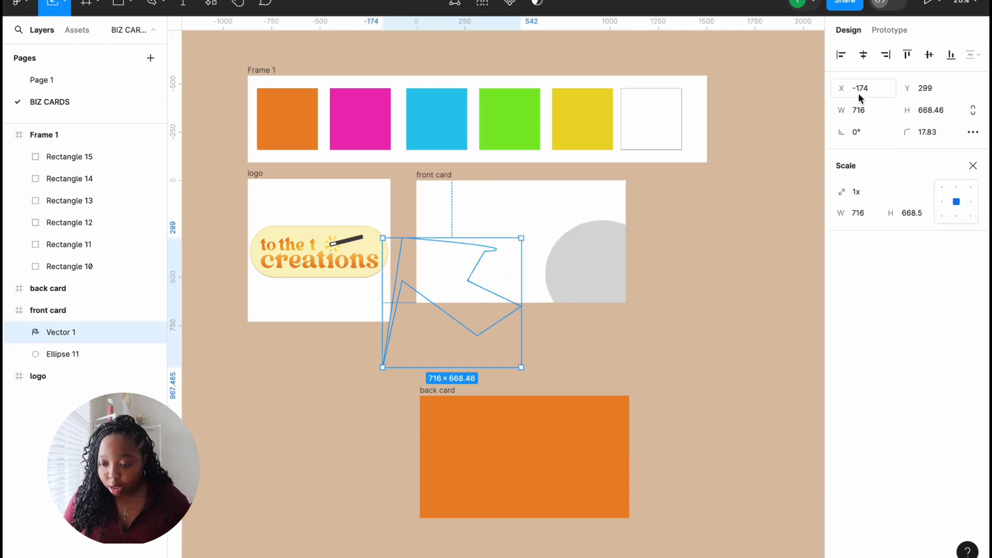
pyautogui.click(889, 30)
pyautogui.click(857, 35)
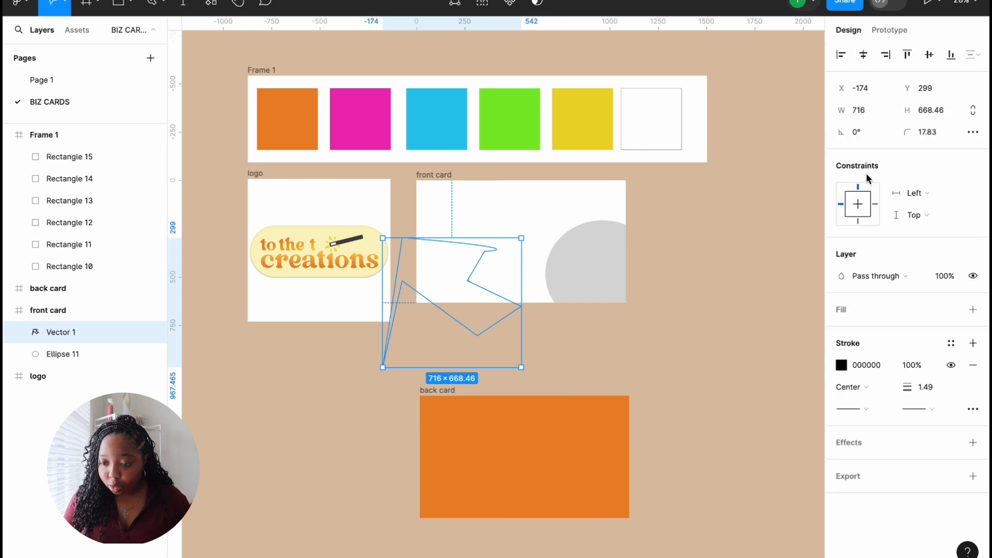
pyautogui.click(840, 366)
pyautogui.moveTo(662, 385); pyautogui.dragTo(668, 271)
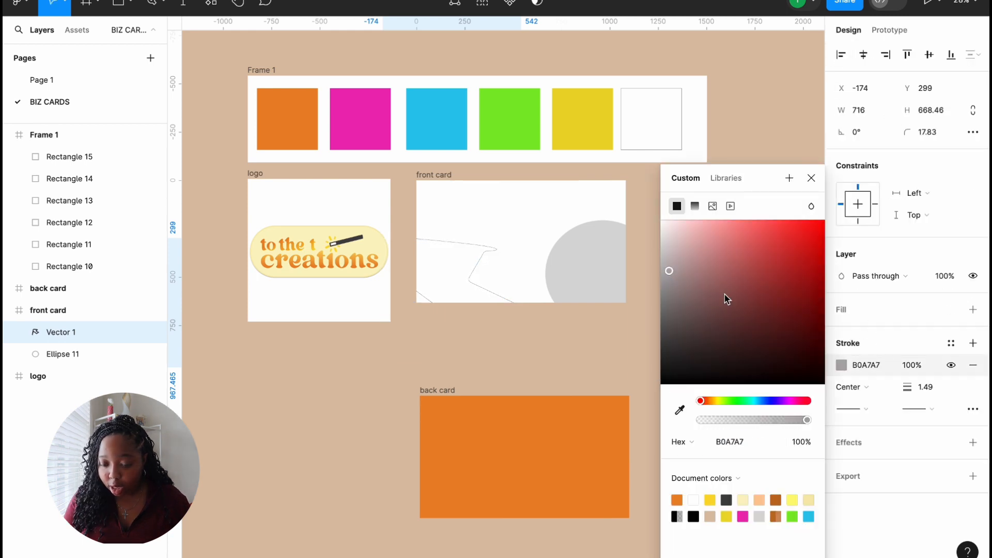
pyautogui.click(973, 310)
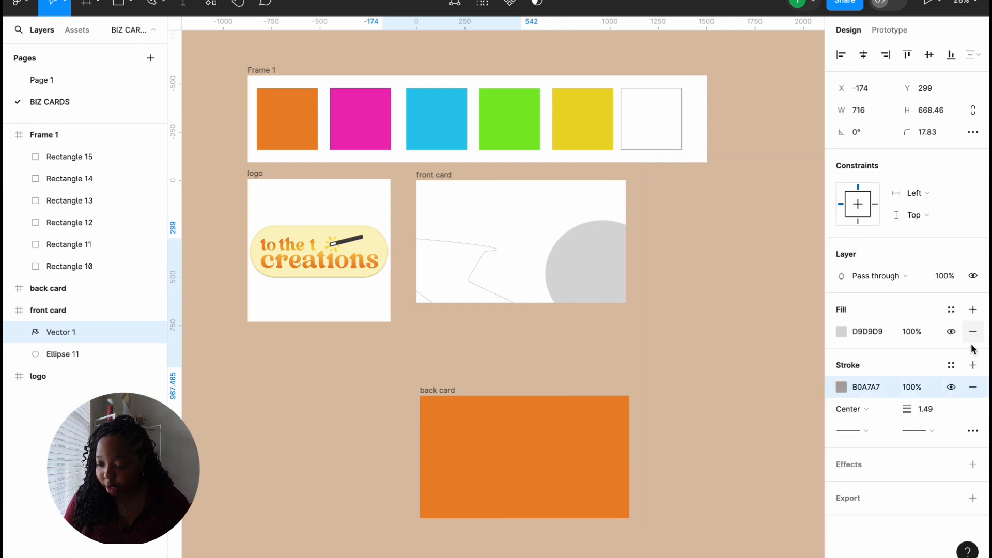
pyautogui.click(973, 388)
# Step: Darken the shape's fill, then change it to red
pyautogui.click(841, 331)
pyautogui.moveTo(688, 242); pyautogui.dragTo(655, 360)
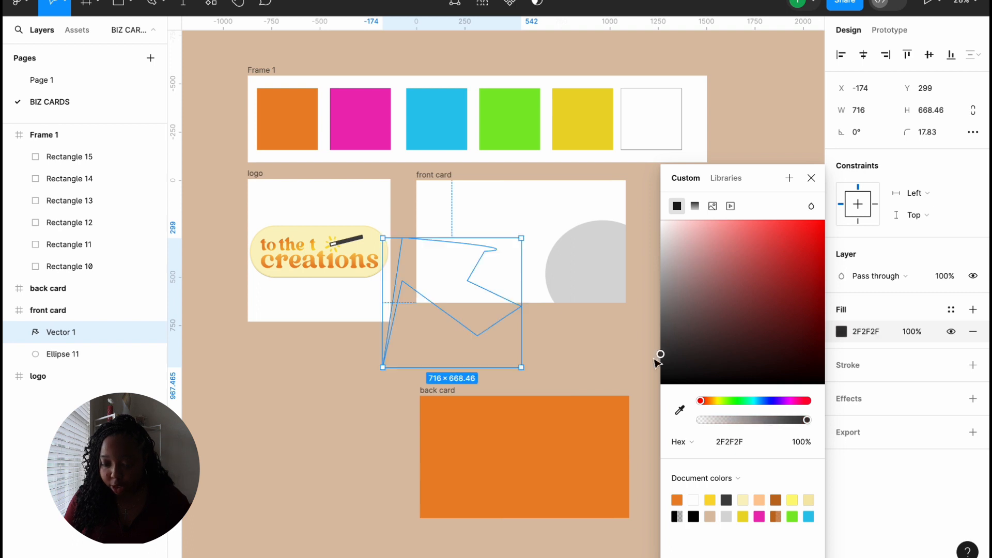
pyautogui.click(433, 276)
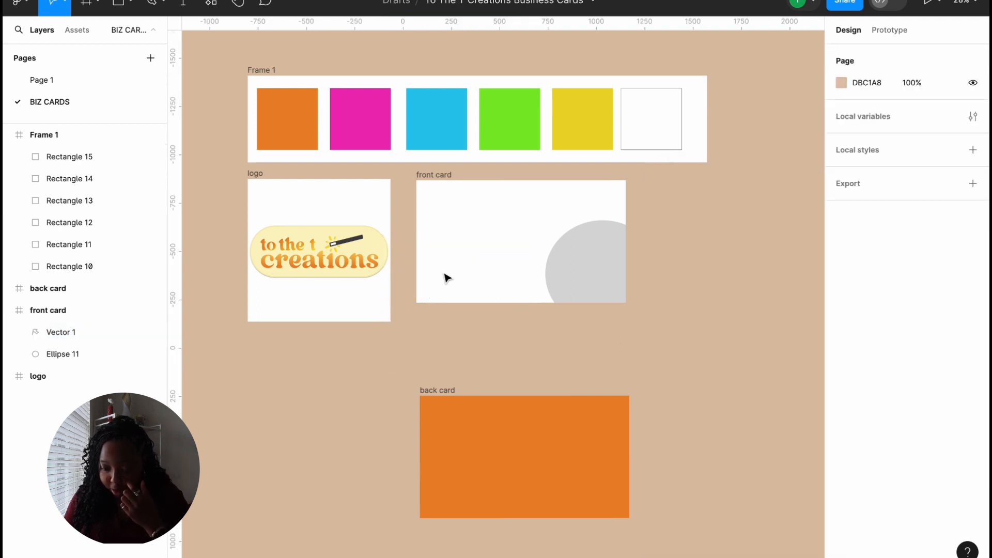
pyautogui.click(84, 334)
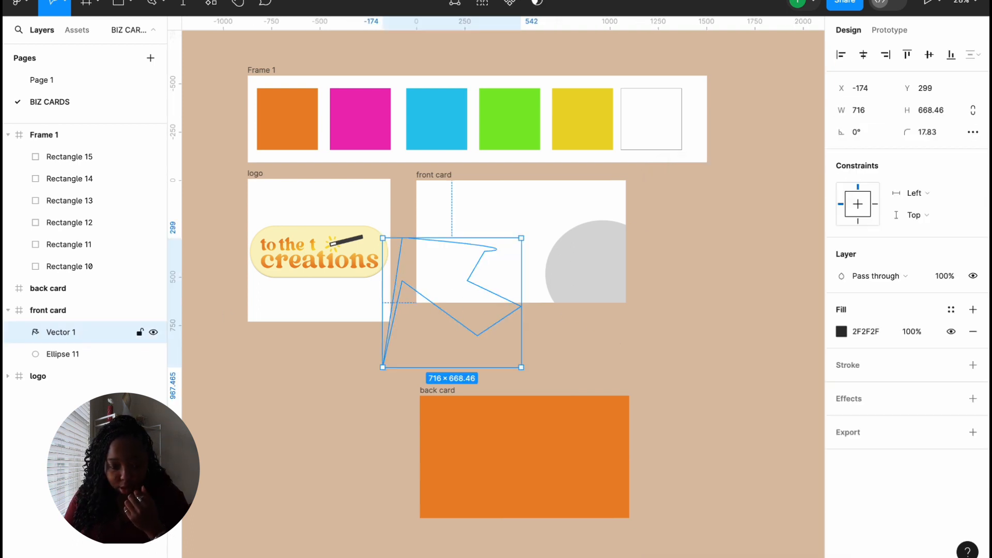
pyautogui.click(840, 337)
pyautogui.moveTo(780, 322); pyautogui.dragTo(787, 230)
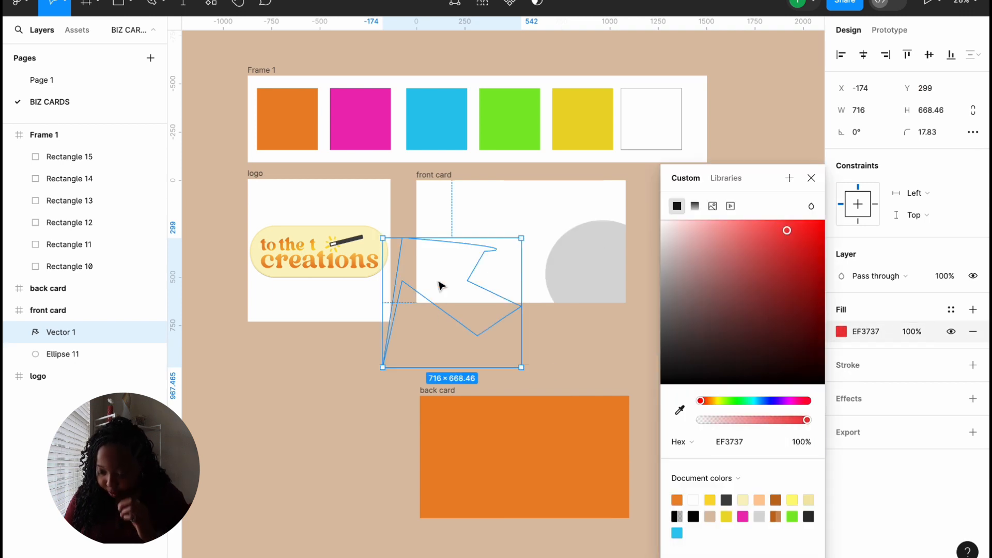
pyautogui.click(442, 285)
# Step: Clear the Vector 1 layer name, then delete the vector shape
pyautogui.doubleClick(70, 331)
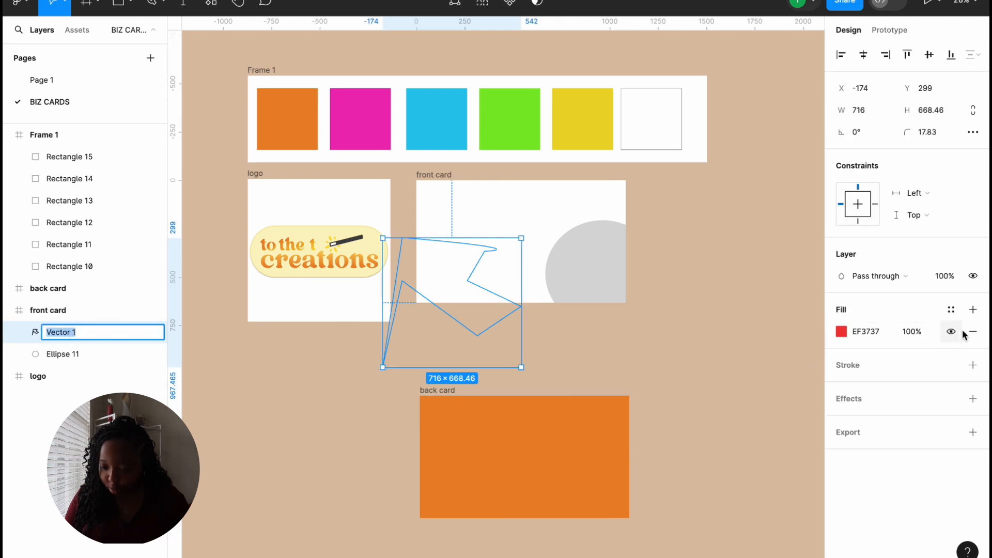
pyautogui.press('BackSpace')
pyautogui.click(619, 369)
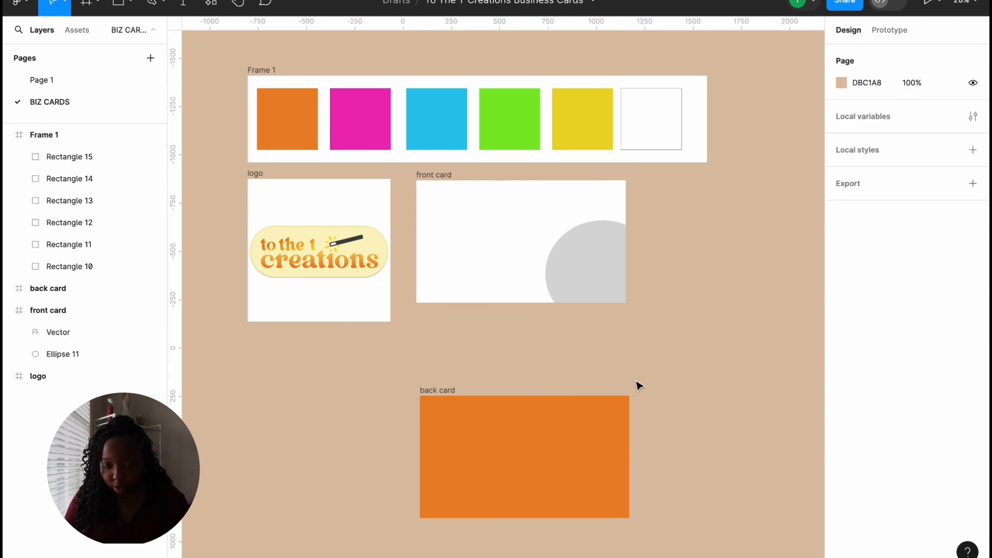
pyautogui.click(87, 327)
pyautogui.press('Delete')
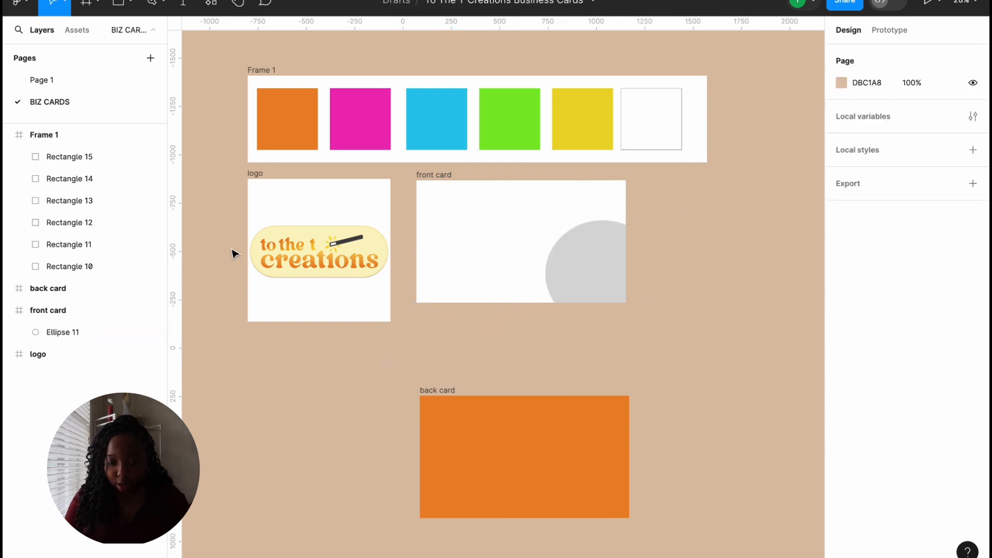
# Step: Draw a closed curved path with the Pen tool in the front card's upper left
pyautogui.click(165, 4)
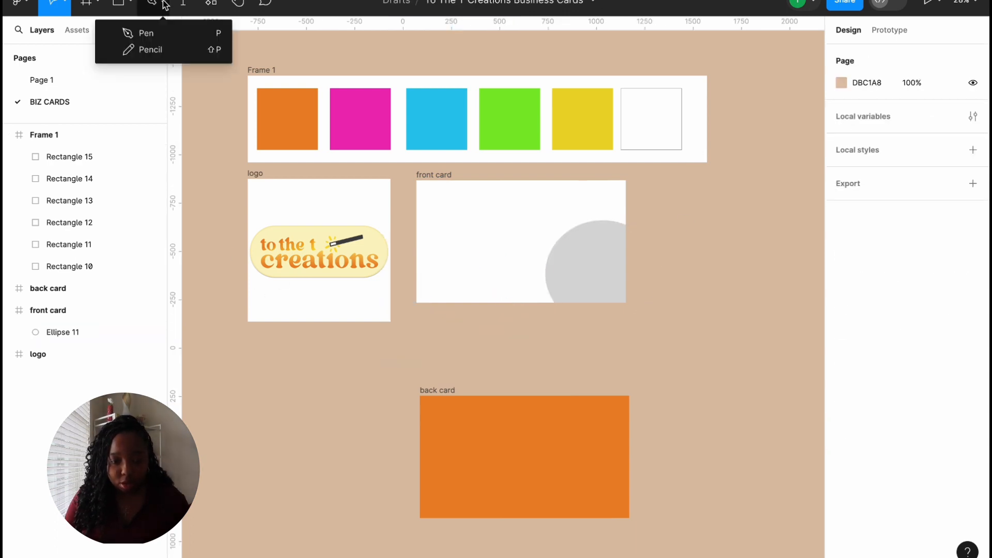
pyautogui.click(160, 33)
pyautogui.click(431, 204)
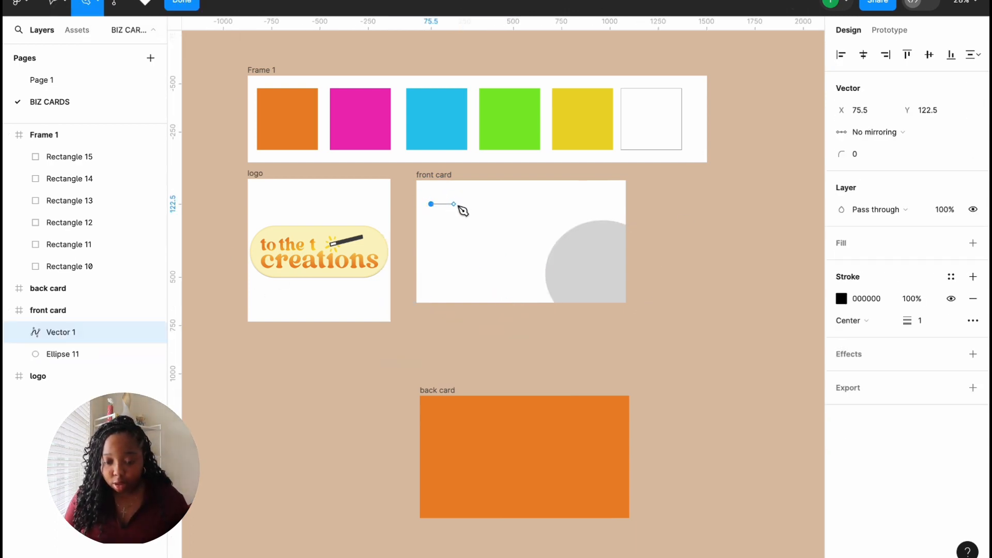
pyautogui.moveTo(468, 208); pyautogui.dragTo(455, 242)
pyautogui.click(460, 267)
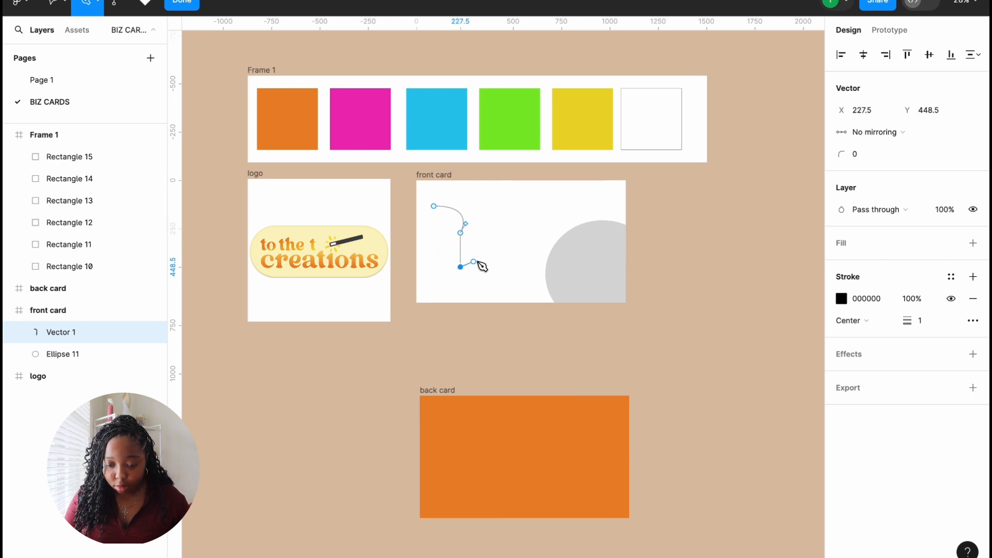
pyautogui.click(473, 253)
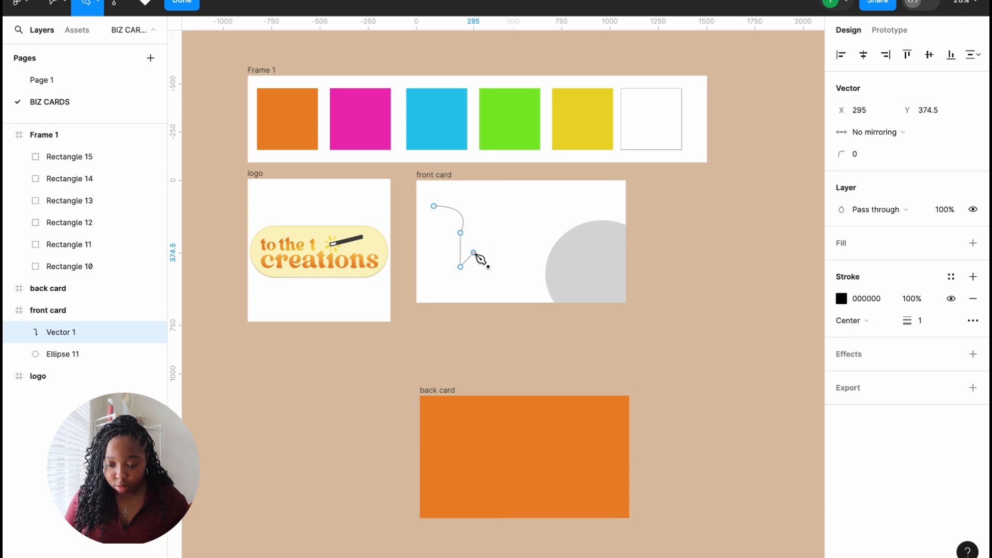
pyautogui.moveTo(473, 253); pyautogui.dragTo(503, 233)
pyautogui.click(473, 184)
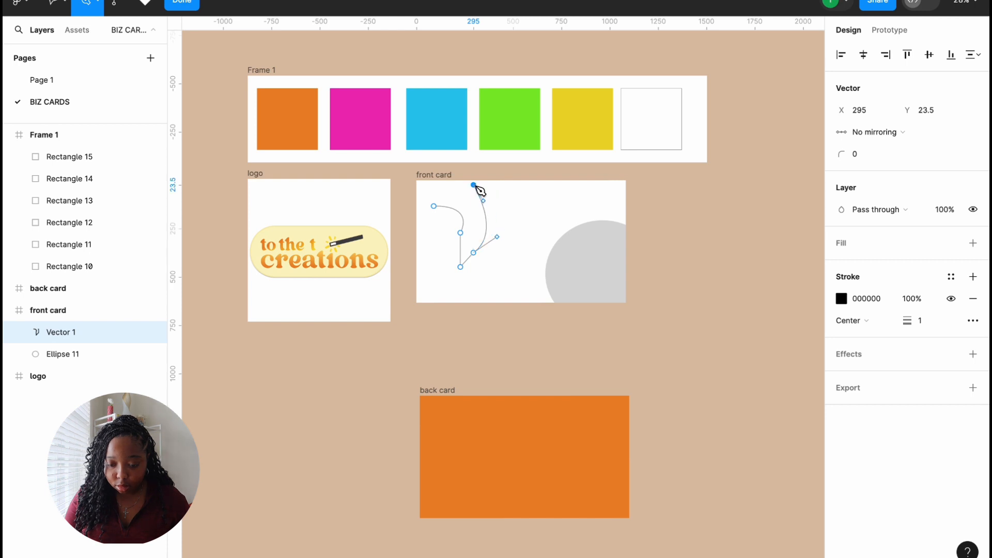
pyautogui.click(434, 206)
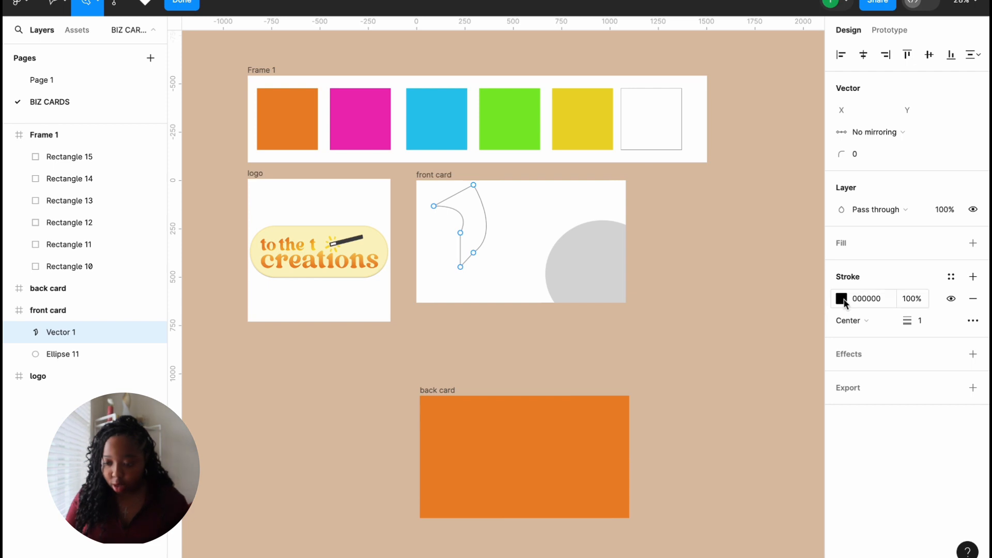
# Step: Give the curved shape a BDBDBD grey fill with no outline
pyautogui.click(841, 299)
pyautogui.click(972, 243)
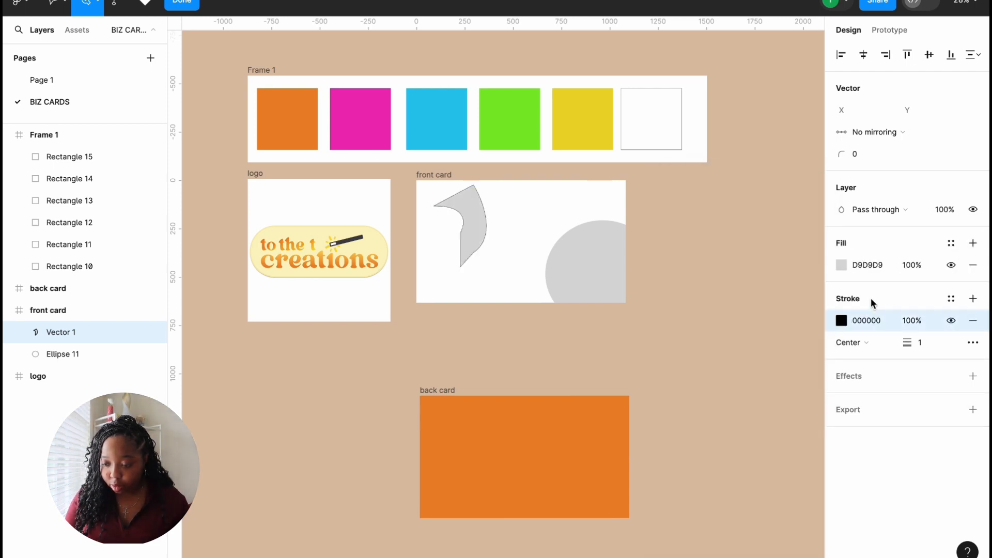
pyautogui.click(973, 321)
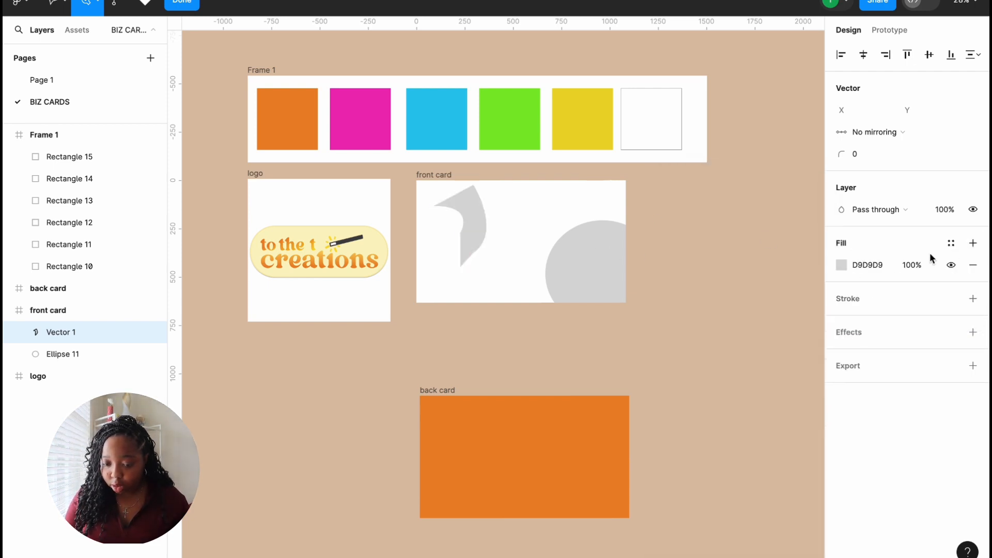
pyautogui.click(841, 265)
pyautogui.moveTo(661, 248); pyautogui.dragTo(660, 263)
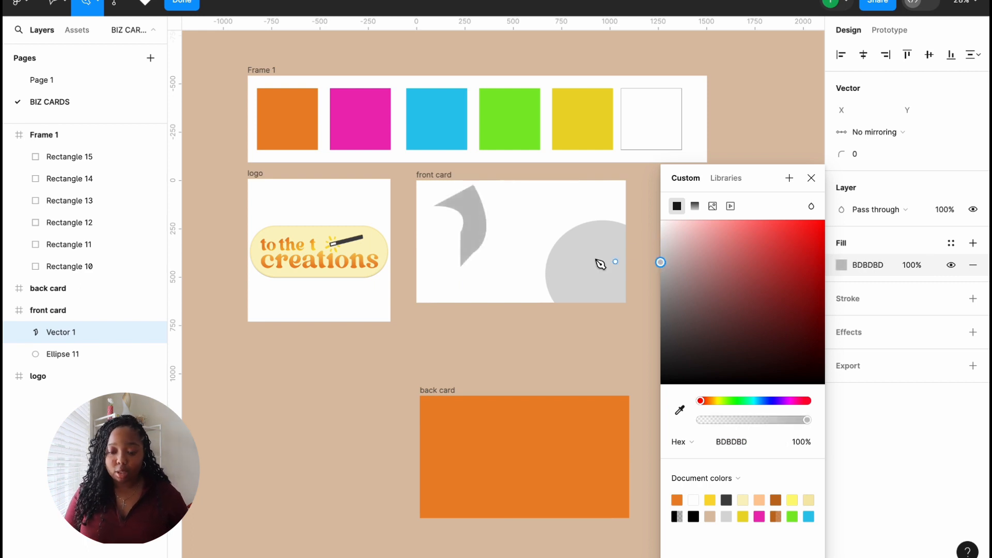
pyautogui.click(813, 178)
pyautogui.click(183, 2)
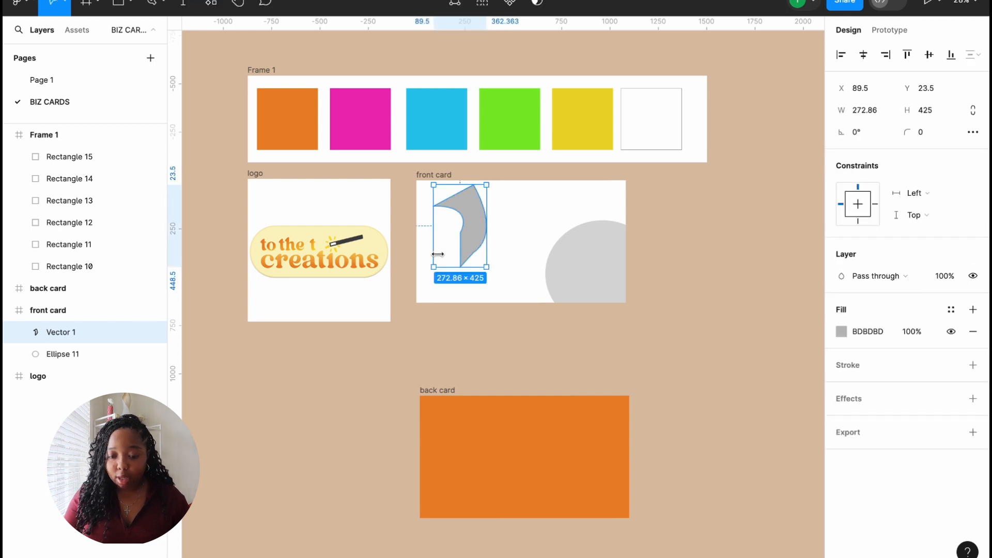
# Step: Scale the curved shape 1.6x to 436.9×680.5 and place it at the front card's left edge
pyautogui.press('k')
pyautogui.moveTo(434, 267); pyautogui.dragTo(402, 316)
pyautogui.moveTo(466, 274); pyautogui.dragTo(456, 307)
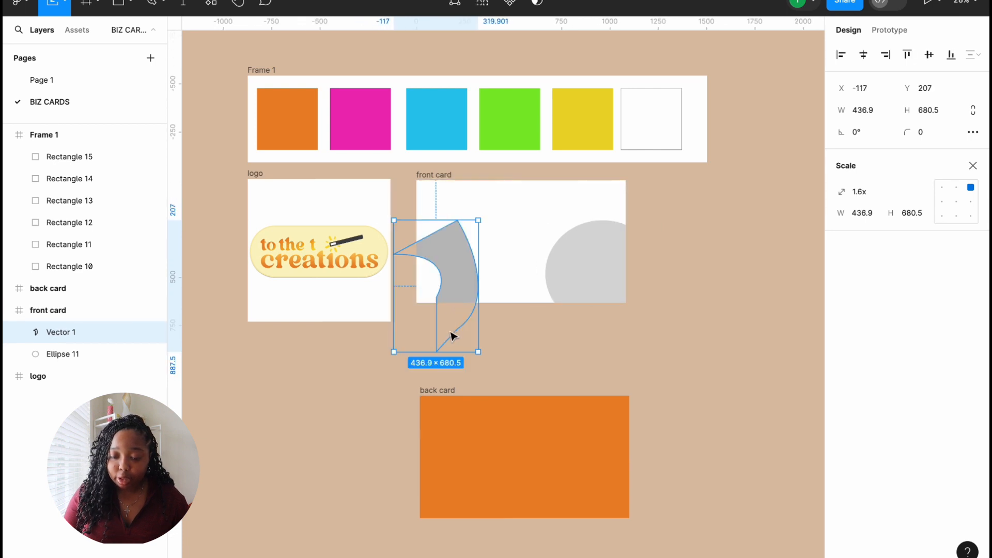
pyautogui.click(520, 343)
pyautogui.click(163, 2)
pyautogui.click(157, 32)
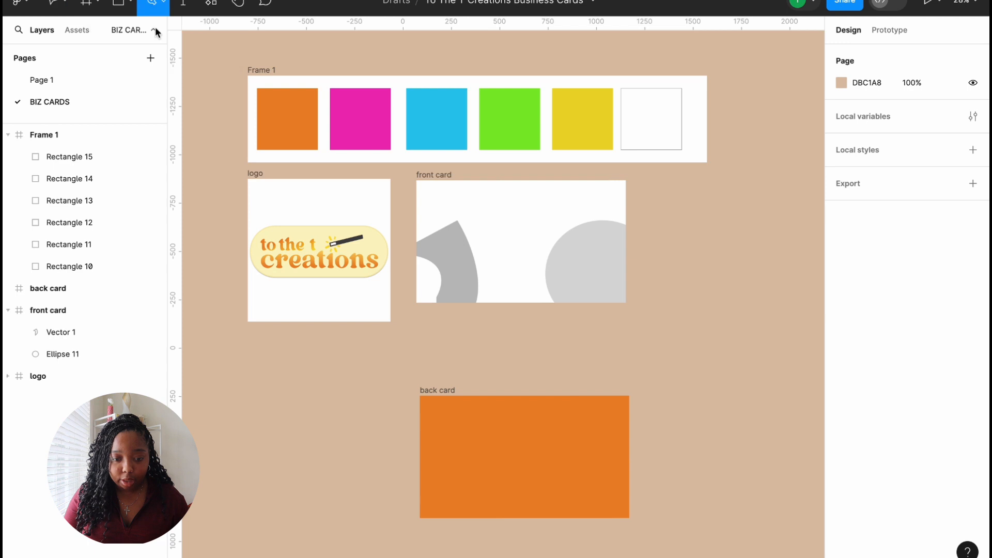
# Step: Draw a closed angular polygon across the front card and move it up and right
pyautogui.click(482, 206)
pyautogui.click(516, 225)
pyautogui.click(499, 271)
pyautogui.click(534, 302)
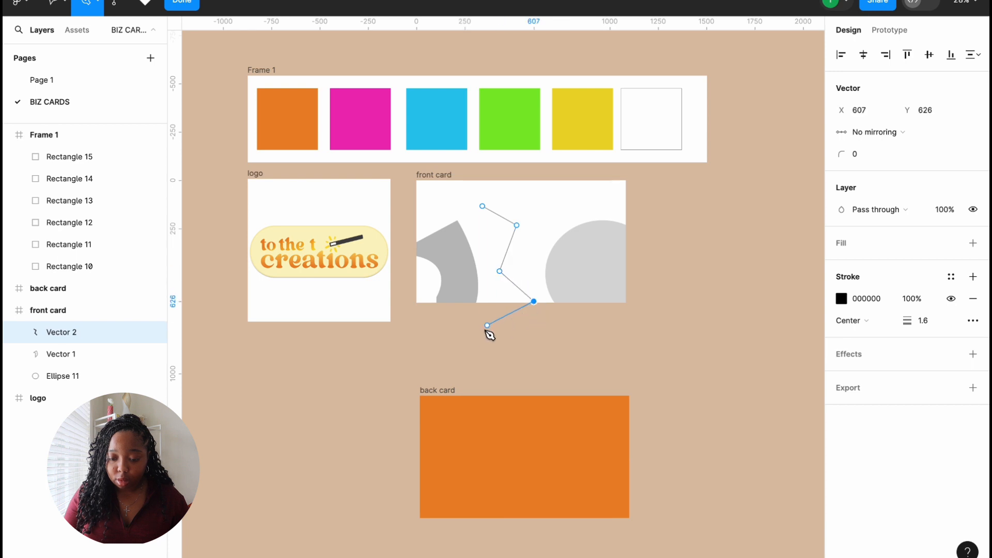
pyautogui.click(471, 356)
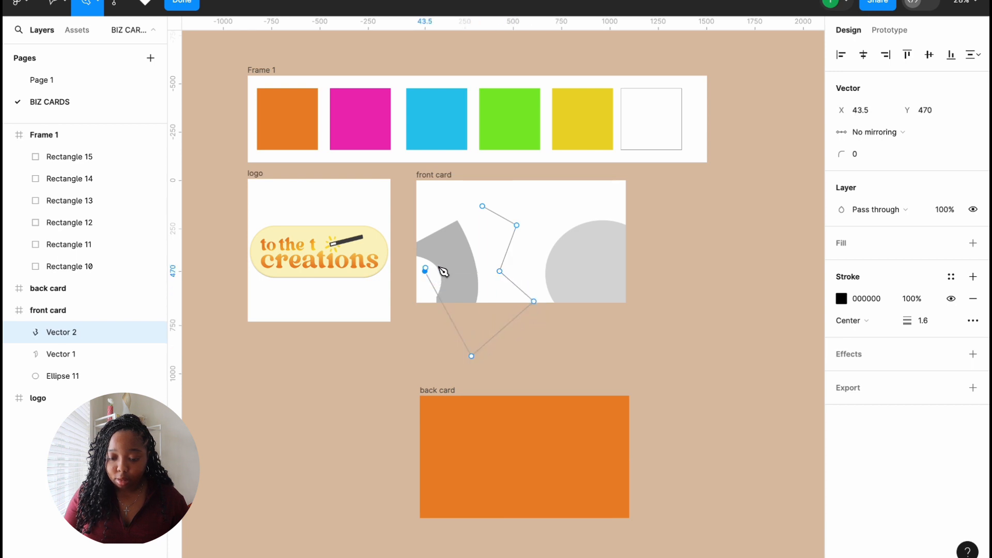
pyautogui.click(478, 225)
pyautogui.click(483, 206)
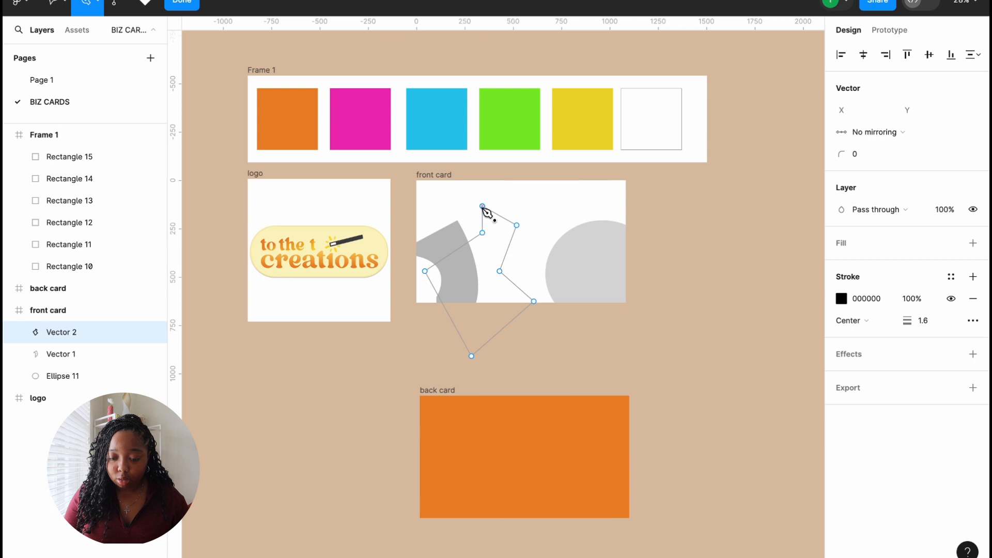
pyautogui.click(198, 4)
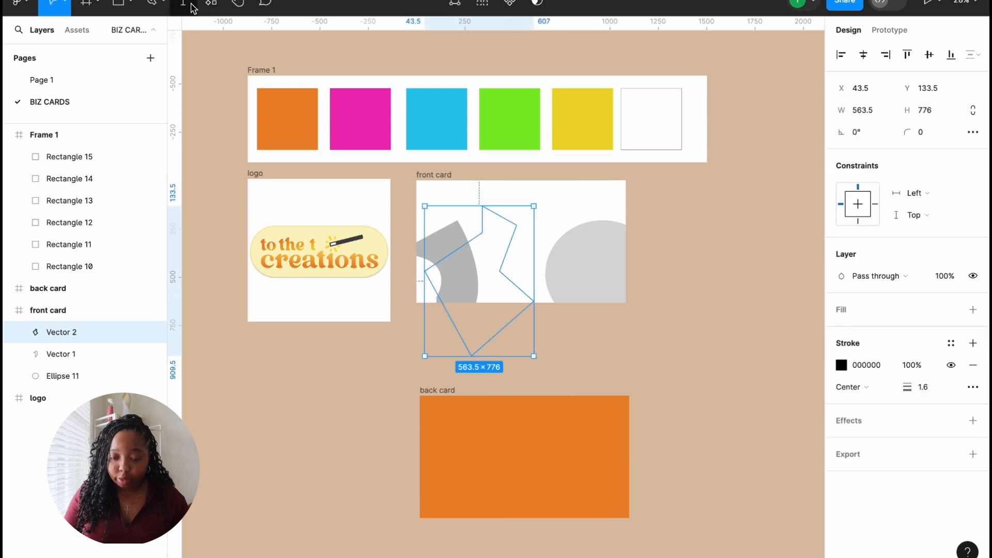
pyautogui.moveTo(516, 260); pyautogui.dragTo(563, 199)
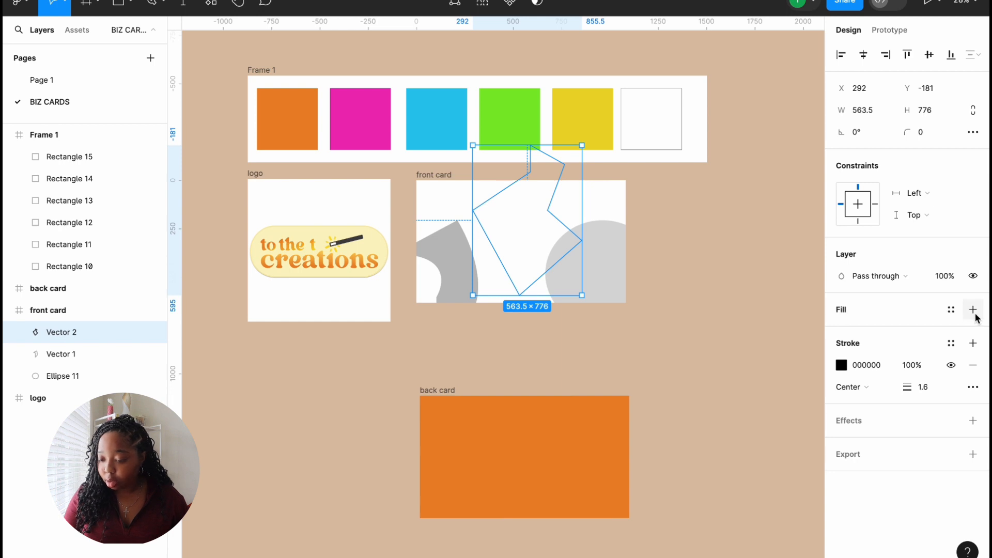
# Step: Round the polygon's corners to 46, fill it AAAAAA grey with no outline, and nudge it left
pyautogui.moveTo(906, 132); pyautogui.dragTo(557, 102)
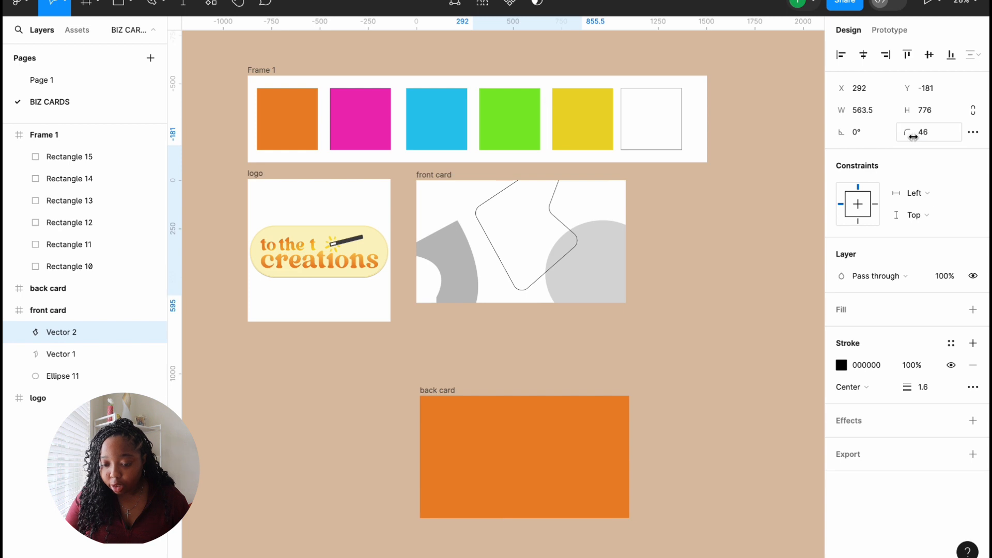
pyautogui.click(841, 366)
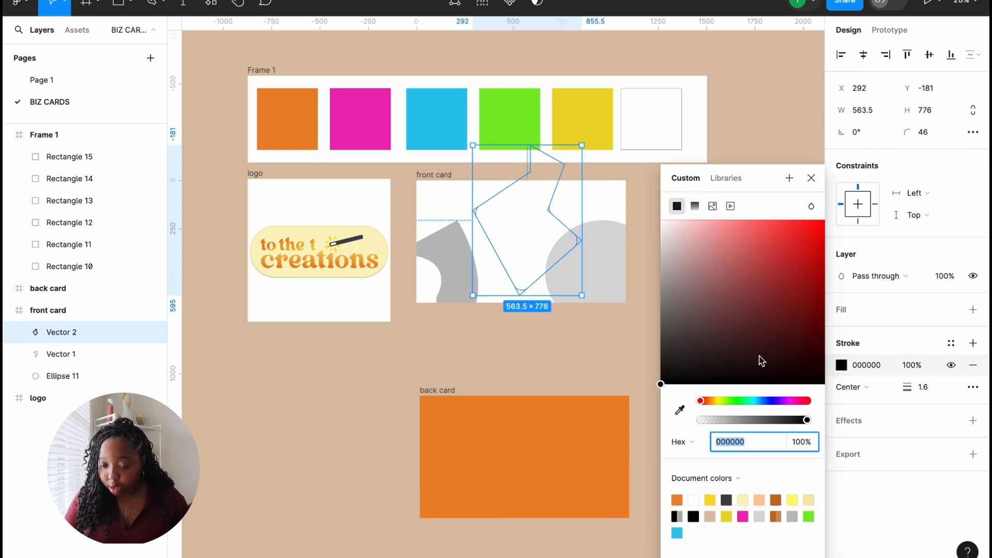
pyautogui.click(973, 310)
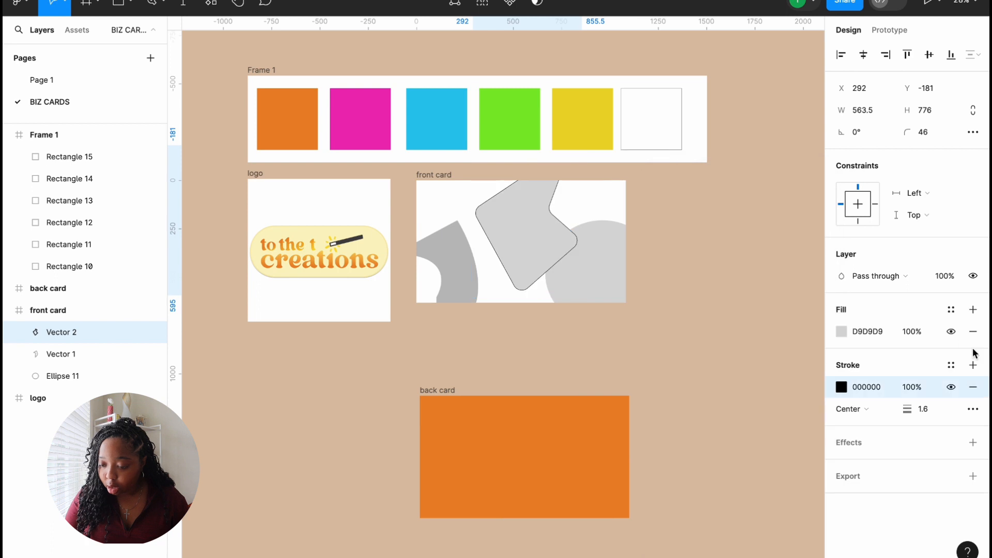
pyautogui.click(973, 387)
pyautogui.click(841, 331)
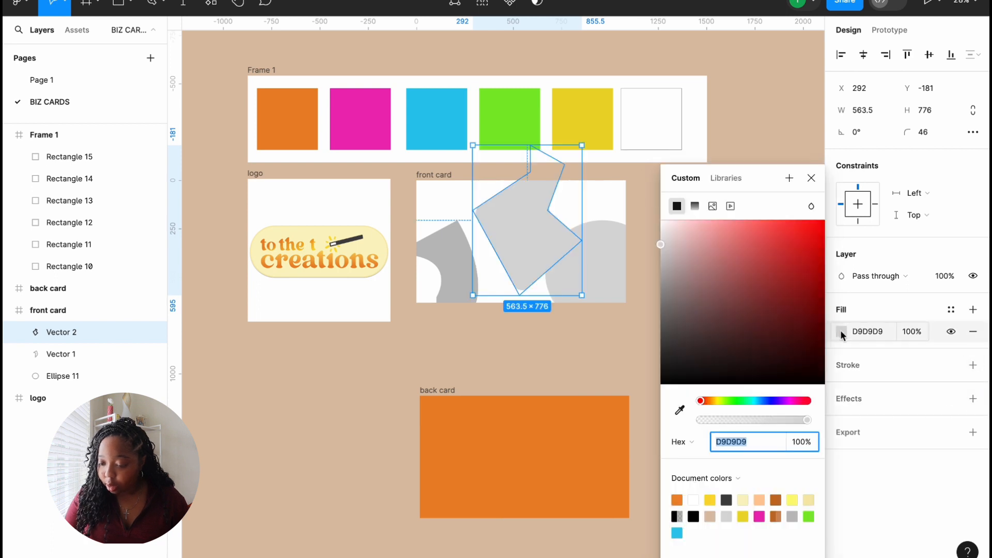
pyautogui.moveTo(662, 247); pyautogui.dragTo(659, 277)
pyautogui.moveTo(514, 225); pyautogui.dragTo(499, 232)
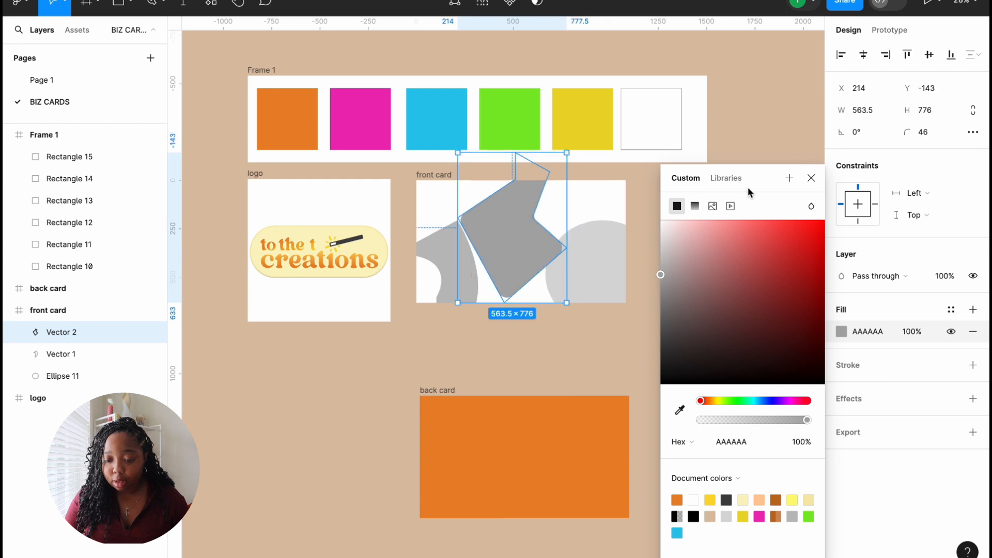
pyautogui.click(811, 177)
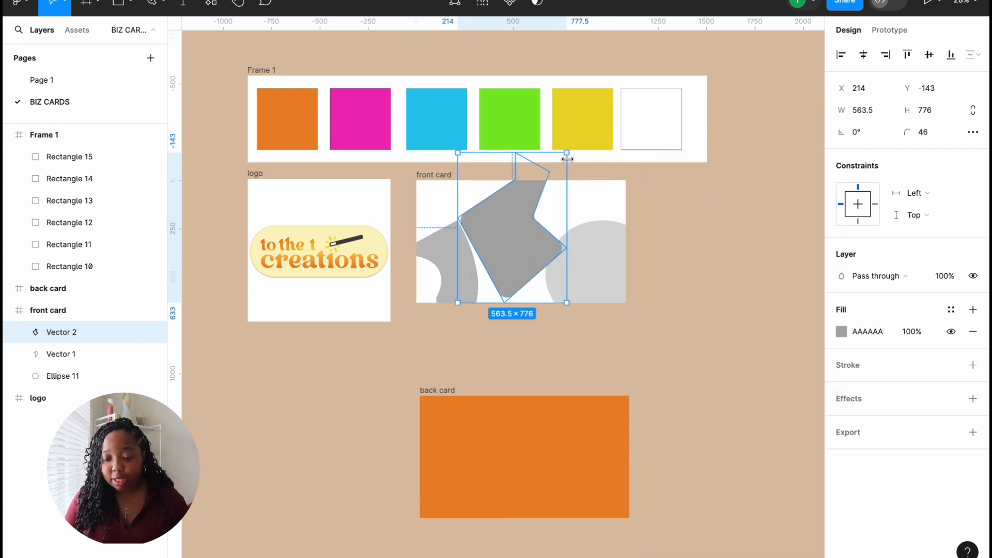
# Step: Duplicate the angular grey shape and enlarge the copy to about twice its size
pyautogui.moveTo(530, 243); pyautogui.dragTo(486, 269)
pyautogui.hotkey('ctrl', 'd')
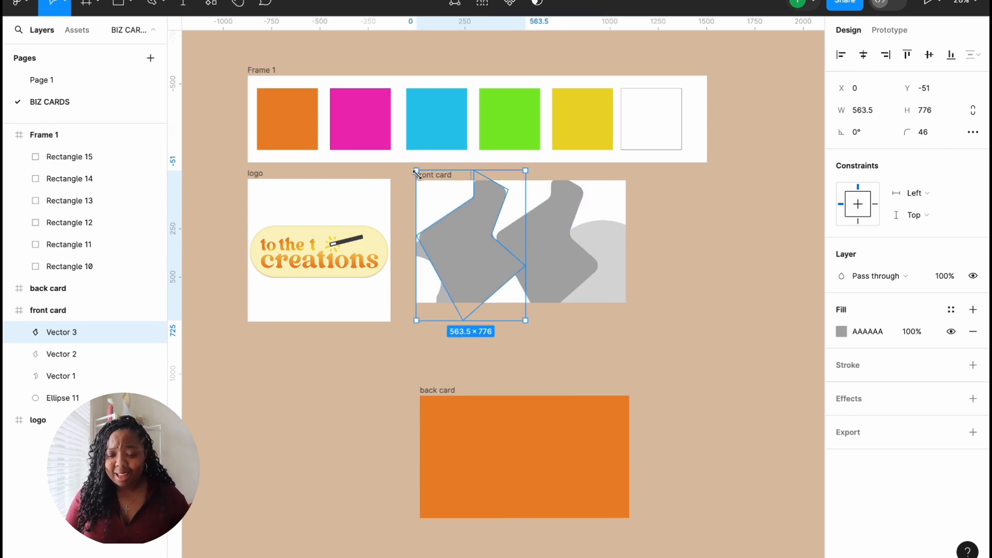
pyautogui.press('k')
pyautogui.moveTo(416, 172); pyautogui.dragTo(304, 14)
pyautogui.moveTo(466, 234); pyautogui.dragTo(479, 234)
pyautogui.press('v')
# Step: Lighten the copy's fill to D1D1D1, send it to the back, and shift it left and down
pyautogui.click(840, 332)
pyautogui.moveTo(663, 252); pyautogui.dragTo(660, 251)
pyautogui.click(454, 237)
pyautogui.rightClick(454, 237)
pyautogui.click(516, 293)
pyautogui.click(600, 325)
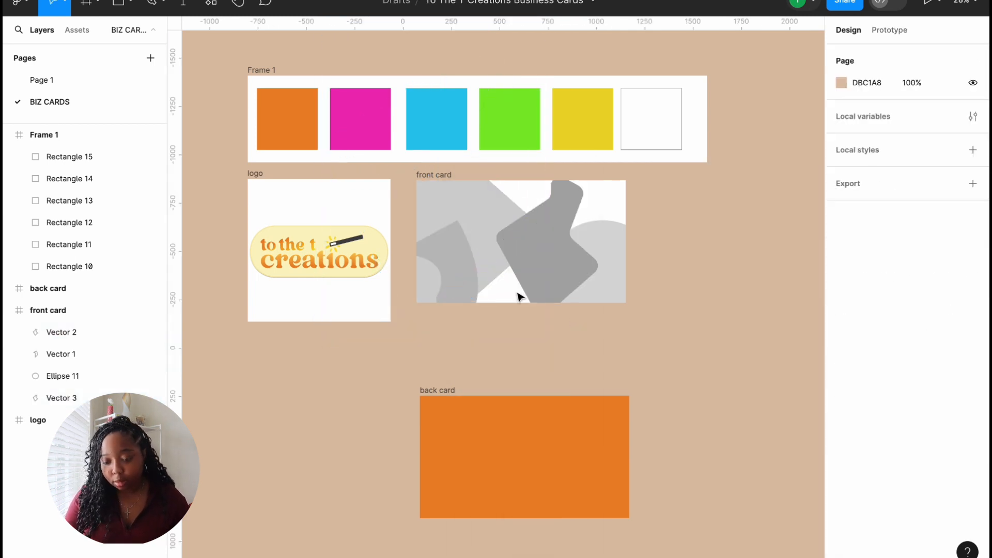
pyautogui.moveTo(463, 213); pyautogui.dragTo(453, 247)
pyautogui.click(442, 326)
# Step: Add a 514×176 F7F7F7 rectangle with corner radius 21 at the front card's top-right
pyautogui.press('r')
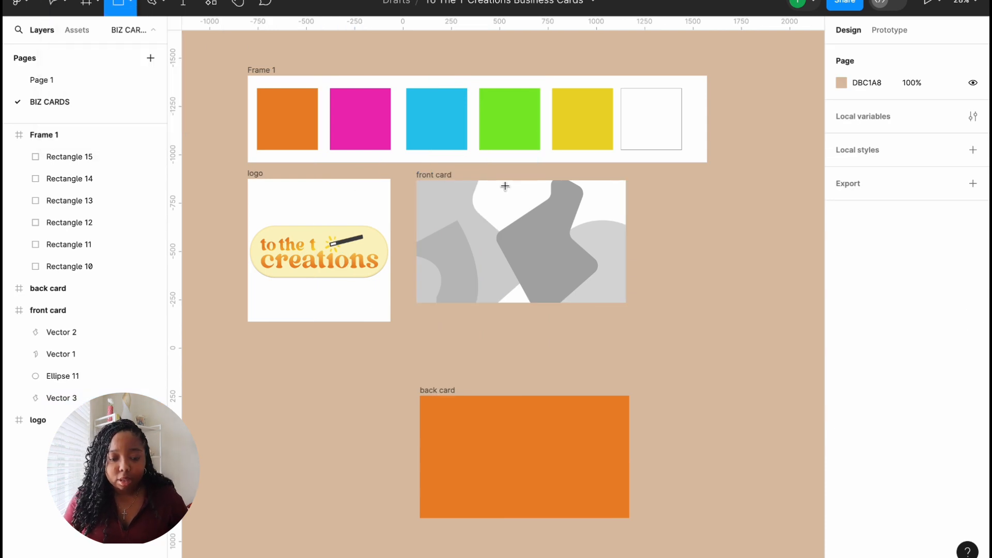
pyautogui.moveTo(500, 180); pyautogui.dragTo(600, 214)
pyautogui.moveTo(924, 125); pyautogui.dragTo(937, 126)
pyautogui.moveTo(566, 197); pyautogui.dragTo(619, 206)
pyautogui.click(841, 331)
pyautogui.moveTo(666, 242); pyautogui.dragTo(662, 224)
# Step: Duplicate the curved grey shape and enlarge the copy to about 1130 wide as Vector 4
pyautogui.moveTo(574, 196); pyautogui.dragTo(570, 192)
pyautogui.click(573, 374)
pyautogui.keyDown('alt'); pyautogui.moveTo(440, 245); pyautogui.dragTo(525, 204); pyautogui.keyUp('alt')
pyautogui.press('k')
pyautogui.moveTo(563, 312); pyautogui.dragTo(697, 423)
pyautogui.moveTo(670, 390); pyautogui.dragTo(572, 326)
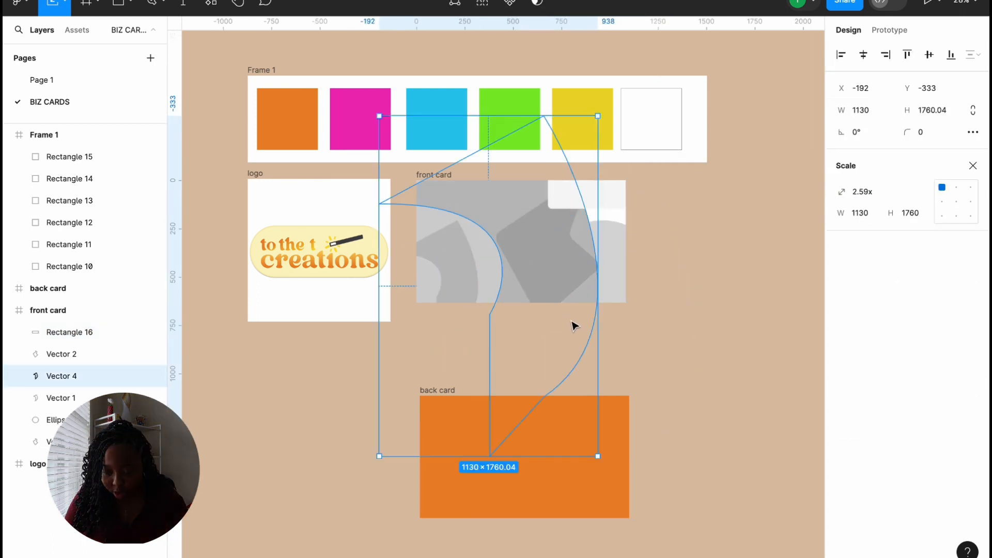
pyautogui.click(713, 258)
# Step: Enlarge the grey circle from its corner, then select the pale rectangle
pyautogui.click(613, 253)
pyautogui.moveTo(658, 219); pyautogui.dragTo(688, 190)
pyautogui.click(744, 165)
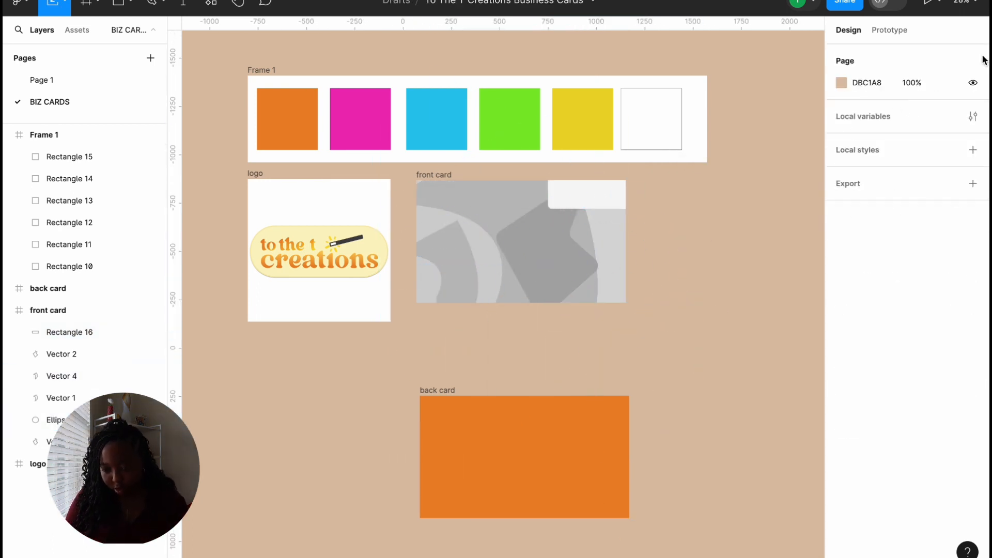
pyautogui.click(593, 202)
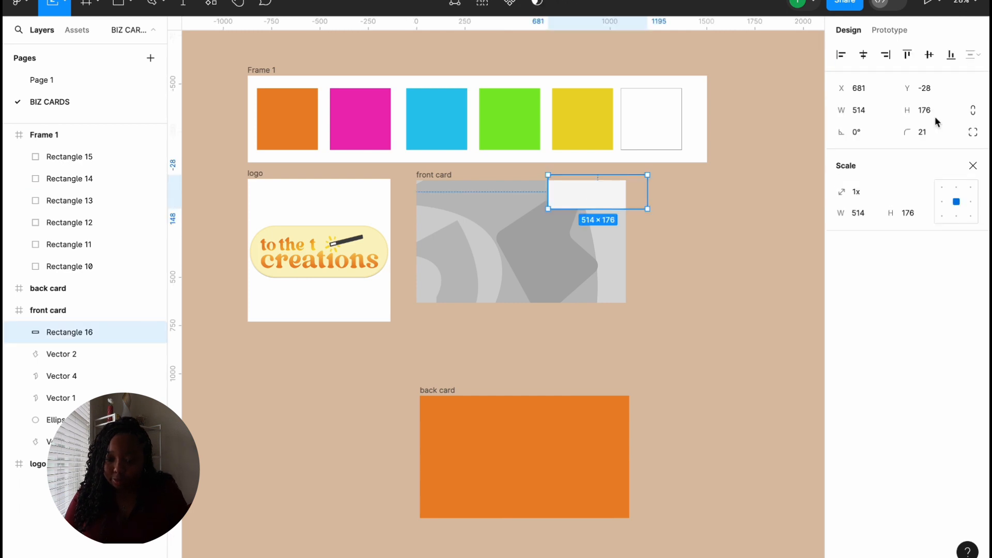
# Step: Fill the original curved grey shape with the orange palette colour using the eyedropper
pyautogui.click(515, 368)
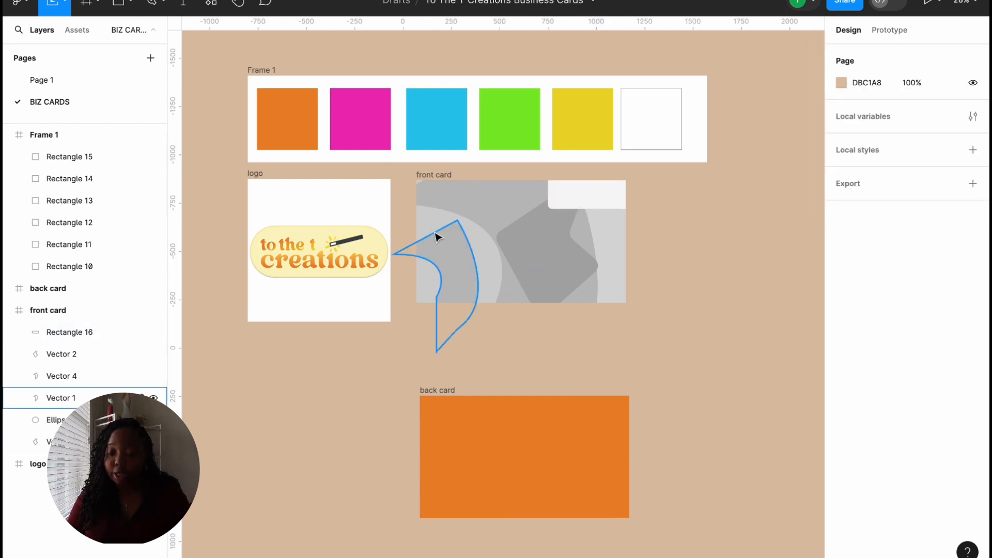
pyautogui.click(457, 255)
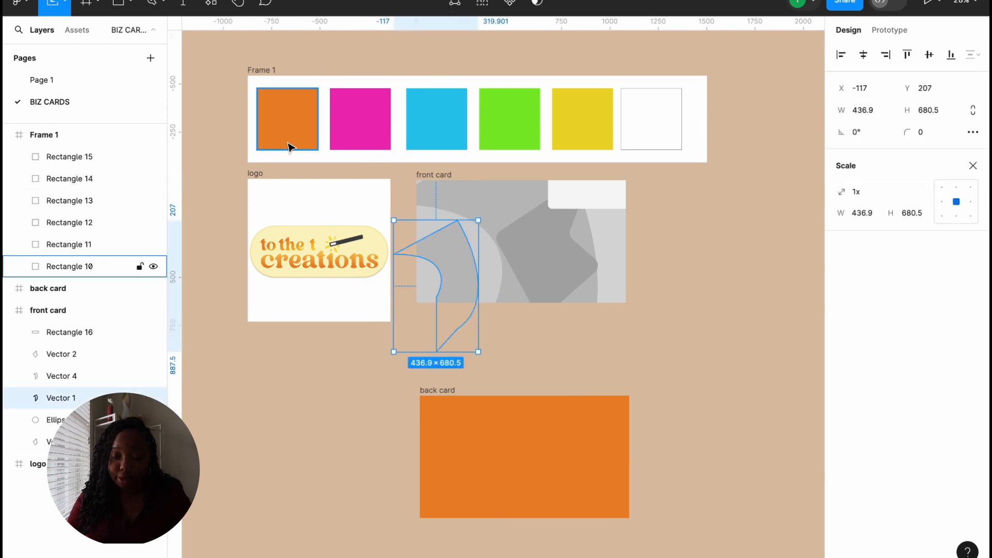
pyautogui.click(292, 127)
pyautogui.click(438, 266)
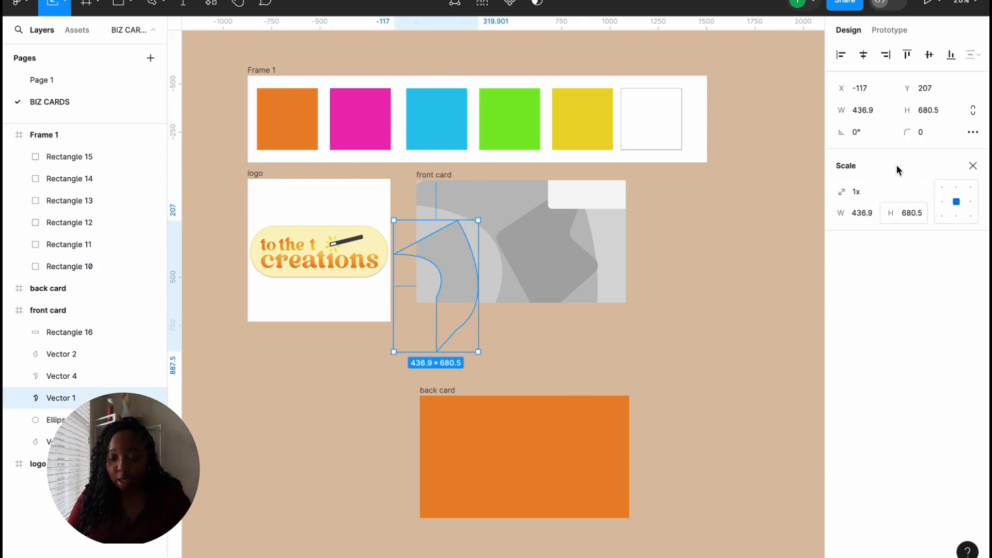
pyautogui.click(889, 30)
pyautogui.click(849, 30)
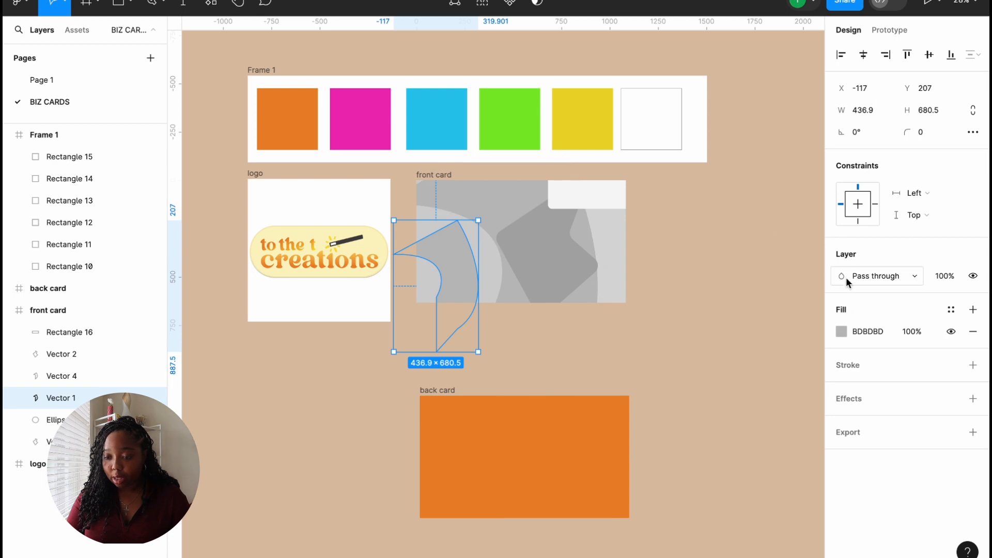
pyautogui.click(842, 331)
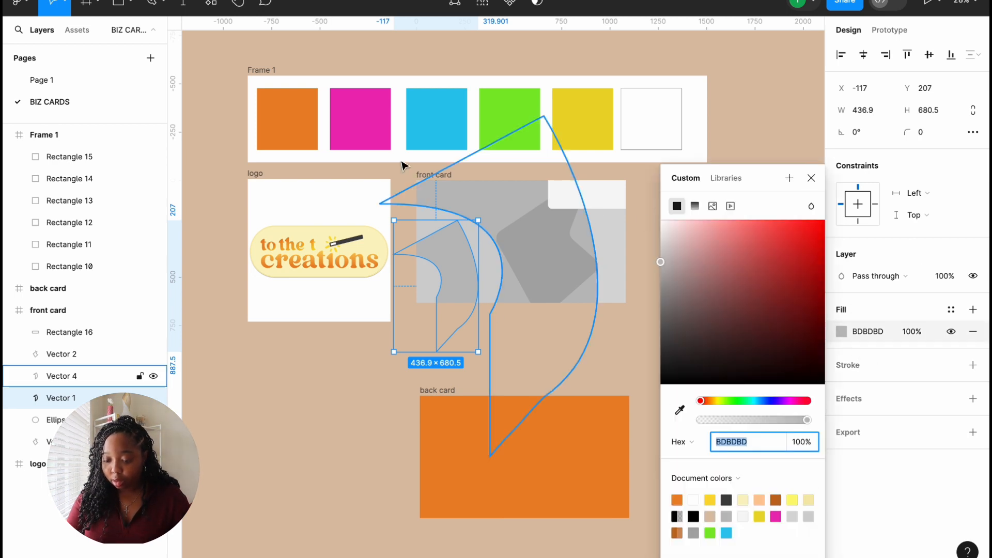
pyautogui.click(679, 410)
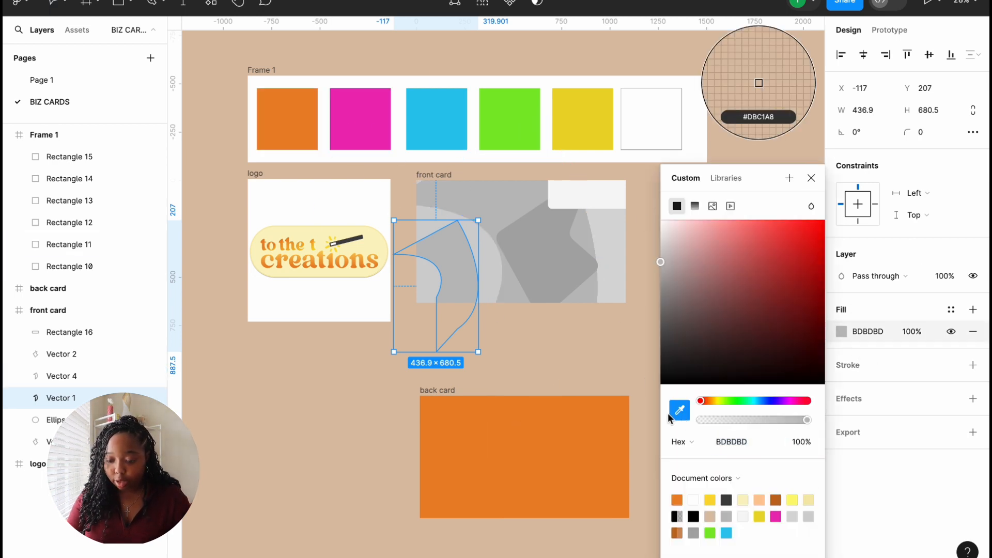
pyautogui.click(297, 108)
# Step: Sample pink for Vector 4, then change its fill to orange
pyautogui.click(493, 198)
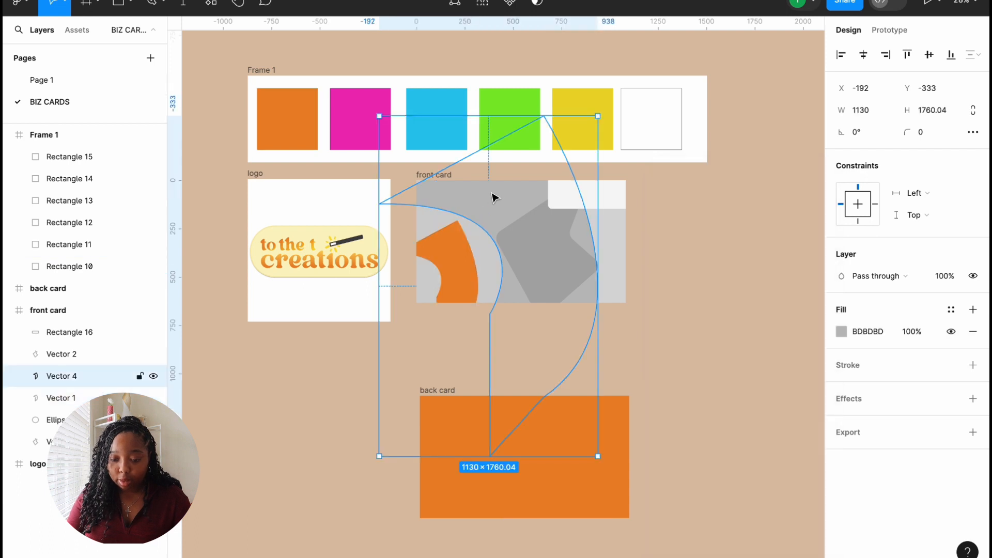
pyautogui.click(842, 331)
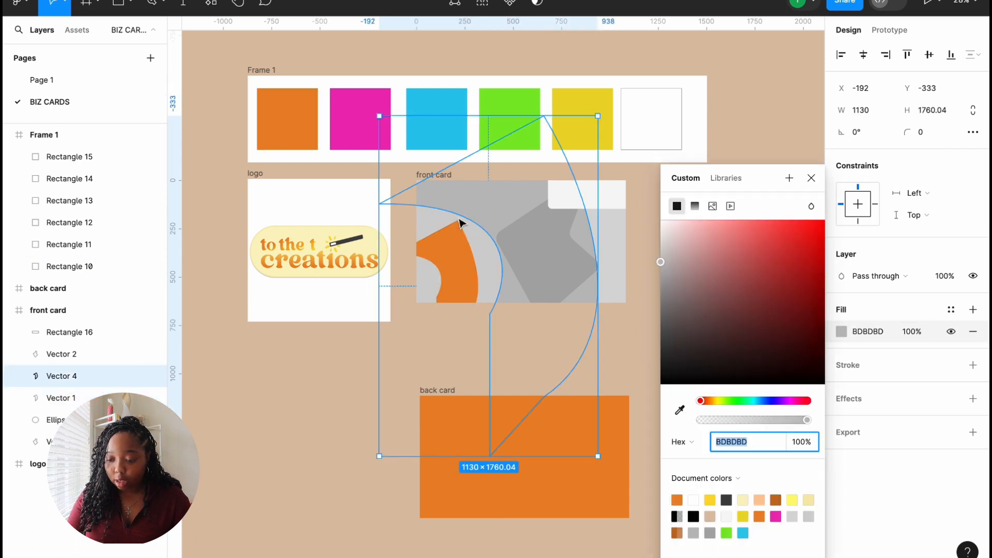
pyautogui.click(679, 410)
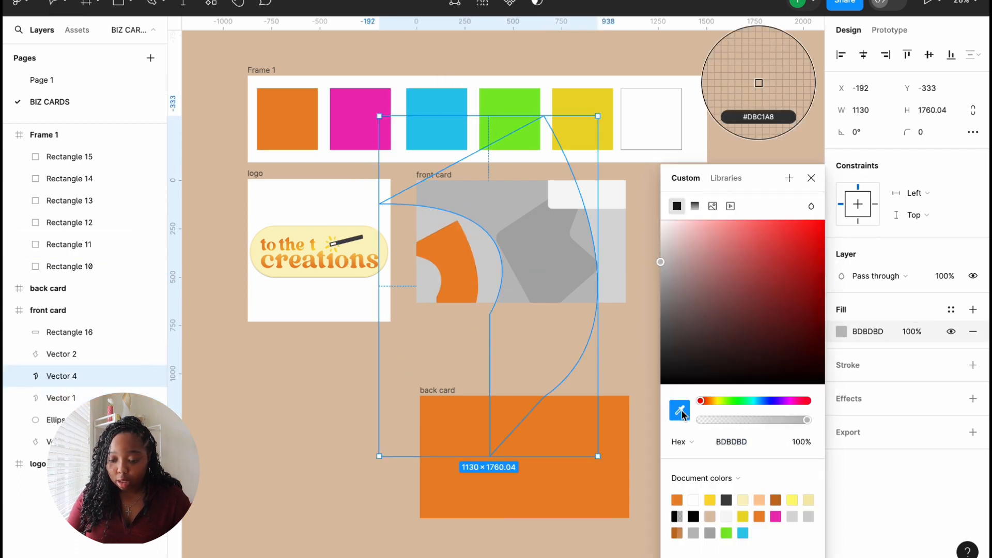
pyautogui.click(351, 133)
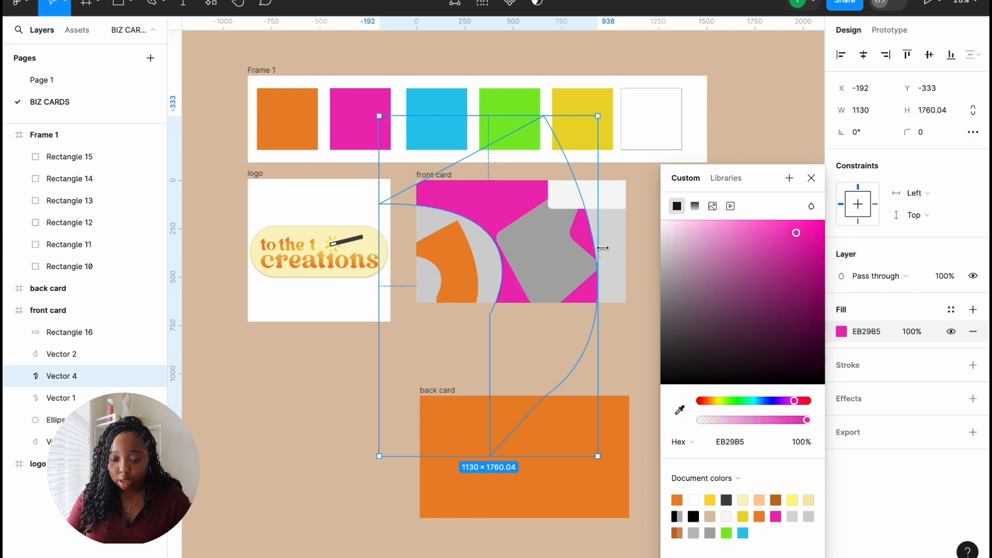
pyautogui.click(618, 246)
pyautogui.click(478, 194)
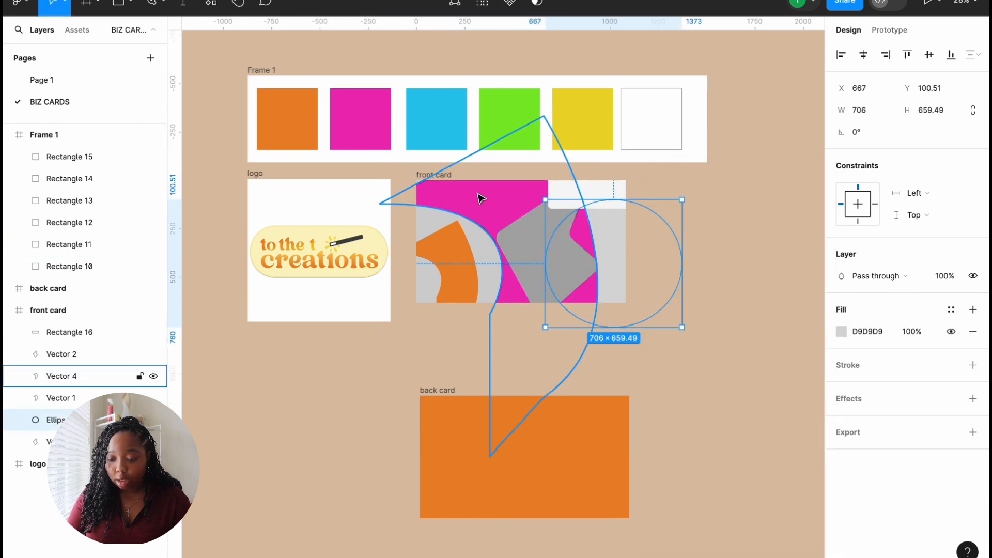
pyautogui.click(842, 332)
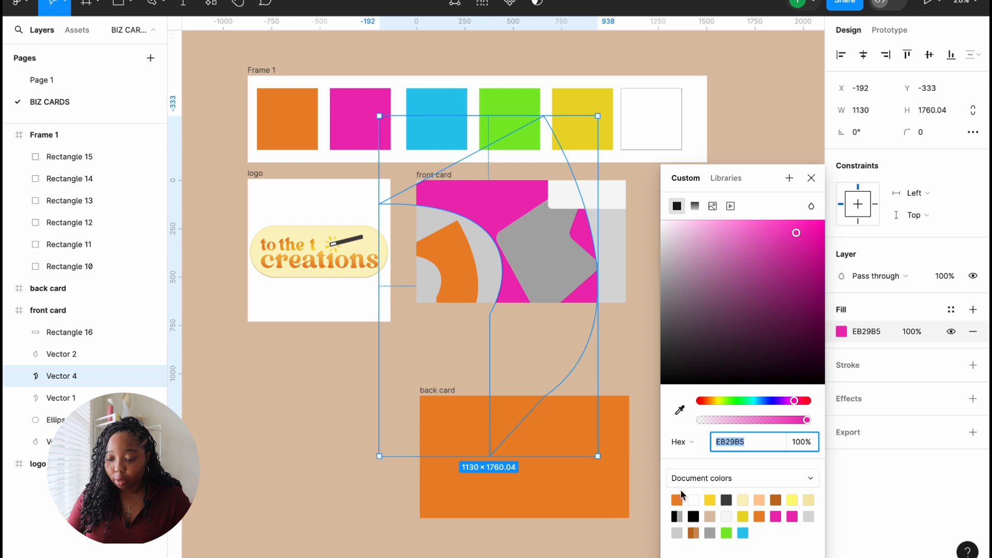
pyautogui.click(677, 499)
# Step: Fill Vector 1 pink, Vector 2 cyan and the ellipse green
pyautogui.click(452, 268)
pyautogui.click(842, 332)
pyautogui.click(776, 516)
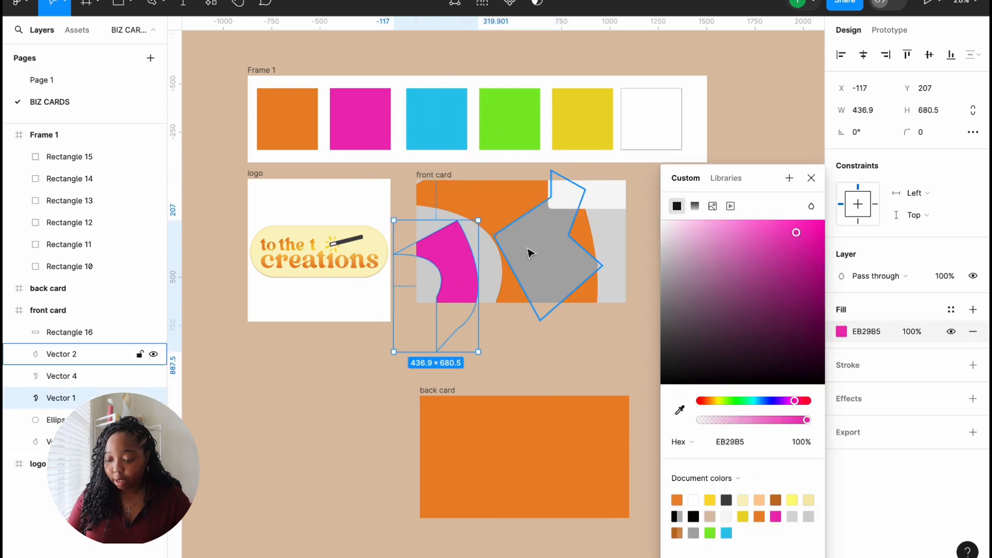
pyautogui.click(561, 262)
pyautogui.click(842, 332)
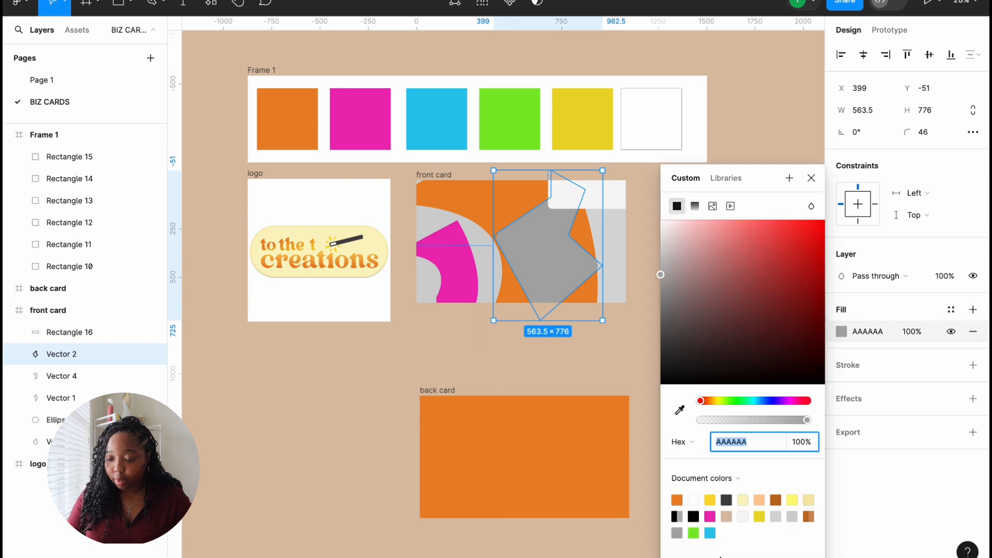
pyautogui.click(713, 531)
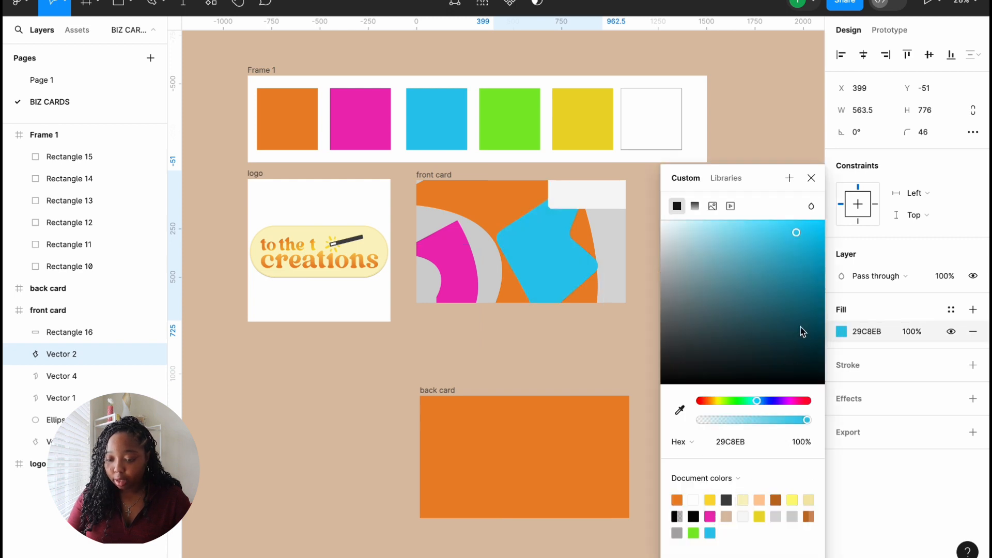
pyautogui.click(614, 274)
pyautogui.click(840, 332)
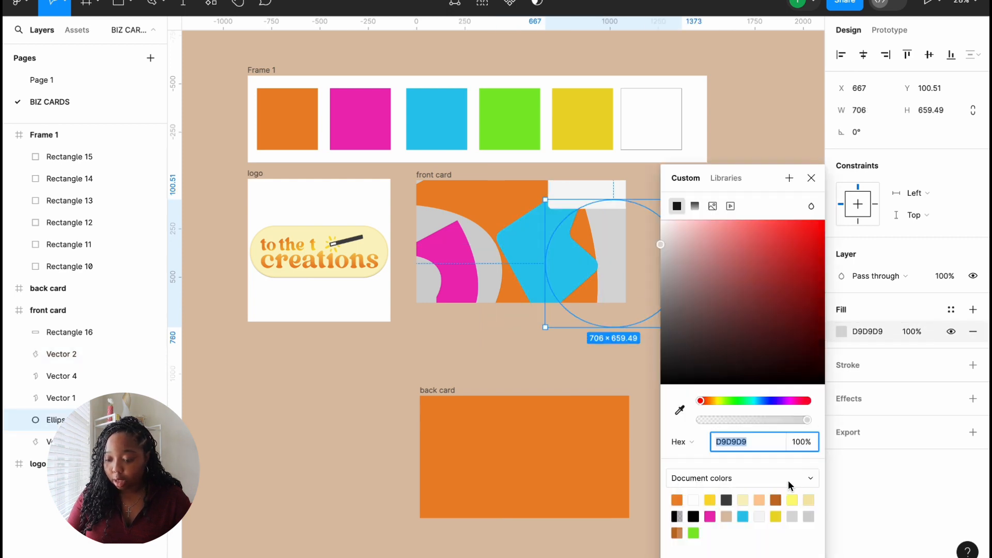
pyautogui.click(693, 532)
# Step: Fill the large grey vector yellow and Rectangle 16 magenta (EB29B5)
pyautogui.click(491, 254)
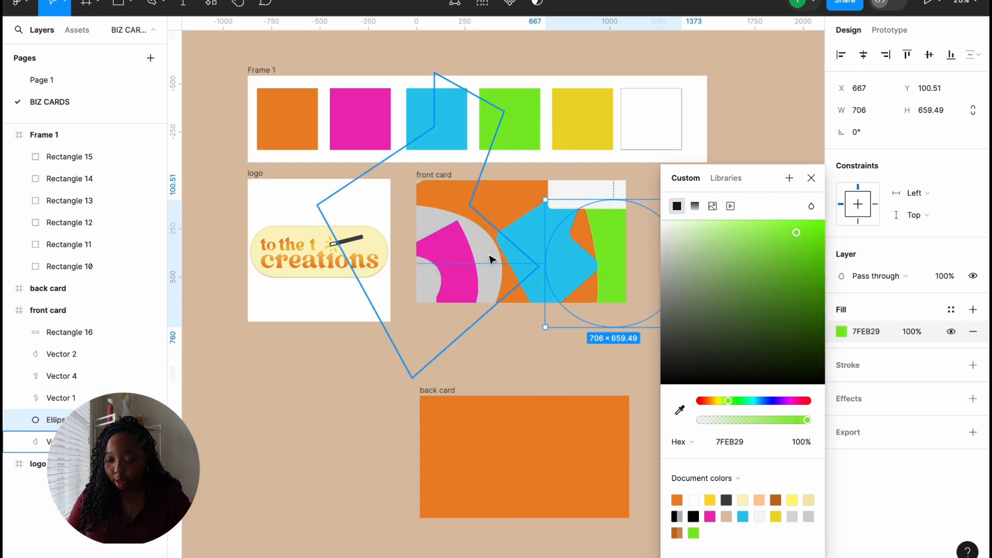
pyautogui.click(841, 332)
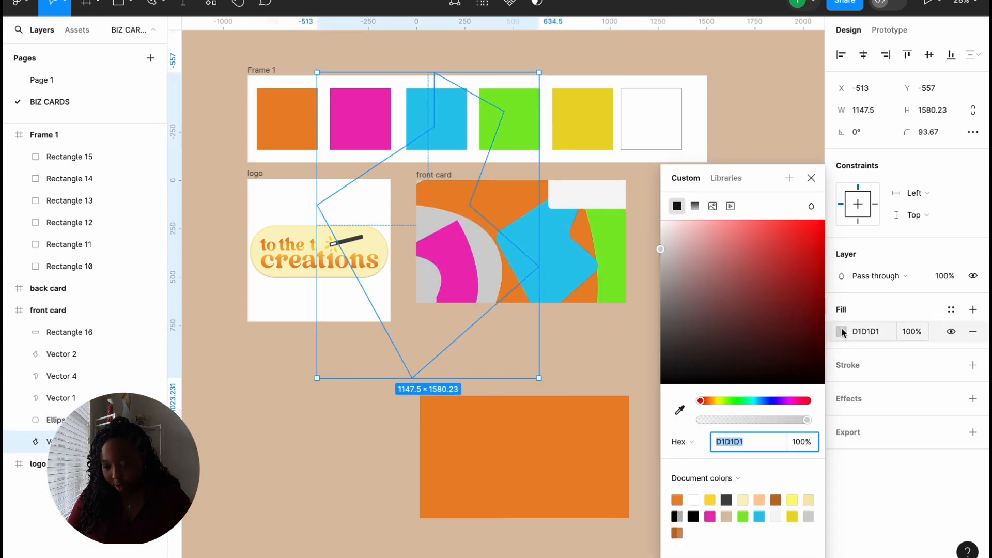
pyautogui.click(792, 516)
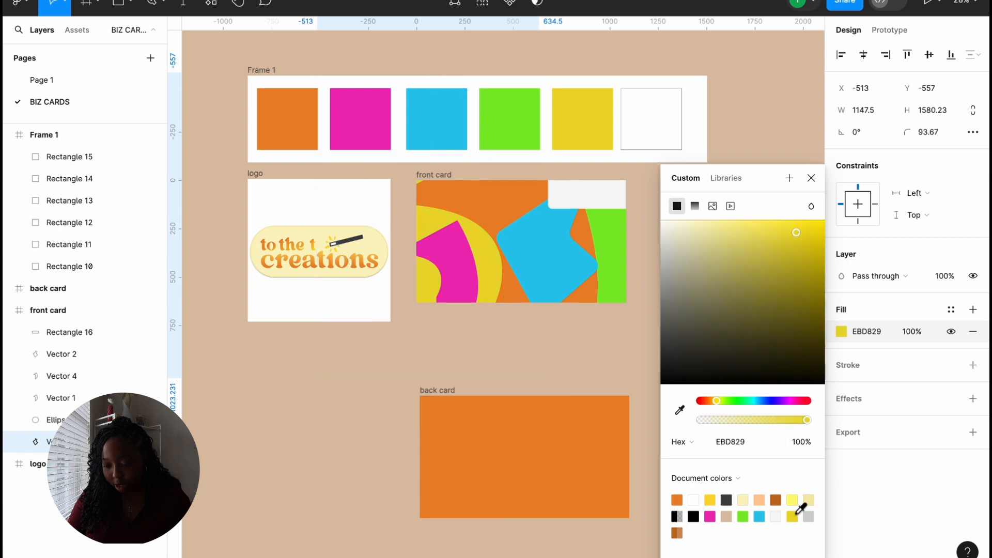
pyautogui.click(586, 183)
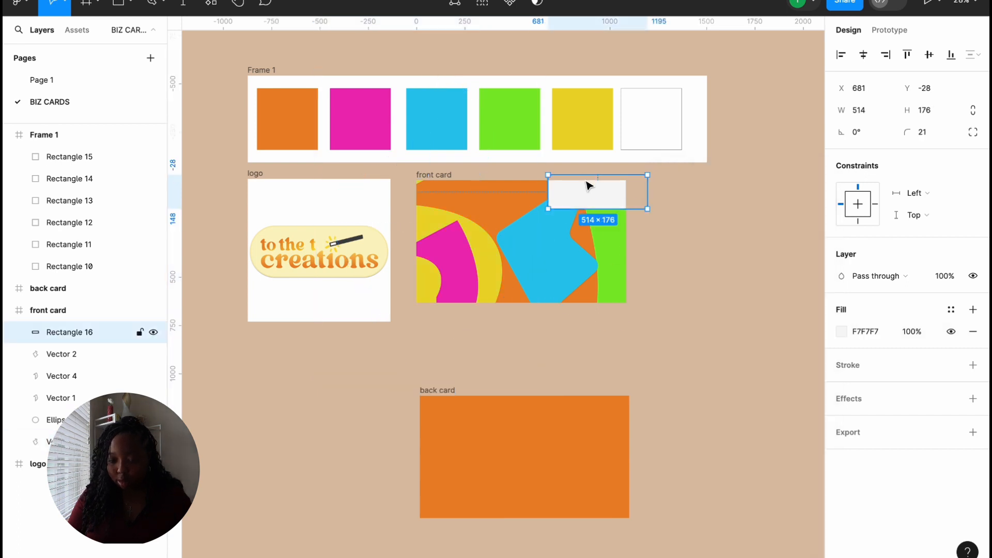
pyautogui.click(840, 332)
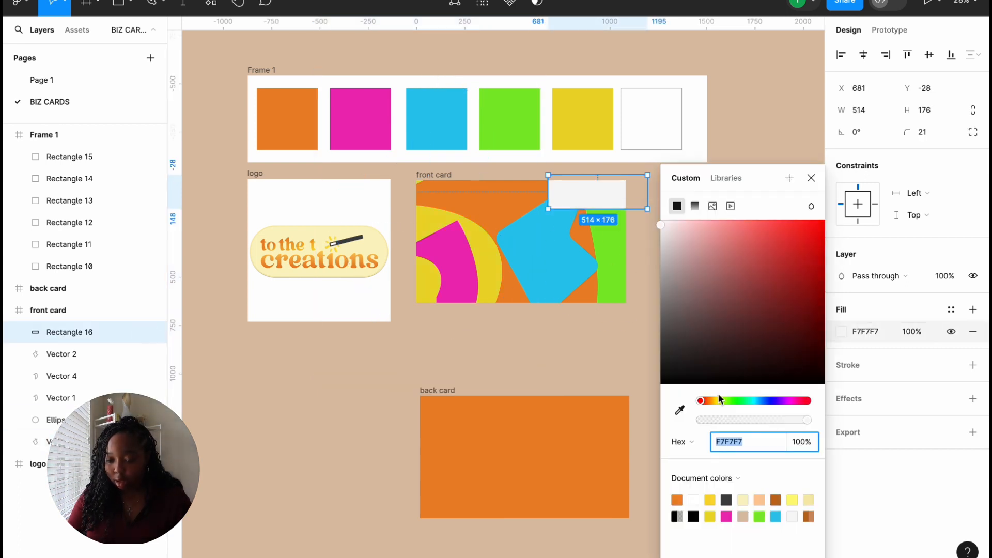
pyautogui.click(727, 515)
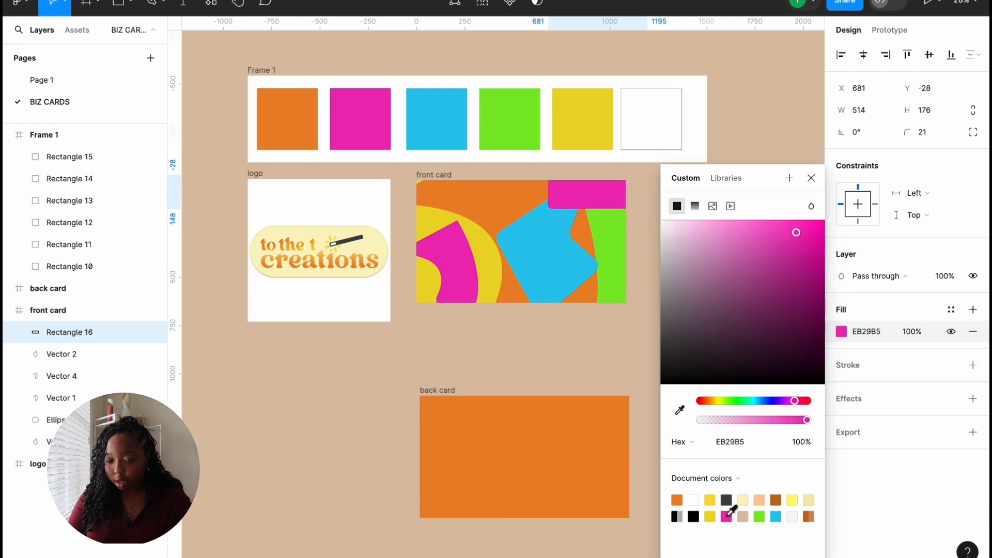
pyautogui.click(811, 177)
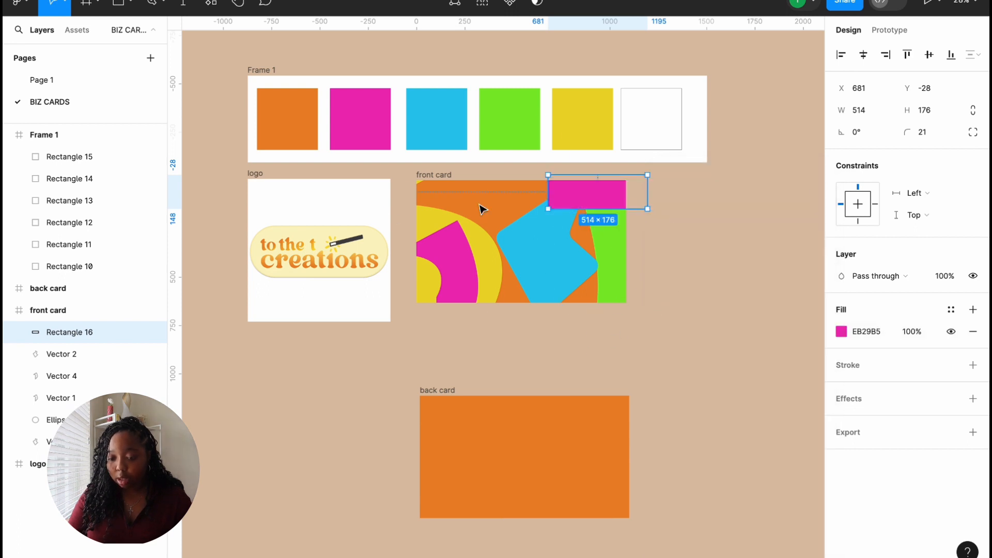
pyautogui.click(675, 226)
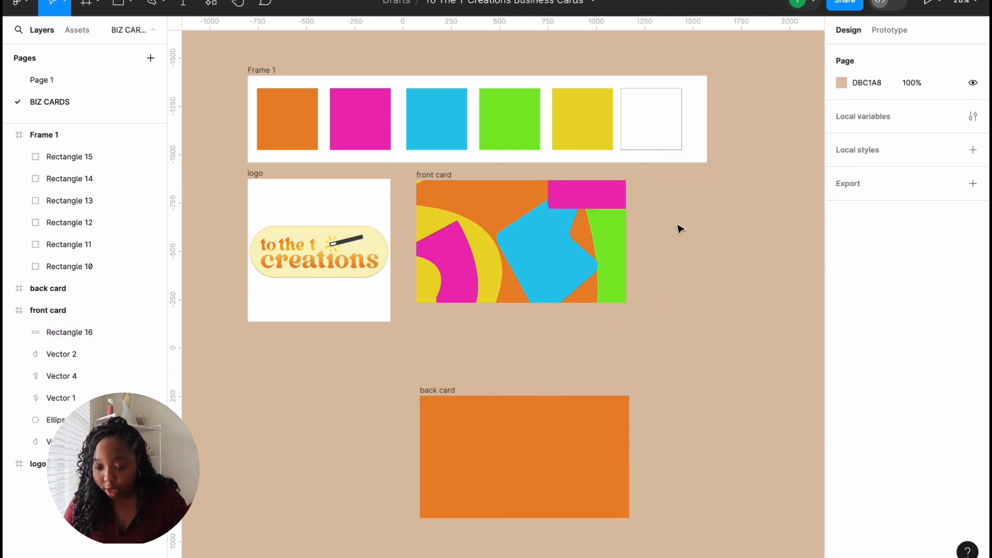
# Step: Add a drop shadow effect to the front card frame
pyautogui.click(436, 177)
pyautogui.scroll(-3, 899, 494)
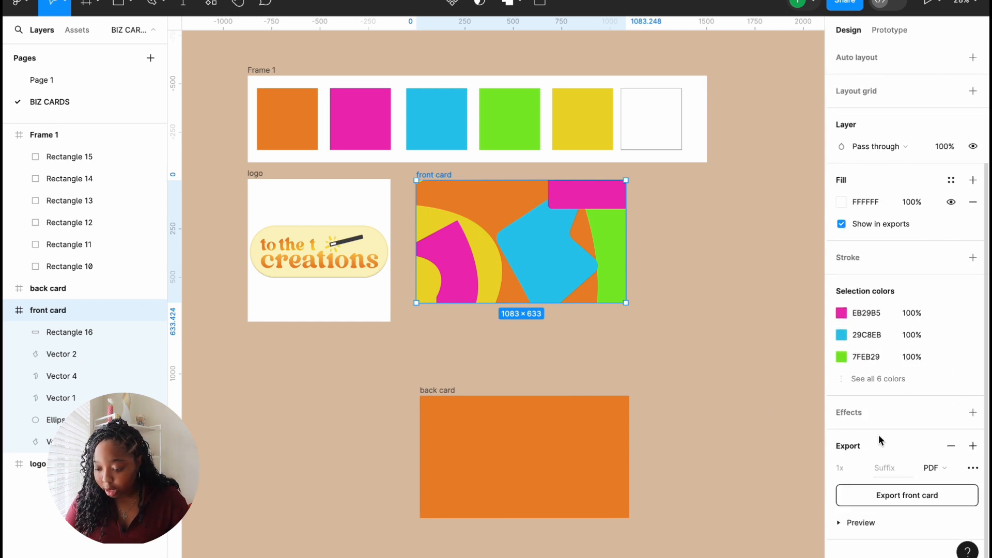
pyautogui.click(973, 412)
# Step: Switch the front card's effect to Layer blur with a blur amount of 150
pyautogui.click(874, 434)
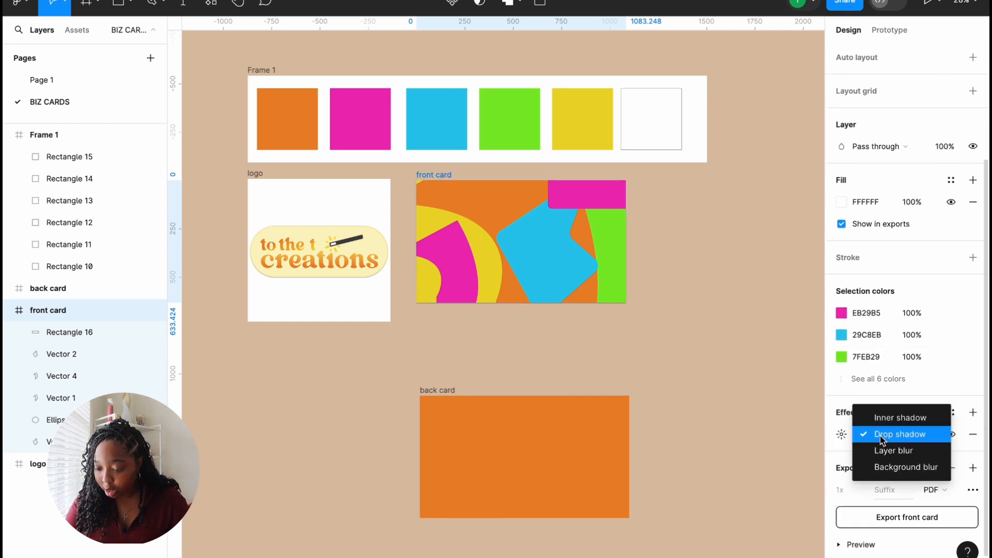
pyautogui.click(881, 450)
pyautogui.click(841, 434)
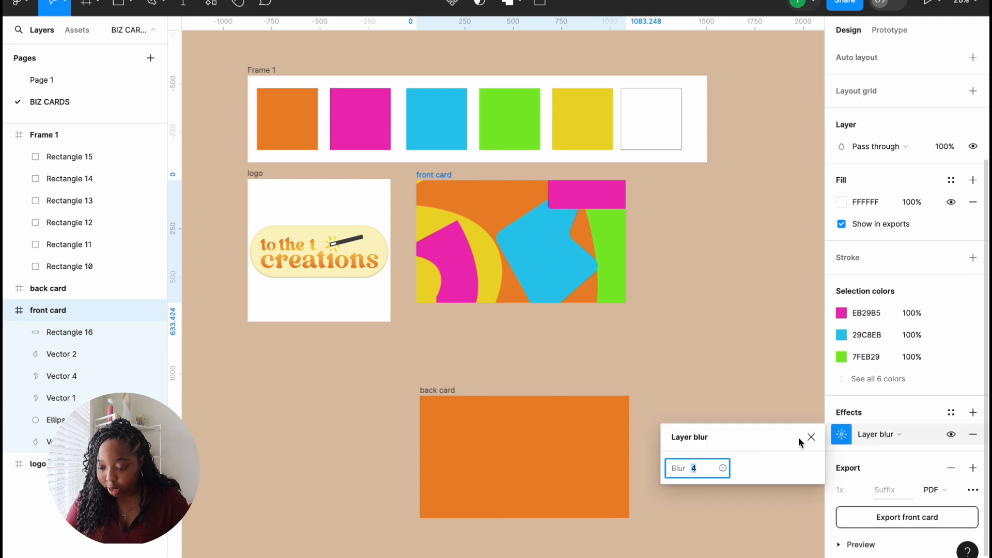
pyautogui.moveTo(678, 469); pyautogui.dragTo(649, 503)
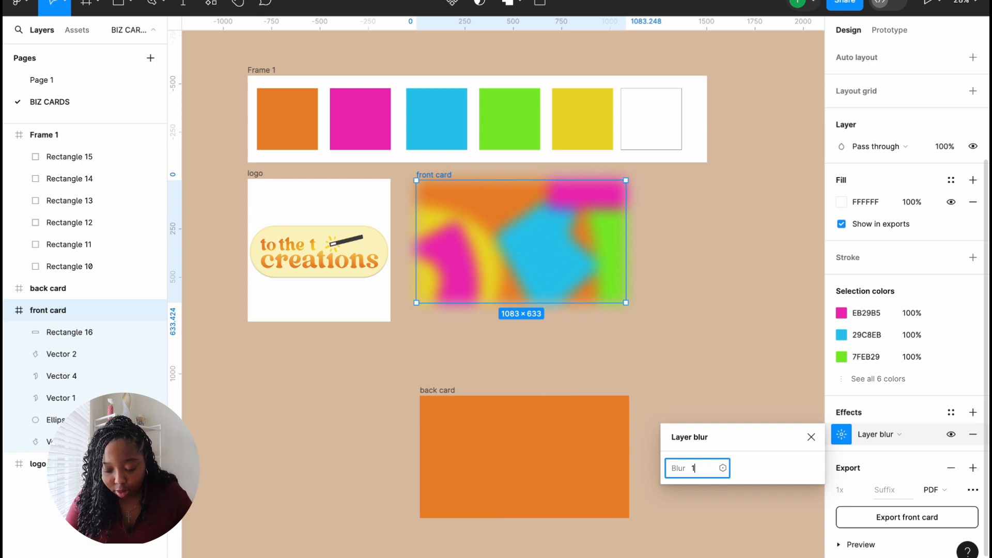
pyautogui.write('150')
pyautogui.press('Return')
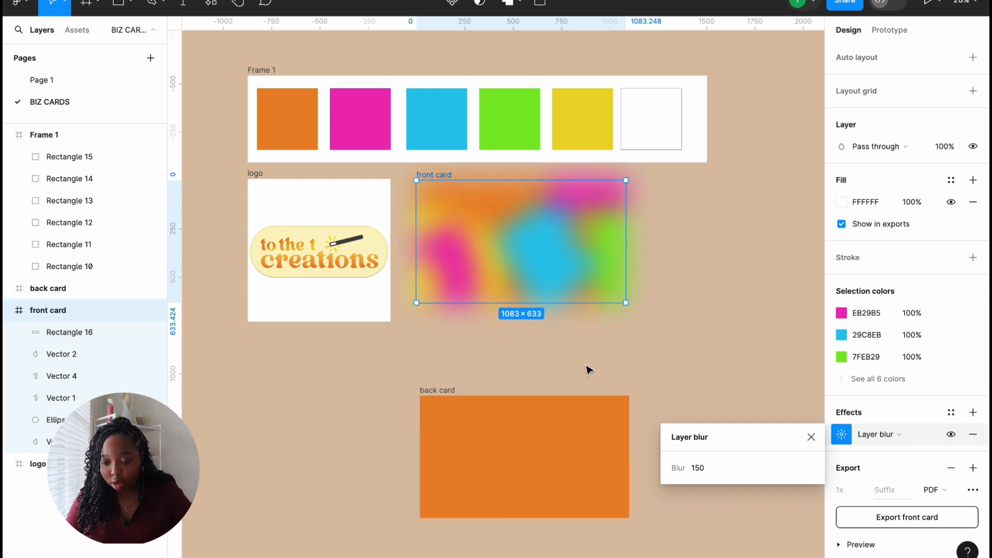
pyautogui.click(741, 294)
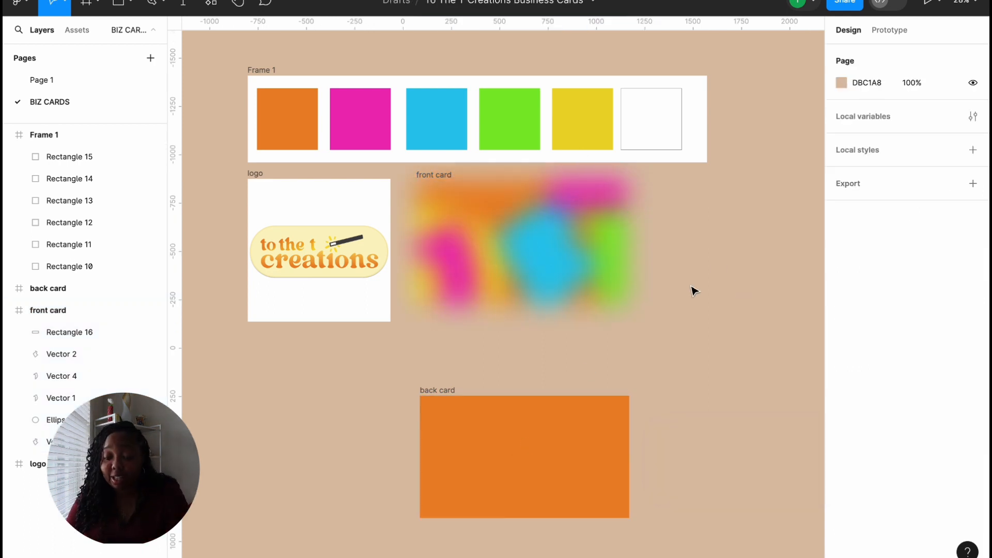
# Step: Fine-tune the front card's layer blur to about 136.7 by scrubbing
pyautogui.click(426, 174)
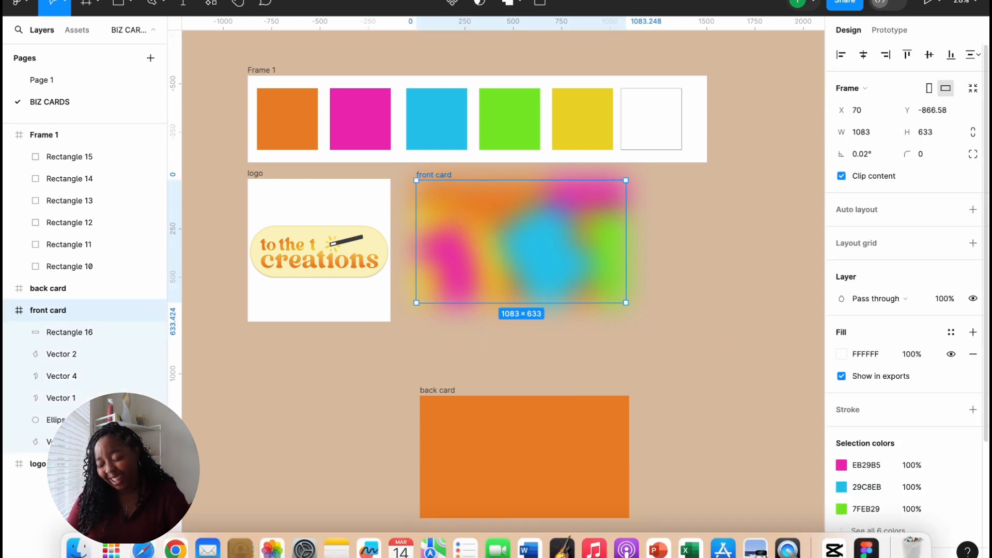
pyautogui.scroll(-5, 909, 490)
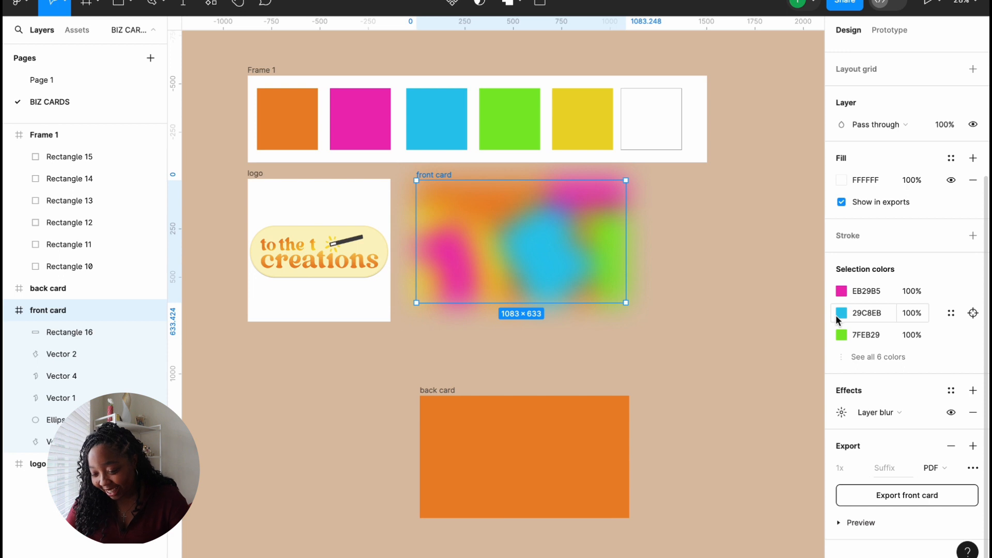
pyautogui.click(841, 413)
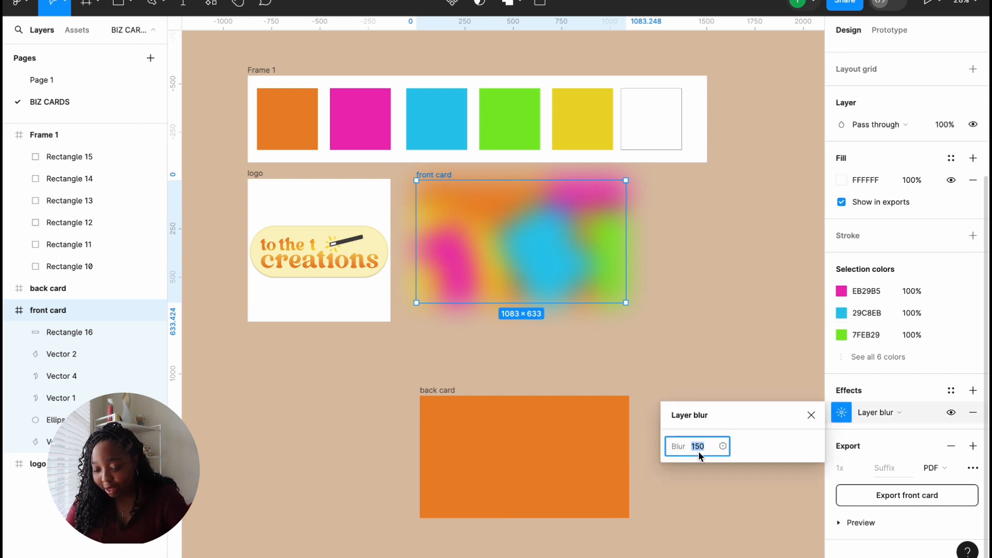
pyautogui.moveTo(682, 446); pyautogui.dragTo(385, 452)
pyautogui.moveTo(112, 449); pyautogui.dragTo(445, 423)
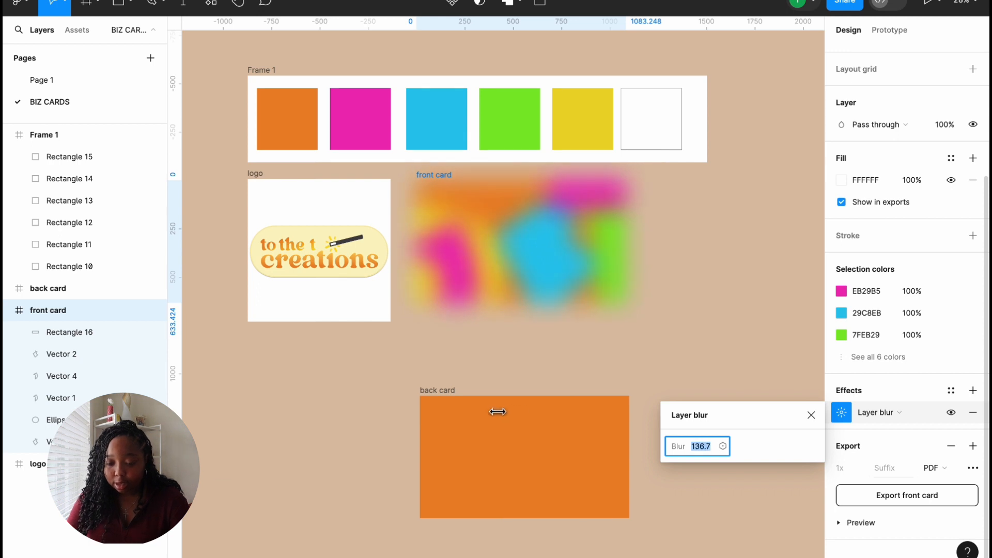
pyautogui.click(948, 334)
pyautogui.click(702, 309)
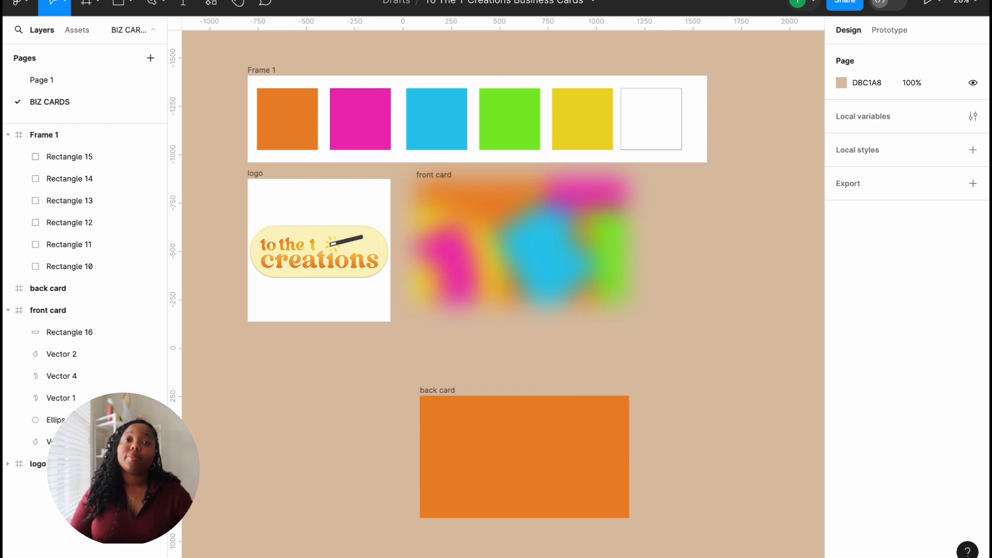
# Step: Select all the shapes inside the front card in the Layers panel
pyautogui.click(78, 354)
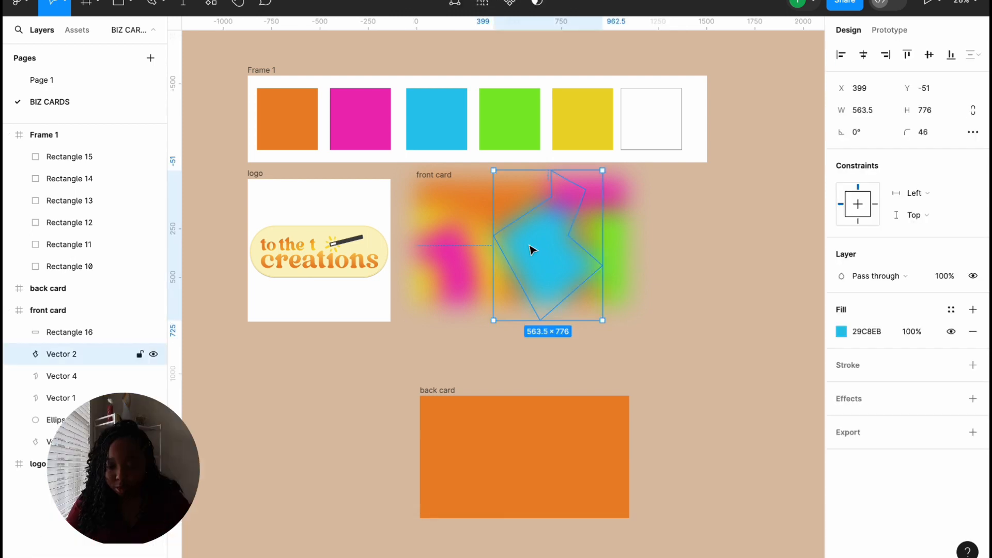
pyautogui.click(416, 287)
pyautogui.click(415, 286)
pyautogui.click(413, 285)
pyautogui.click(414, 286)
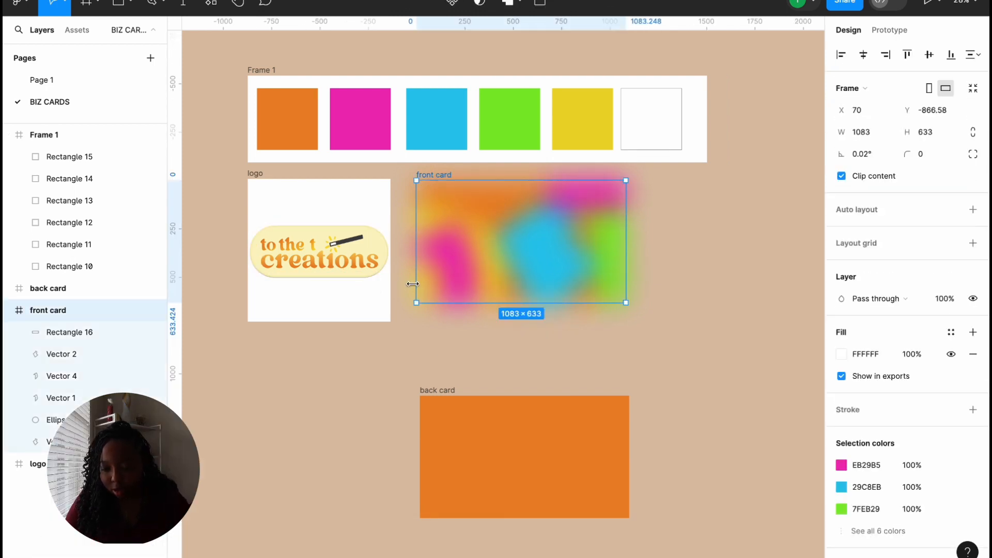
pyautogui.click(458, 262)
pyautogui.click(47, 332)
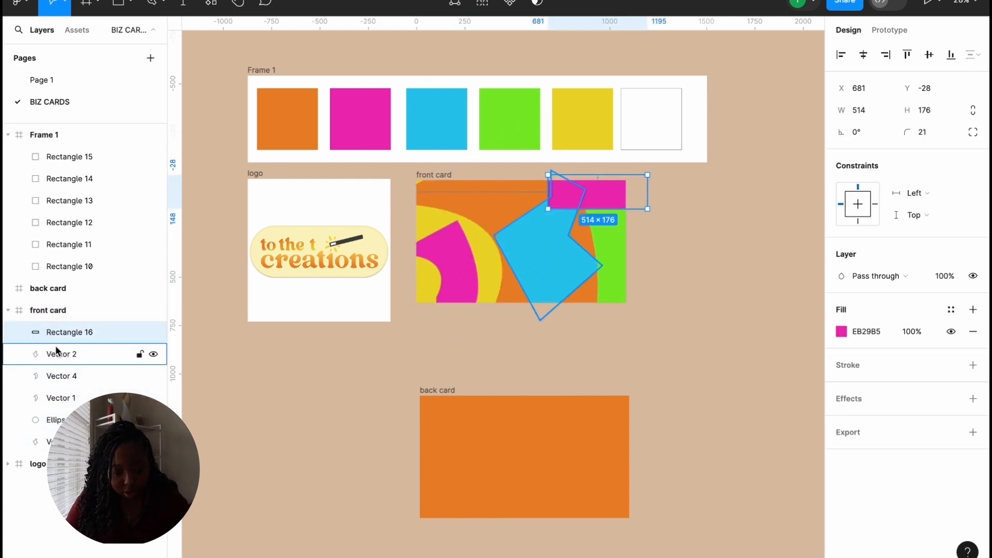
pyautogui.keyDown('shift'); pyautogui.click(52, 441); pyautogui.keyUp('shift')
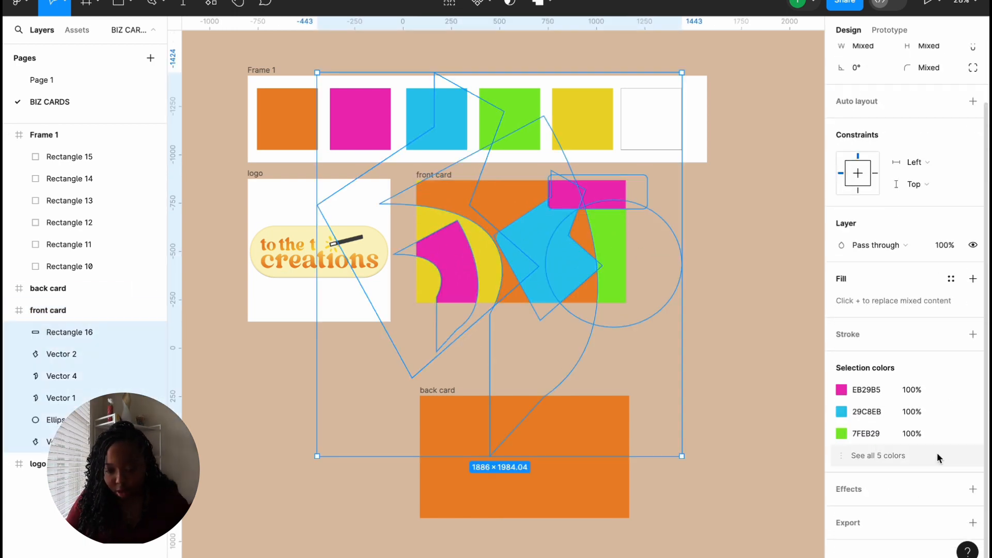
# Step: Give the selected shapes a Layer blur and raise it to about 239
pyautogui.click(973, 489)
pyautogui.click(880, 512)
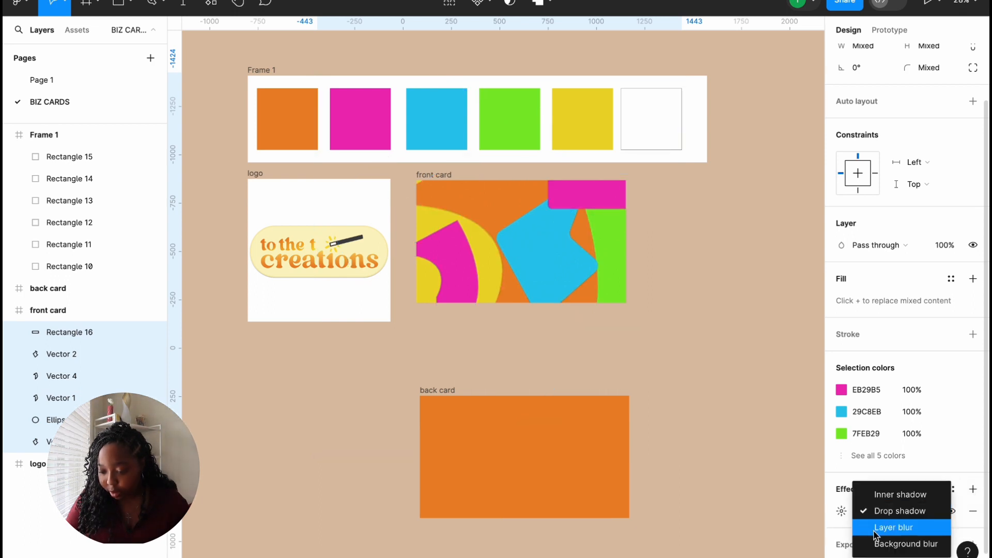
pyautogui.click(871, 527)
pyautogui.click(841, 511)
pyautogui.click(701, 547)
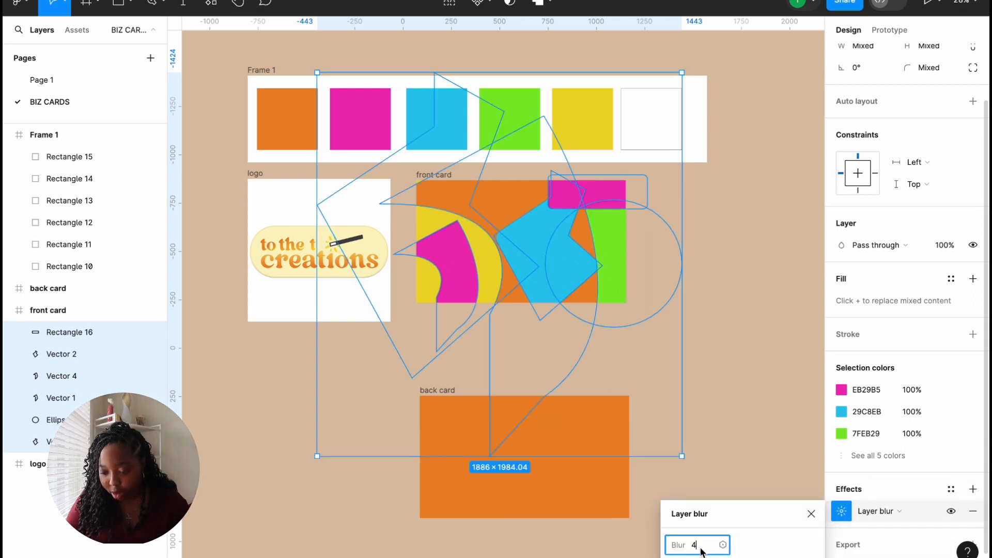
pyautogui.moveTo(680, 545); pyautogui.dragTo(549, 7)
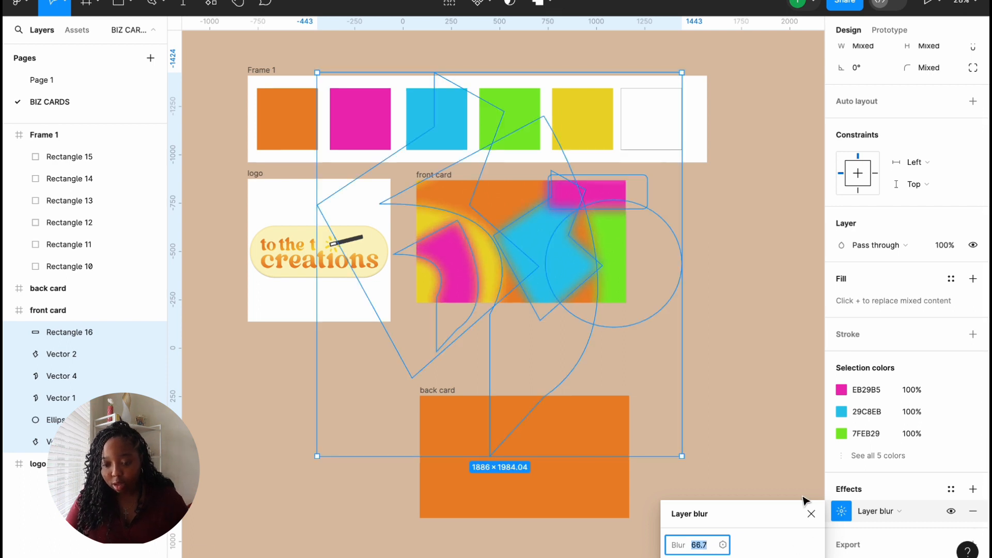
pyautogui.moveTo(677, 545); pyautogui.dragTo(436, 540)
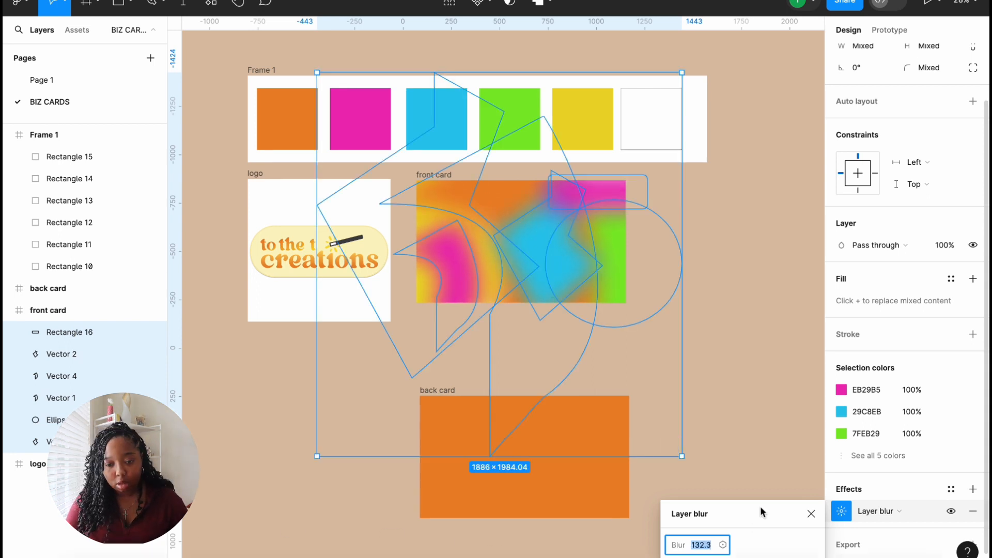
pyautogui.moveTo(682, 544); pyautogui.dragTo(49, 553)
pyautogui.moveTo(122, 556); pyautogui.dragTo(827, 557)
pyautogui.moveTo(668, 539); pyautogui.dragTo(680, 522)
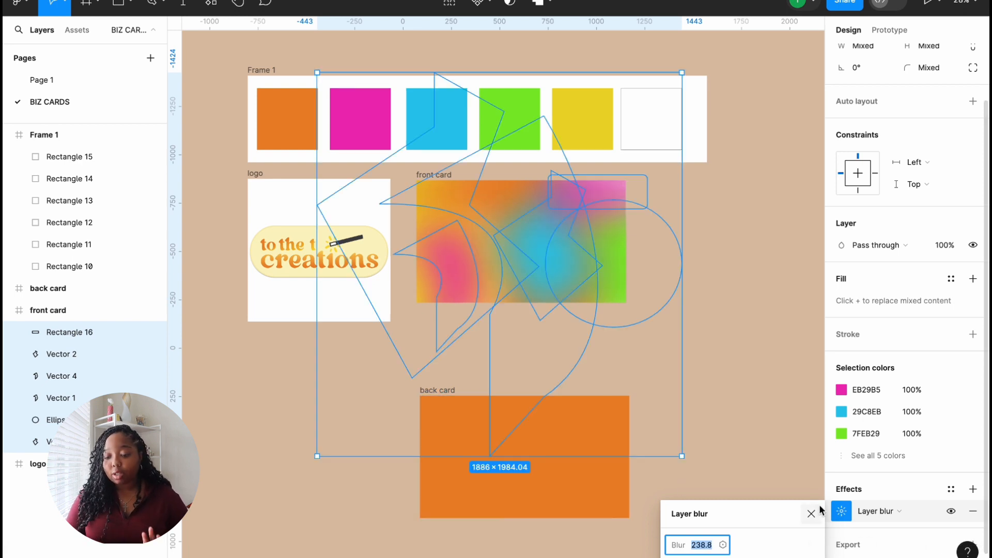
pyautogui.press('Escape')
pyautogui.click(789, 508)
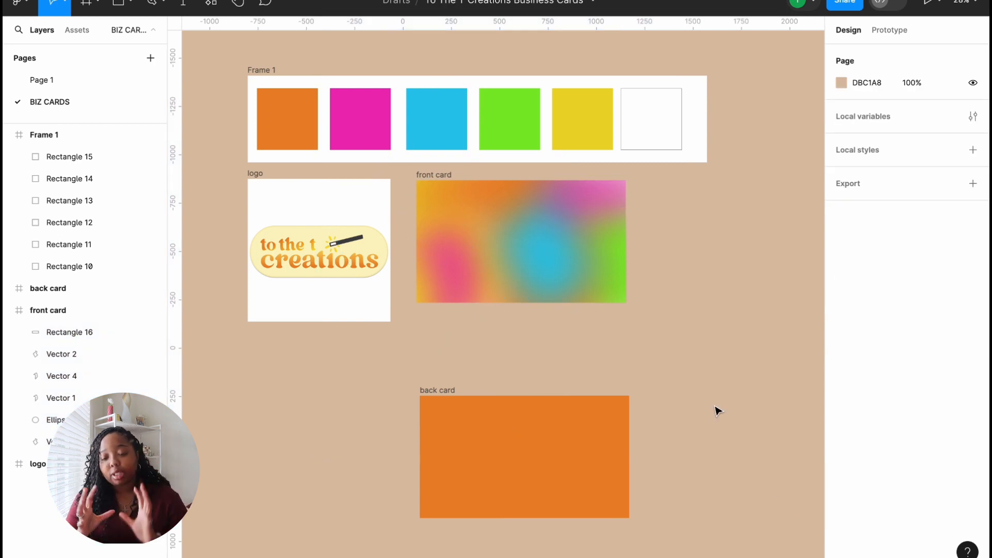
# Step: Nudge the pink arc, lighten the blue blob to 49CBE8 and move it lower left
pyautogui.moveTo(457, 272)
pyautogui.mouseDown()
pyautogui.moveTo(444, 268)
pyautogui.moveTo(441, 277)
pyautogui.mouseUp()
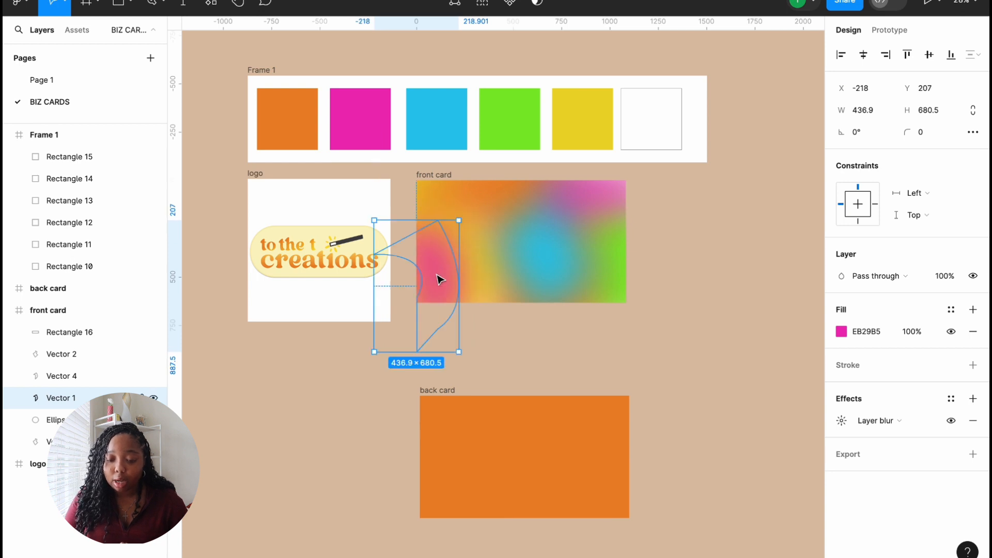
pyautogui.moveTo(553, 261)
pyautogui.mouseDown()
pyautogui.moveTo(565, 283)
pyautogui.moveTo(553, 254)
pyautogui.mouseUp()
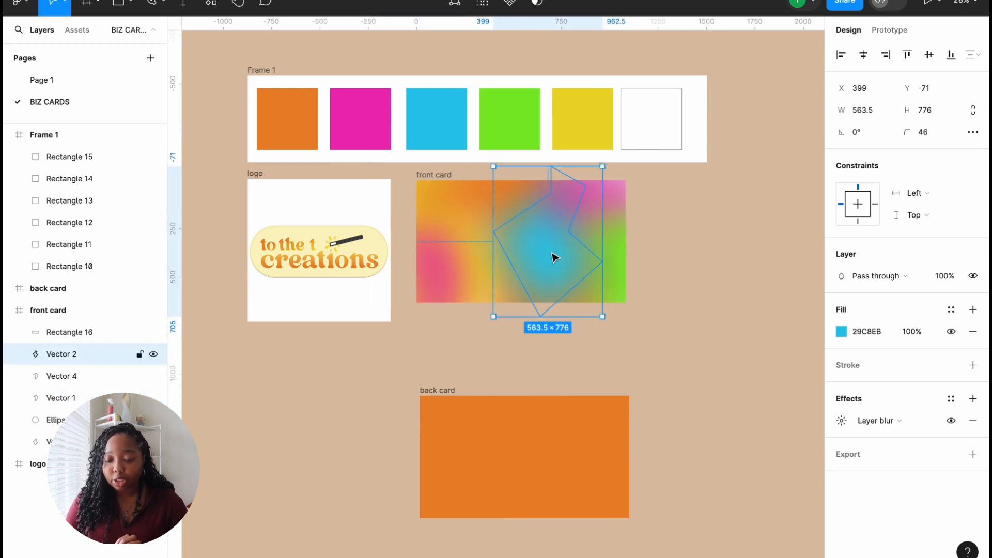
pyautogui.click(840, 331)
pyautogui.moveTo(796, 231); pyautogui.dragTo(774, 234)
pyautogui.click(811, 178)
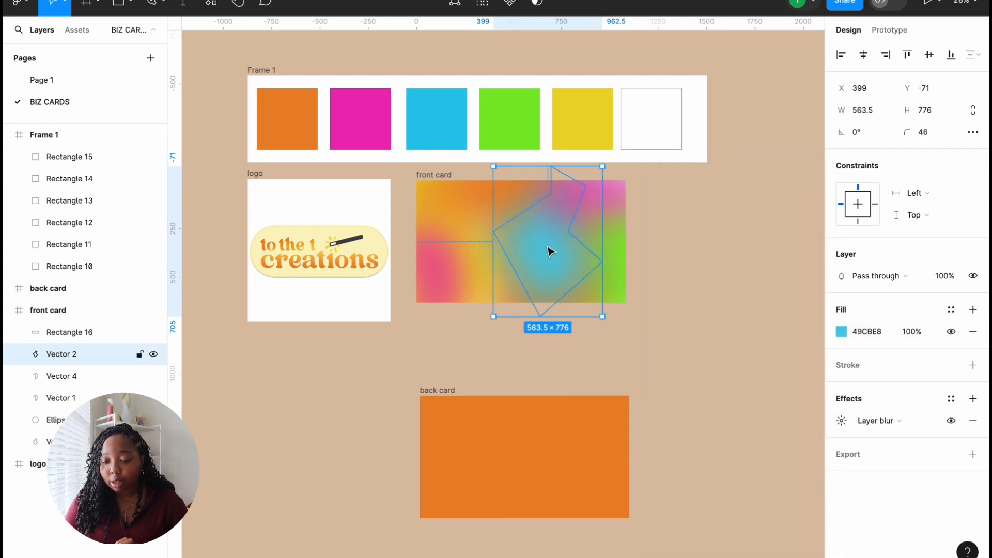
pyautogui.moveTo(594, 192); pyautogui.dragTo(610, 248)
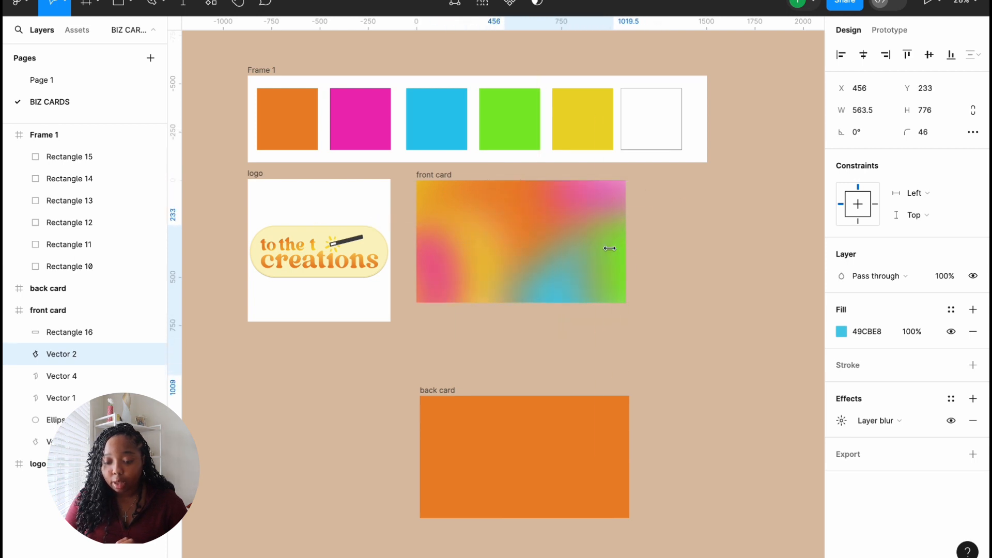
pyautogui.moveTo(551, 282); pyautogui.dragTo(502, 272)
# Step: Widen the orange curve on both sides and shrink the blue blob
pyautogui.click(572, 269)
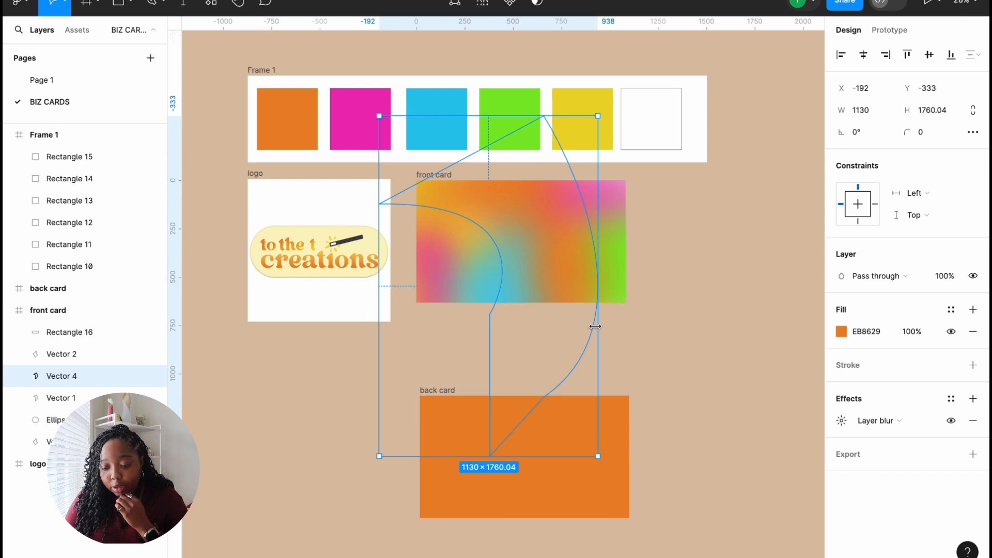
pyautogui.moveTo(607, 321)
pyautogui.mouseDown()
pyautogui.moveTo(655, 323)
pyautogui.moveTo(621, 325)
pyautogui.mouseUp()
pyautogui.click(487, 276)
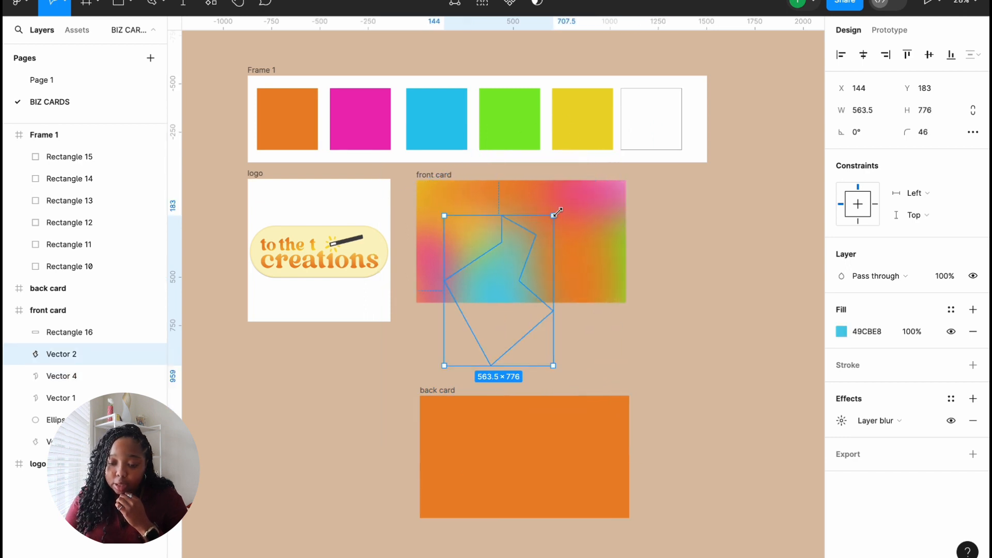
pyautogui.moveTo(554, 217); pyautogui.dragTo(523, 239)
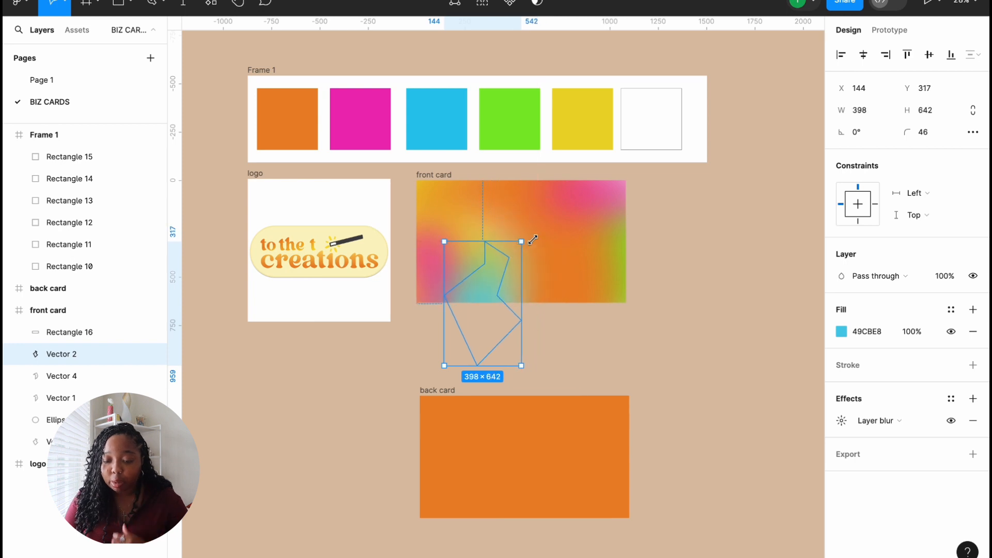
pyautogui.click(562, 242)
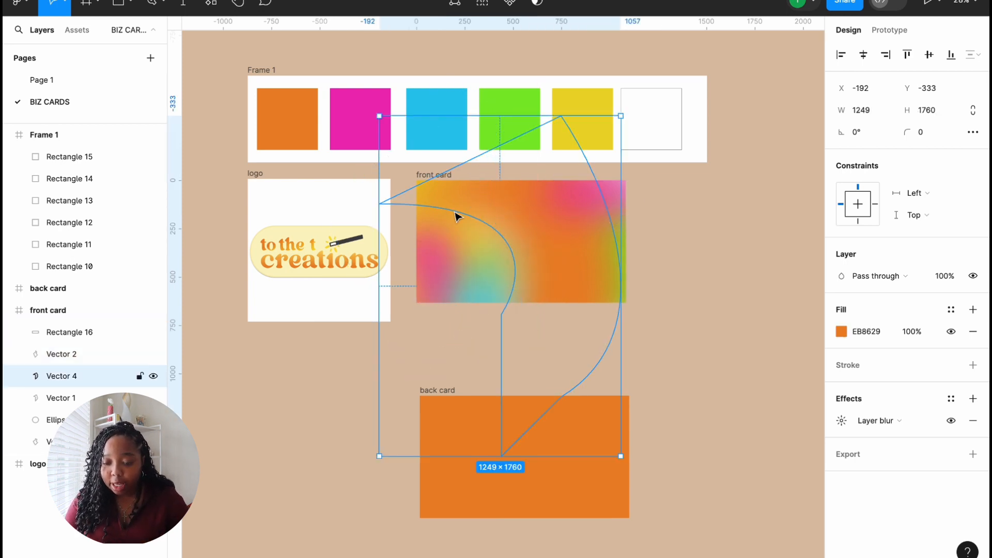
pyautogui.moveTo(376, 257); pyautogui.dragTo(345, 262)
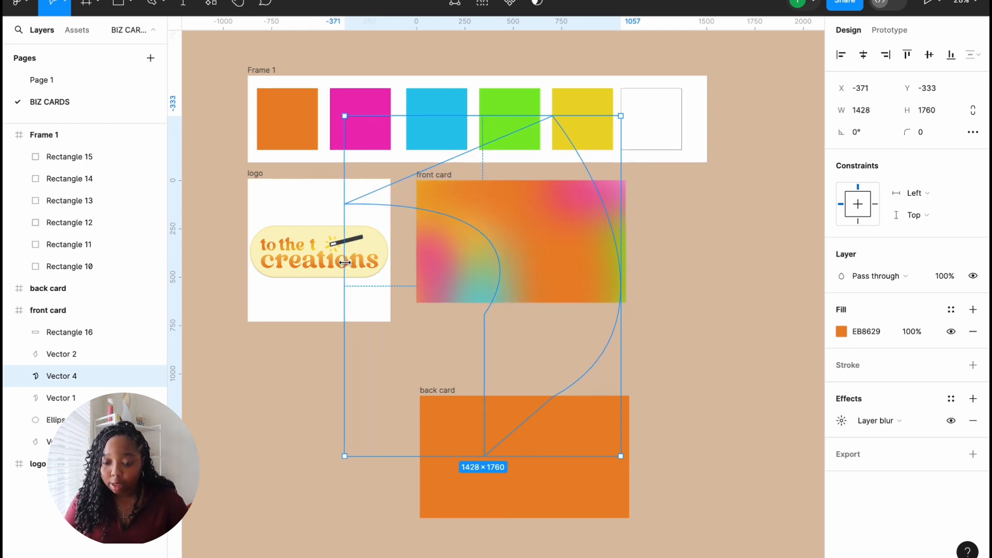
pyautogui.click(762, 342)
pyautogui.click(485, 289)
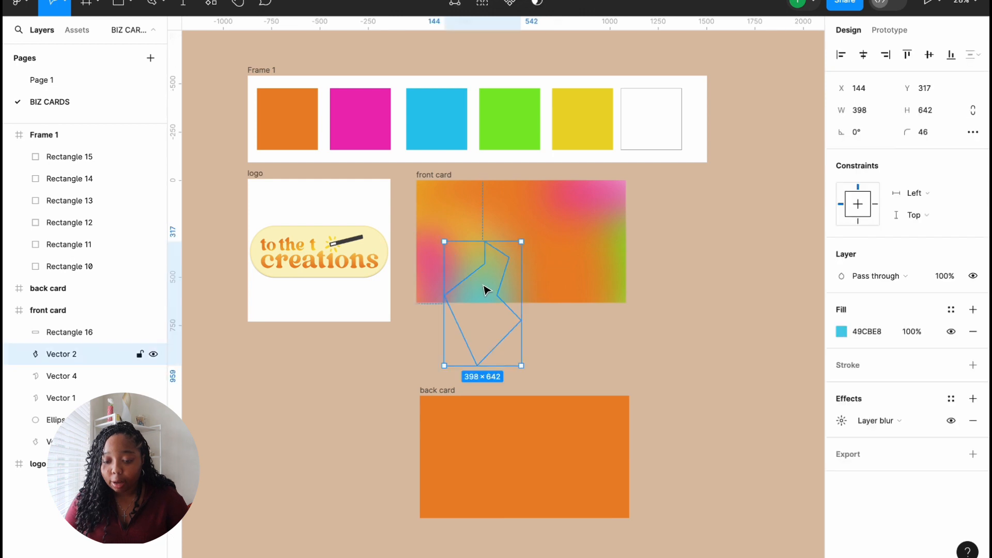
pyautogui.moveTo(495, 281); pyautogui.dragTo(488, 283)
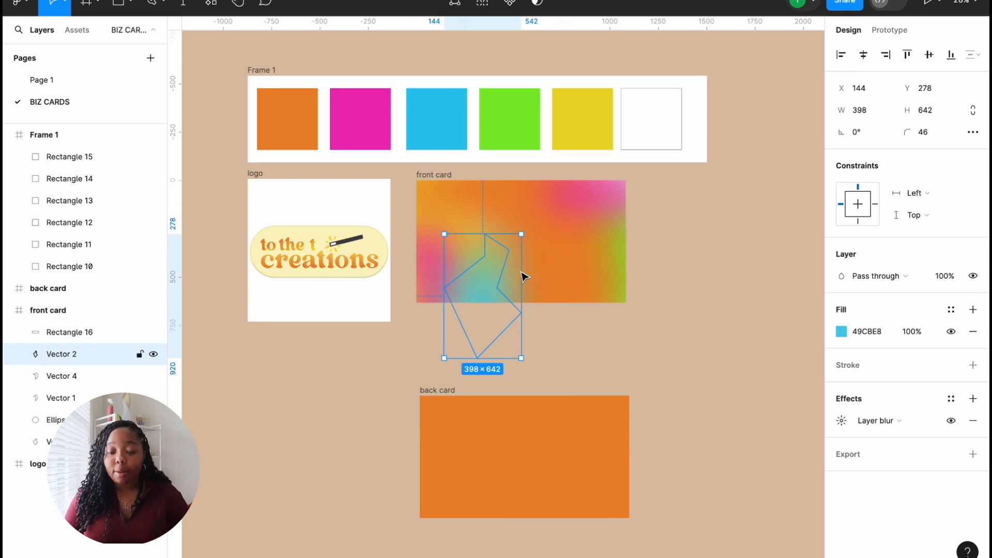
# Step: Shift the green ellipse slightly left to X 461, Y 115
pyautogui.click(765, 267)
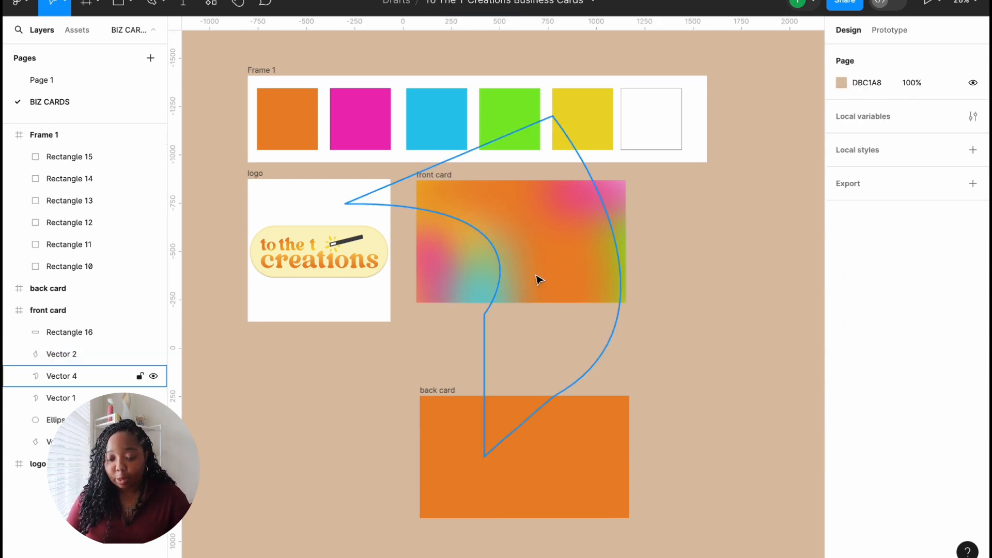
pyautogui.click(621, 269)
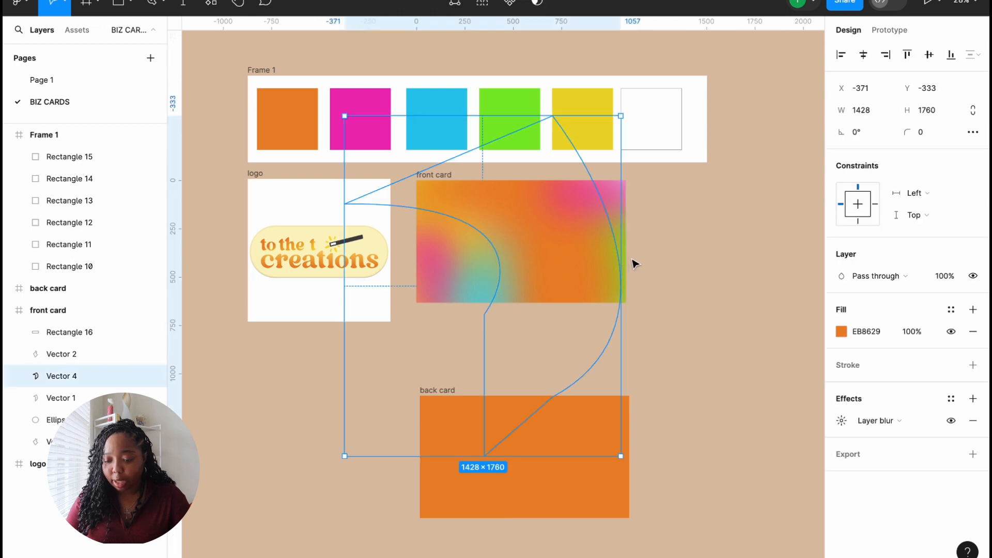
pyautogui.click(635, 264)
pyautogui.click(629, 256)
pyautogui.moveTo(629, 255); pyautogui.dragTo(618, 256)
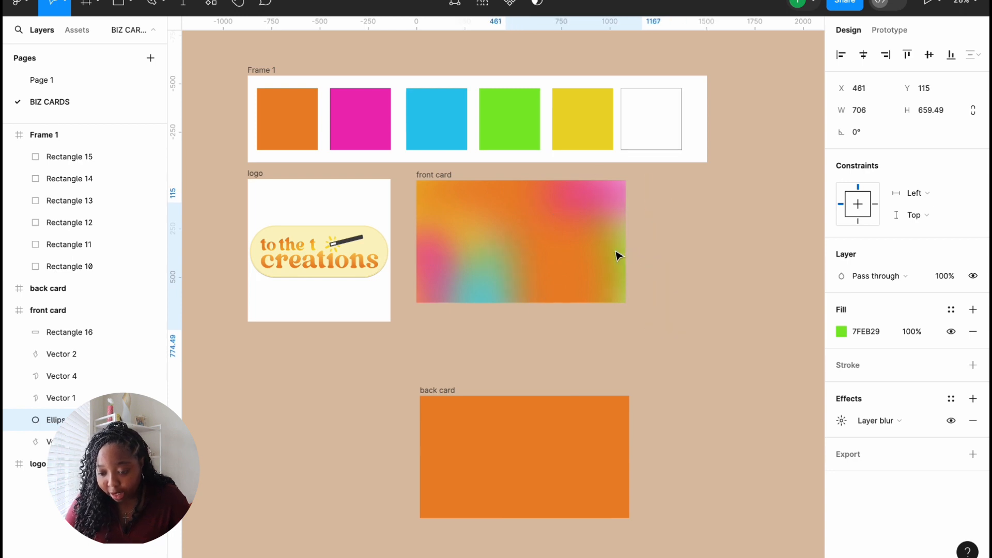
pyautogui.click(694, 261)
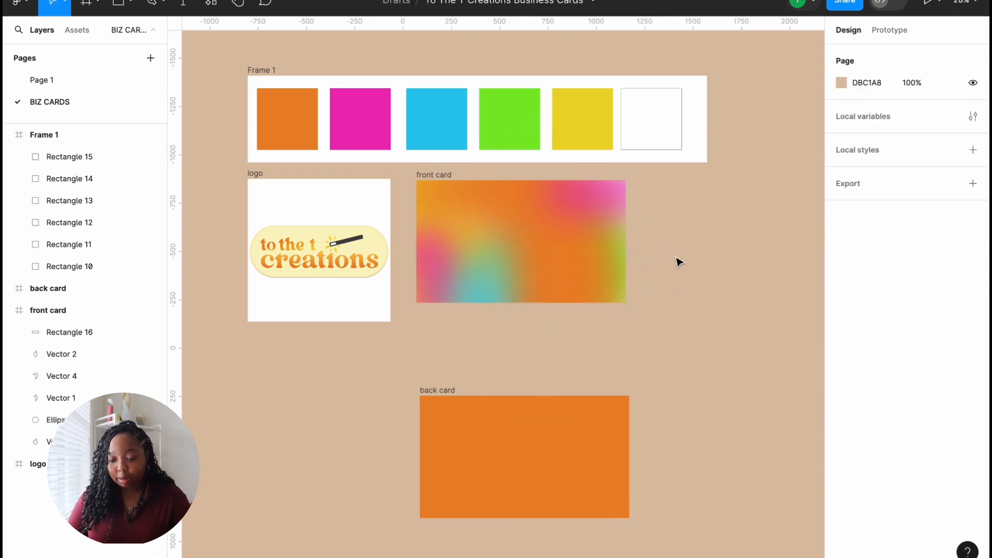
# Step: Pull the blue blob out above the front card and shrink it to 327×399
pyautogui.moveTo(484, 290); pyautogui.dragTo(474, 207)
pyautogui.click(655, 339)
pyautogui.click(491, 292)
pyautogui.moveTo(517, 125); pyautogui.dragTo(457, 179)
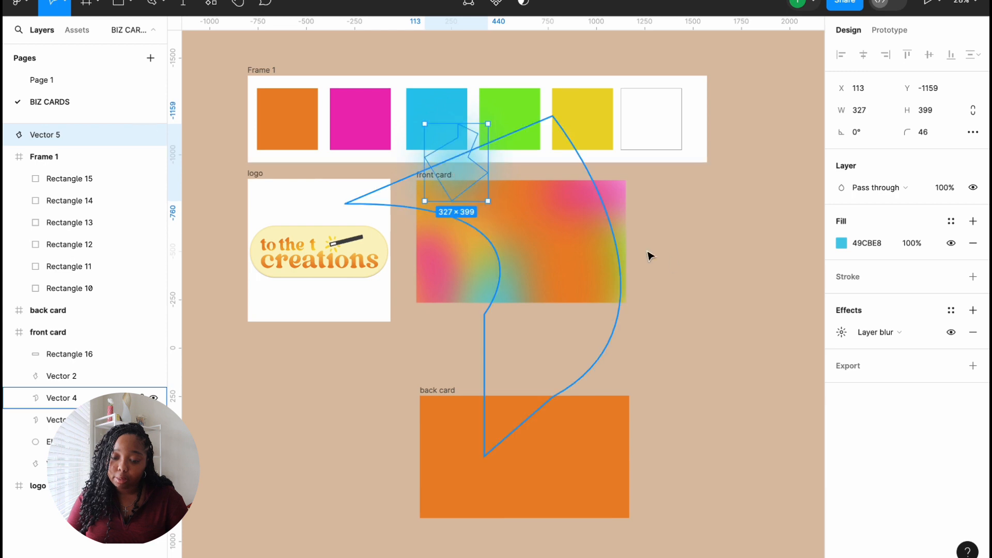
pyautogui.click(691, 272)
# Step: Duplicate the green ellipse and move the copy up-left to X -513, Y -214
pyautogui.click(625, 261)
pyautogui.click(638, 260)
pyautogui.click(629, 255)
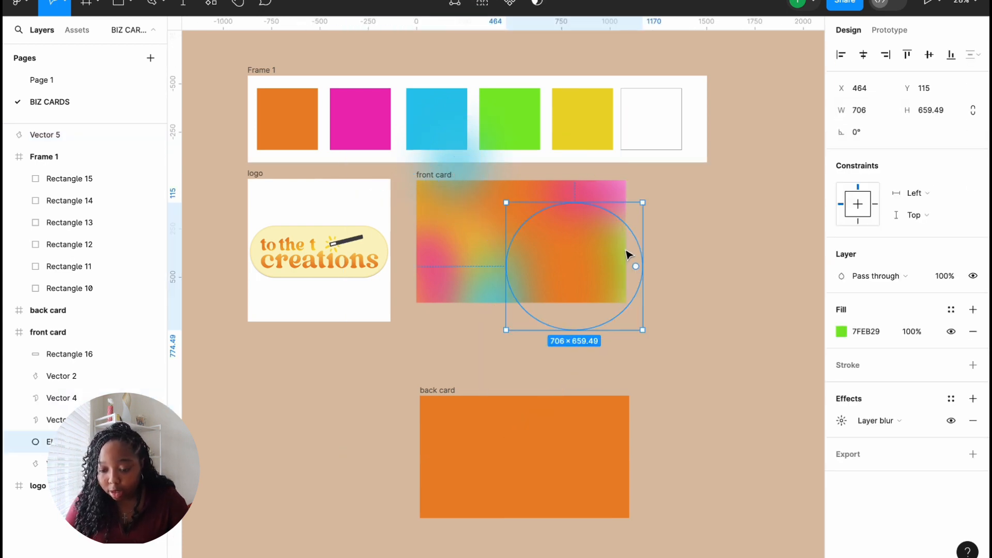
pyautogui.hotkey('ctrl', 'd')
pyautogui.moveTo(629, 255); pyautogui.dragTo(435, 239)
# Step: Move the pink Rectangle 16 up and to the right on the front card
pyautogui.click(676, 273)
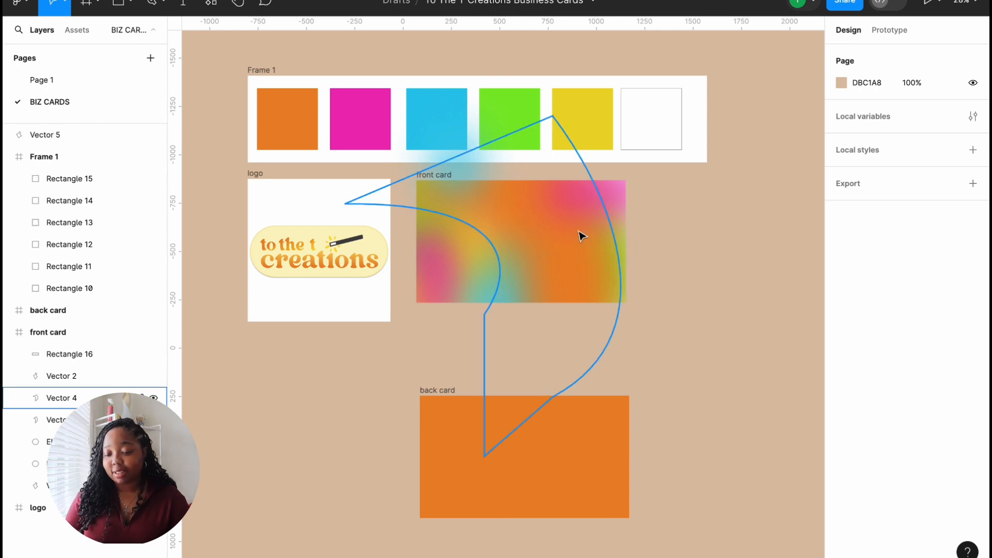
pyautogui.moveTo(610, 203); pyautogui.dragTo(622, 195)
pyautogui.click(685, 224)
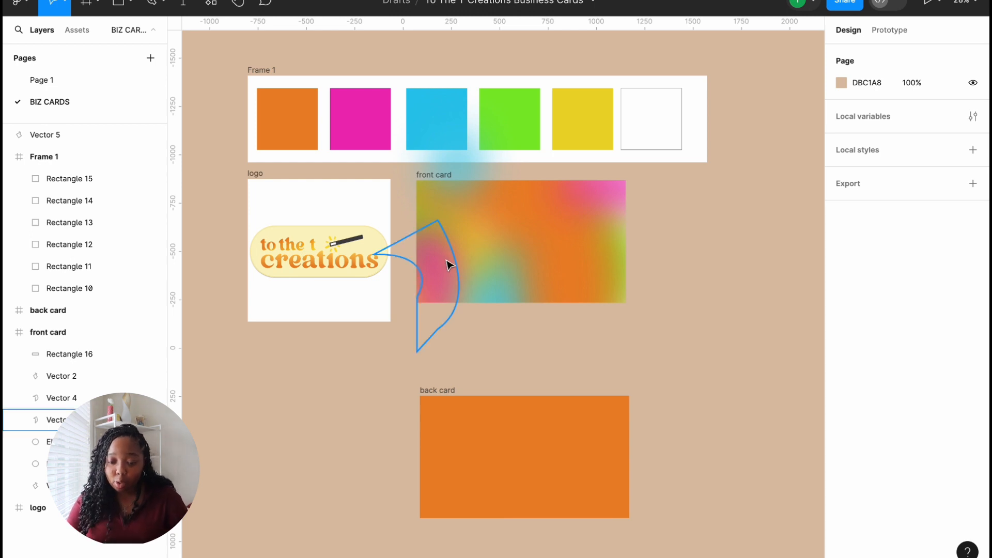
# Step: Shift the pink arc shape down-left to X -271, Y 278
pyautogui.moveTo(450, 283)
pyautogui.mouseDown()
pyautogui.moveTo(434, 303)
pyautogui.moveTo(425, 297)
pyautogui.moveTo(438, 307)
pyautogui.moveTo(438, 297)
pyautogui.mouseUp()
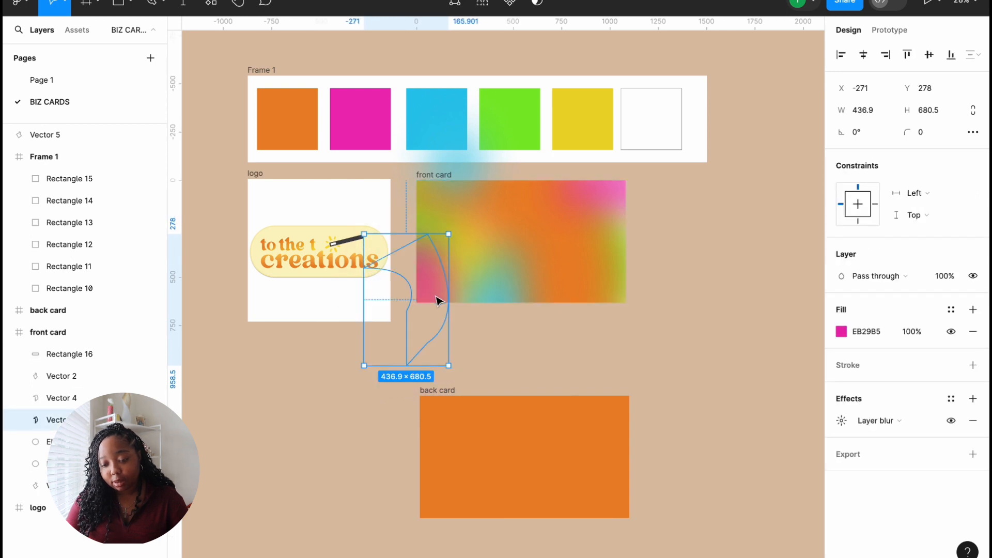
pyautogui.click(569, 363)
pyautogui.click(433, 292)
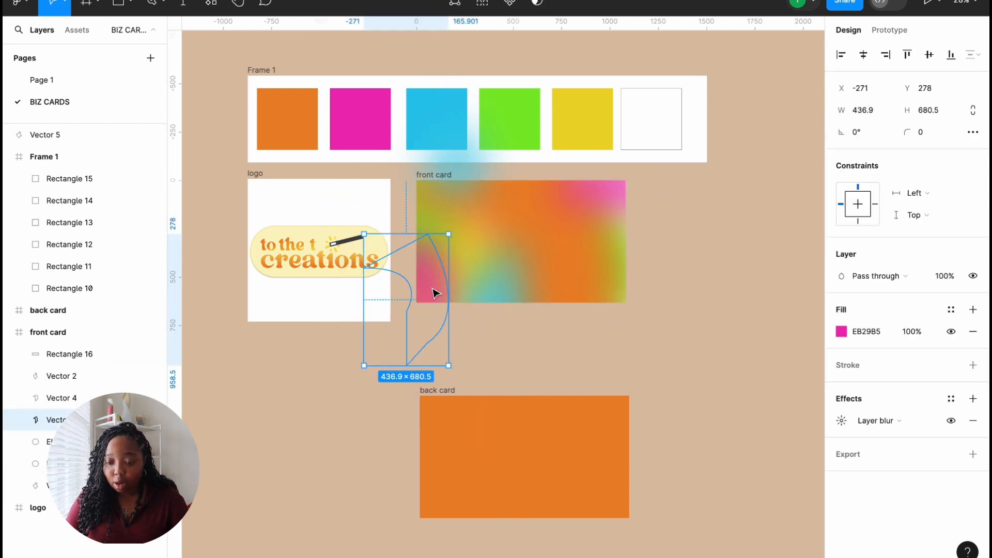
pyautogui.click(908, 332)
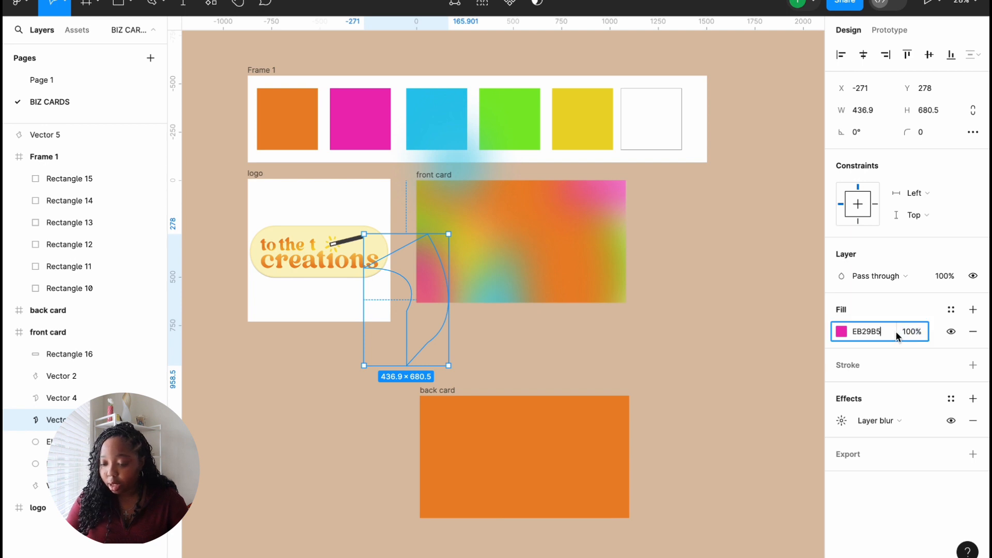
pyautogui.click(907, 334)
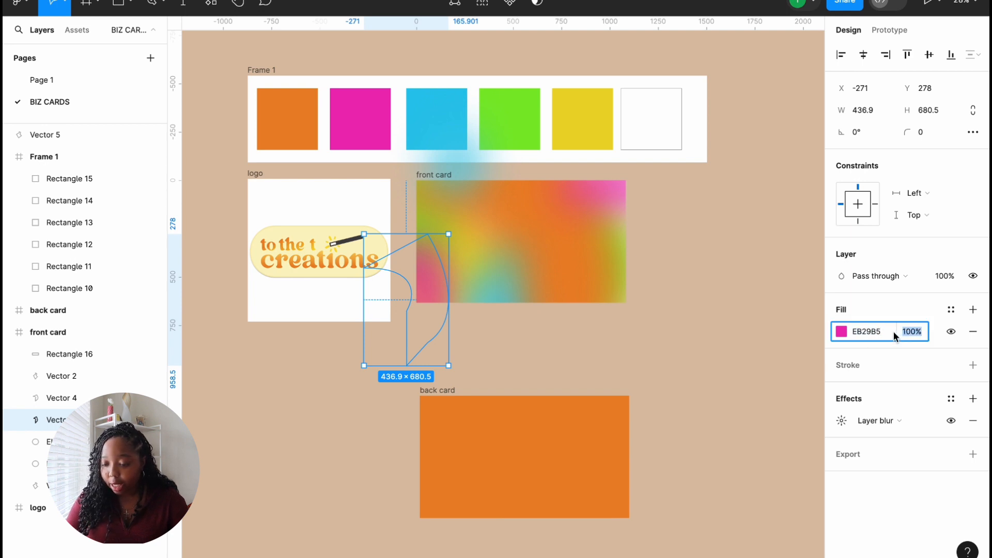
pyautogui.moveTo(899, 336); pyautogui.dragTo(842, 336)
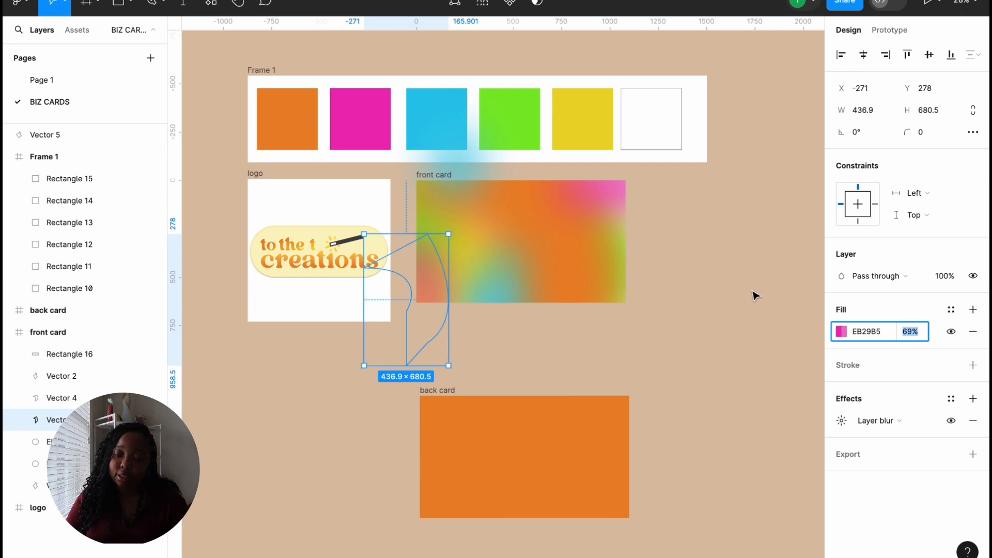
pyautogui.click(674, 293)
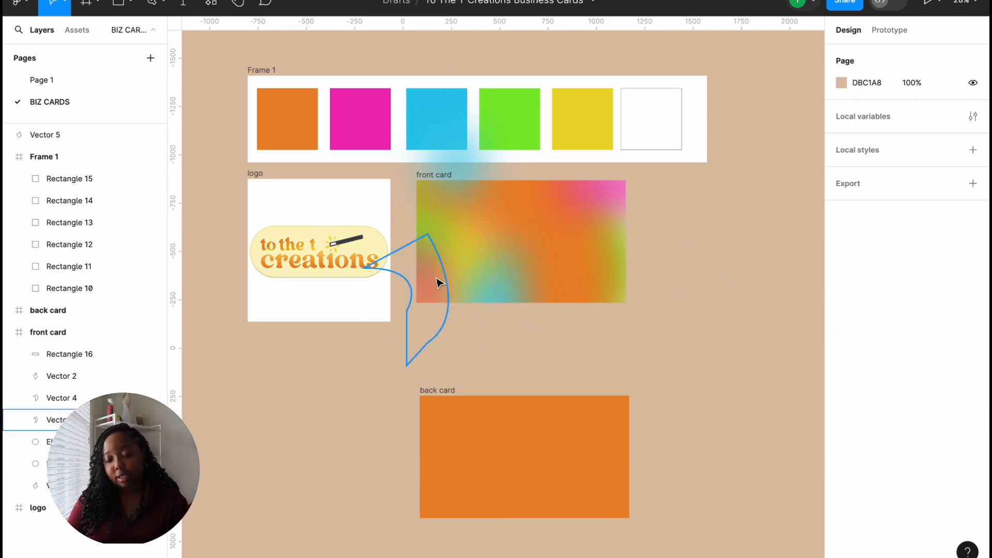
pyautogui.click(82, 354)
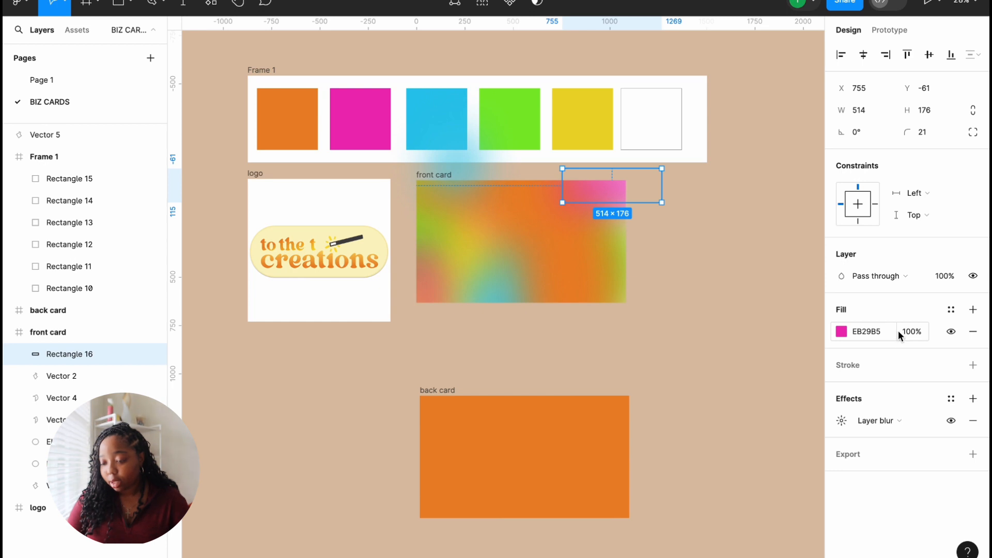
pyautogui.moveTo(897, 332); pyautogui.dragTo(855, 337)
pyautogui.click(407, 299)
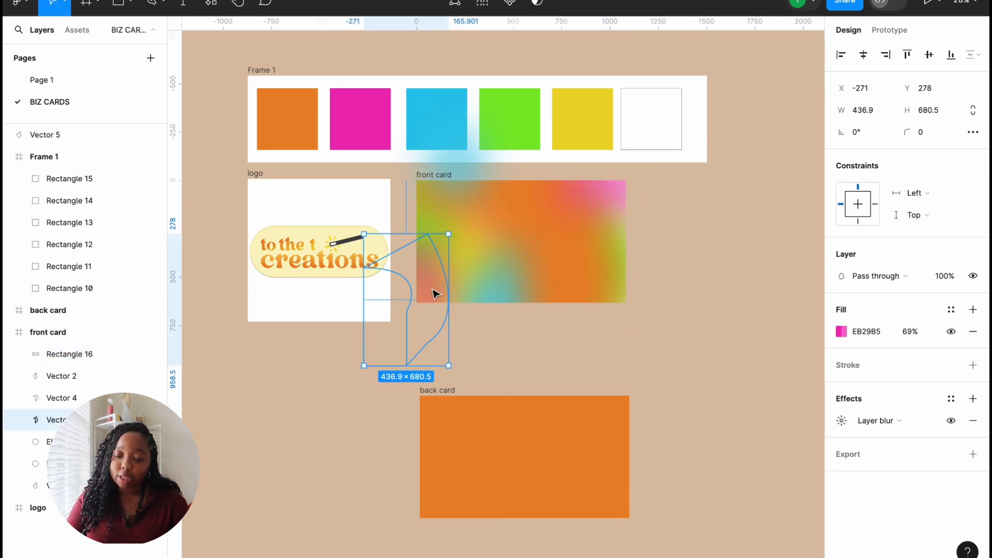
pyautogui.hotkey('ctrl', 'z')
pyautogui.hotkey('ctrl', 'z')
pyautogui.hotkey('ctrl', 'z')
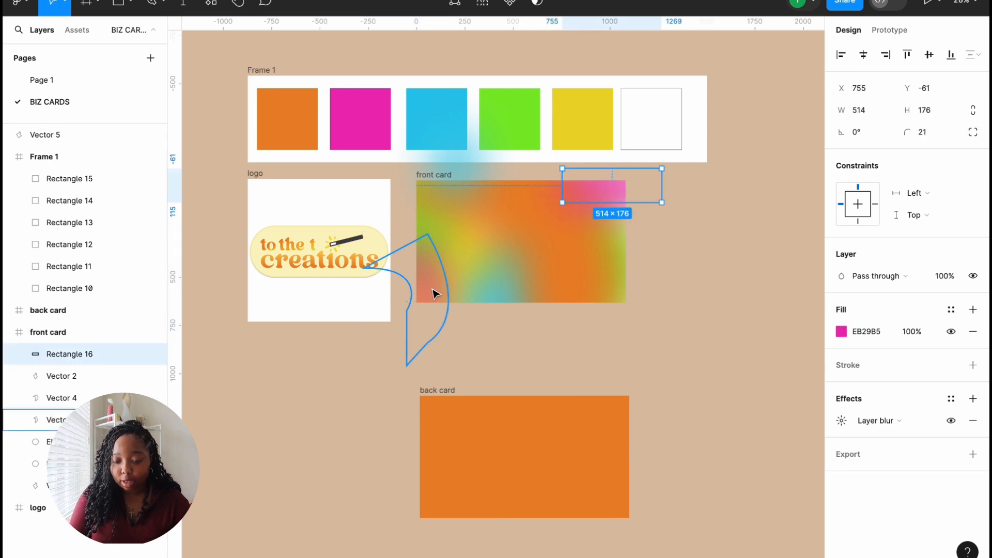
pyautogui.click(433, 293)
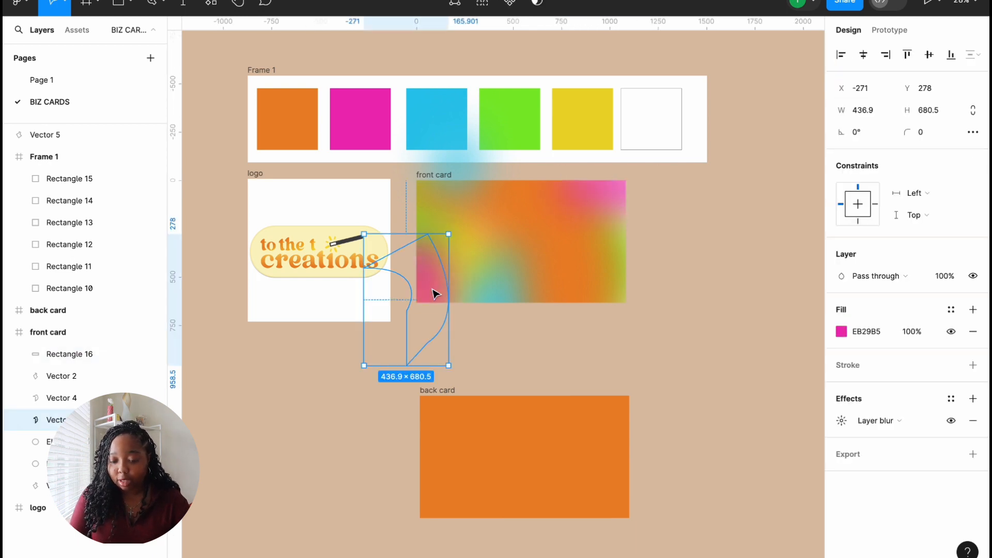
pyautogui.click(715, 284)
# Step: Nudge Vector 4 left and stretch it wider from its left edge
pyautogui.click(448, 222)
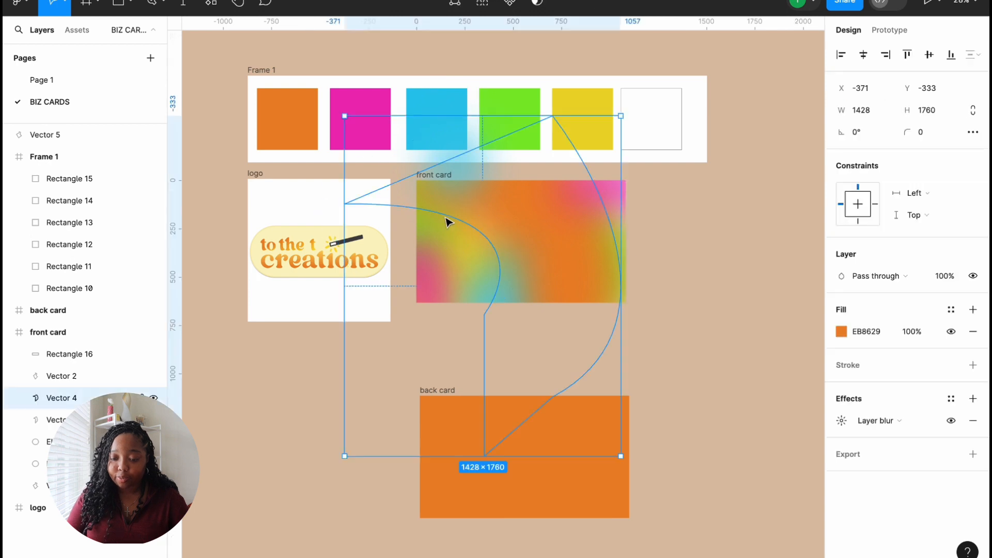
pyautogui.click(763, 284)
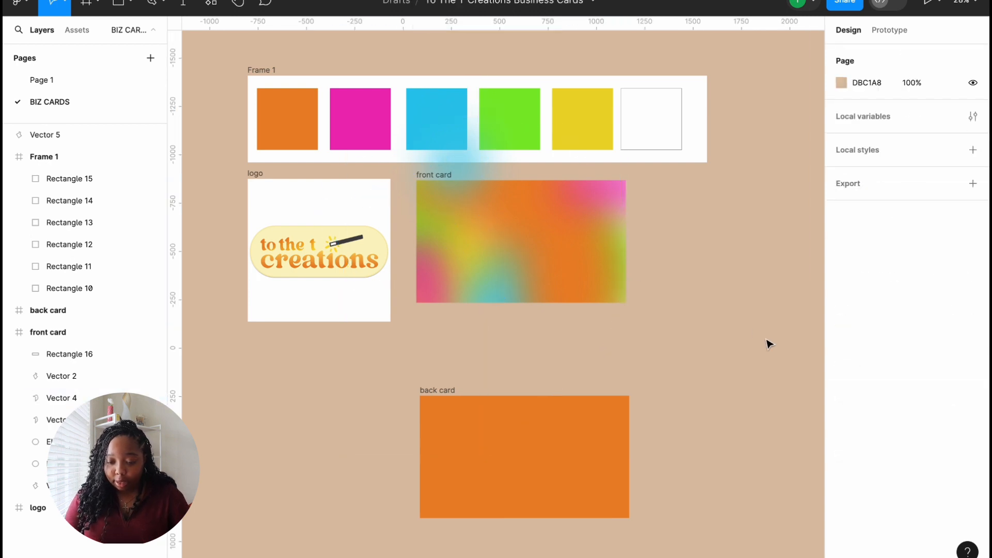
pyautogui.click(537, 267)
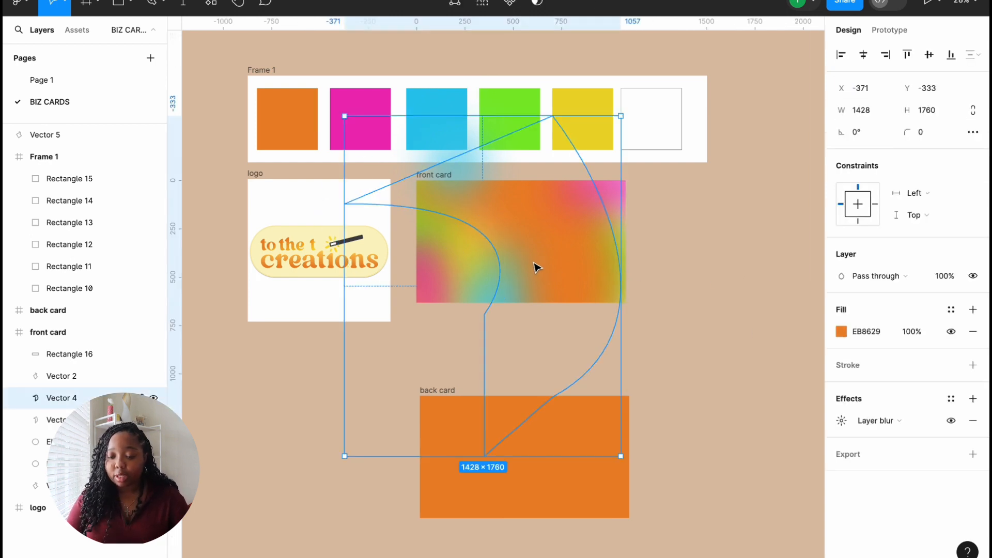
pyautogui.moveTo(535, 265); pyautogui.dragTo(521, 265)
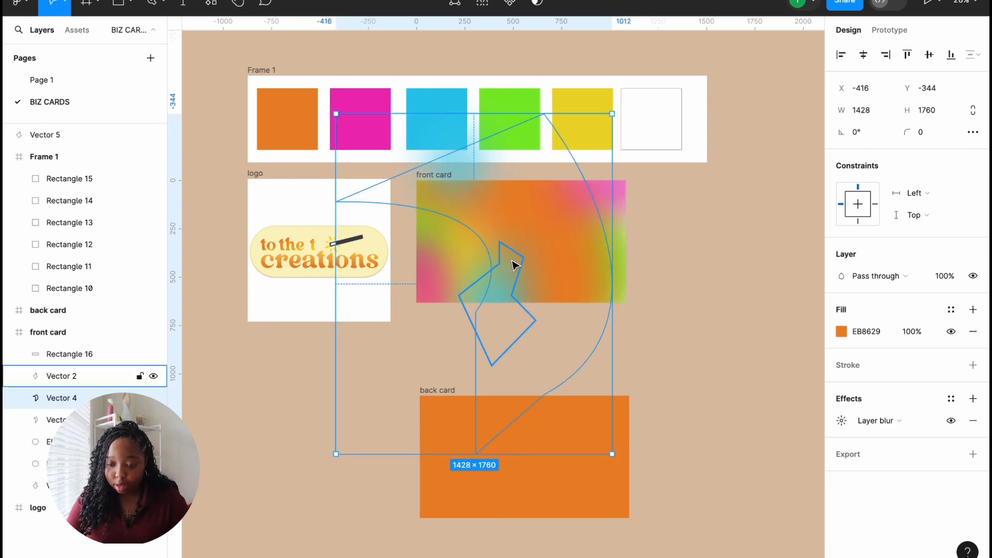
pyautogui.moveTo(336, 307); pyautogui.dragTo(267, 351)
pyautogui.click(666, 350)
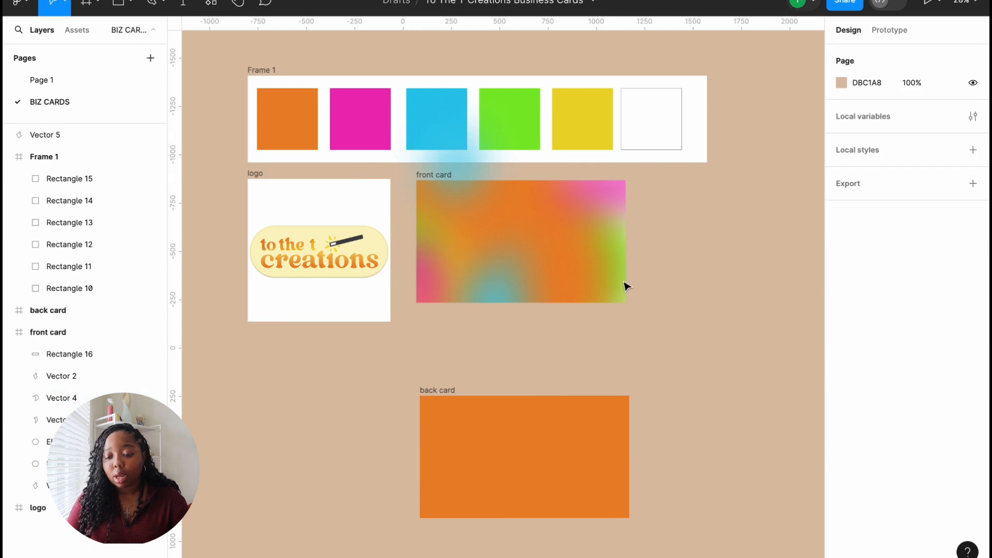
# Step: Pull Ellipse 11 out of the front card so it glows over its right edge
pyautogui.moveTo(626, 262); pyautogui.dragTo(680, 286)
pyautogui.click(721, 304)
pyautogui.moveTo(605, 283); pyautogui.dragTo(647, 288)
# Step: Undo Ellipse 11's last moves and shift it into and back out of the front card
pyautogui.click(730, 315)
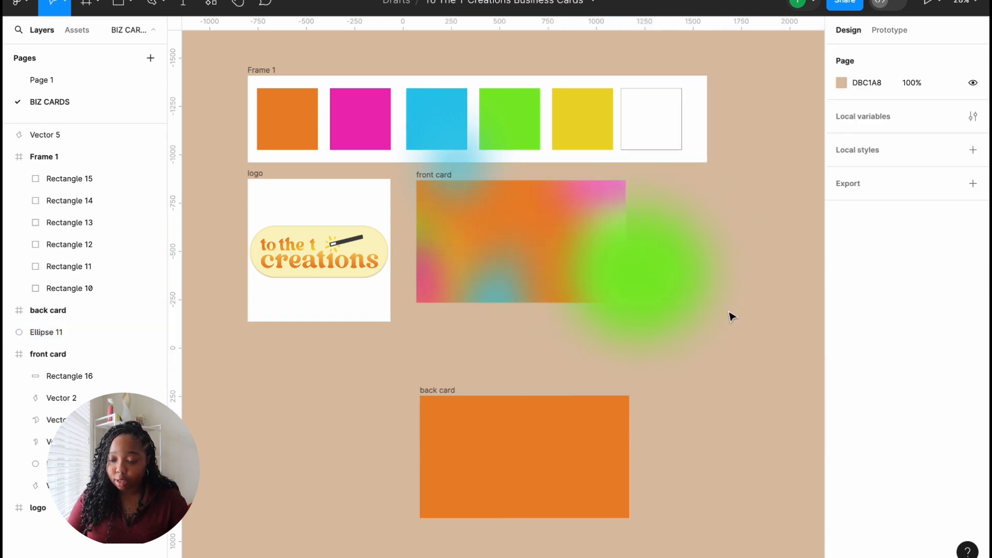
pyautogui.click(667, 300)
pyautogui.hotkey('ctrl', 'z')
pyautogui.hotkey('ctrl', 'z')
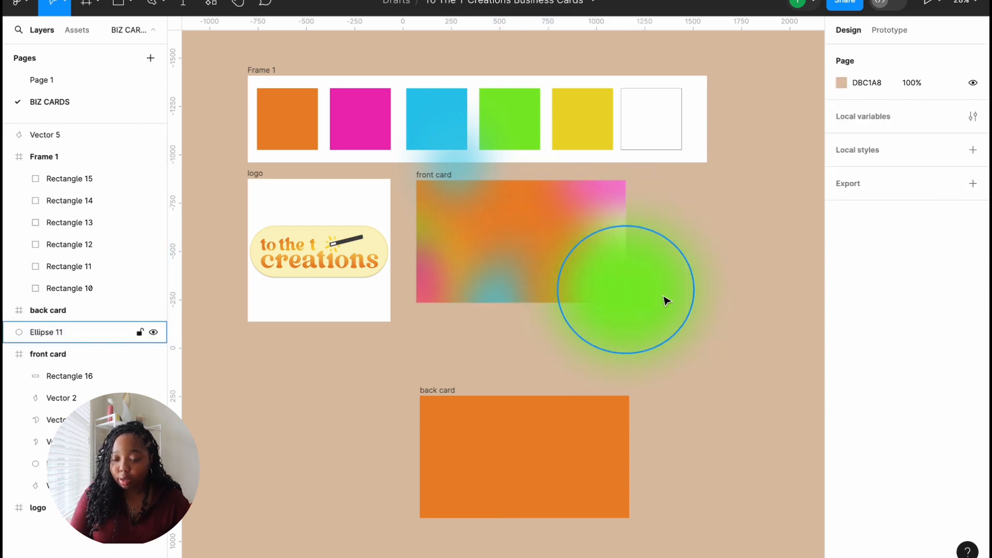
pyautogui.click(65, 330)
pyautogui.moveTo(65, 342); pyautogui.dragTo(67, 390)
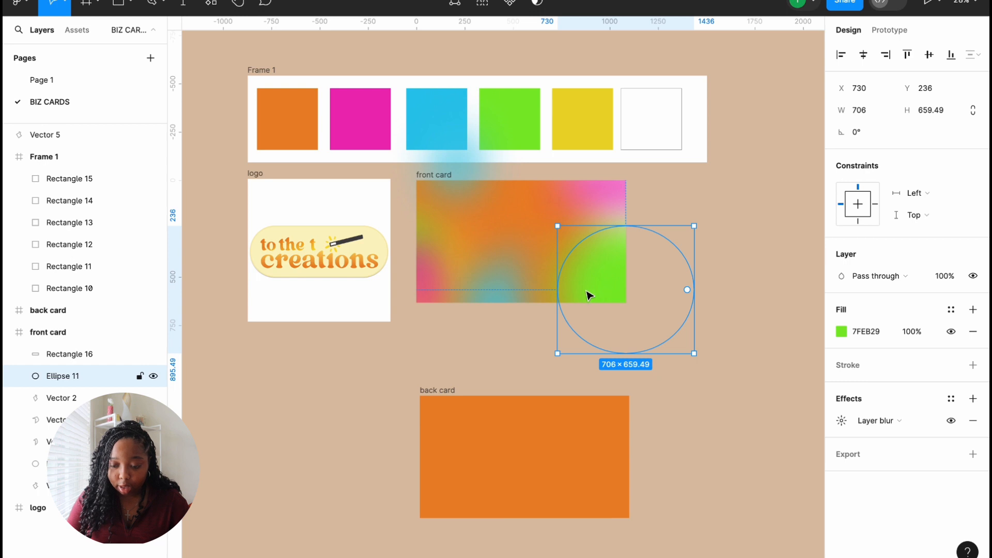
pyautogui.moveTo(592, 291); pyautogui.dragTo(594, 276)
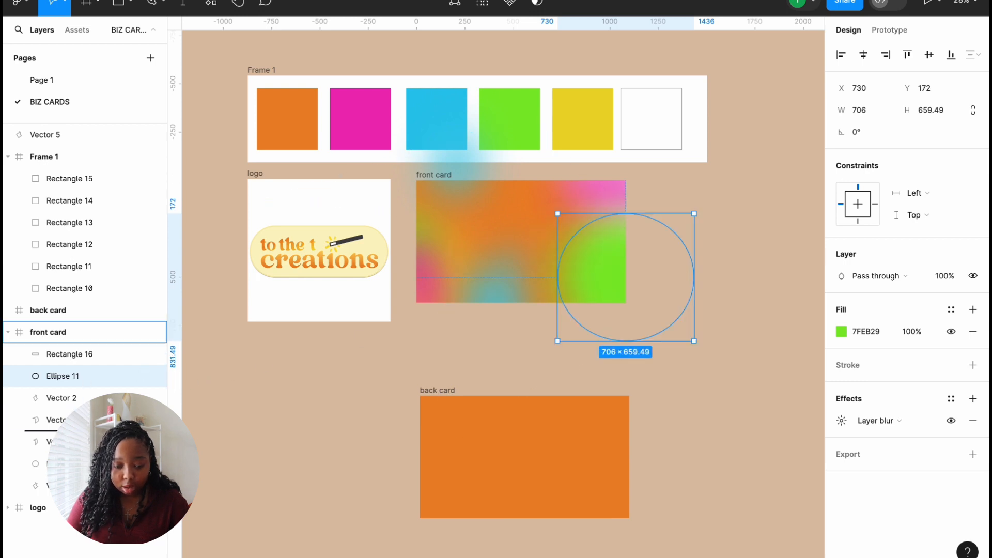
pyautogui.moveTo(65, 375); pyautogui.dragTo(66, 453)
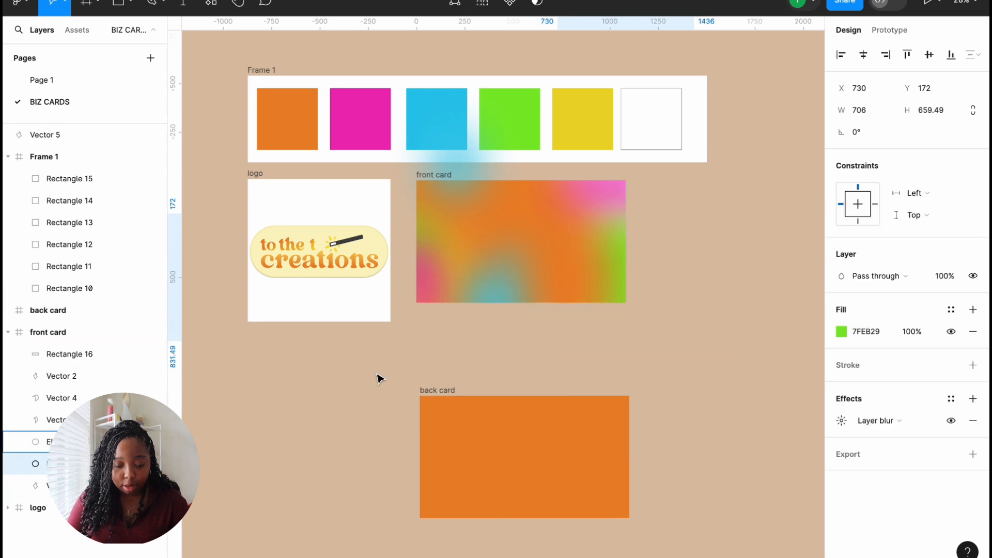
# Step: Set Ellipse 11's fill opacity to 64% and place it inside the front card below Vector 2
pyautogui.click(900, 333)
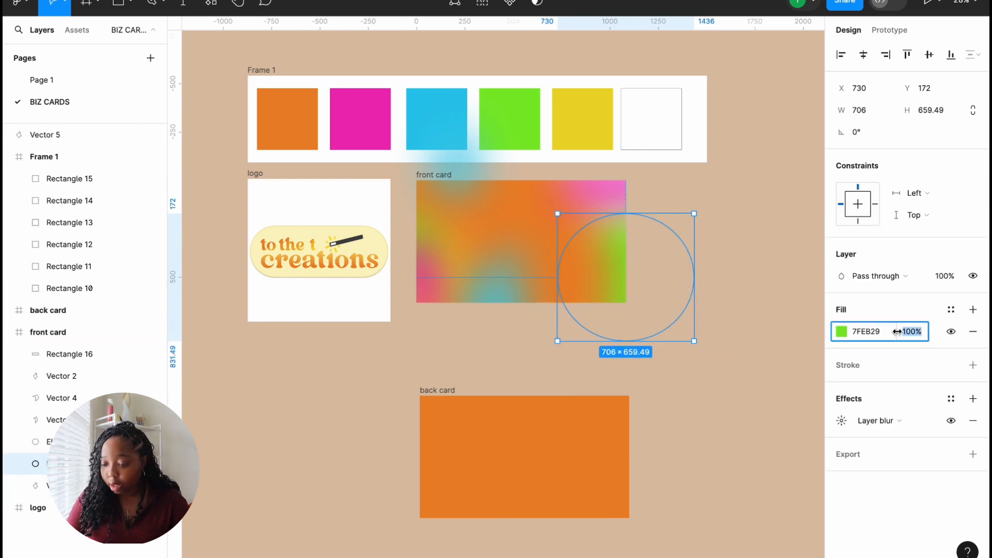
pyautogui.moveTo(897, 332); pyautogui.dragTo(835, 339)
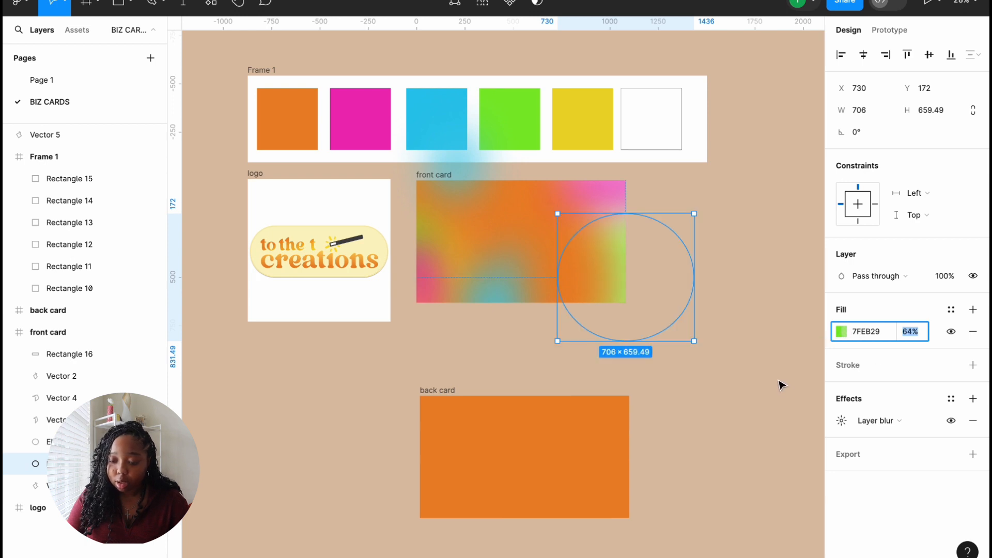
pyautogui.click(700, 338)
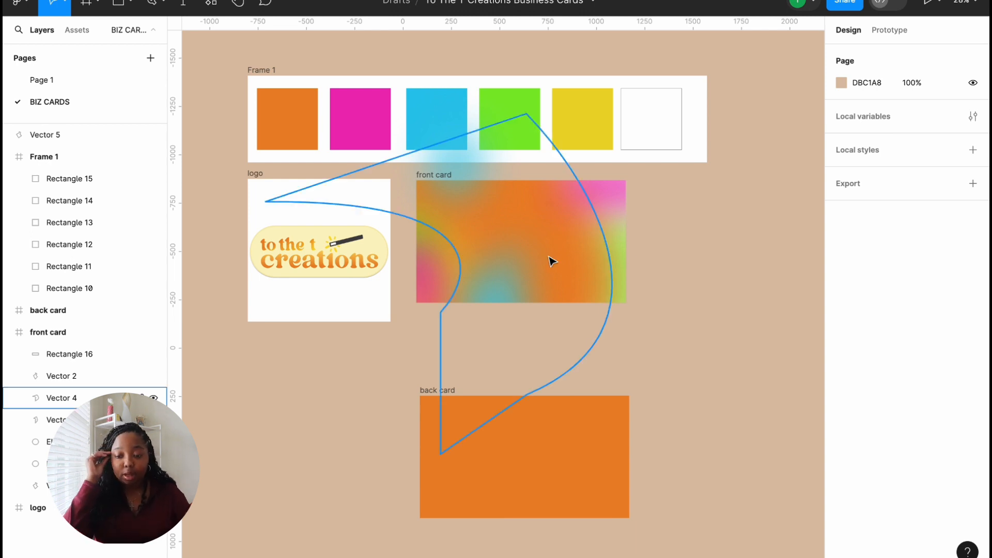
pyautogui.moveTo(626, 271); pyautogui.dragTo(632, 256)
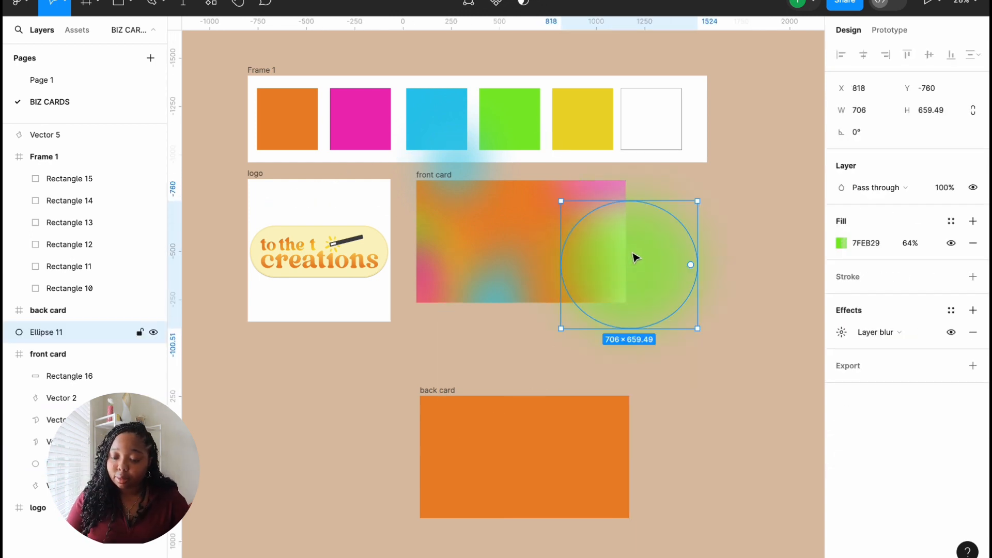
pyautogui.click(778, 337)
pyautogui.moveTo(64, 333); pyautogui.dragTo(62, 409)
pyautogui.click(729, 388)
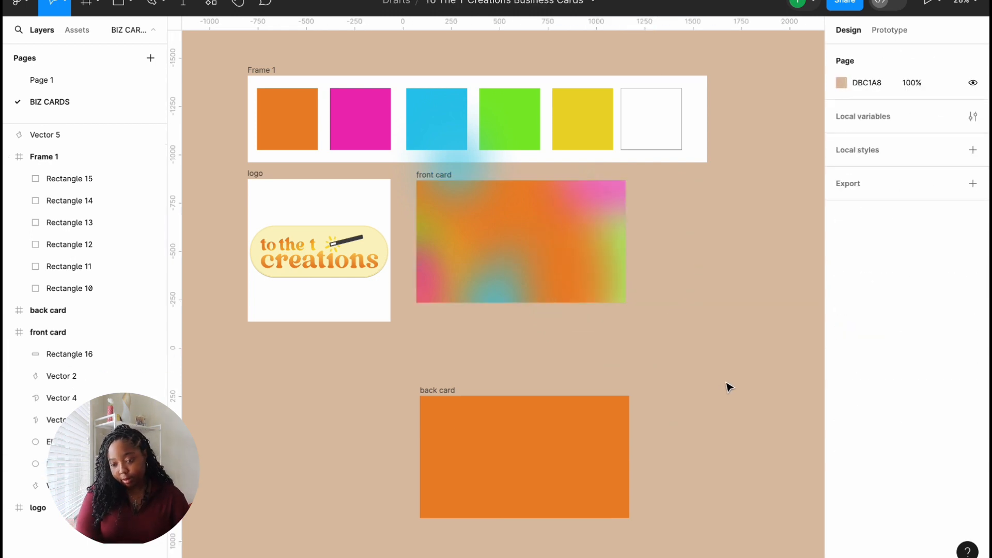
# Step: Move the blue Vector 2 shape down so it sits mostly off the card
pyautogui.click(500, 284)
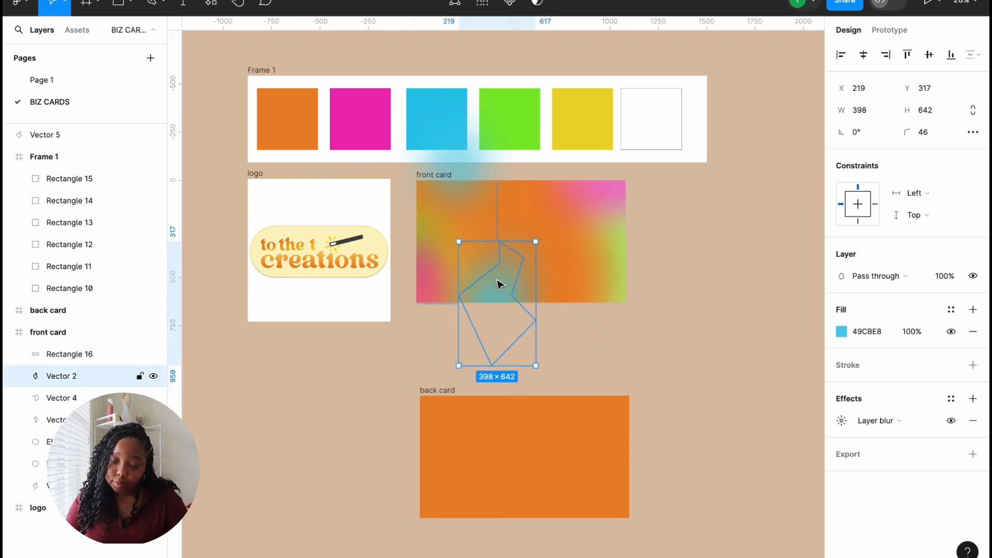
pyautogui.moveTo(500, 284); pyautogui.dragTo(502, 296)
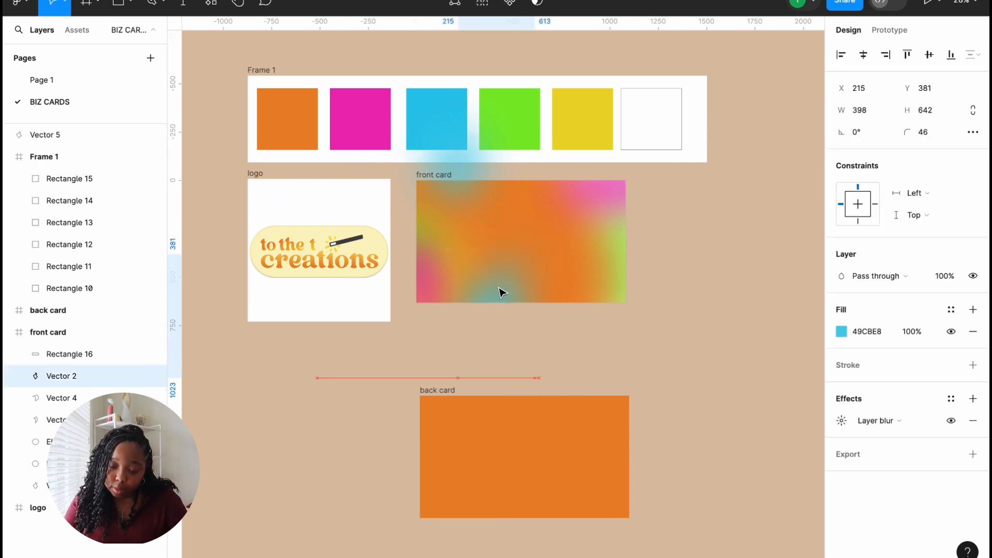
pyautogui.click(692, 312)
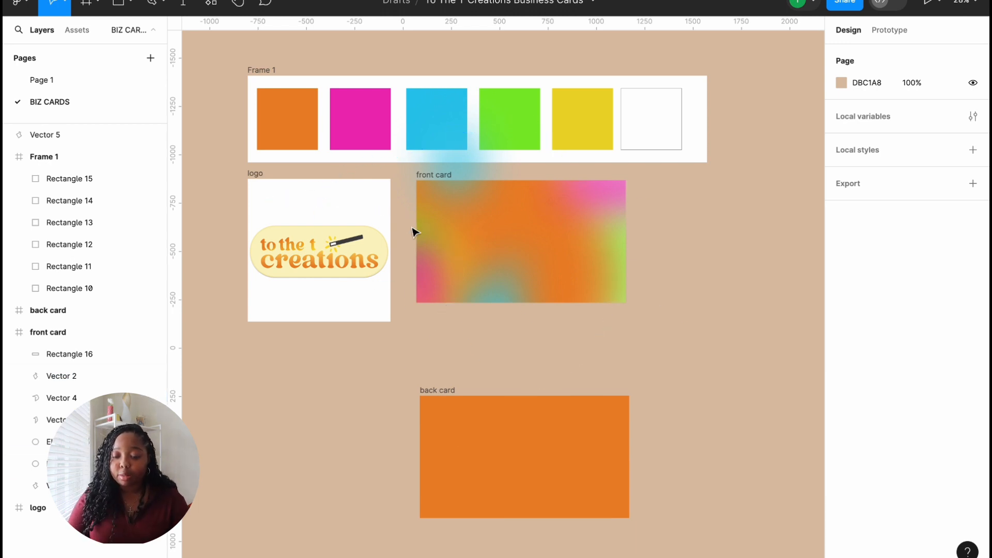
# Step: Move the green blurred ellipse into the logo frame, behind the two vector shapes
pyautogui.moveTo(419, 228); pyautogui.dragTo(426, 229)
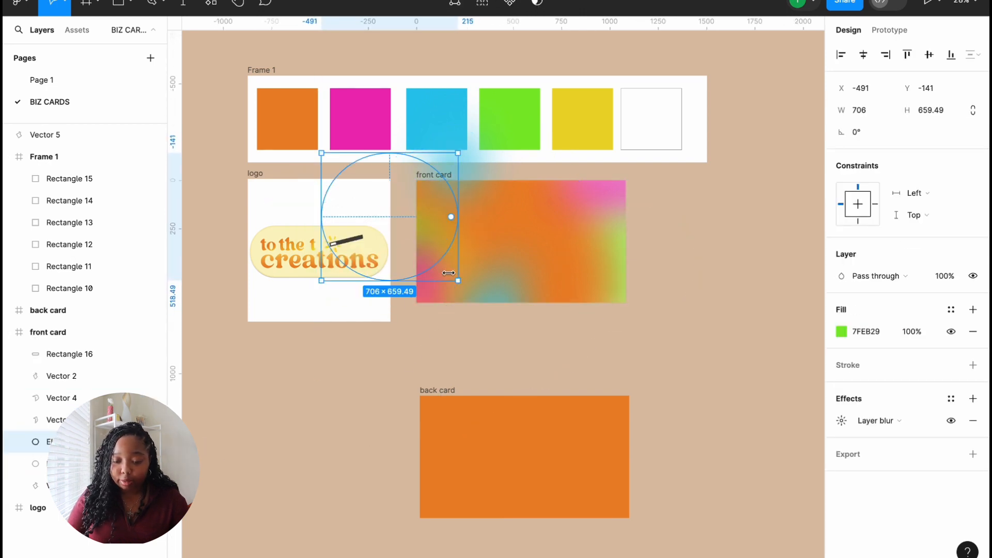
pyautogui.moveTo(370, 213); pyautogui.dragTo(498, 228)
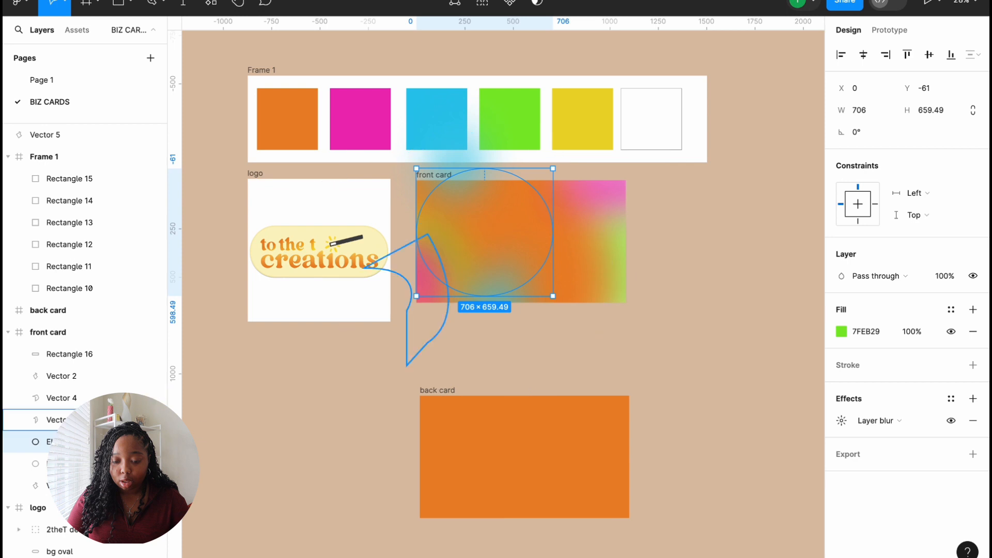
pyautogui.moveTo(103, 442); pyautogui.dragTo(94, 395)
pyautogui.moveTo(533, 235); pyautogui.dragTo(421, 244)
pyautogui.moveTo(103, 401); pyautogui.dragTo(102, 451)
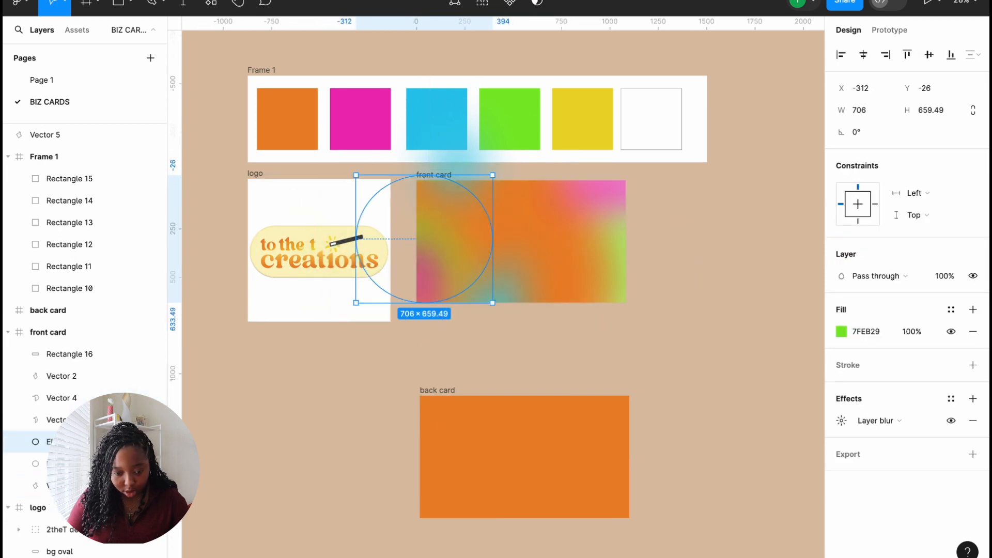
pyautogui.moveTo(449, 244); pyautogui.dragTo(448, 236)
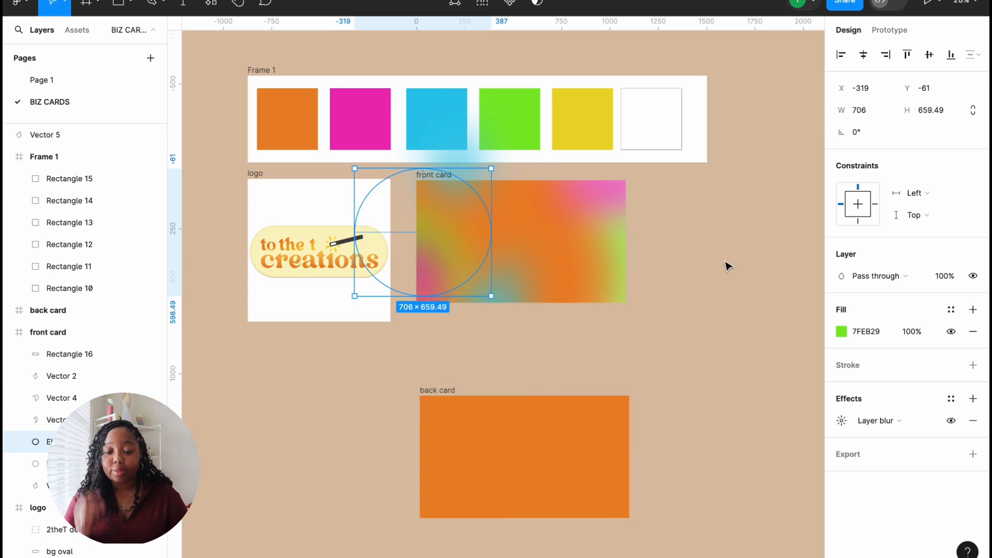
# Step: Nudge the green ellipse slightly up to X -333, Y -61, then deselect
pyautogui.click(687, 279)
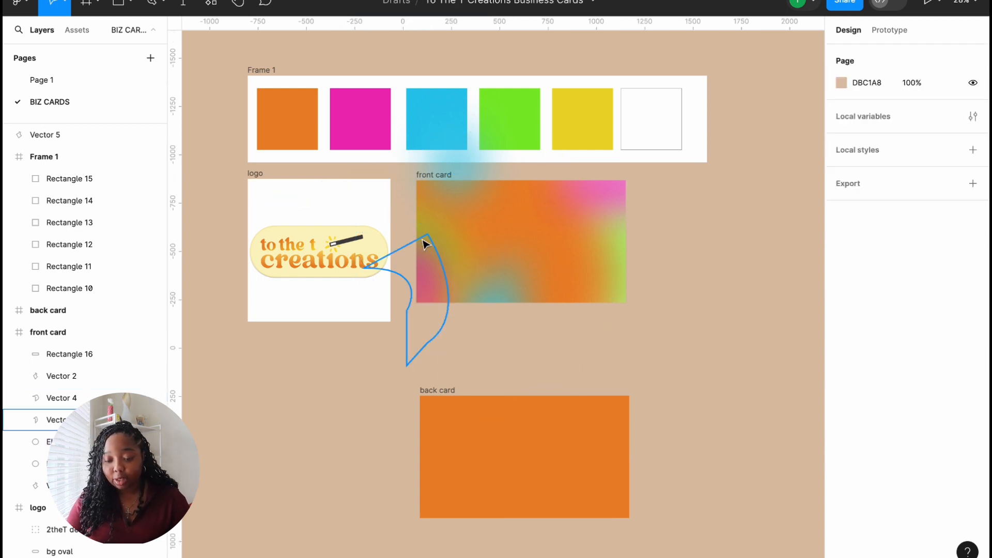
pyautogui.click(99, 442)
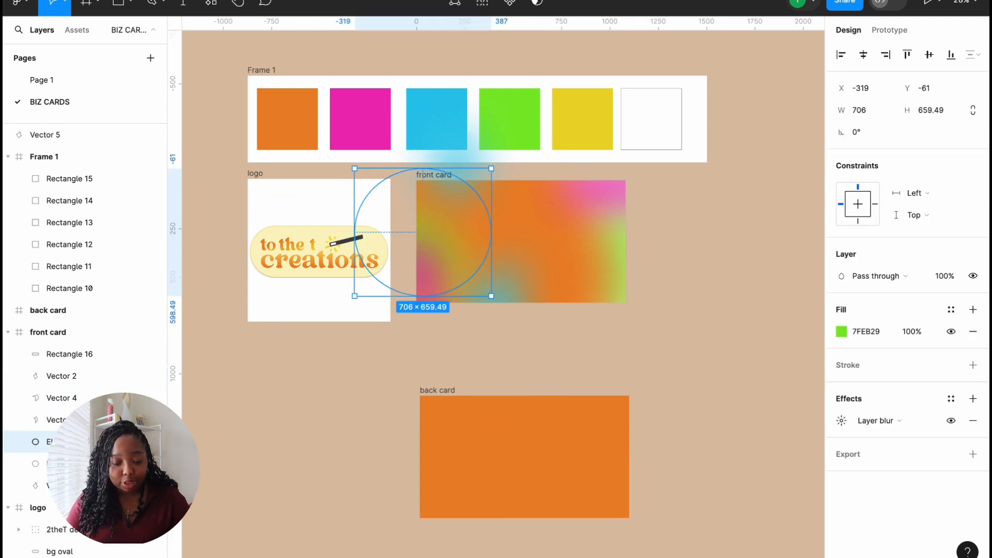
pyautogui.click(431, 227)
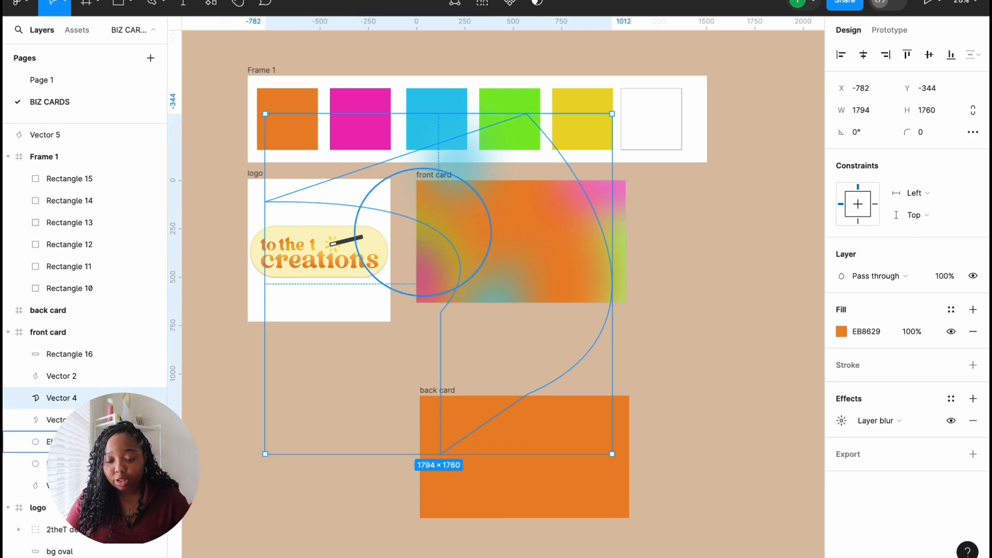
pyautogui.click(98, 442)
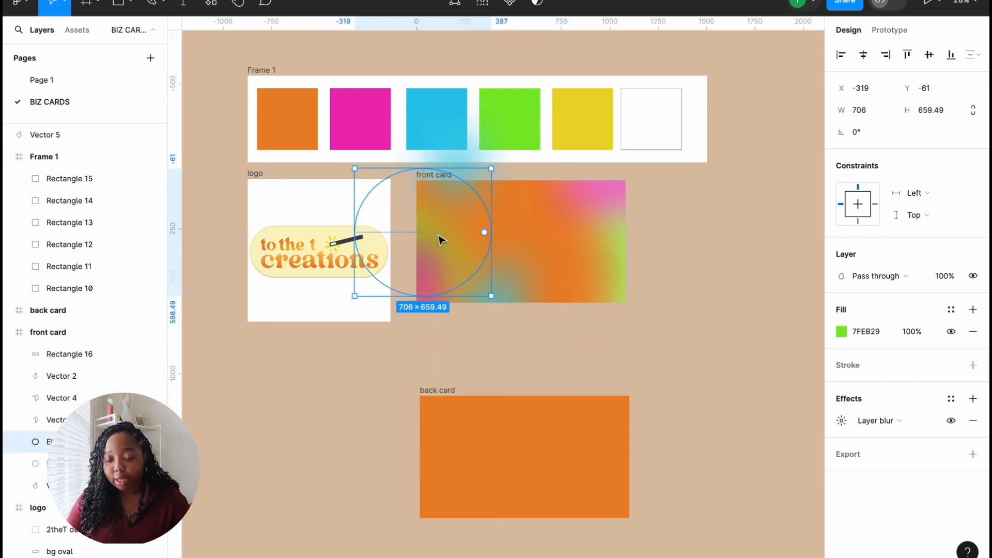
pyautogui.moveTo(427, 241); pyautogui.dragTo(419, 223)
pyautogui.click(721, 310)
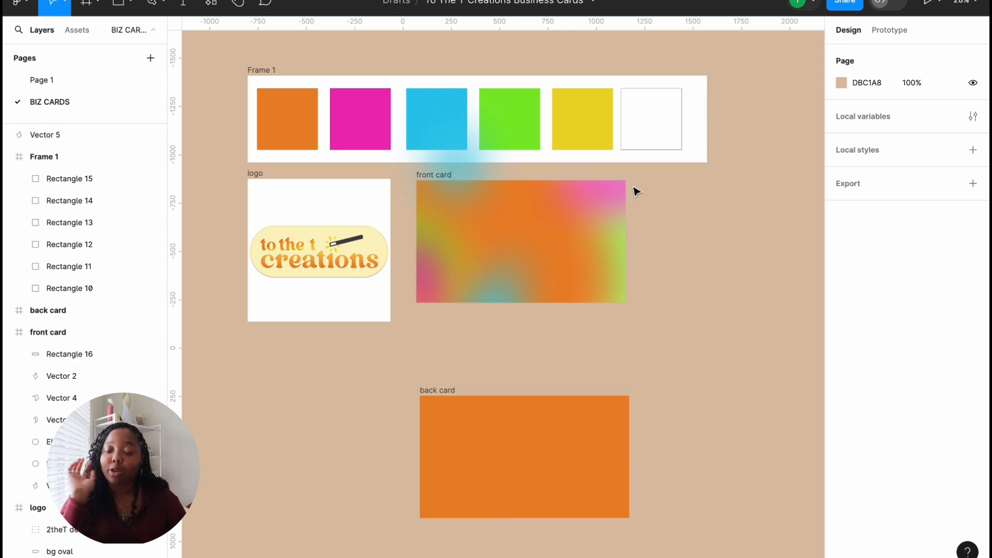
pyautogui.click(116, 3)
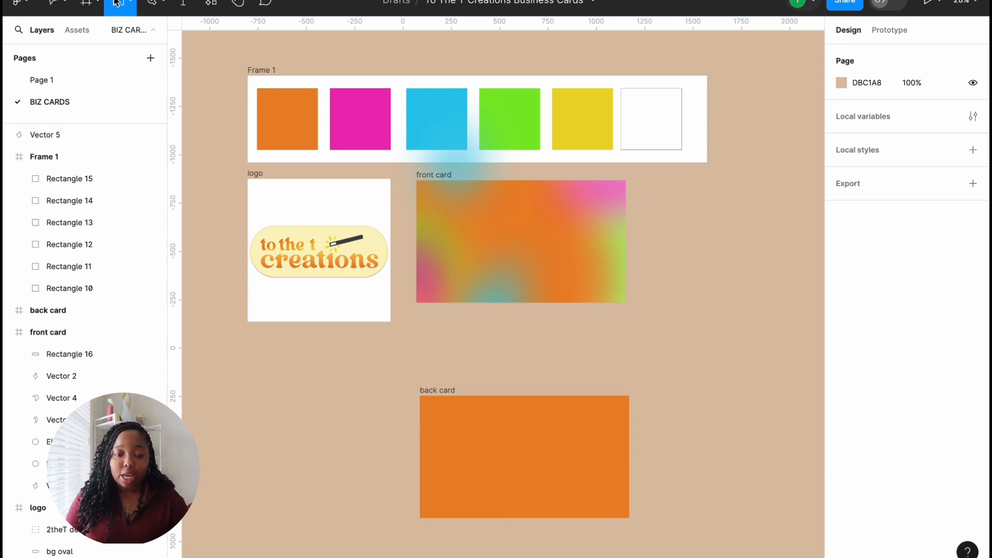
pyautogui.click(134, 8)
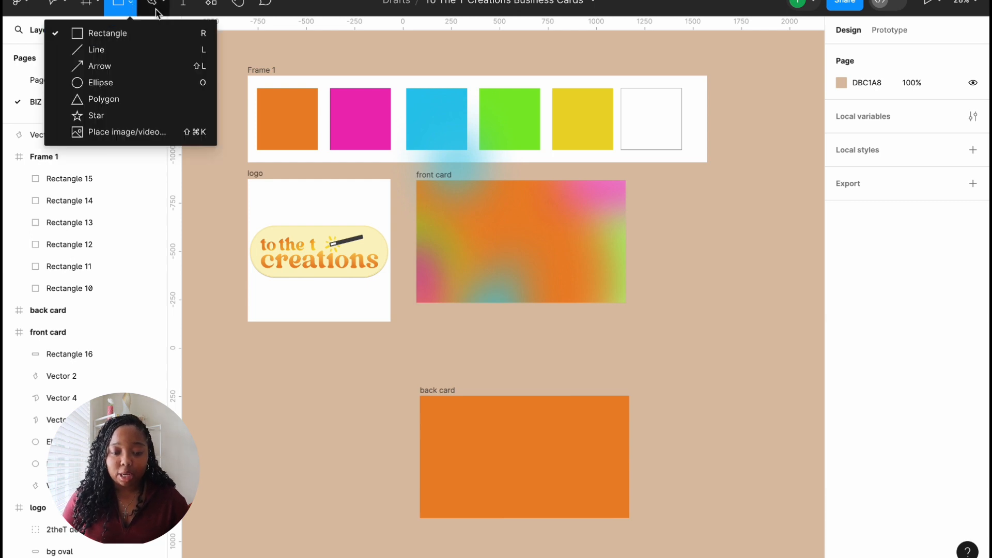
pyautogui.click(186, 5)
pyautogui.click(211, 4)
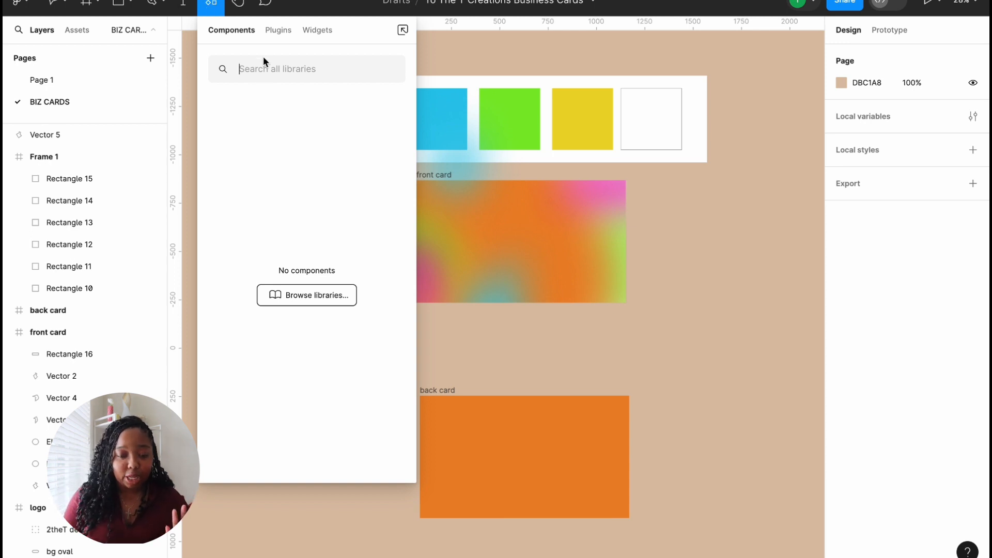
pyautogui.click(280, 32)
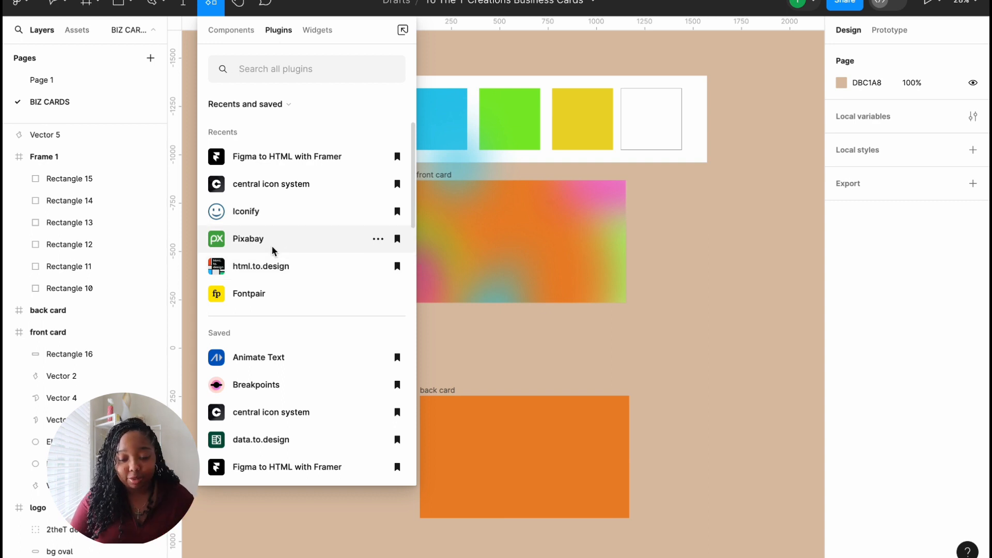
pyautogui.click(272, 248)
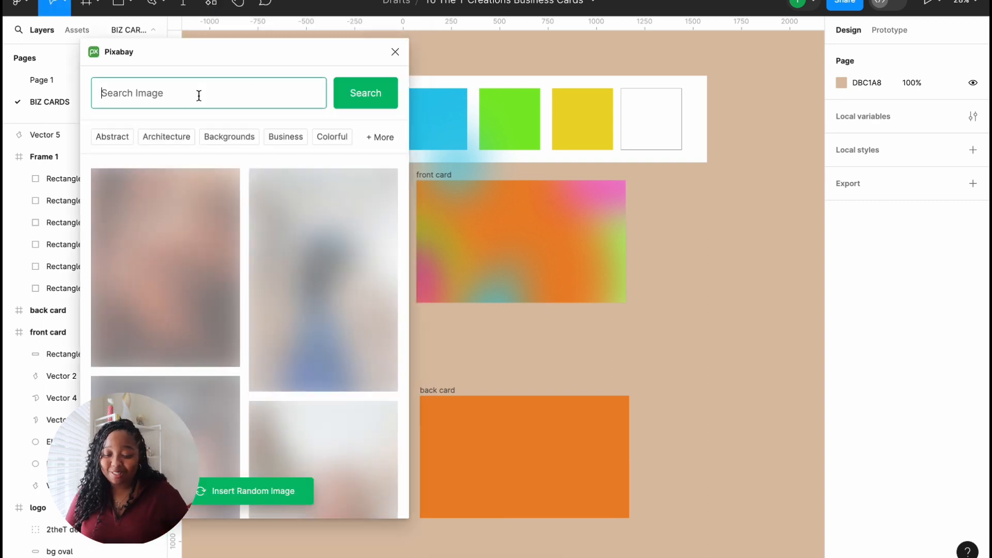
pyautogui.write('noiz')
pyautogui.press('BackSpace')
pyautogui.write('se')
pyautogui.press('Return')
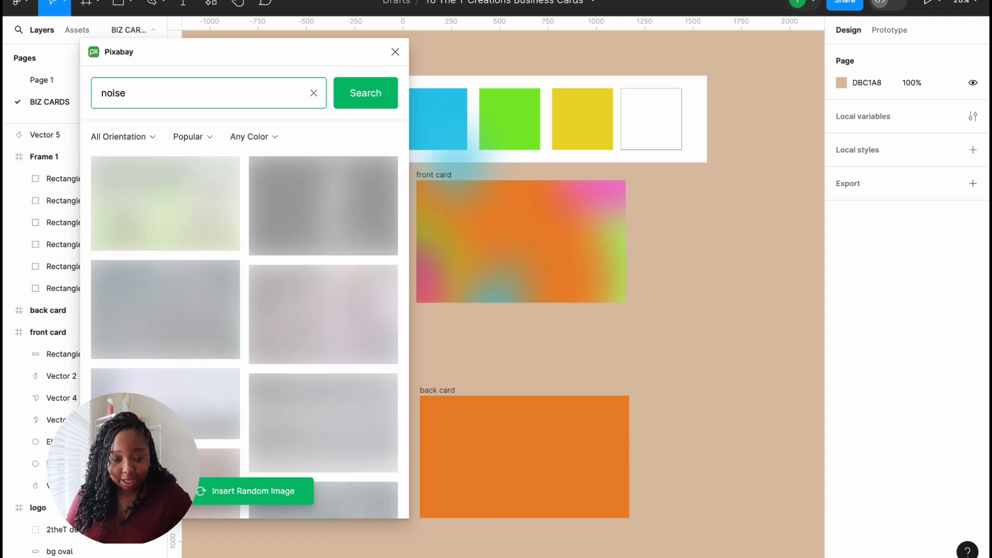
pyautogui.scroll(-5, 148, 342)
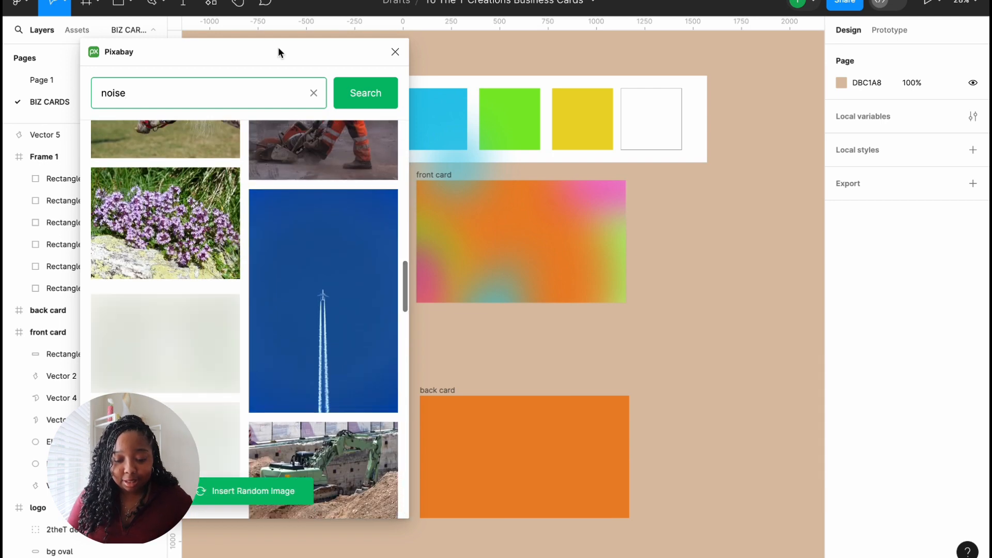
pyautogui.click(313, 93)
pyautogui.scroll(-5, 320, 86)
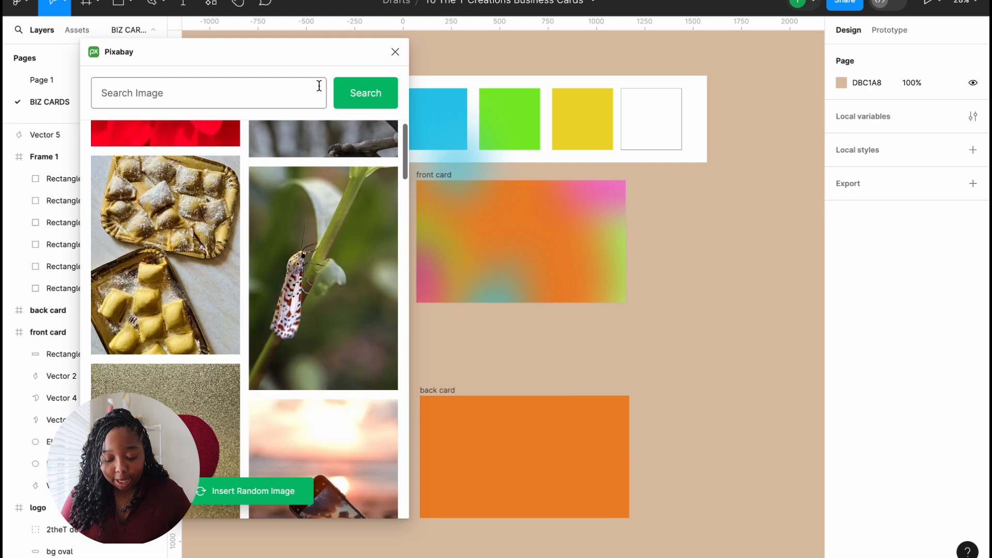
pyautogui.write('tv stat')
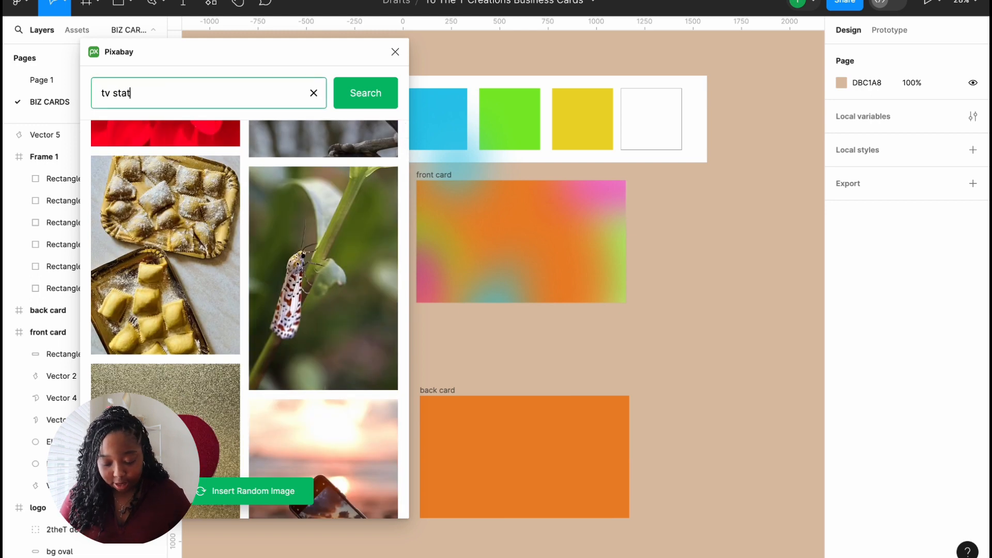
pyautogui.write('ic')
# Step: Close the Pixabay plugin and run the Noise plugin, regenerating its noise pattern
pyautogui.click(395, 52)
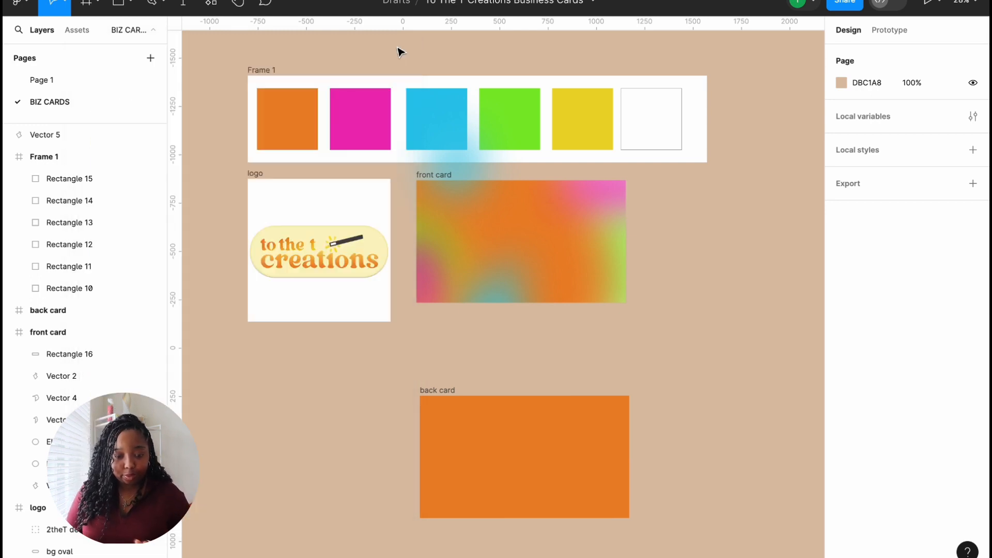
pyautogui.click(211, 3)
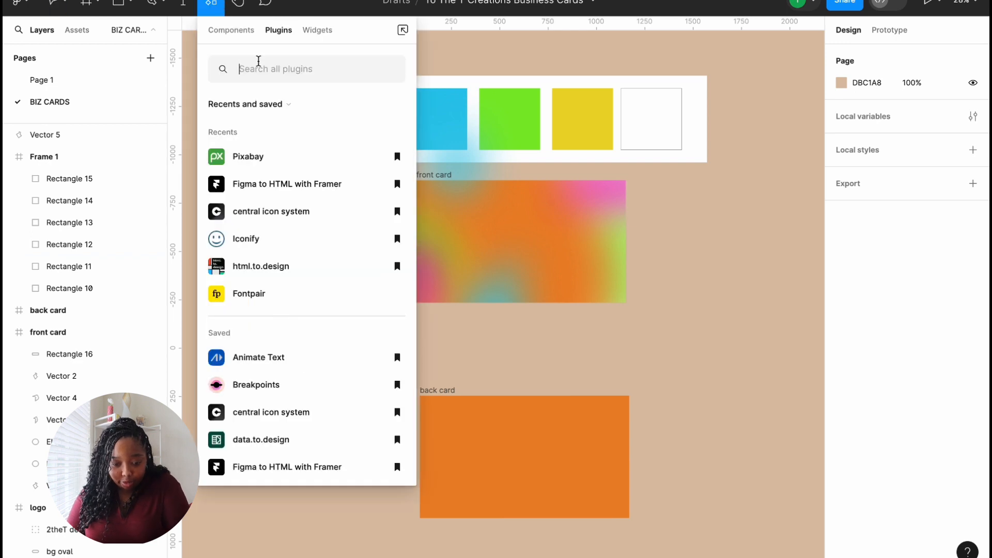
pyautogui.write('noise')
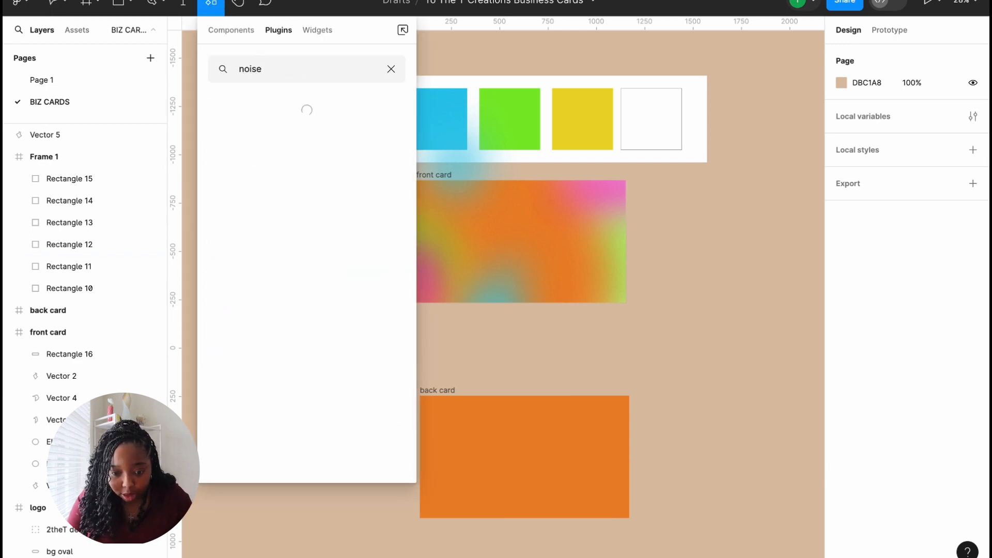
pyautogui.click(295, 136)
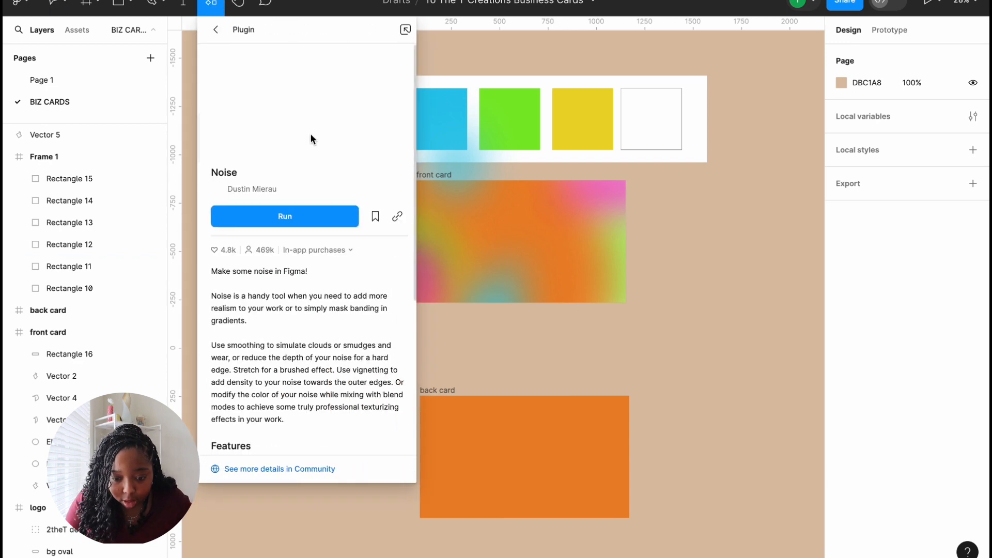
pyautogui.click(329, 221)
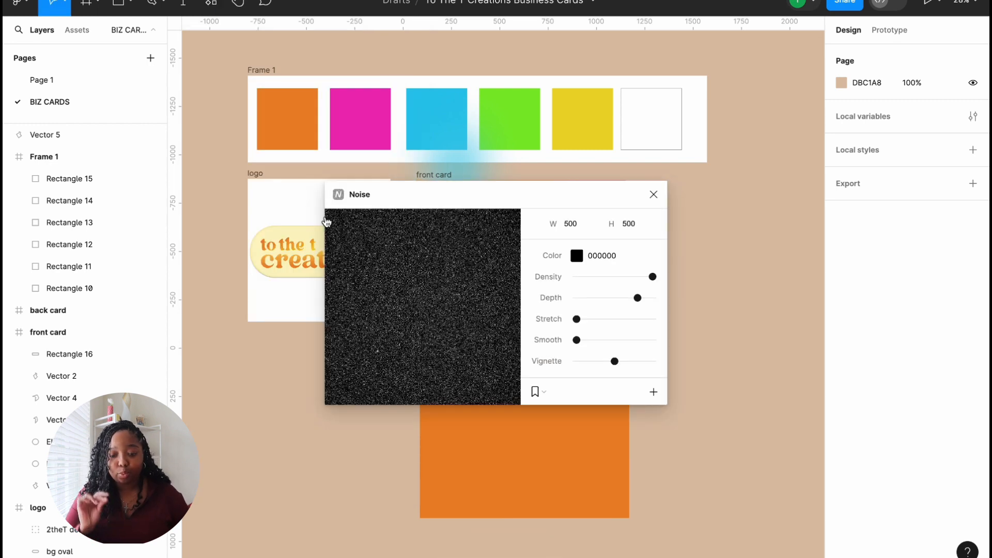
pyautogui.click(436, 267)
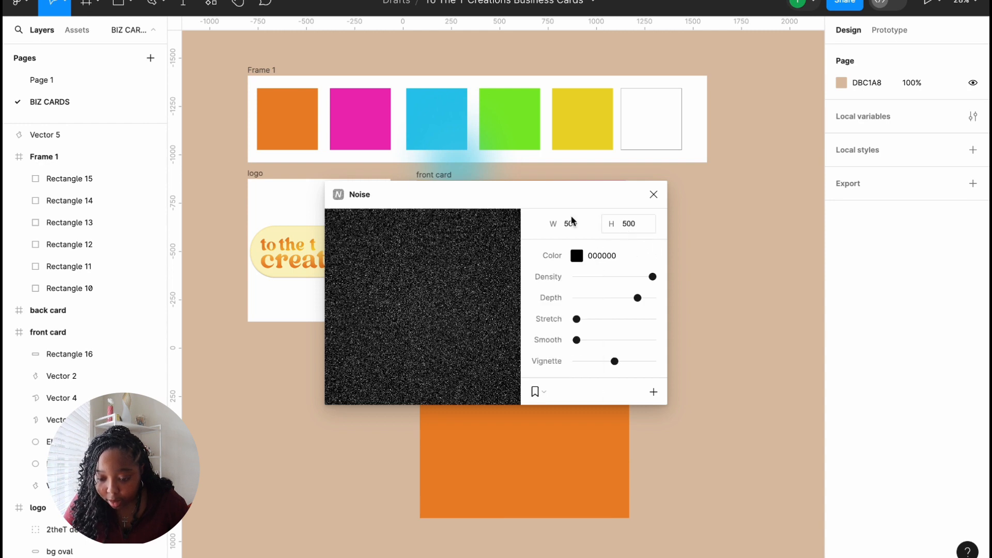
pyautogui.moveTo(524, 203); pyautogui.dragTo(544, 368)
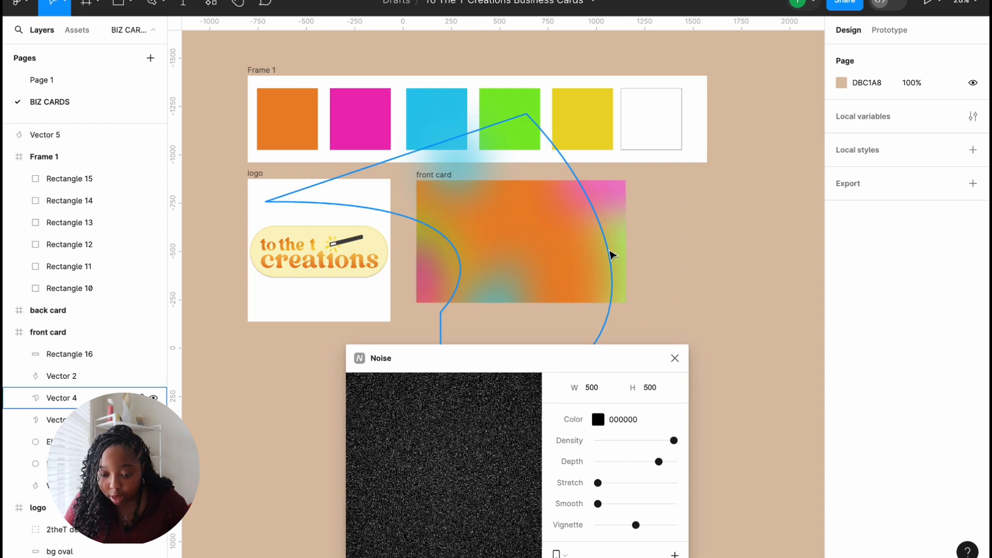
pyautogui.click(431, 176)
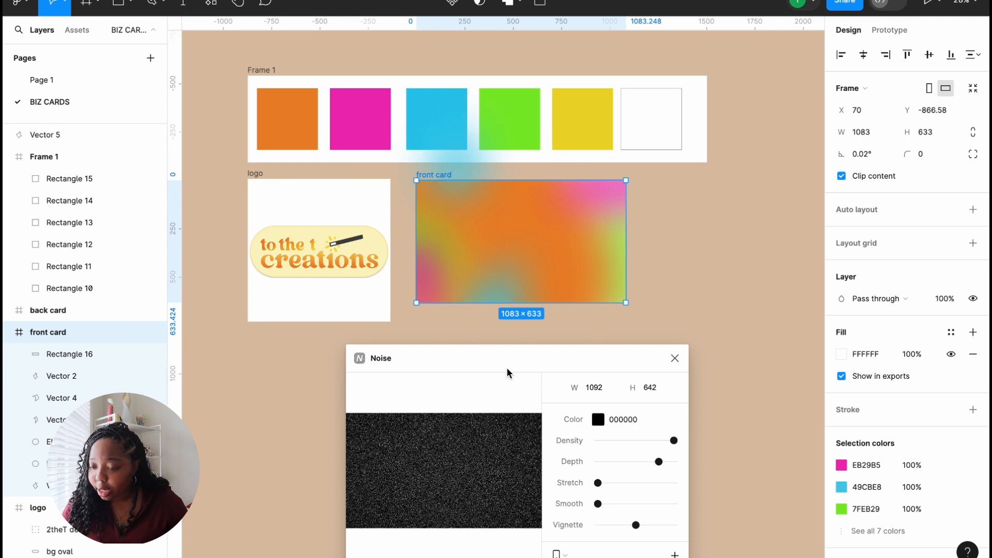
# Step: Set the noise size to 1083×633 and close the Noise plugin
pyautogui.click(591, 387)
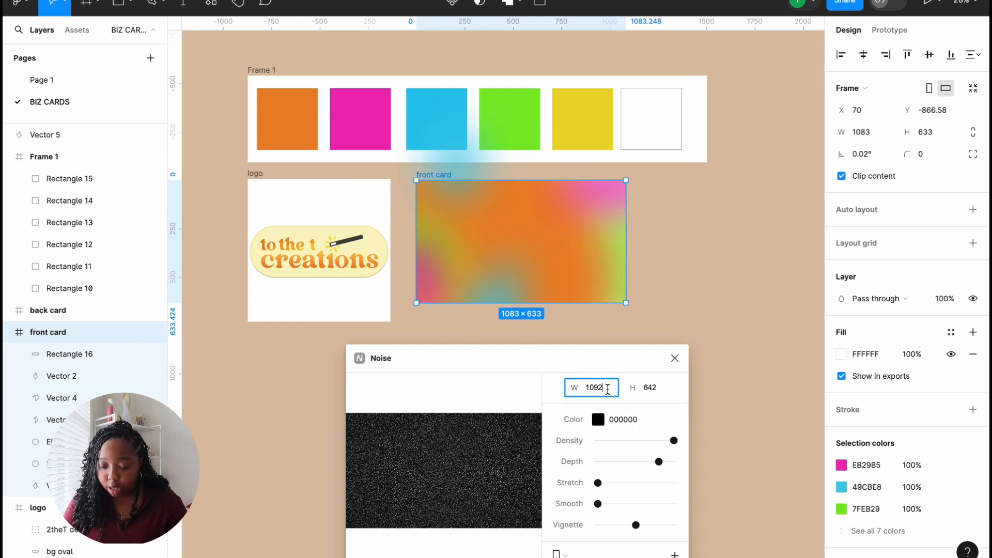
pyautogui.press('BackSpace')
pyautogui.press('BackSpace')
pyautogui.write('83')
pyautogui.click(649, 391)
pyautogui.press('BackSpace')
pyautogui.press('BackSpace')
pyautogui.write('33')
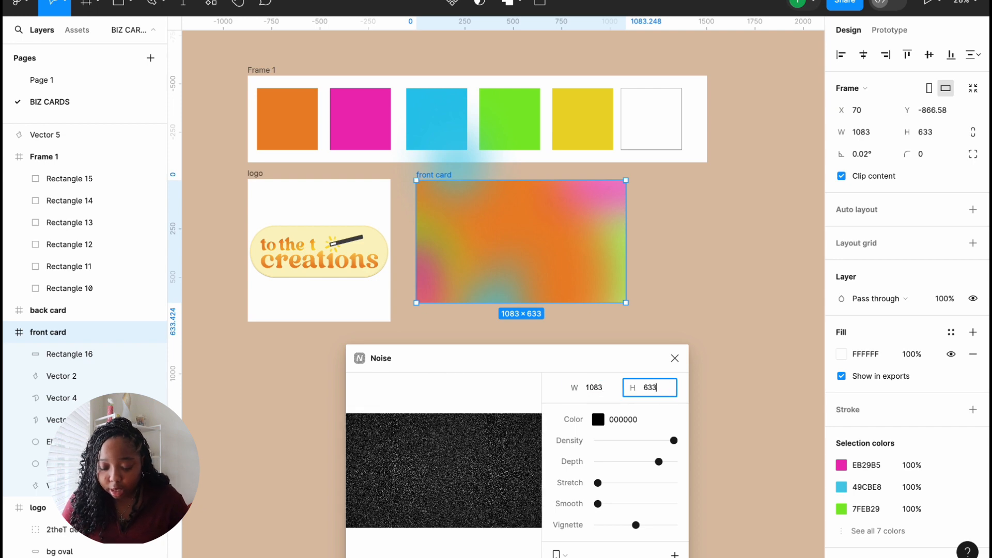
pyautogui.click(628, 355)
pyautogui.moveTo(629, 354); pyautogui.dragTo(630, 326)
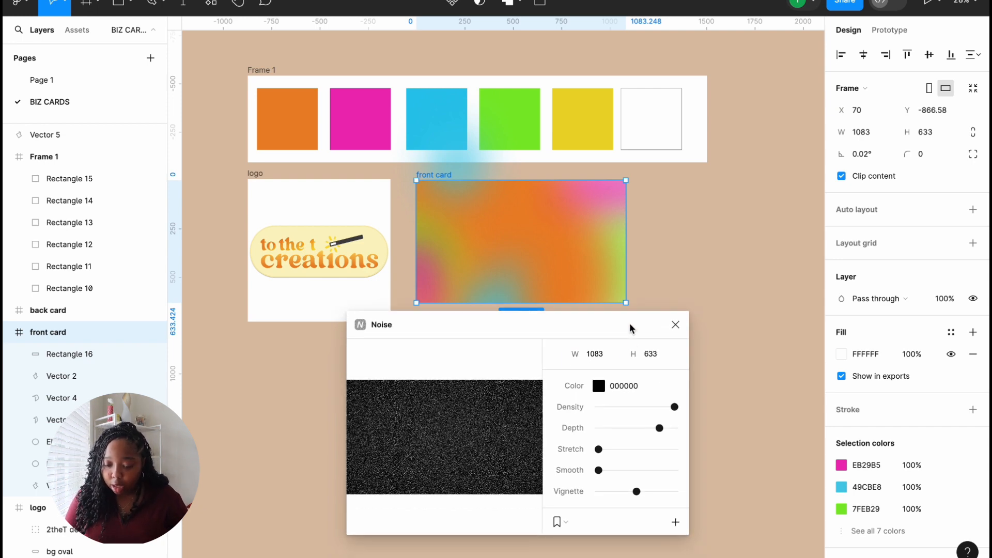
pyautogui.press('Return')
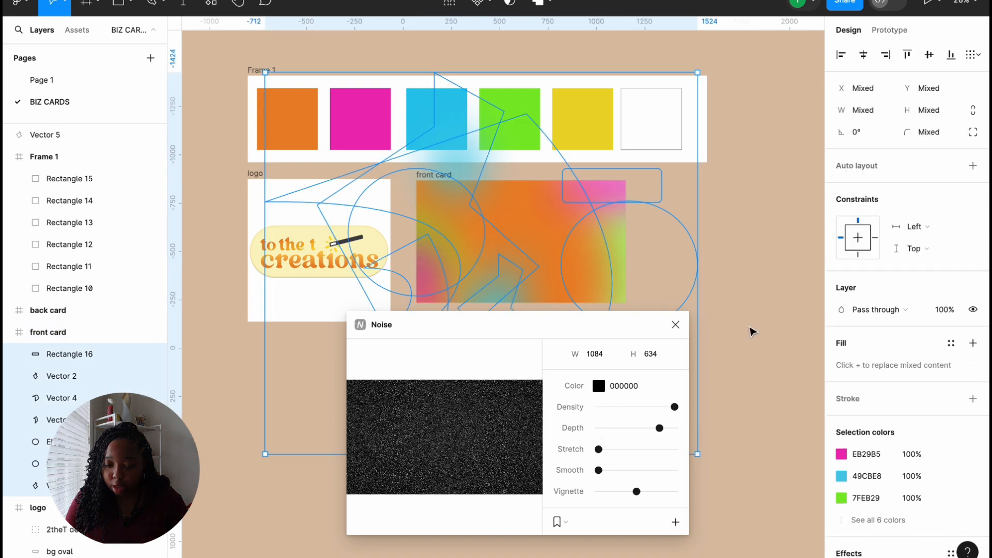
pyautogui.click(675, 325)
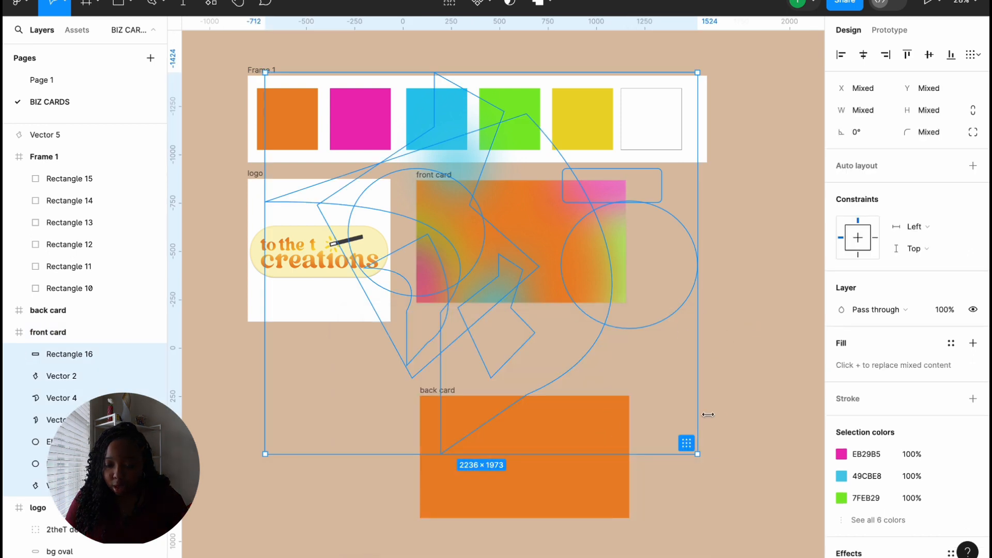
# Step: Move Vector 5 into the front card frame at the top of its layers
pyautogui.click(726, 414)
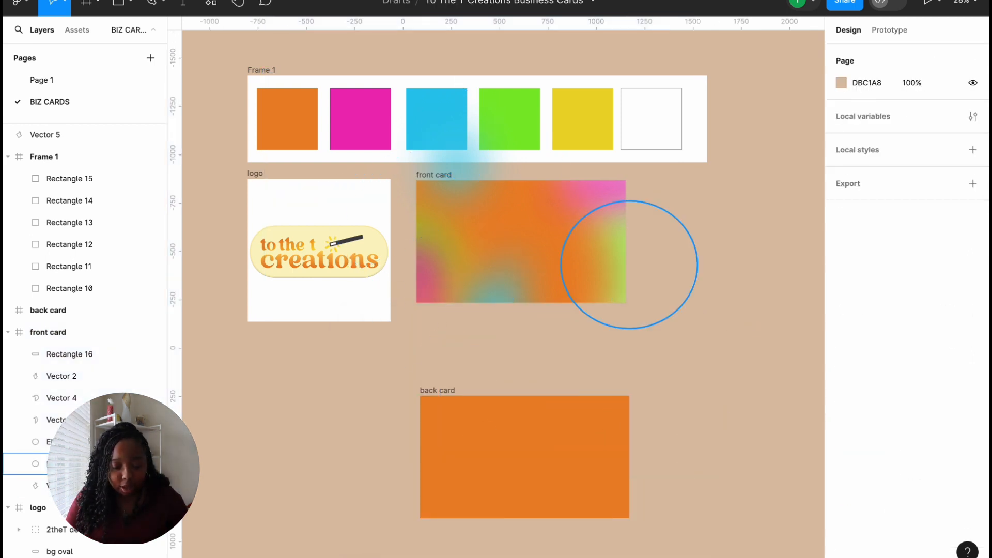
pyautogui.click(94, 357)
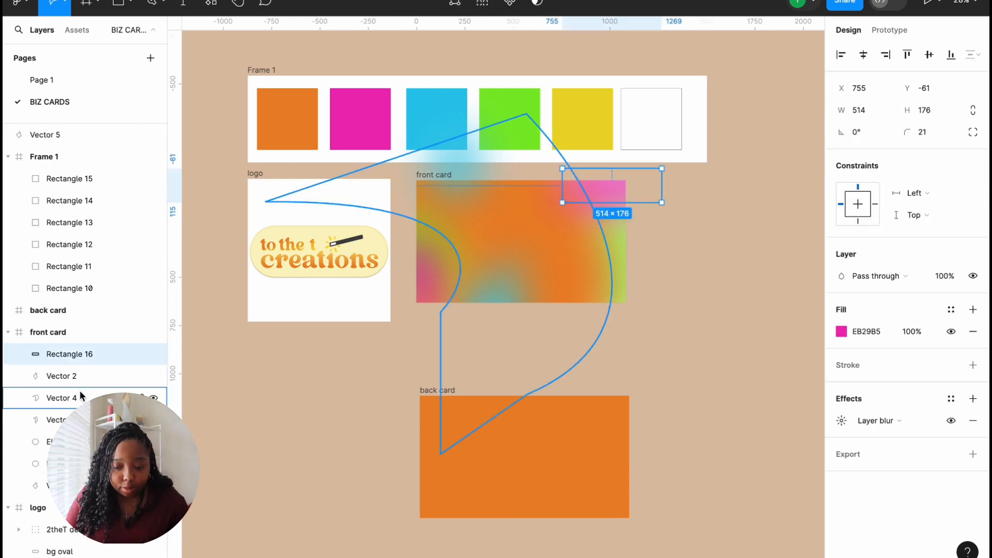
pyautogui.click(79, 131)
pyautogui.click(253, 441)
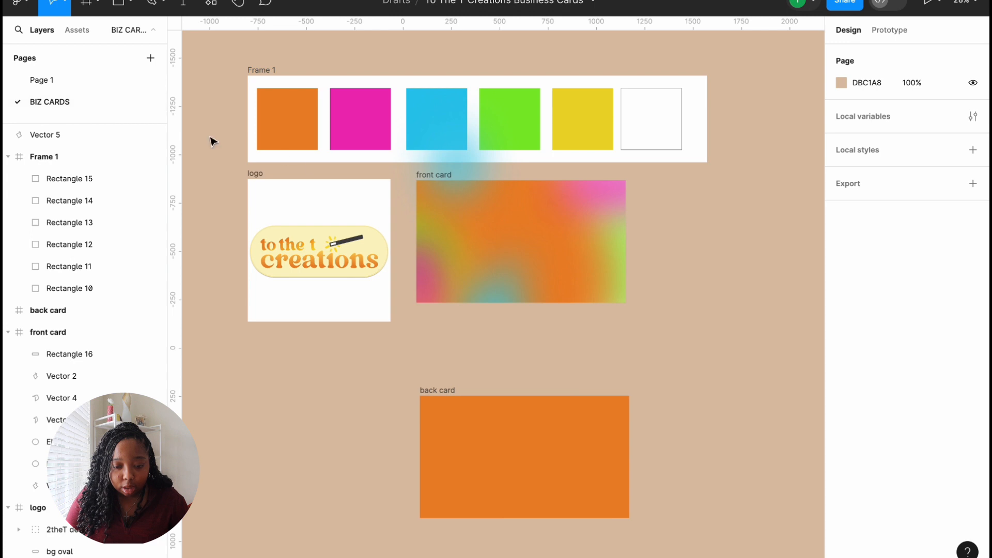
pyautogui.moveTo(96, 132); pyautogui.dragTo(97, 342)
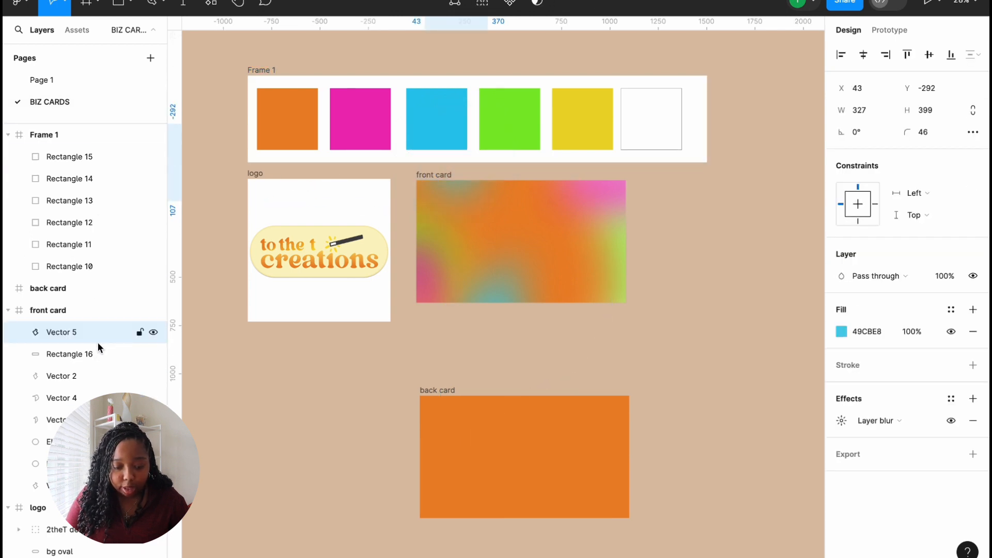
pyautogui.click(226, 443)
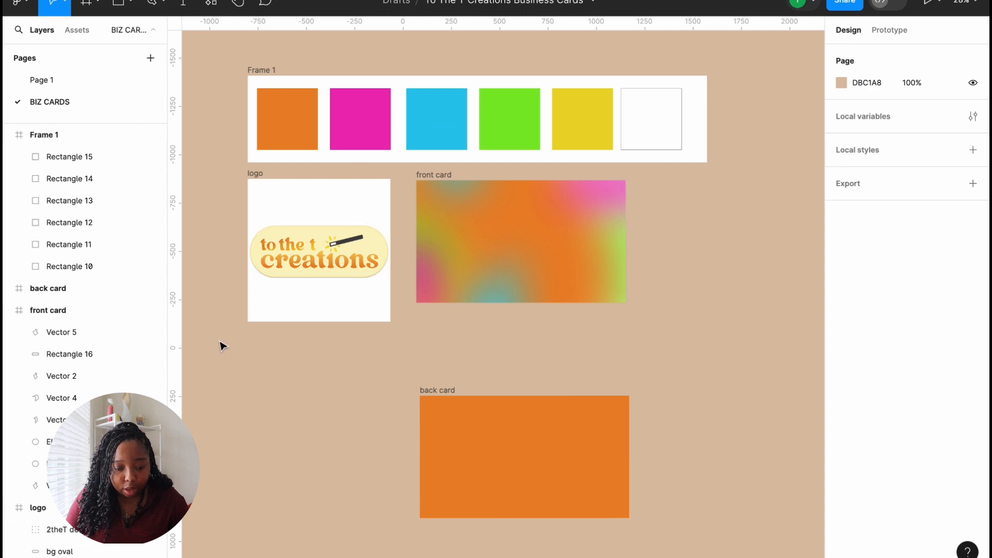
pyautogui.scroll(3, 239, 347)
pyautogui.scroll(-5, 239, 348)
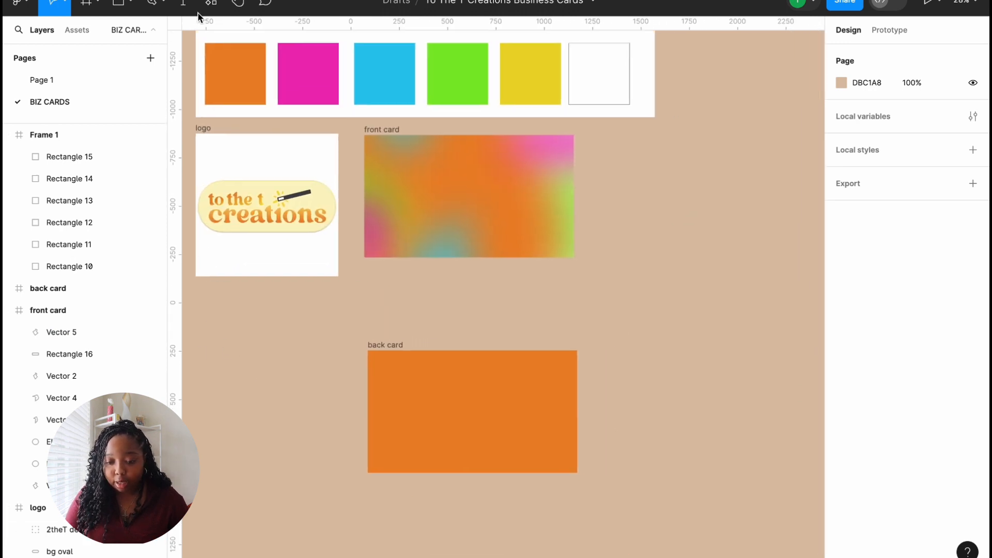
pyautogui.click(211, 3)
# Step: Generate a 1083×633 noise image with the Noise plugin and insert it onto the canvas
pyautogui.click(357, 133)
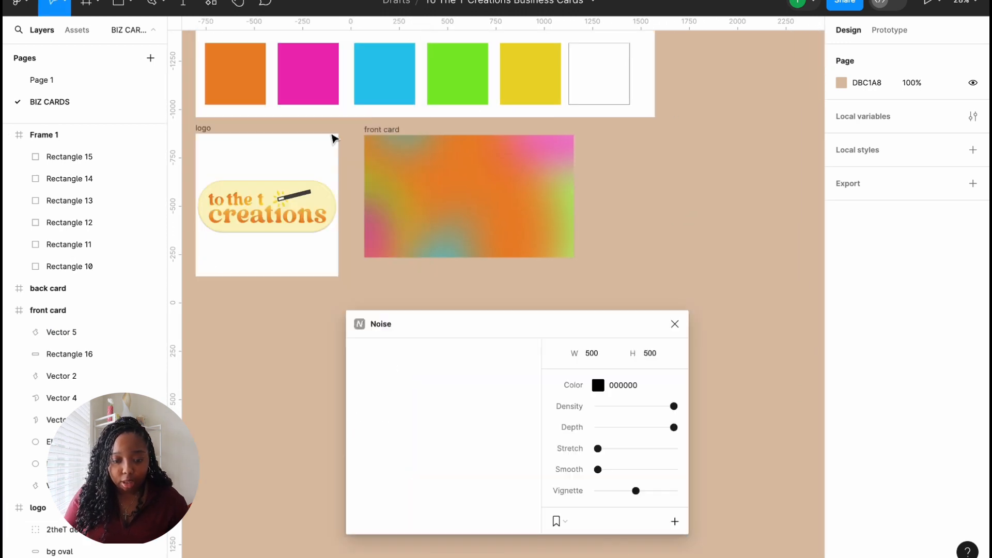
pyautogui.click(592, 352)
pyautogui.write('1083')
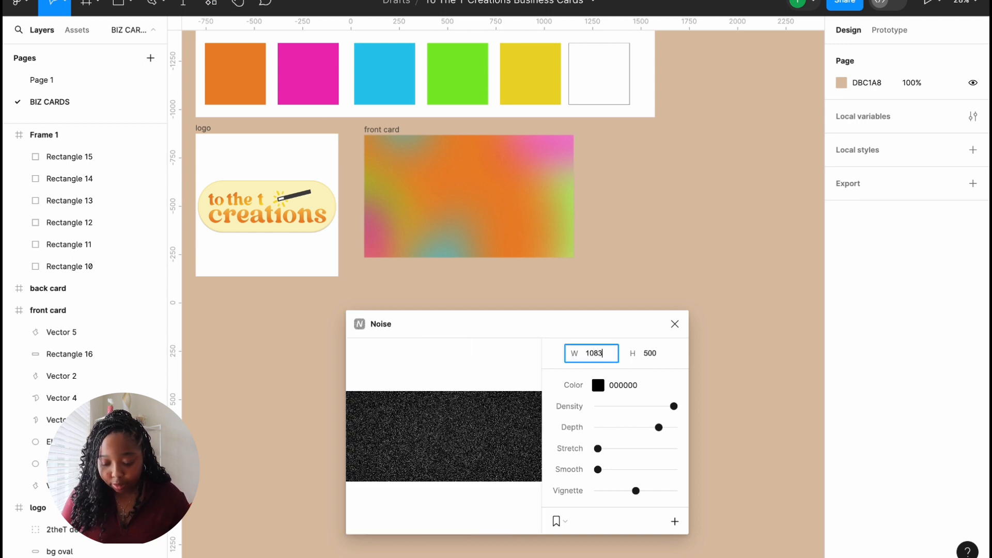
pyautogui.click(662, 354)
pyautogui.write('633')
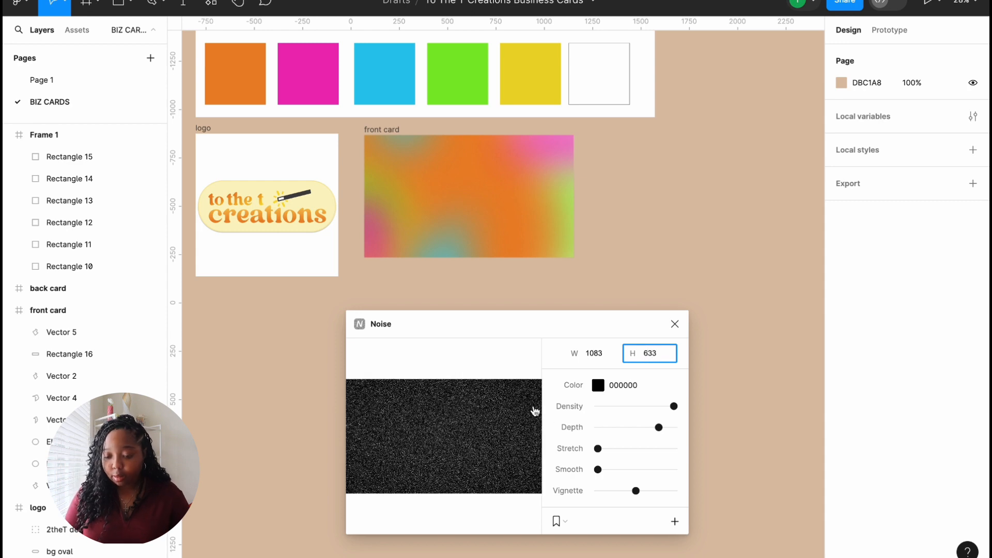
pyautogui.click(497, 432)
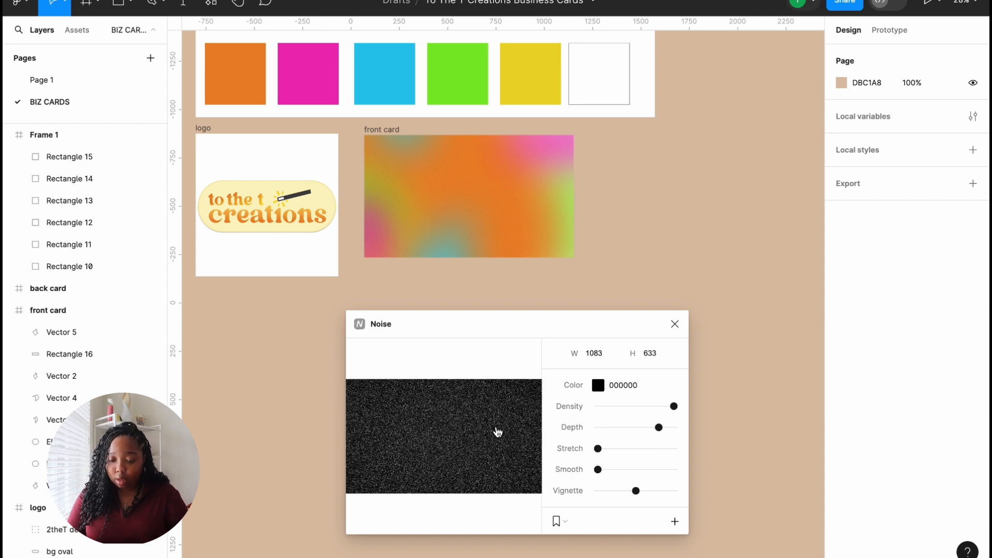
pyautogui.click(674, 521)
pyautogui.click(675, 324)
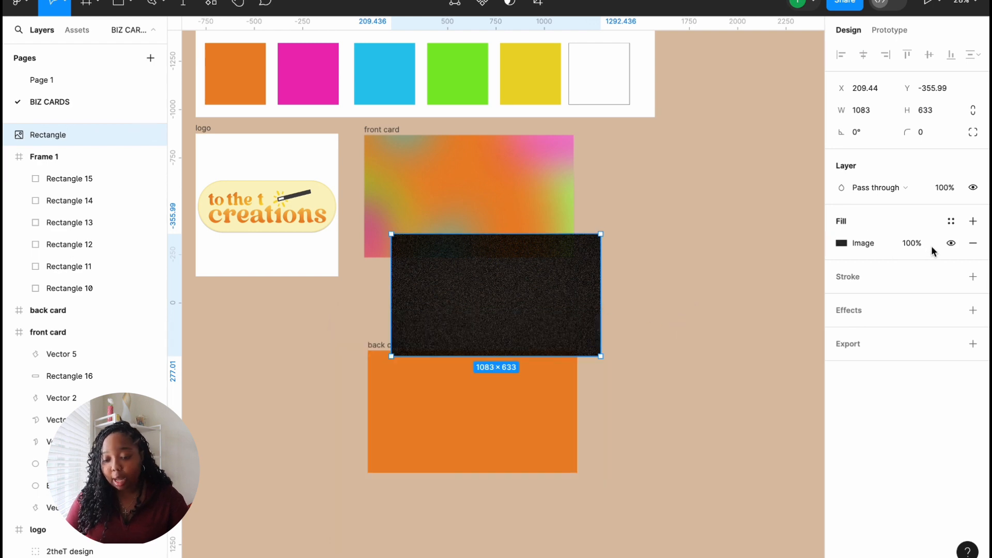
# Step: Lower the noise image's fill opacity to 13% and place it inside the front card at 0,0
pyautogui.click(900, 243)
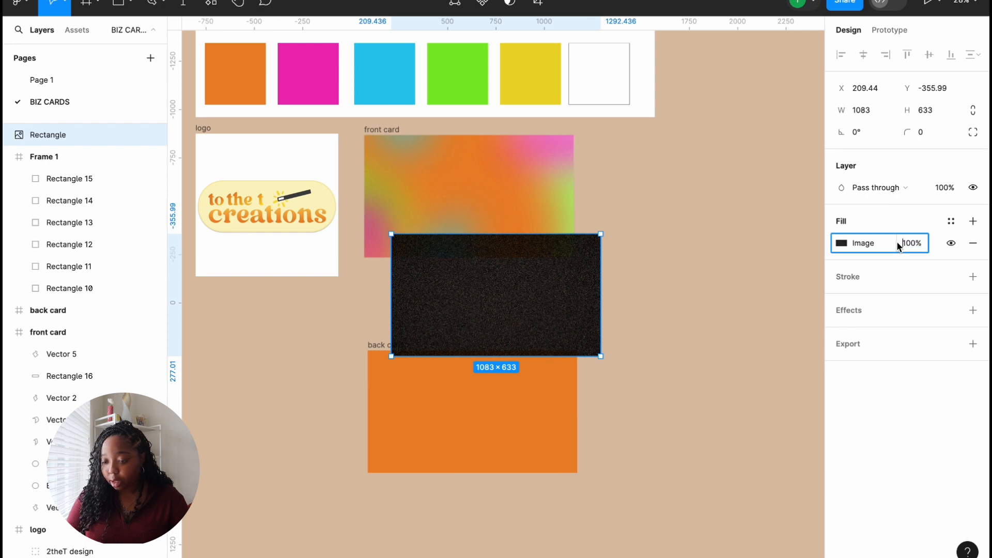
pyautogui.moveTo(896, 241); pyautogui.dragTo(753, 276)
pyautogui.moveTo(543, 327); pyautogui.dragTo(518, 226)
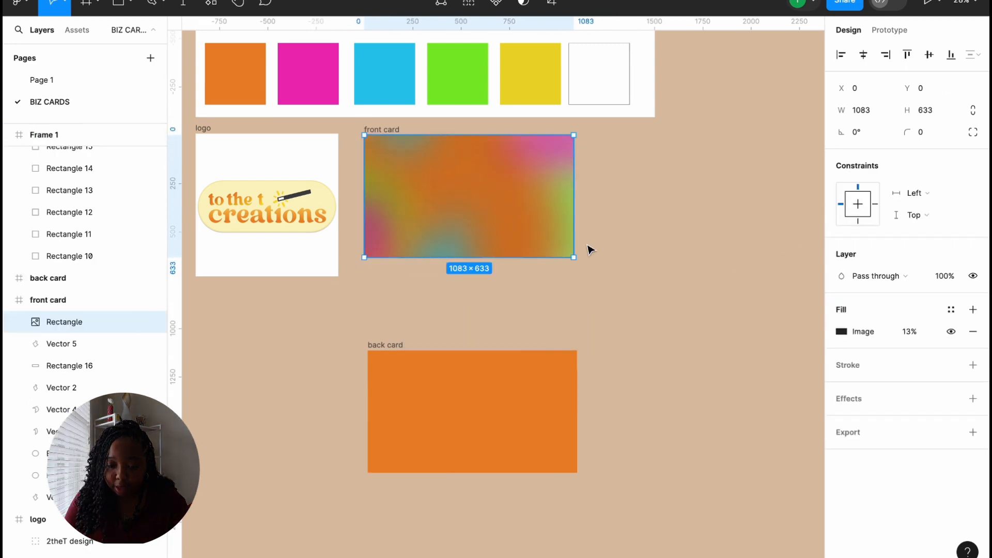
pyautogui.click(509, 279)
pyautogui.scroll(8, 509, 279)
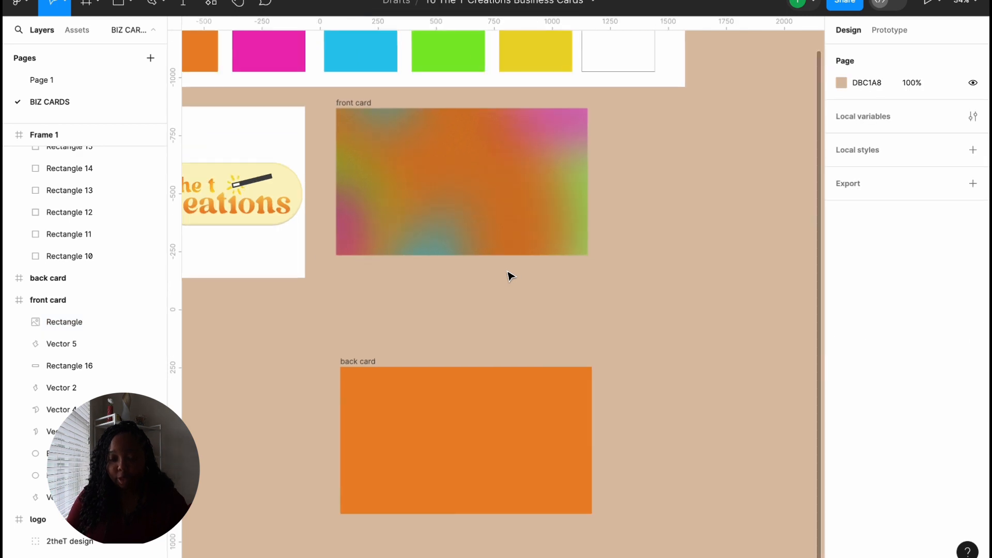
pyautogui.scroll(-3, 509, 278)
pyautogui.click(487, 304)
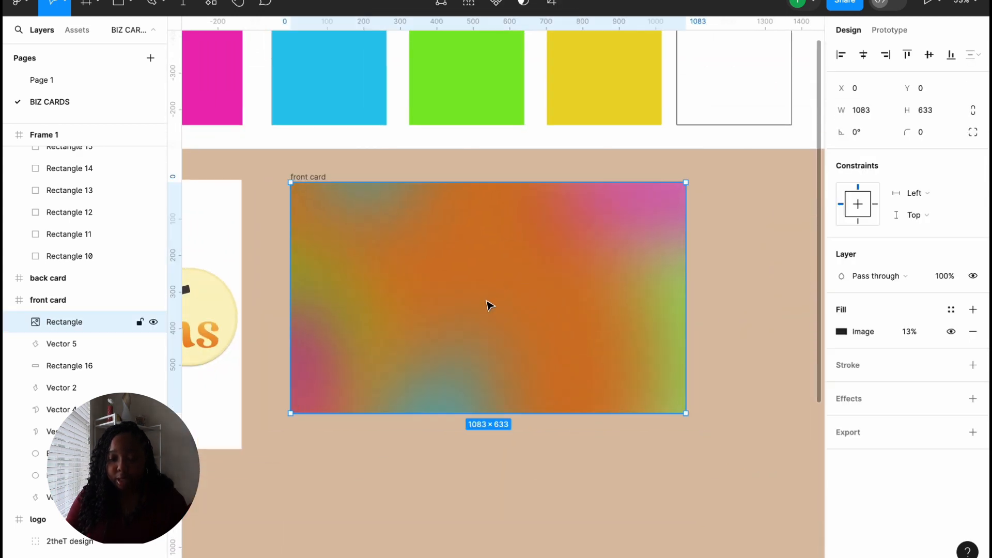
pyautogui.click(847, 333)
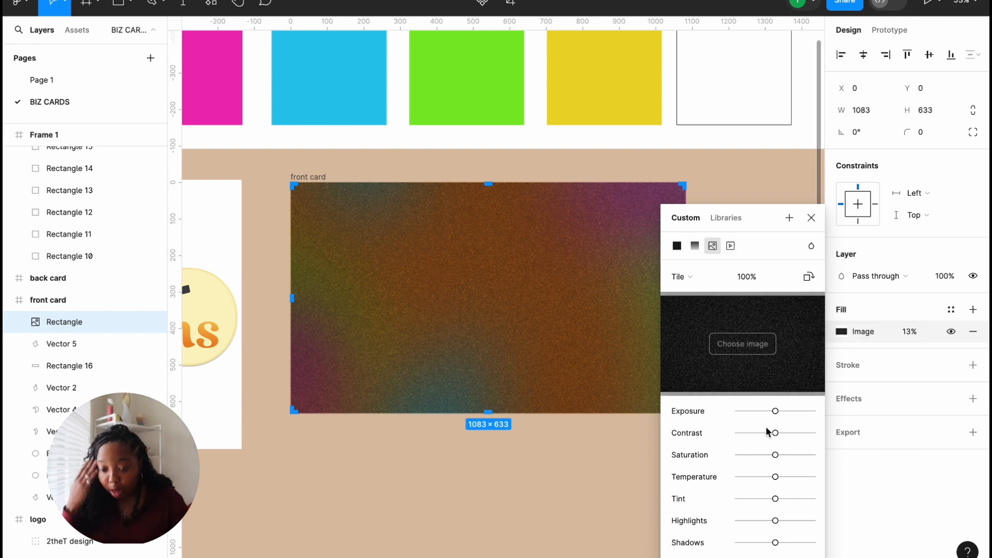
pyautogui.moveTo(773, 412)
pyautogui.mouseDown()
pyautogui.moveTo(747, 412)
pyautogui.moveTo(771, 413)
pyautogui.mouseUp()
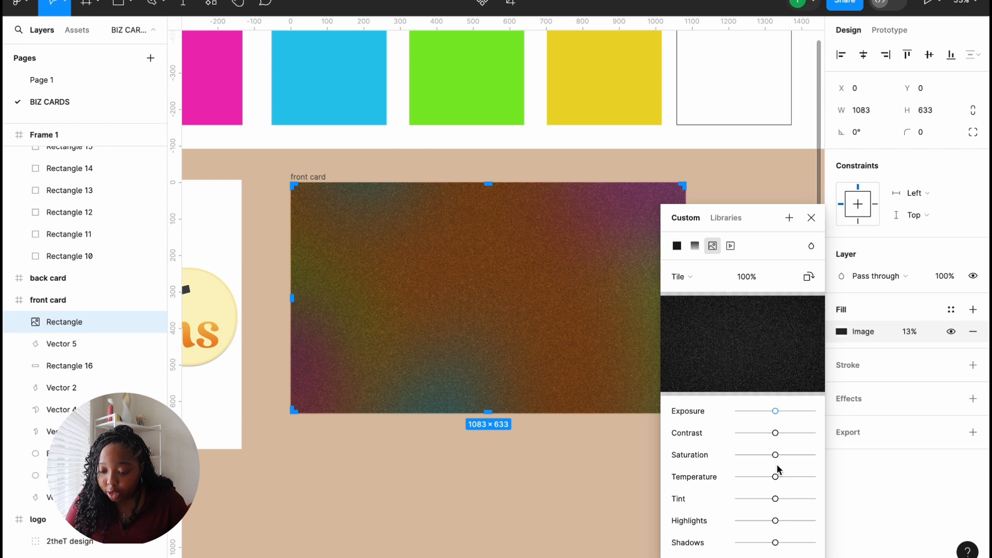
pyautogui.moveTo(775, 455)
pyautogui.mouseDown()
pyautogui.moveTo(744, 457)
pyautogui.moveTo(775, 466)
pyautogui.mouseUp()
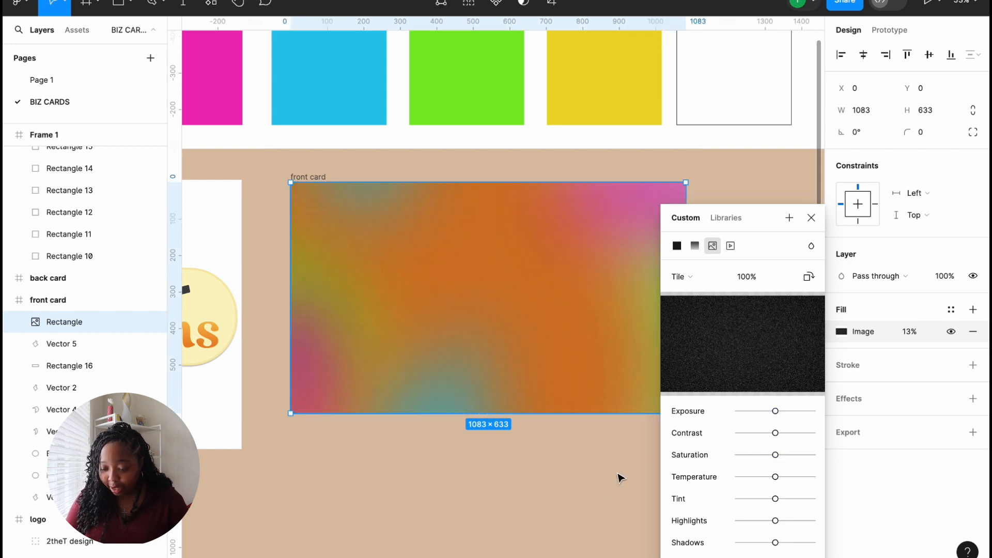
pyautogui.click(618, 473)
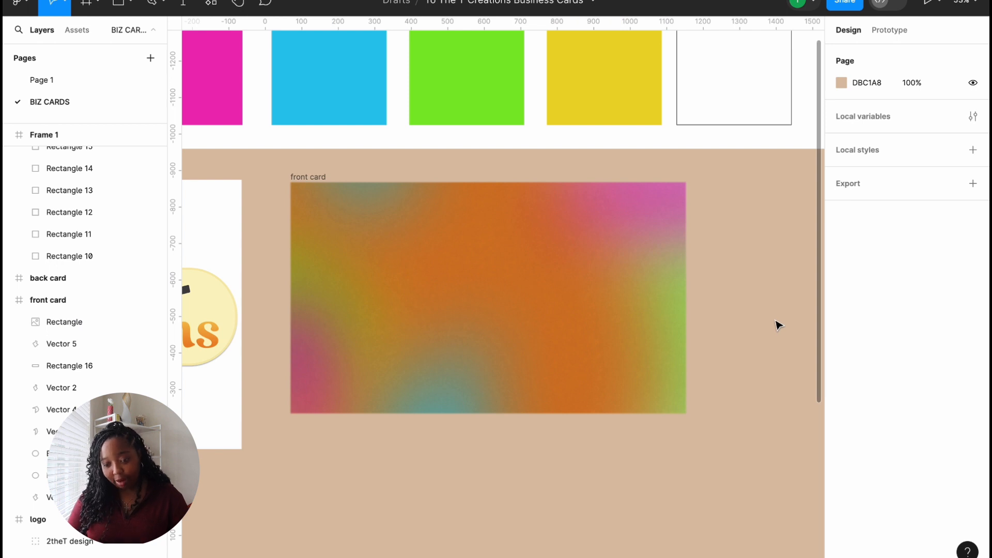
pyautogui.scroll(-3, 779, 324)
pyautogui.scroll(5, 778, 324)
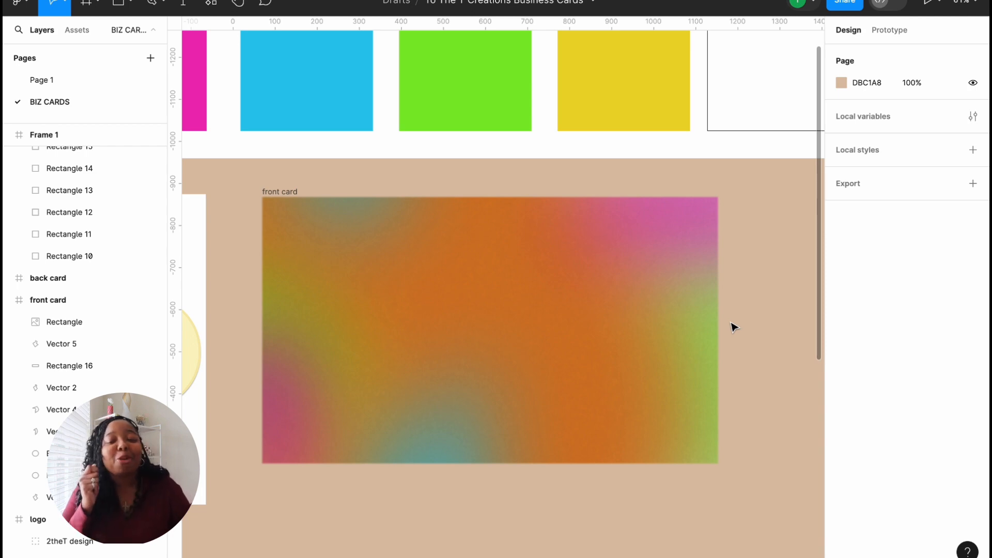
# Step: Duplicate the front card and delete the noise overlay from the copy
pyautogui.scroll(-5, 760, 335)
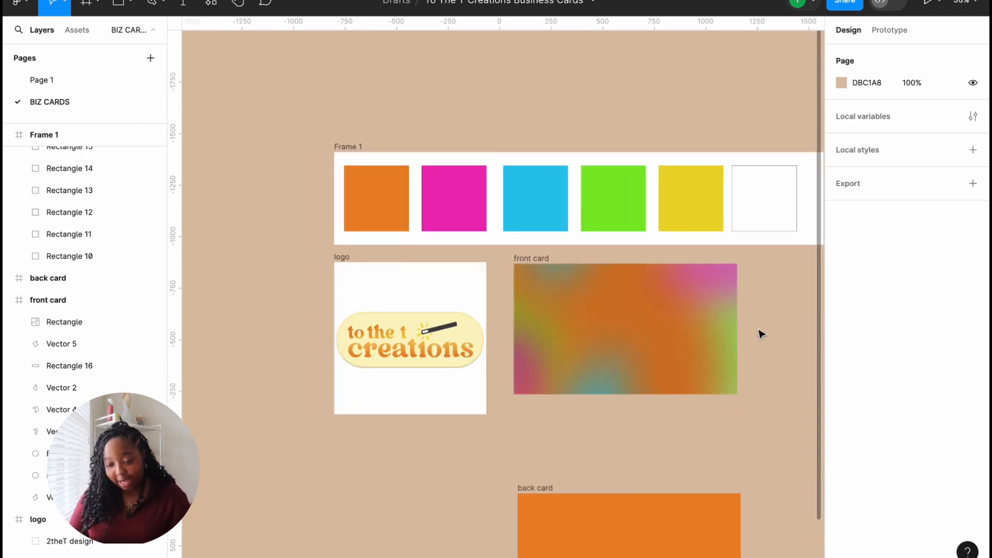
pyautogui.click(524, 263)
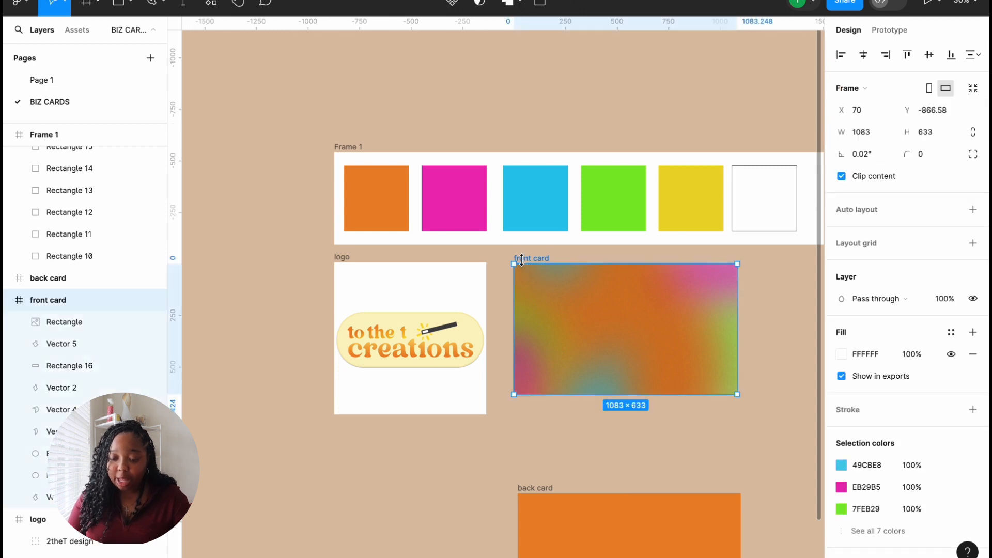
pyautogui.hotkey('ctrl', 'd')
pyautogui.hscroll(2, 523, 265)
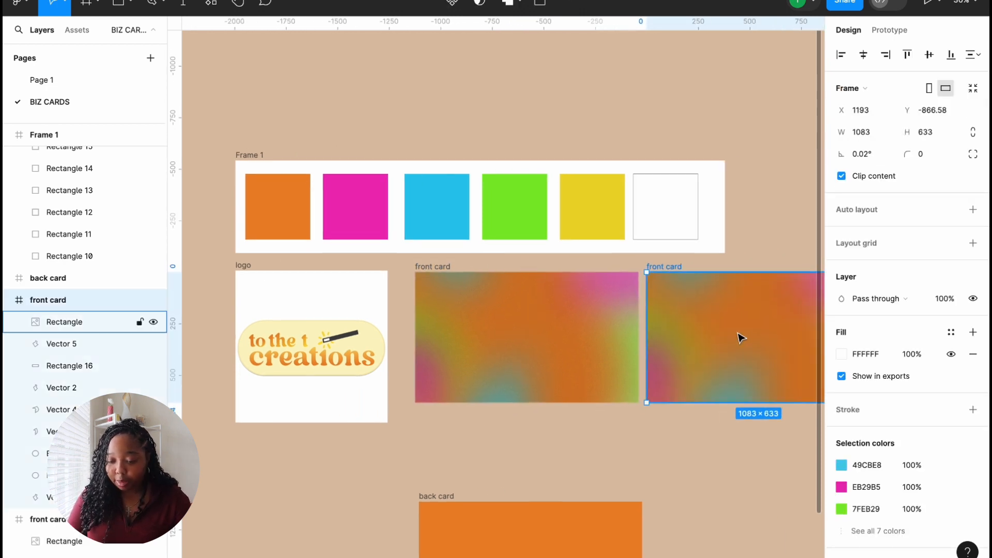
pyautogui.click(671, 317)
pyautogui.press('Delete')
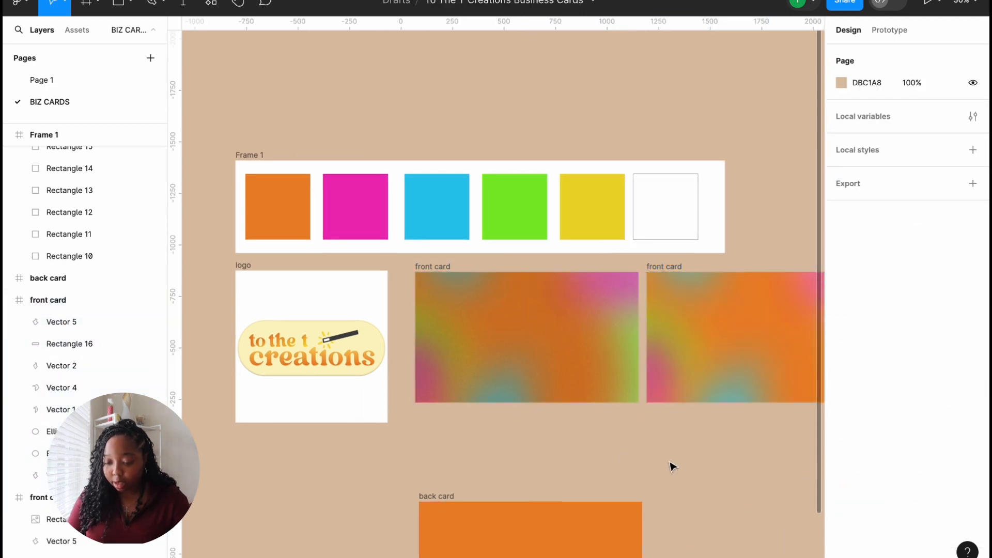
# Step: Move the noise-free copy up above the colour swatches
pyautogui.scroll(5, 672, 466)
pyautogui.scroll(-1, 678, 469)
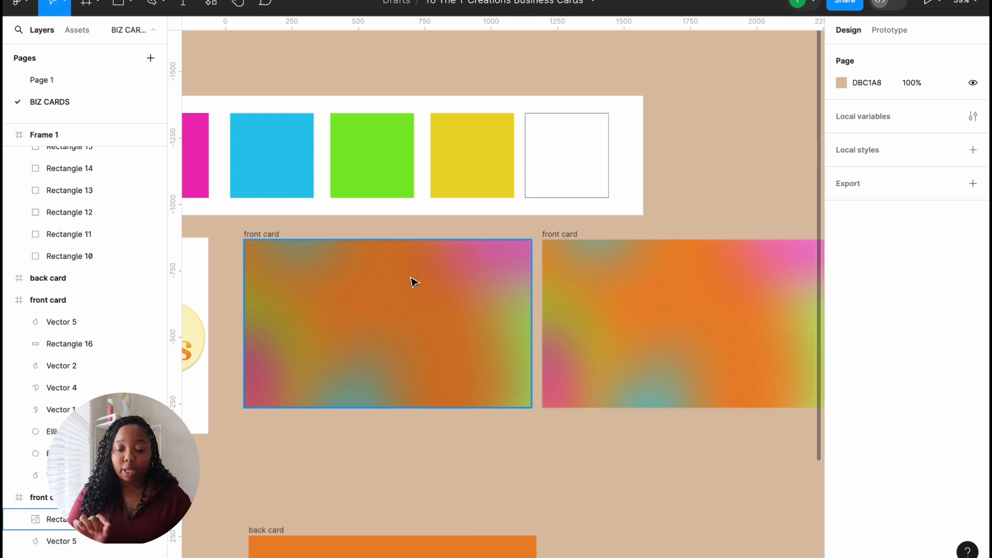
pyautogui.hscroll(-4, 414, 281)
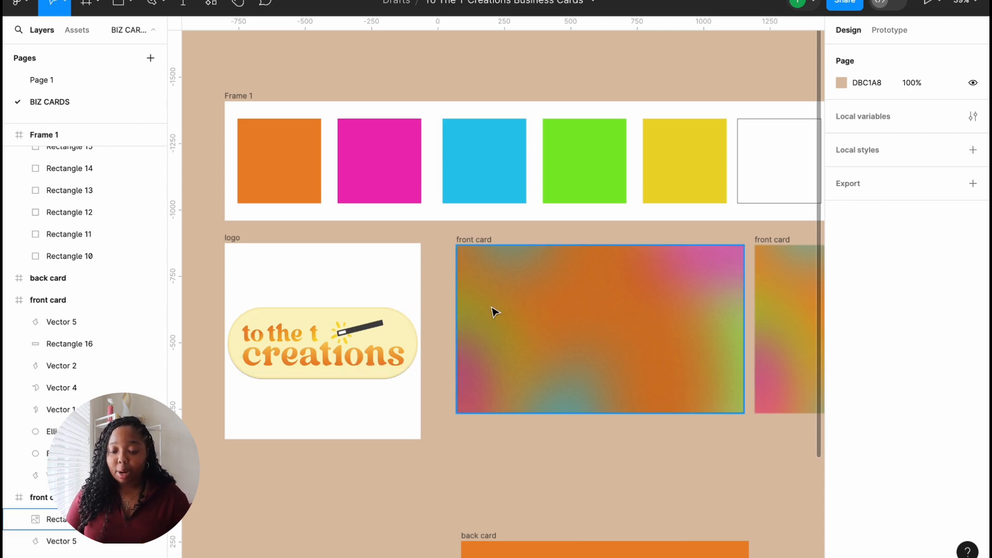
pyautogui.hscroll(3, 621, 333)
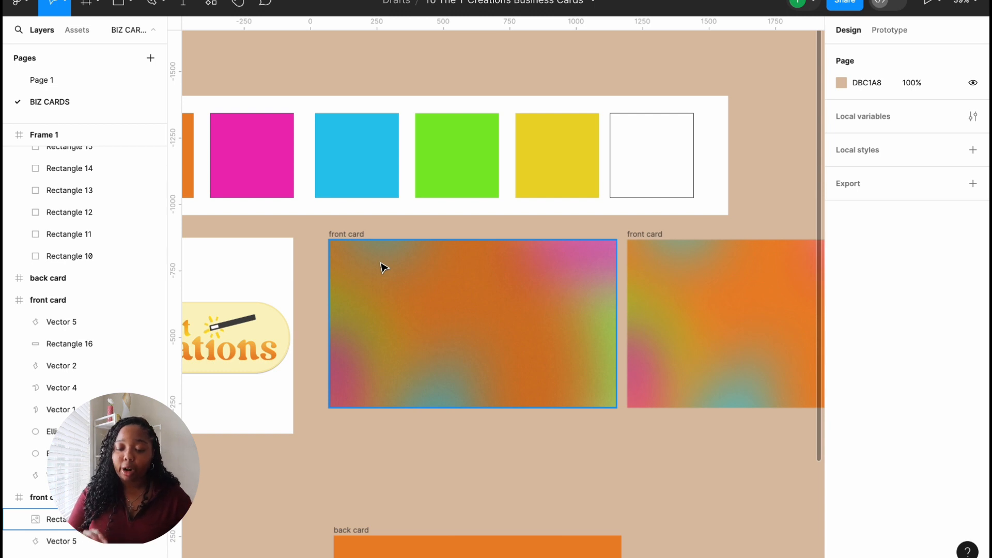
pyautogui.hscroll(-1, 338, 293)
pyautogui.scroll(1, 338, 293)
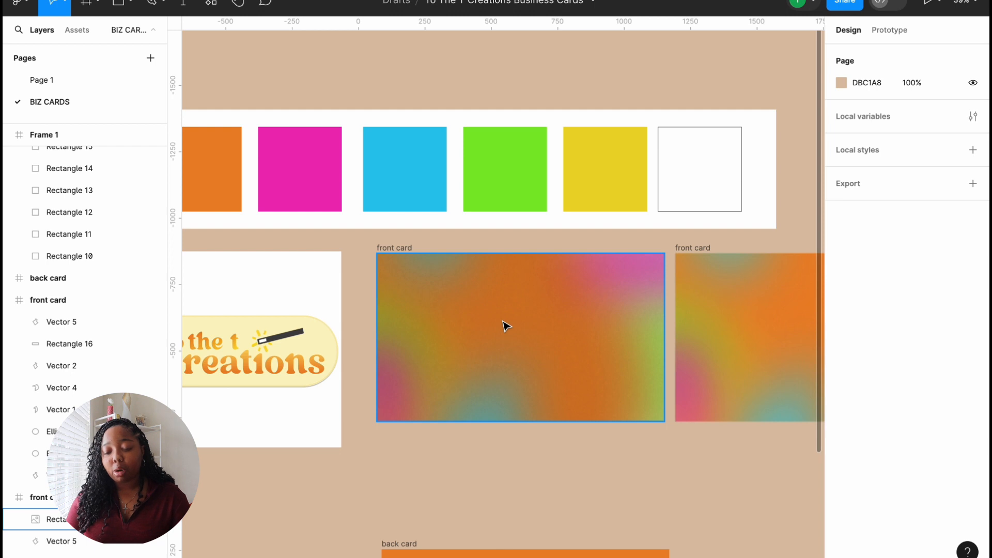
pyautogui.hscroll(2, 698, 344)
pyautogui.scroll(2, 698, 344)
pyautogui.moveTo(614, 295); pyautogui.dragTo(616, 33)
pyautogui.scroll(3, 610, 136)
pyautogui.scroll(1, 608, 136)
pyautogui.hscroll(1, 608, 136)
pyautogui.moveTo(608, 184); pyautogui.dragTo(397, 249)
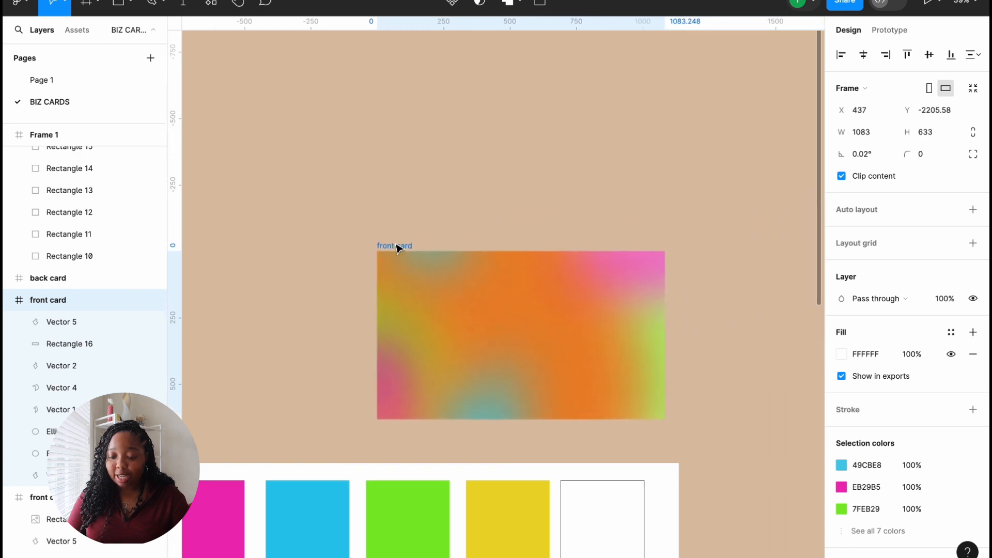
pyautogui.scroll(-10, 398, 248)
pyautogui.hscroll(-2, 398, 248)
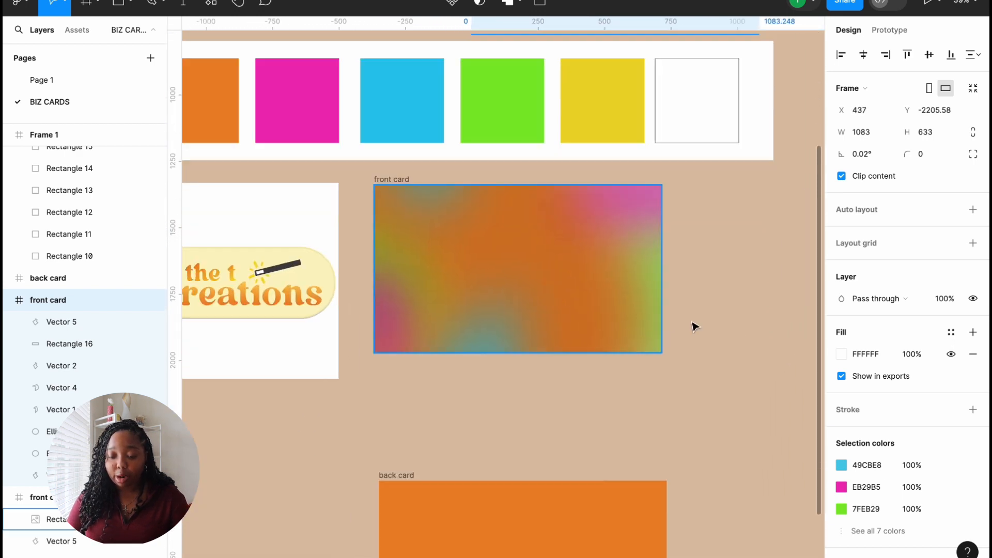
pyautogui.click(670, 322)
# Step: Set the original front card's noise overlay opacity to 10%
pyautogui.scroll(-2, 704, 330)
pyautogui.hscroll(-1, 704, 330)
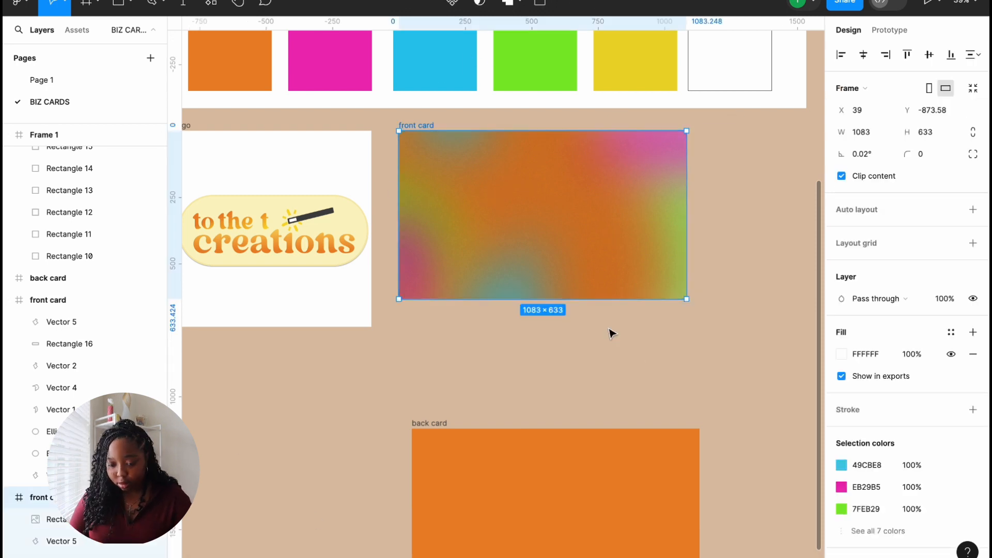
pyautogui.hscroll(1, 609, 331)
pyautogui.scroll(1, 609, 331)
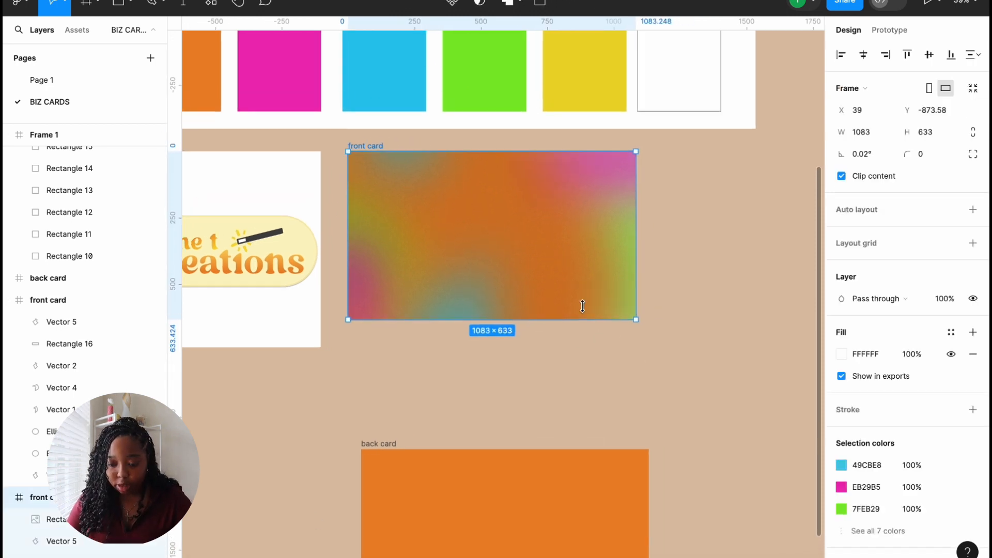
pyautogui.click(564, 281)
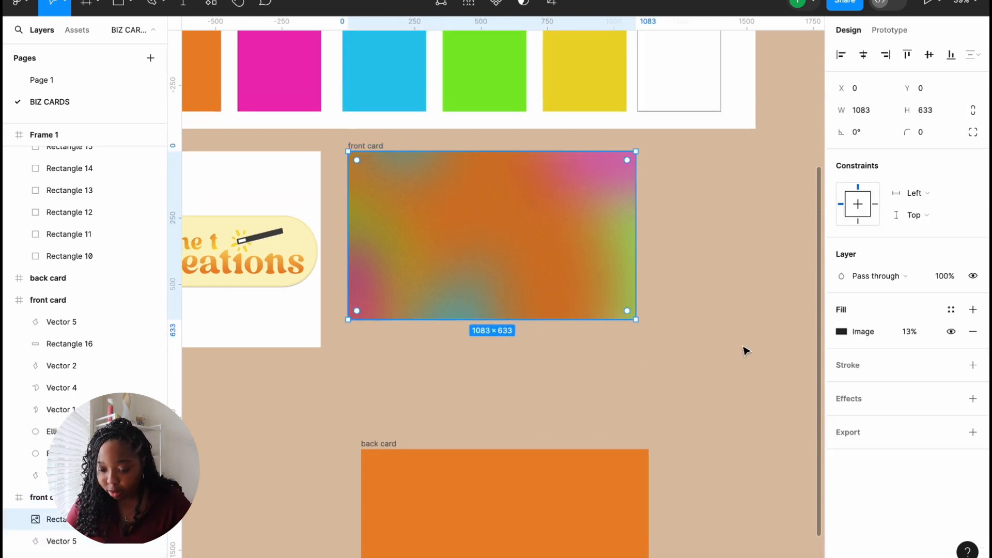
pyautogui.click(909, 333)
pyautogui.write('10')
pyautogui.press('Return')
pyautogui.click(737, 285)
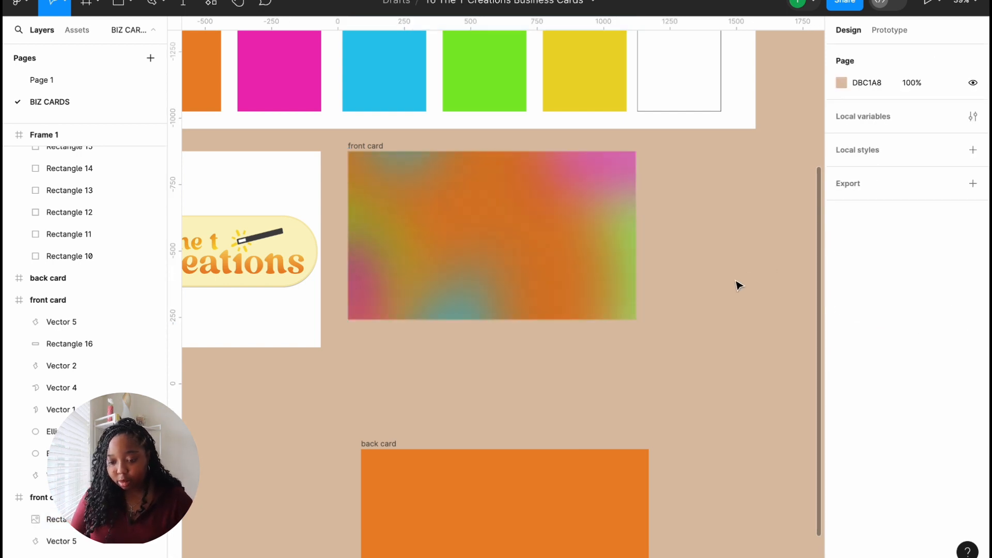
# Step: Draw a small square beside the front card filled with the yellow swatch colour EBD829
pyautogui.click(115, 2)
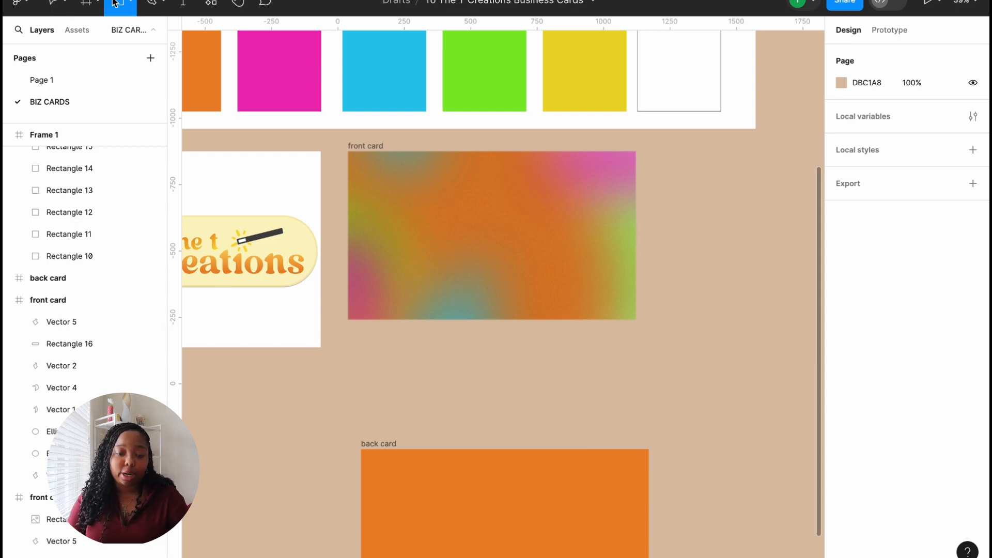
pyautogui.moveTo(667, 226); pyautogui.dragTo(716, 275)
pyautogui.click(841, 242)
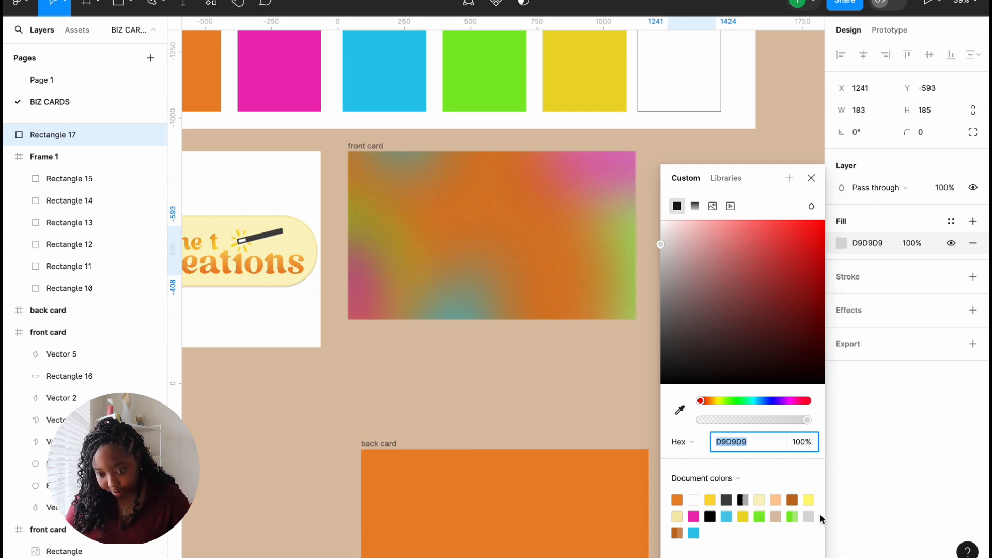
pyautogui.click(679, 409)
pyautogui.click(588, 82)
pyautogui.click(812, 178)
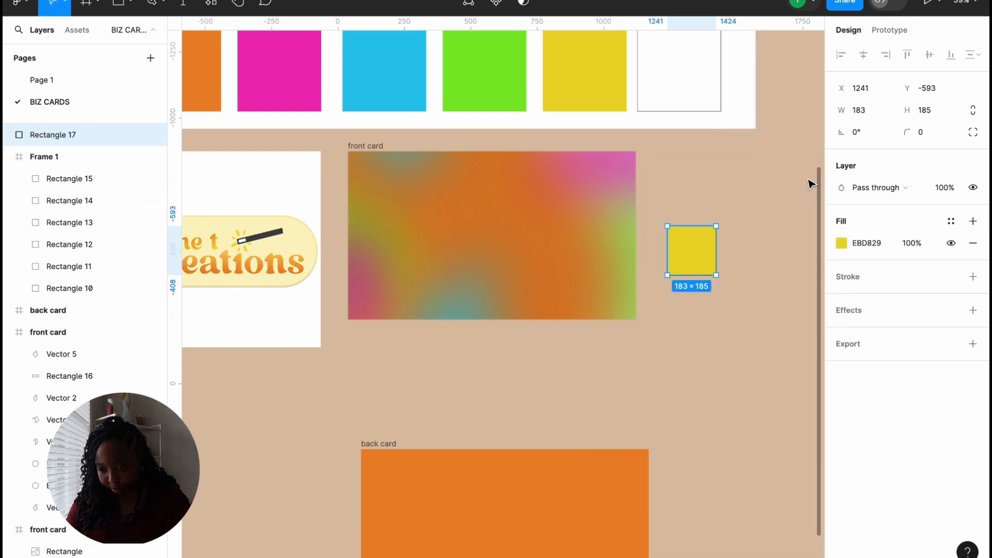
# Step: Give the yellow square a layer blur of 50
pyautogui.click(973, 310)
pyautogui.click(901, 333)
pyautogui.click(877, 348)
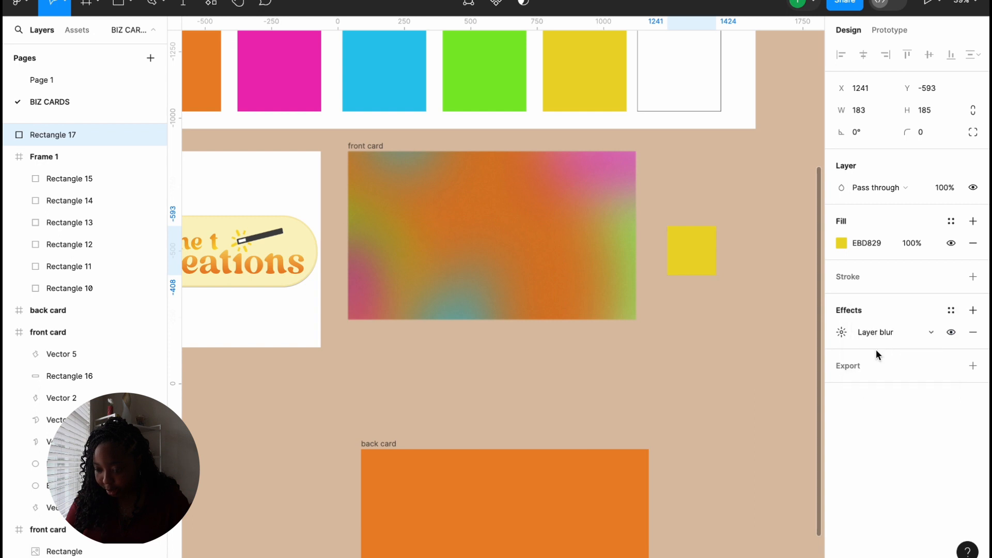
pyautogui.click(842, 334)
pyautogui.moveTo(674, 366); pyautogui.dragTo(959, 393)
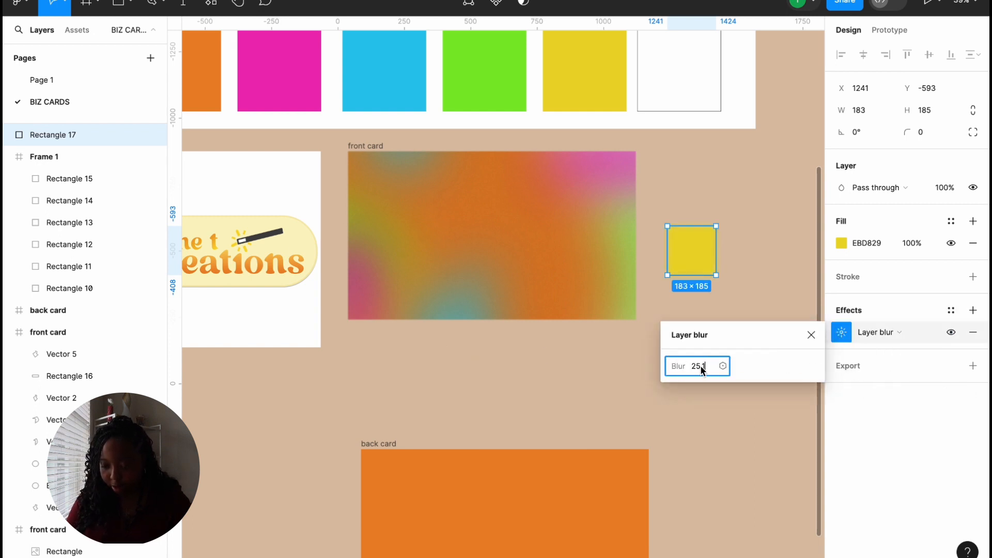
pyautogui.write('50')
pyautogui.press('Return')
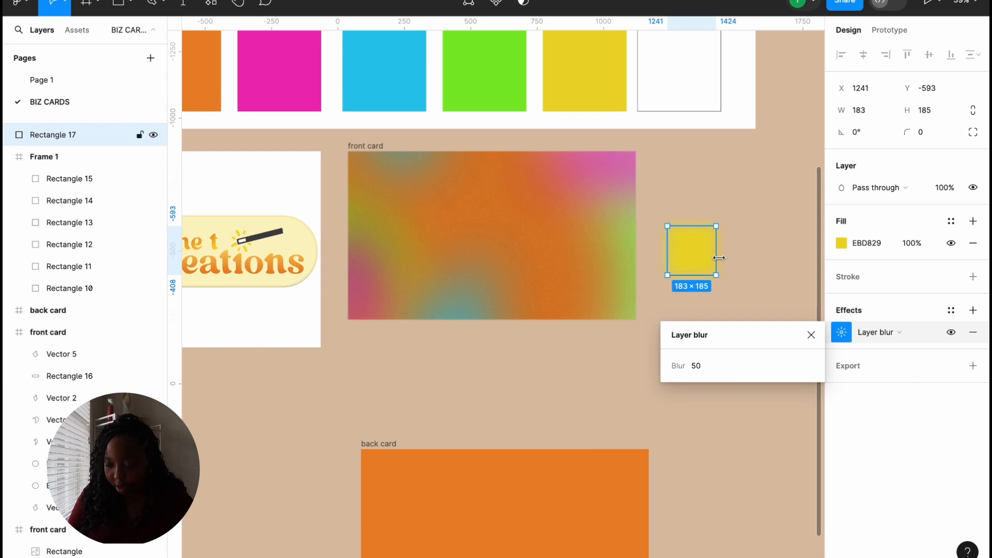
pyautogui.click(809, 334)
# Step: Set the square's blending to Color dodge and move it onto the front card
pyautogui.click(877, 192)
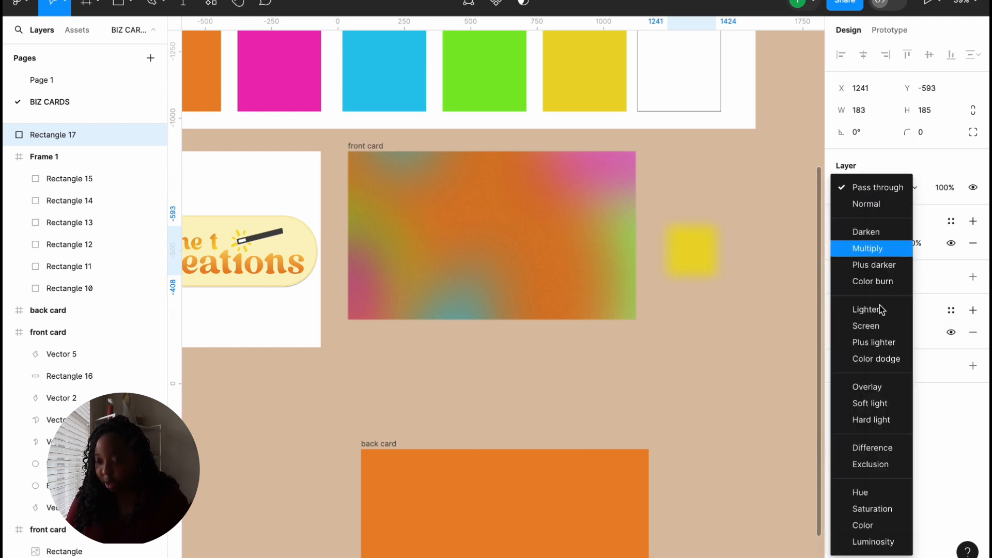
pyautogui.click(876, 359)
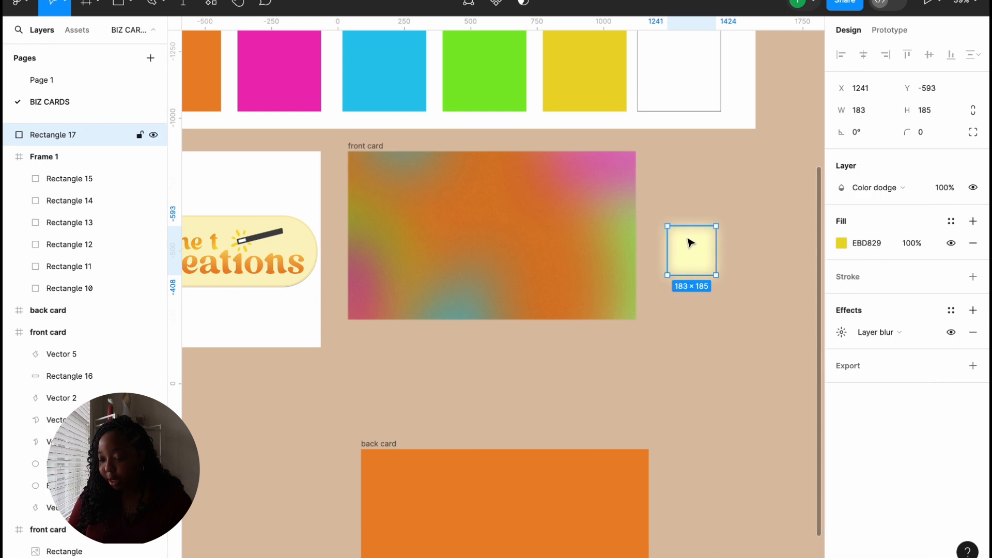
pyautogui.moveTo(702, 261); pyautogui.dragTo(450, 223)
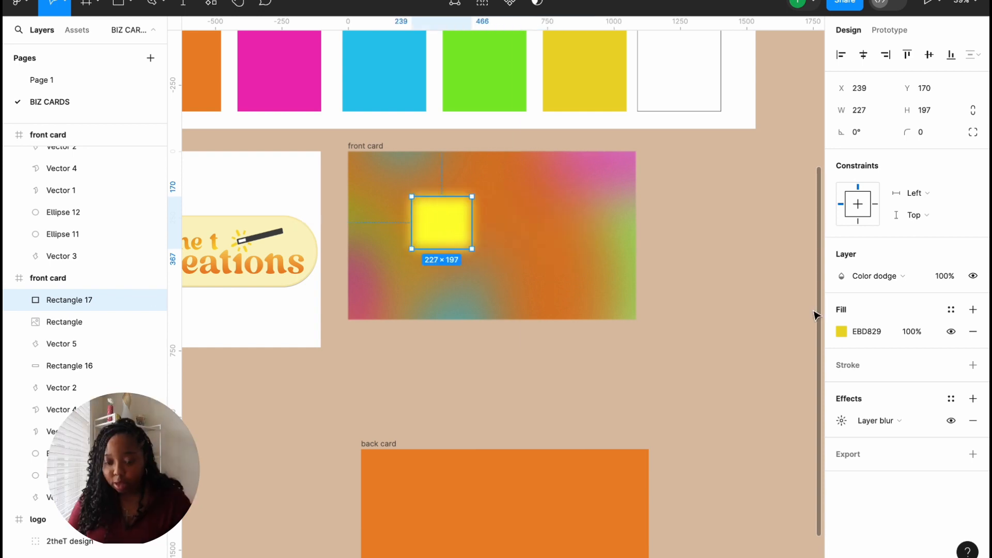
# Step: Darken the glow square, move it toward the card's upper left, narrow it to 163 wide, blur ~60
pyautogui.click(840, 332)
pyautogui.moveTo(799, 233); pyautogui.dragTo(777, 306)
pyautogui.moveTo(420, 215); pyautogui.dragTo(375, 211)
pyautogui.moveTo(778, 305); pyautogui.dragTo(737, 343)
pyautogui.moveTo(421, 199); pyautogui.dragTo(382, 199)
pyautogui.click(842, 421)
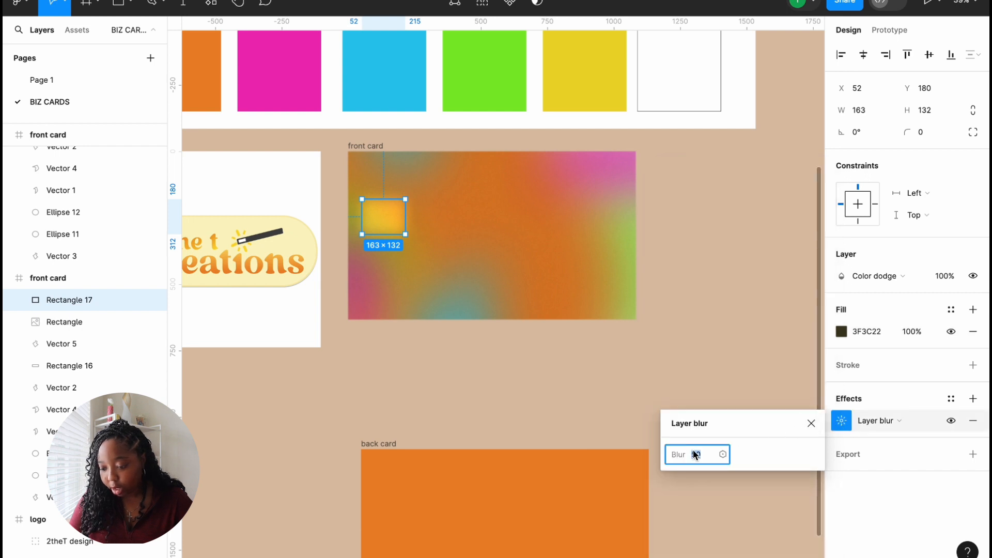
pyautogui.moveTo(679, 455); pyautogui.dragTo(821, 457)
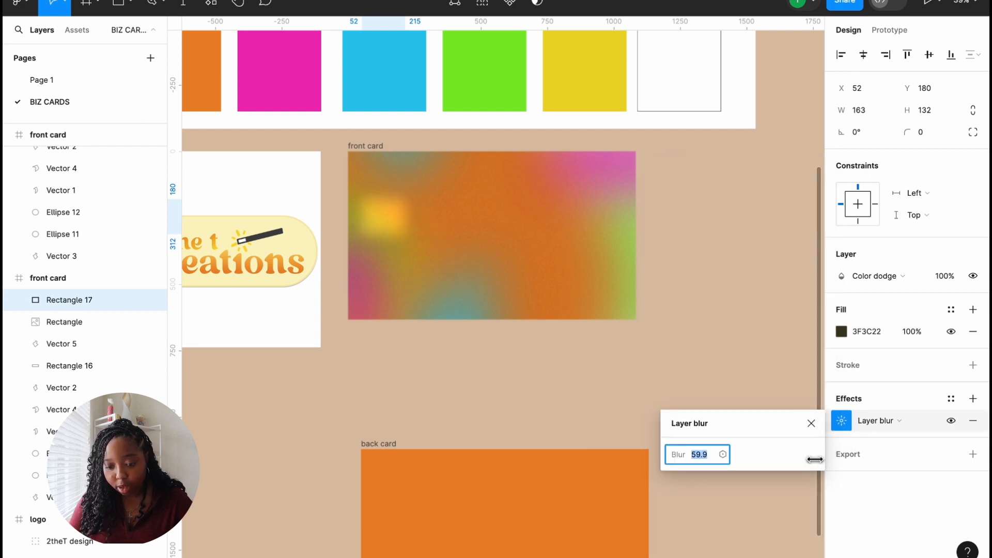
# Step: Nudge the glow rectangle up and slightly adjust its fill shade
pyautogui.click(841, 331)
pyautogui.moveTo(383, 222); pyautogui.dragTo(386, 208)
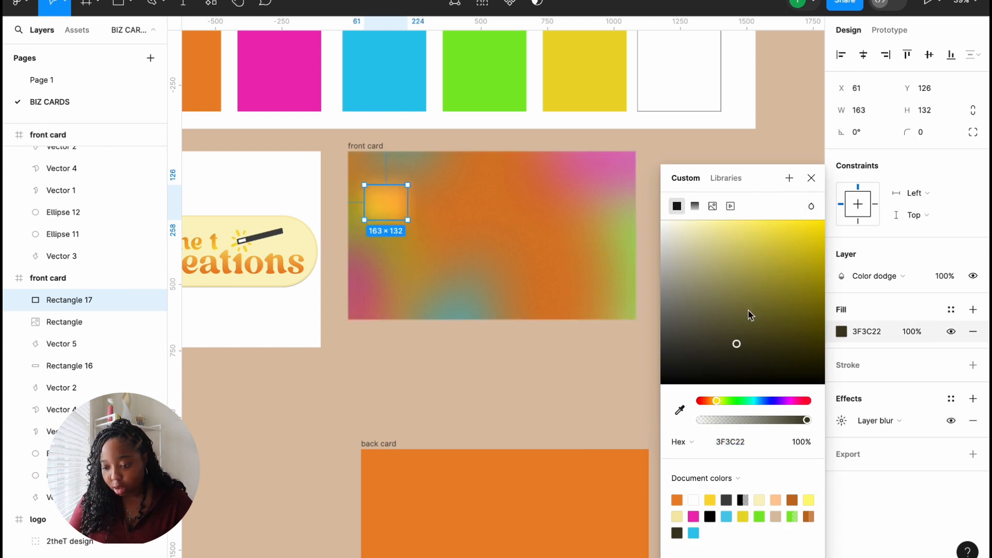
pyautogui.moveTo(735, 355)
pyautogui.mouseDown()
pyautogui.moveTo(737, 337)
pyautogui.moveTo(700, 340)
pyautogui.moveTo(737, 364)
pyautogui.moveTo(742, 347)
pyautogui.mouseUp()
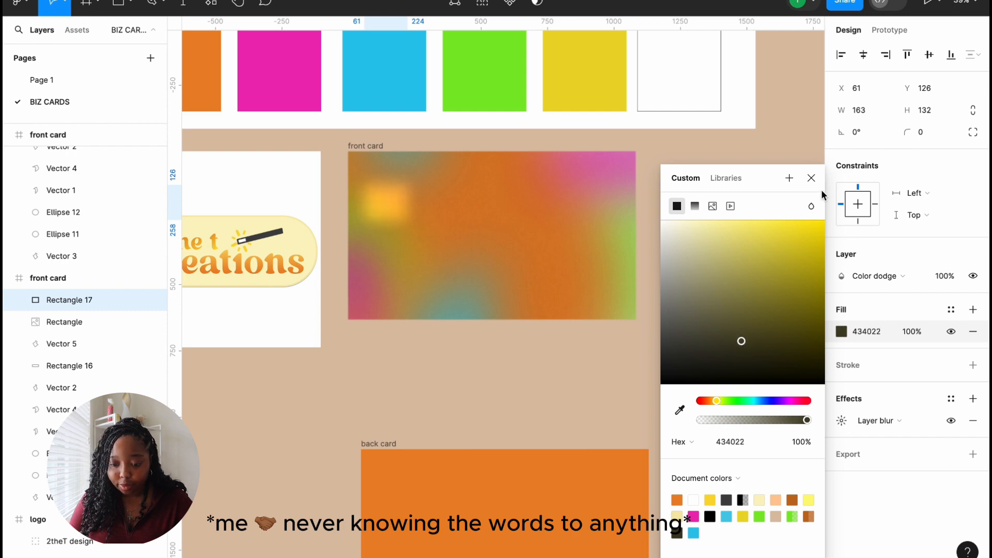
pyautogui.click(811, 177)
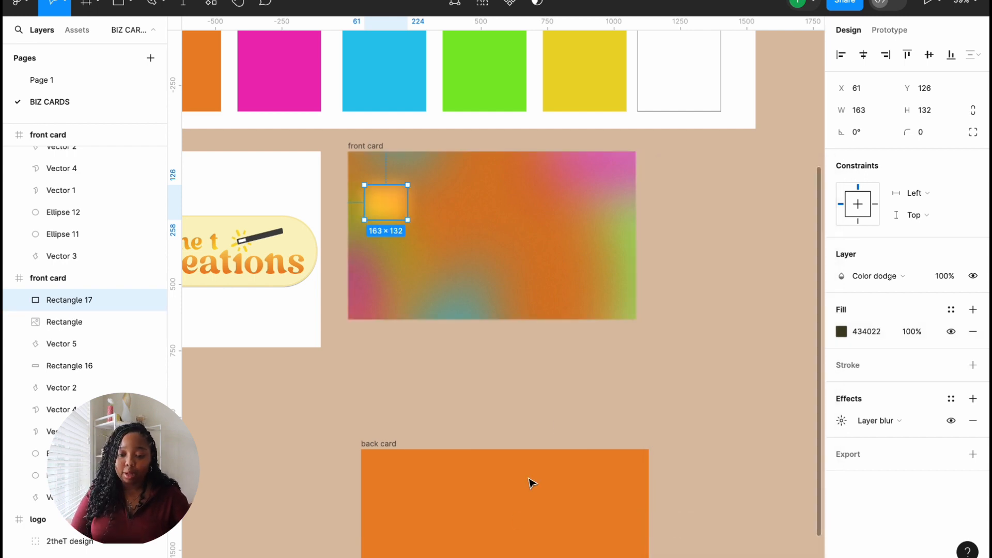
pyautogui.click(449, 268)
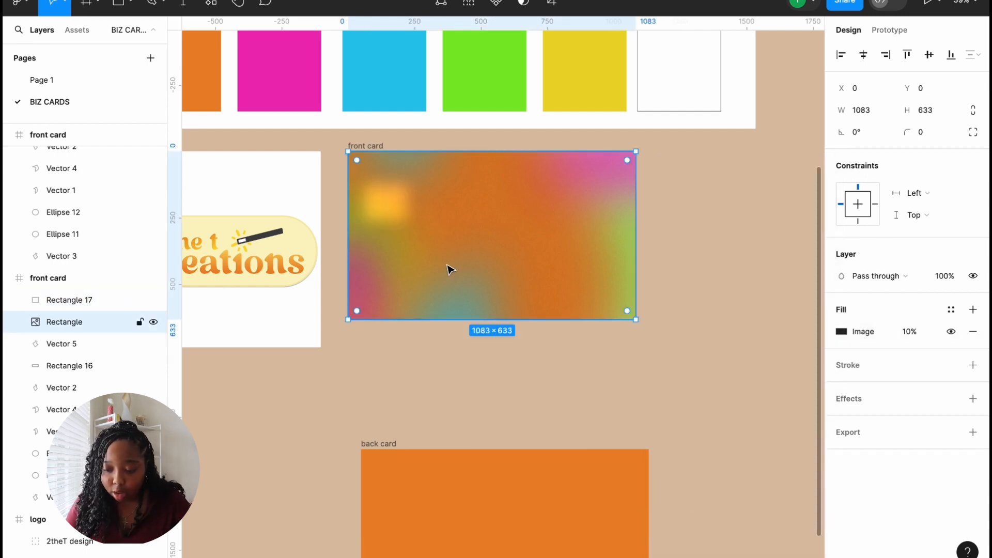
pyautogui.click(387, 201)
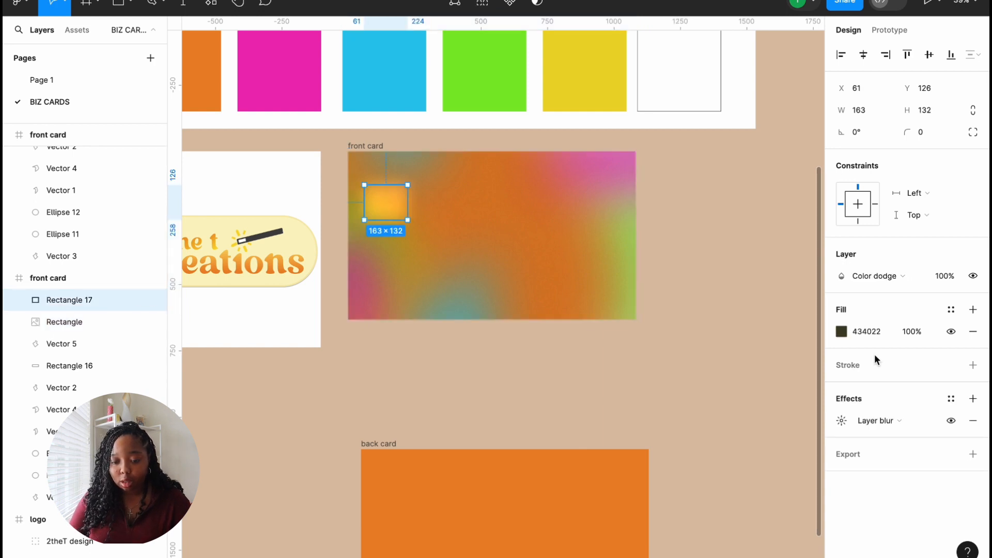
# Step: Darken the rectangle's fill to 27251B and raise its layer blur to 68.3
pyautogui.click(841, 332)
pyautogui.moveTo(741, 347); pyautogui.dragTo(697, 367)
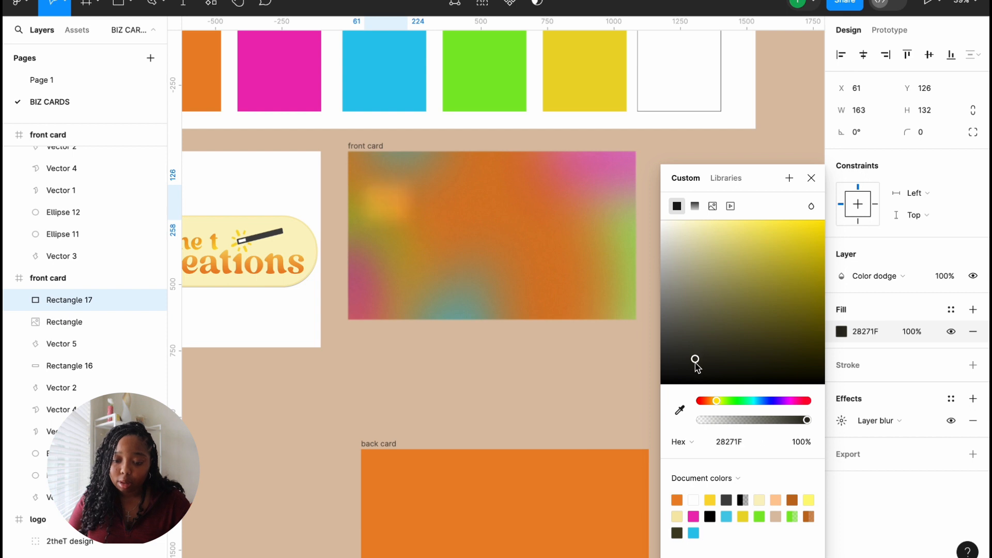
pyautogui.click(841, 421)
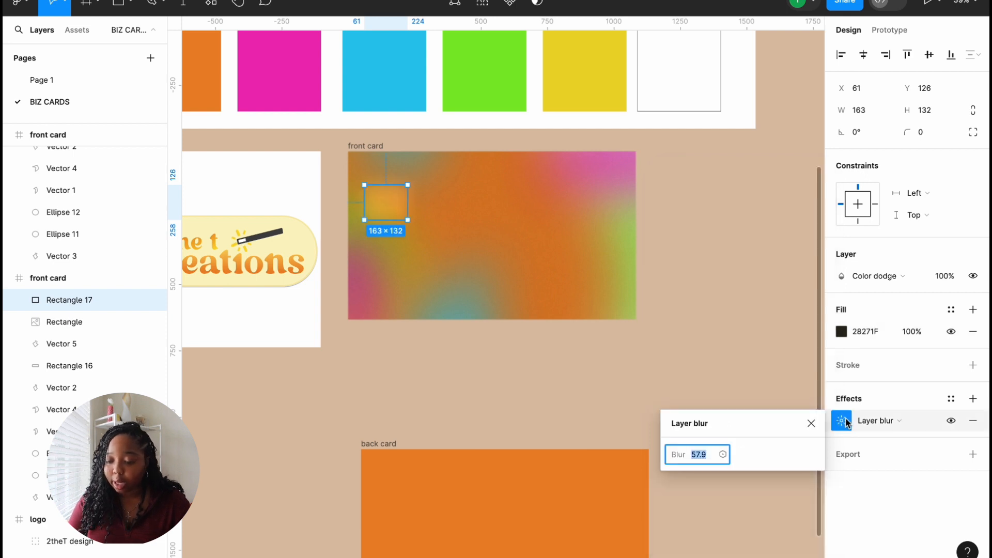
pyautogui.moveTo(676, 453); pyautogui.dragTo(819, 479)
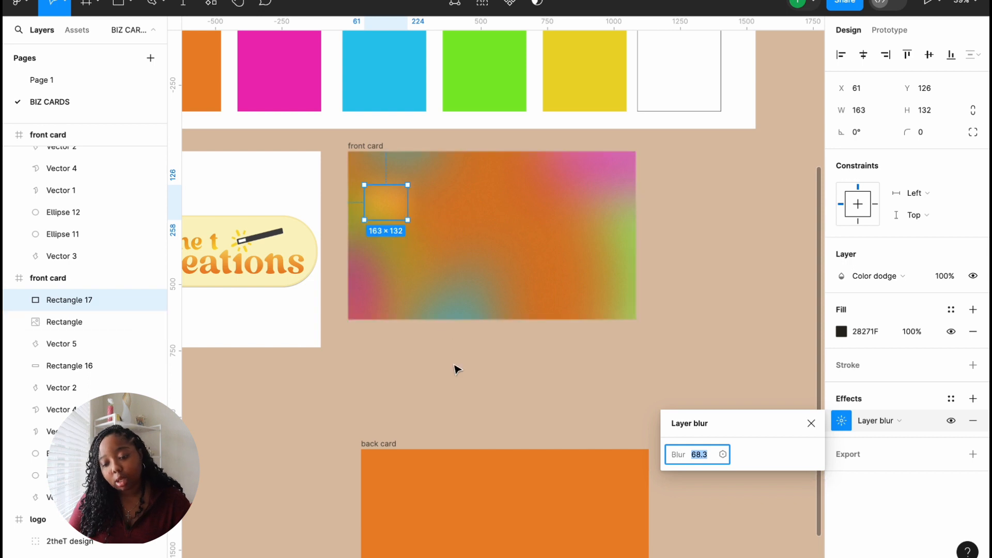
pyautogui.click(433, 335)
pyautogui.click(391, 211)
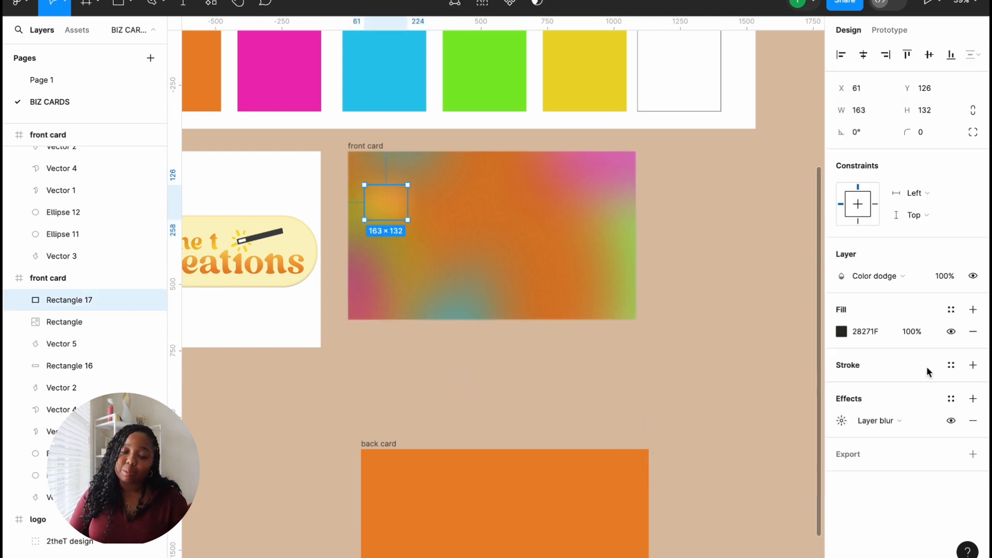
pyautogui.click(841, 334)
pyautogui.moveTo(695, 362)
pyautogui.mouseDown()
pyautogui.moveTo(704, 324)
pyautogui.moveTo(697, 348)
pyautogui.moveTo(664, 347)
pyautogui.moveTo(699, 382)
pyautogui.moveTo(710, 360)
pyautogui.mouseUp()
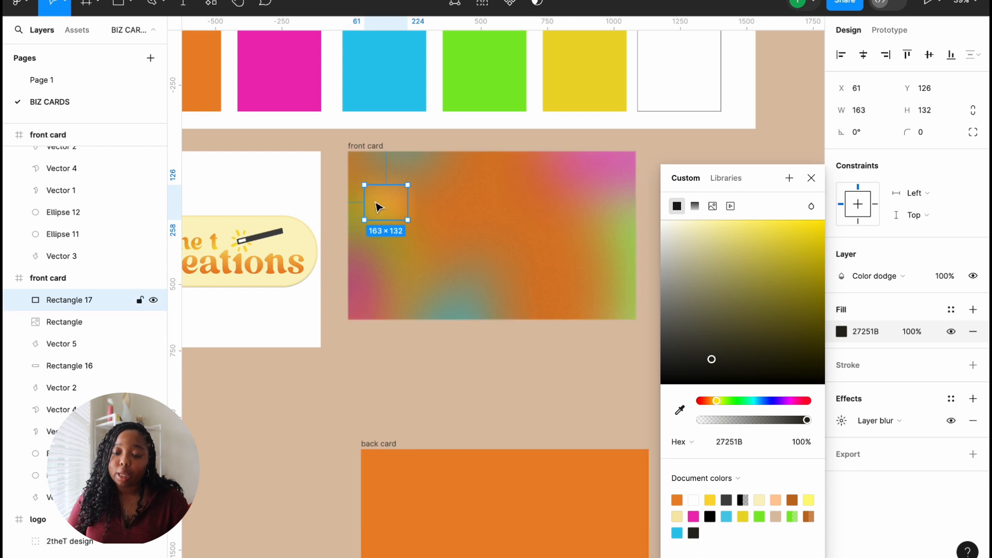
# Step: Move the glow rectangle to the card's upper right at X 821, Y 146 with dark plum fill 1E171C
pyautogui.moveTo(376, 201); pyautogui.dragTo(562, 195)
pyautogui.click(545, 409)
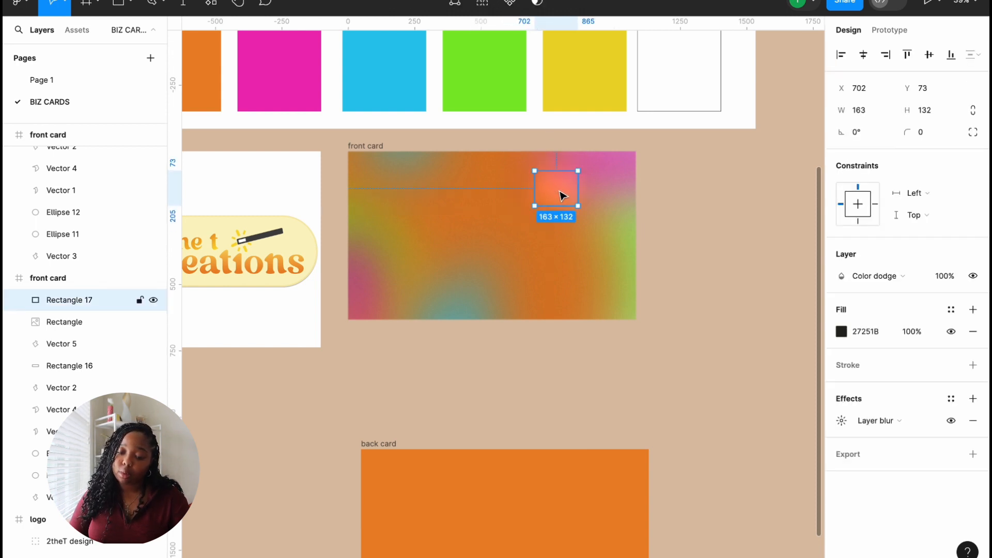
pyautogui.click(842, 332)
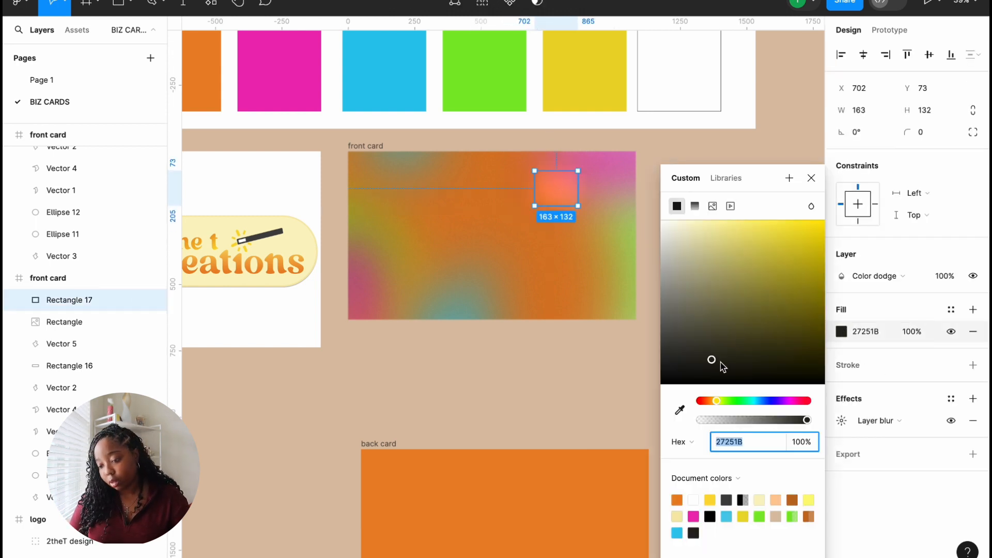
pyautogui.moveTo(711, 360)
pyautogui.mouseDown()
pyautogui.moveTo(722, 316)
pyautogui.moveTo(738, 351)
pyautogui.moveTo(760, 357)
pyautogui.moveTo(738, 371)
pyautogui.moveTo(716, 368)
pyautogui.mouseUp()
pyautogui.moveTo(717, 403); pyautogui.dragTo(796, 404)
pyautogui.moveTo(718, 368)
pyautogui.mouseDown()
pyautogui.moveTo(714, 356)
pyautogui.moveTo(748, 336)
pyautogui.moveTo(773, 370)
pyautogui.moveTo(738, 351)
pyautogui.moveTo(698, 358)
pyautogui.moveTo(697, 374)
pyautogui.moveTo(700, 366)
pyautogui.mouseUp()
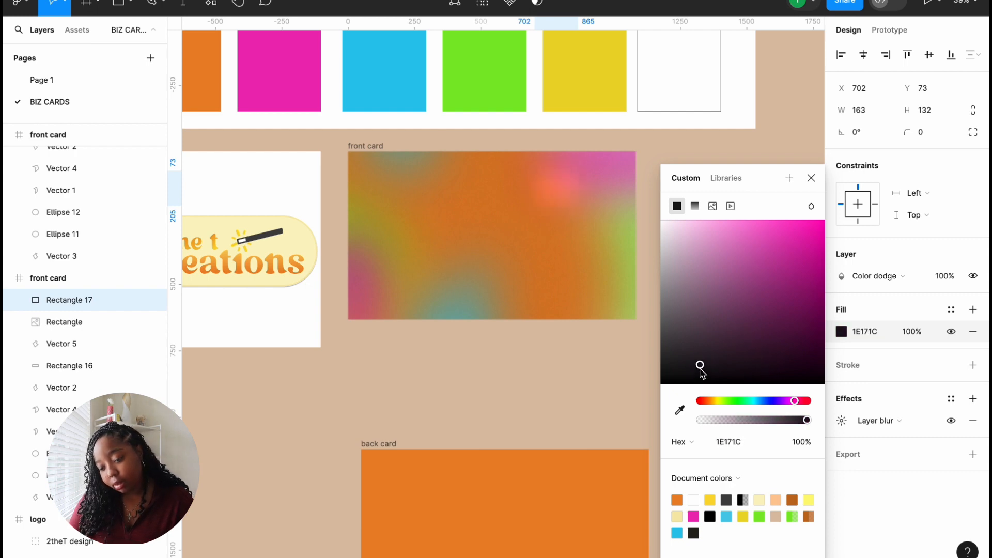
pyautogui.click(595, 406)
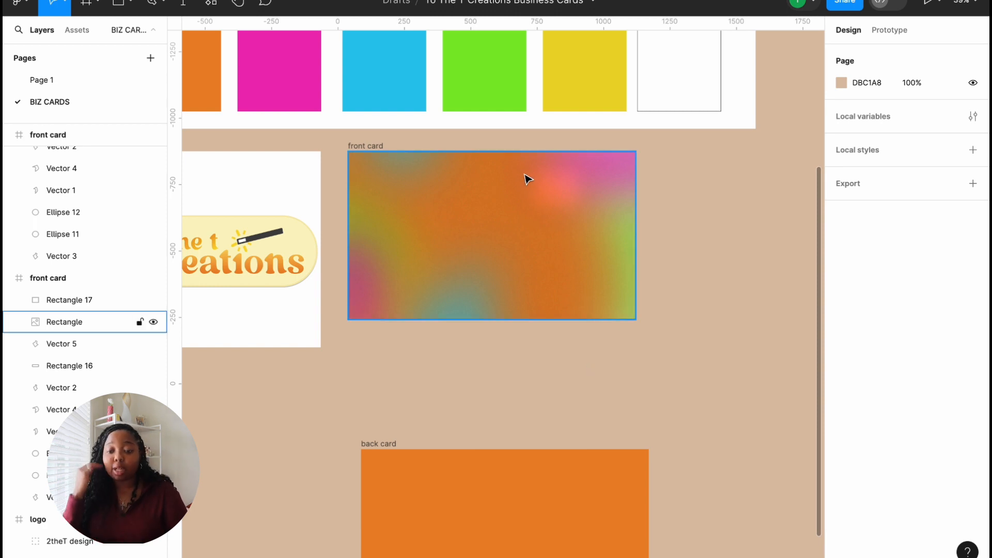
pyautogui.click(554, 190)
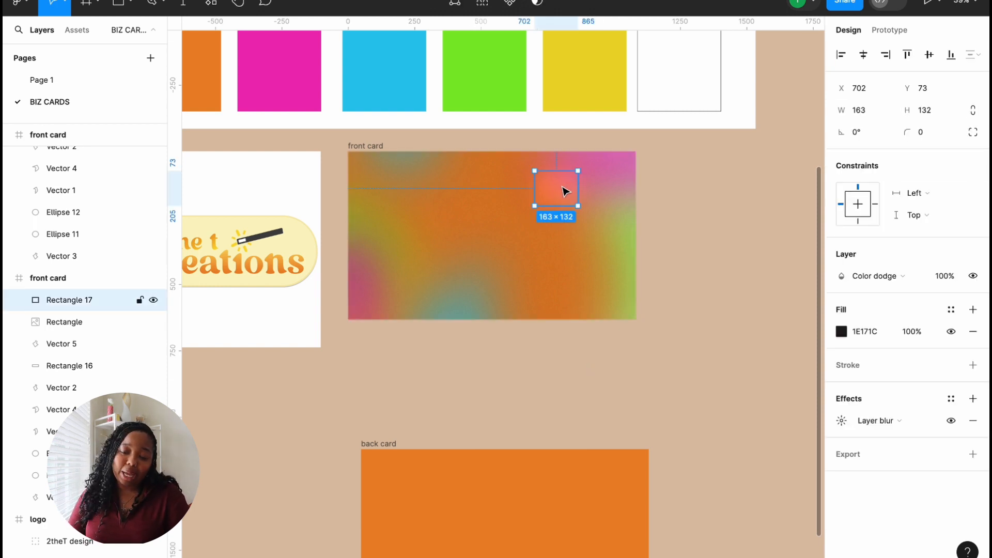
pyautogui.moveTo(564, 192); pyautogui.dragTo(598, 212)
# Step: Delete Rectangle 17 and zoom out to view the whole board
pyautogui.press('Delete')
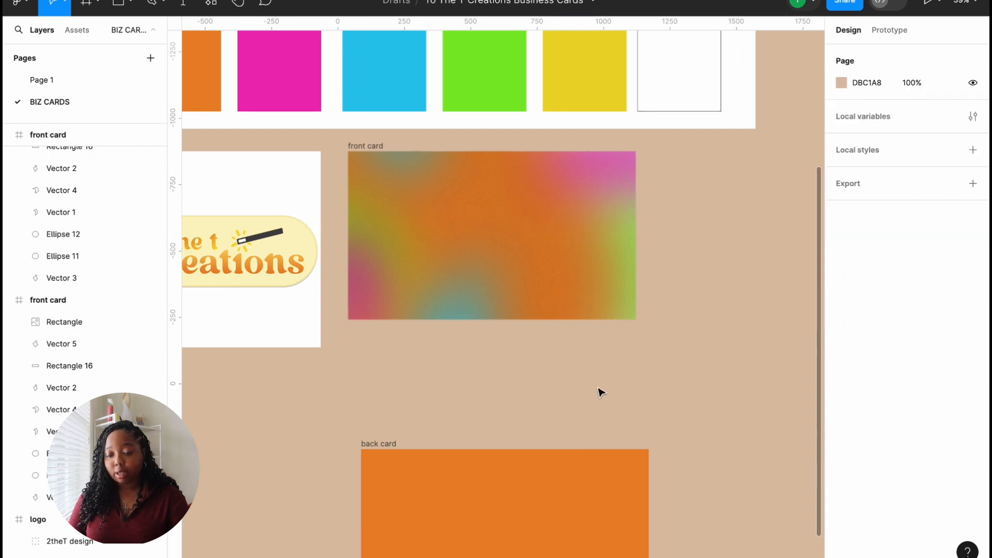
pyautogui.scroll(-3, 600, 392)
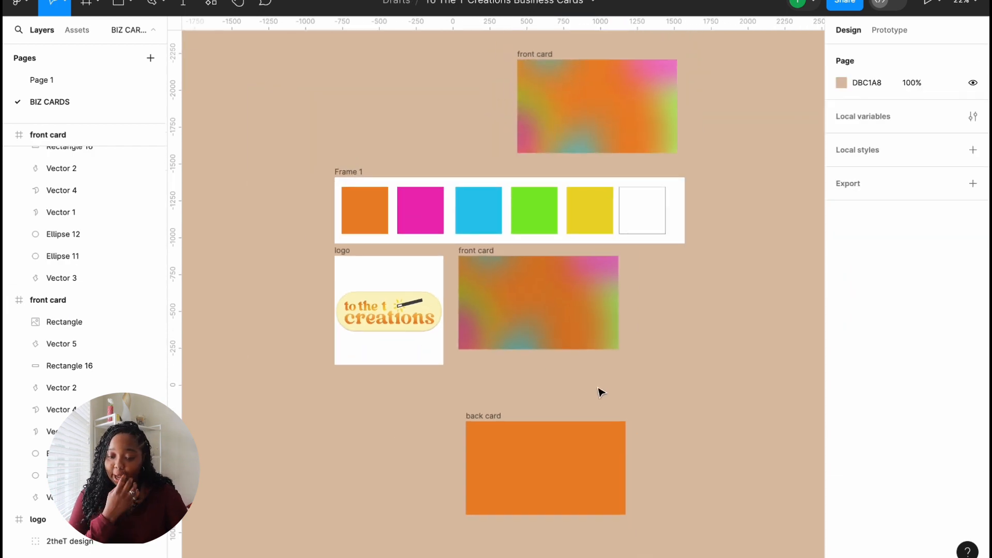
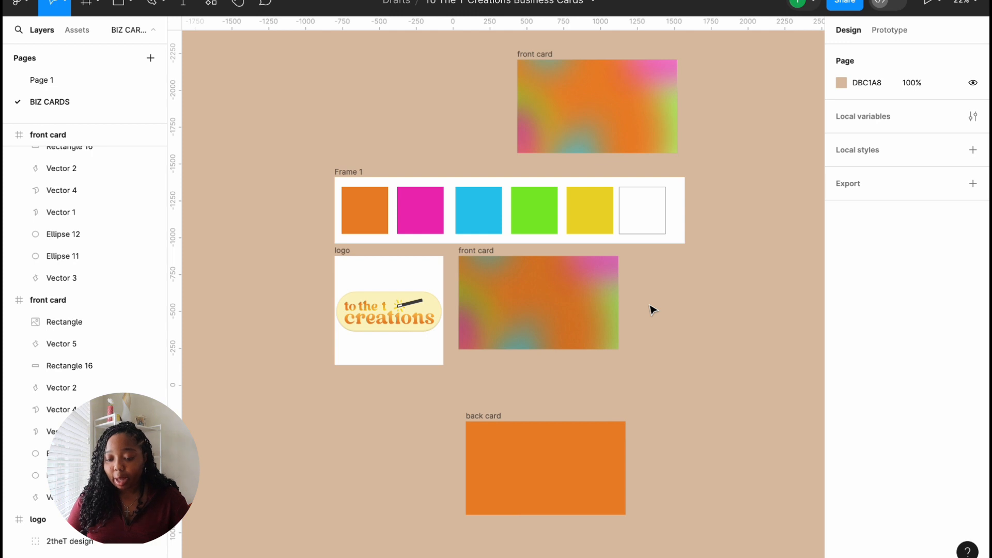
# Step: Alt-drag a copy of the logo group into the front card under the palette
pyautogui.scroll(5, 652, 309)
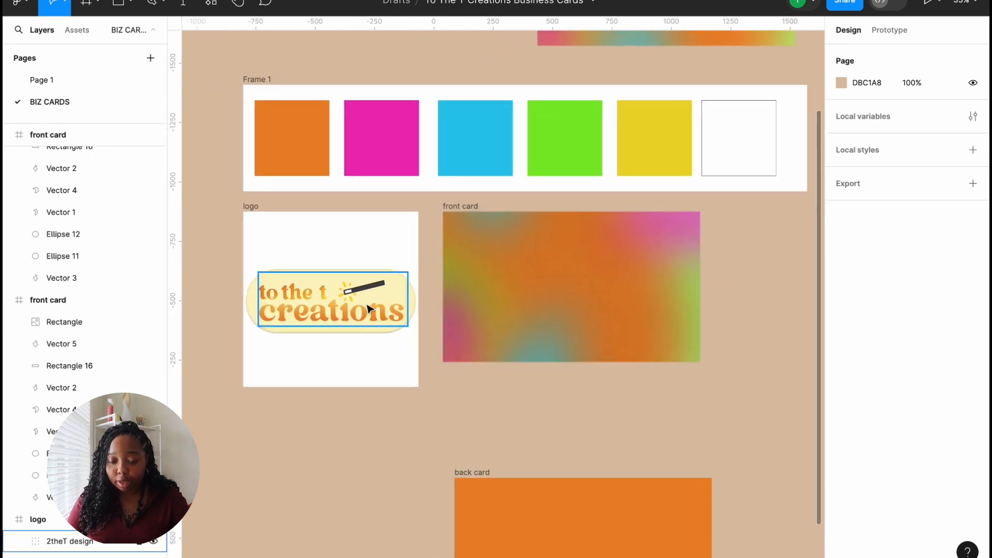
pyautogui.click(270, 273)
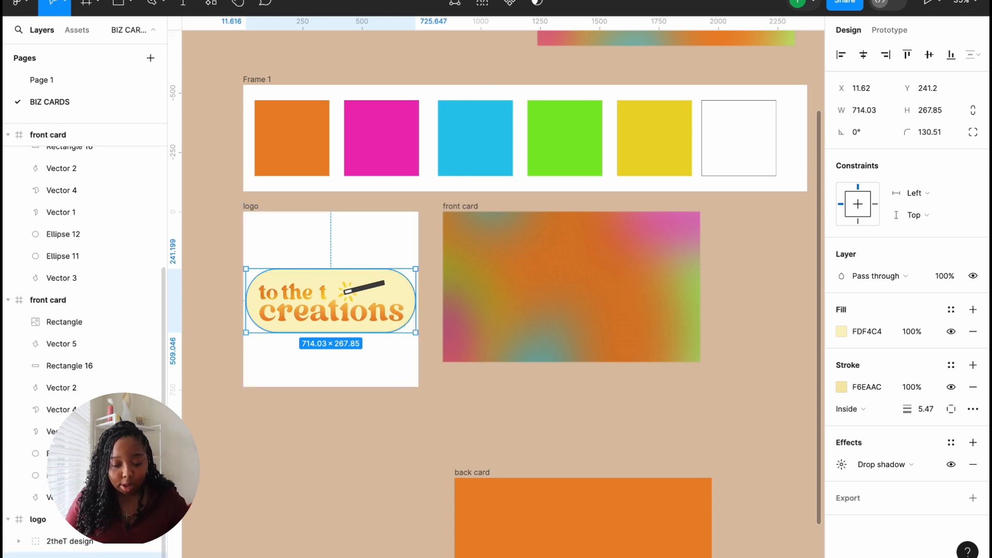
pyautogui.keyDown('shift'); pyautogui.click(81, 545); pyautogui.keyUp('shift')
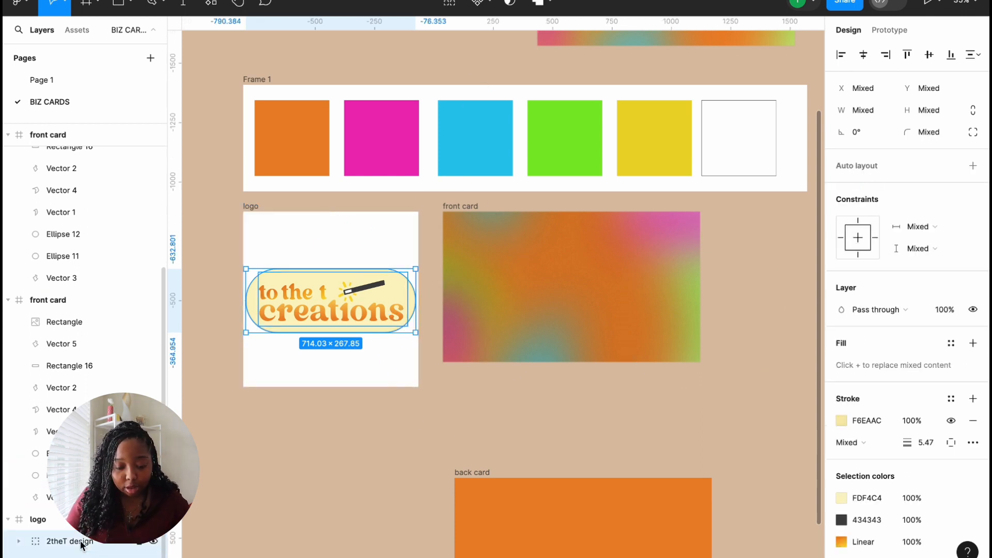
pyautogui.moveTo(333, 300); pyautogui.dragTo(564, 289)
pyautogui.click(752, 329)
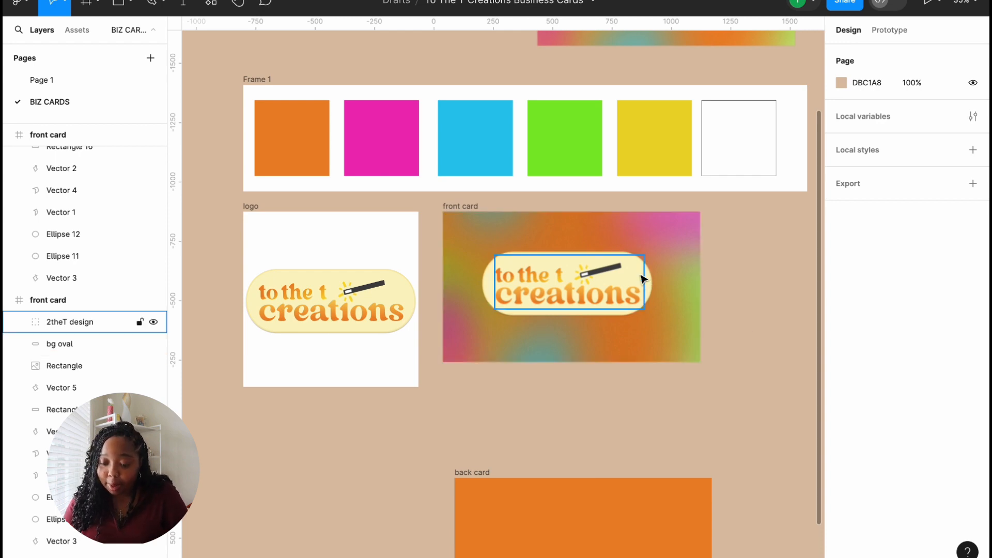
# Step: Duplicate the front card and place the copy beside the top front card
pyautogui.scroll(3, 640, 275)
pyautogui.scroll(-8, 608, 410)
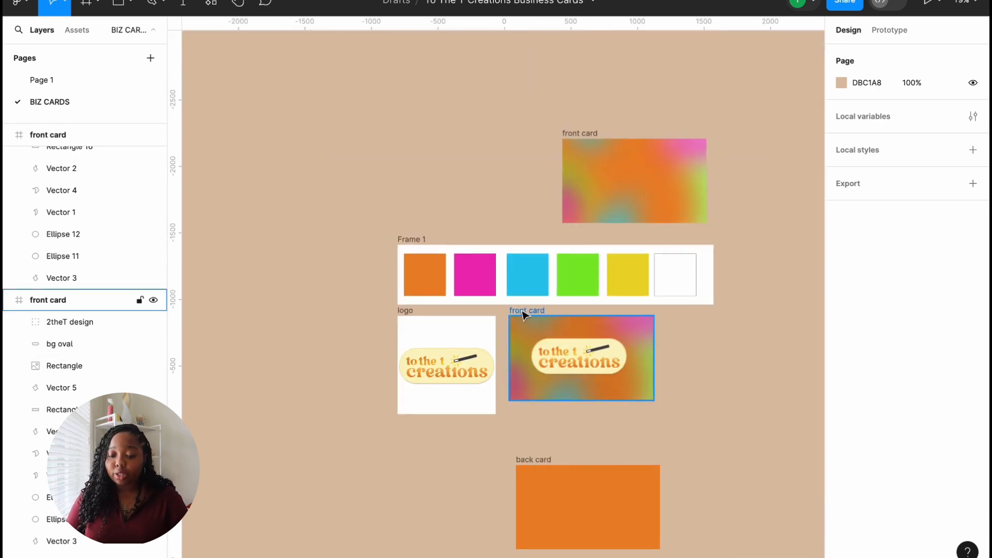
pyautogui.click(524, 315)
pyautogui.hotkey('ctrl', 'd')
pyautogui.moveTo(687, 312); pyautogui.dragTo(744, 134)
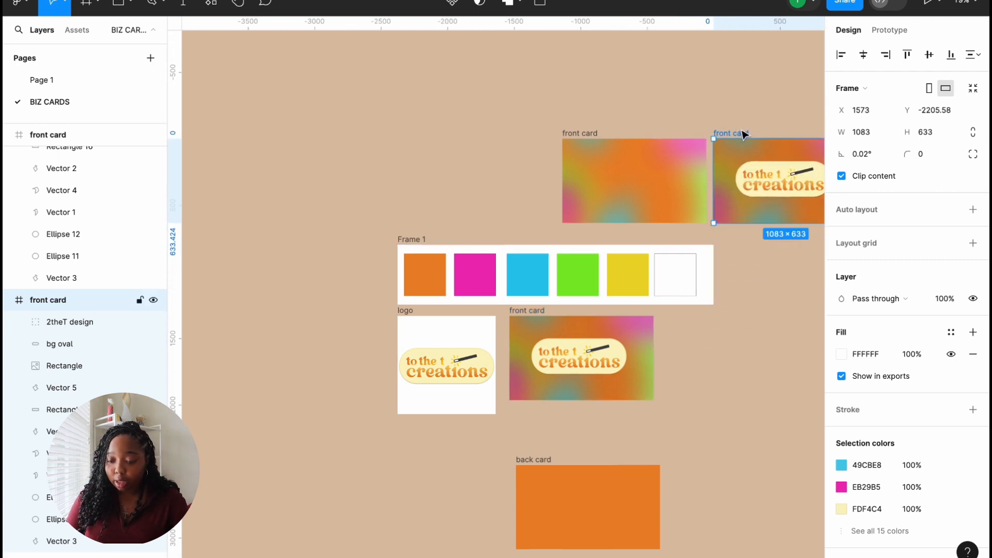
pyautogui.scroll(5, 615, 342)
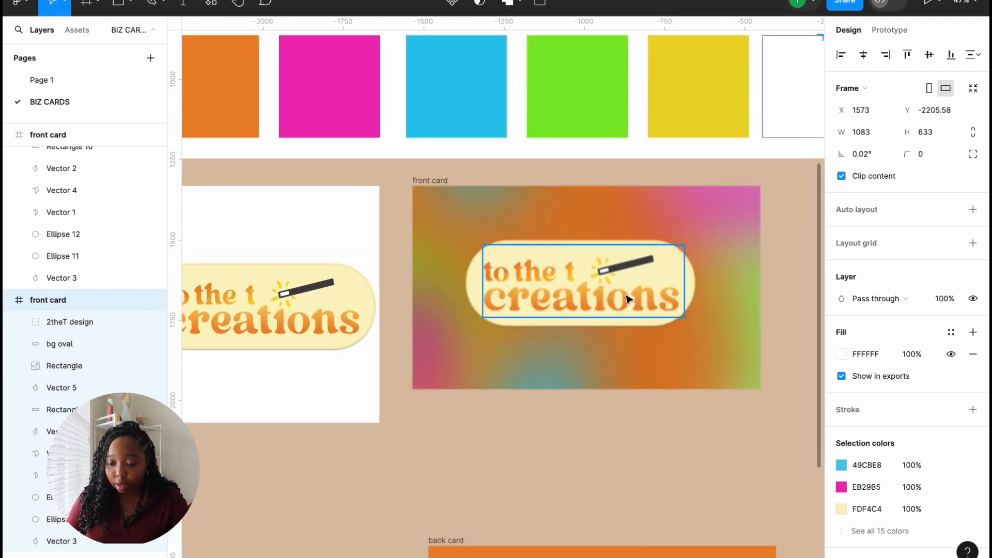
# Step: Inspect the bg oval's drop shadow, remove it, then undo to restore it
pyautogui.click(627, 299)
pyautogui.click(691, 293)
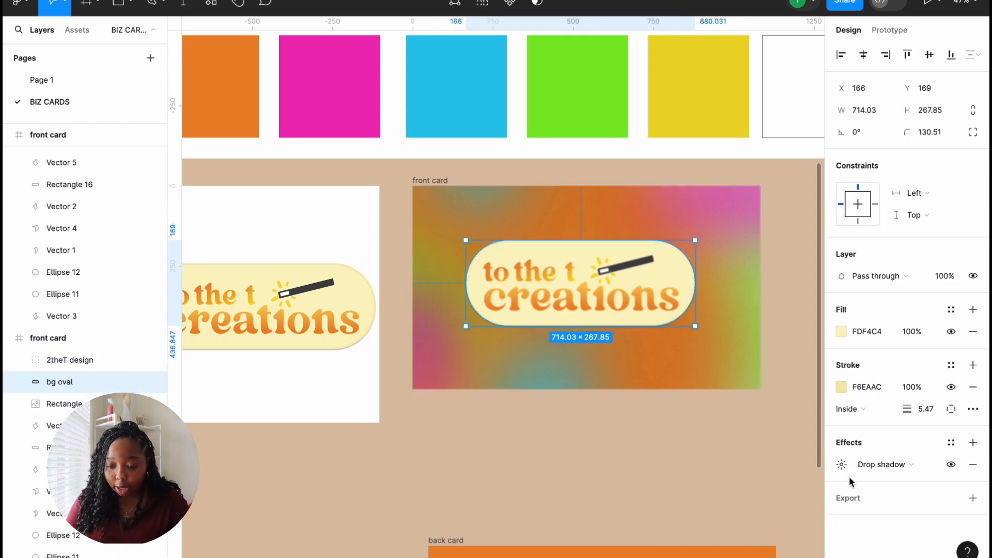
pyautogui.click(884, 464)
pyautogui.click(885, 467)
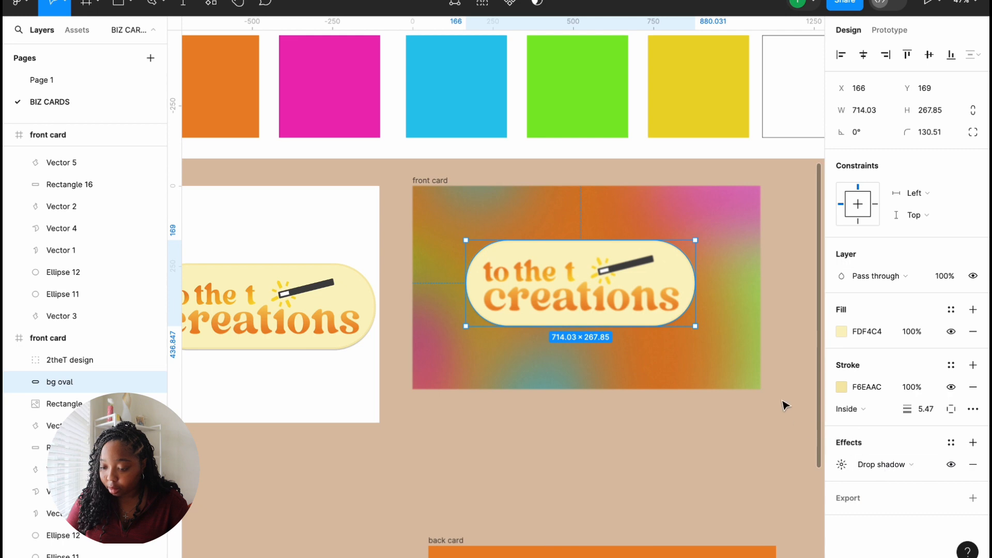
pyautogui.scroll(-1, 88, 361)
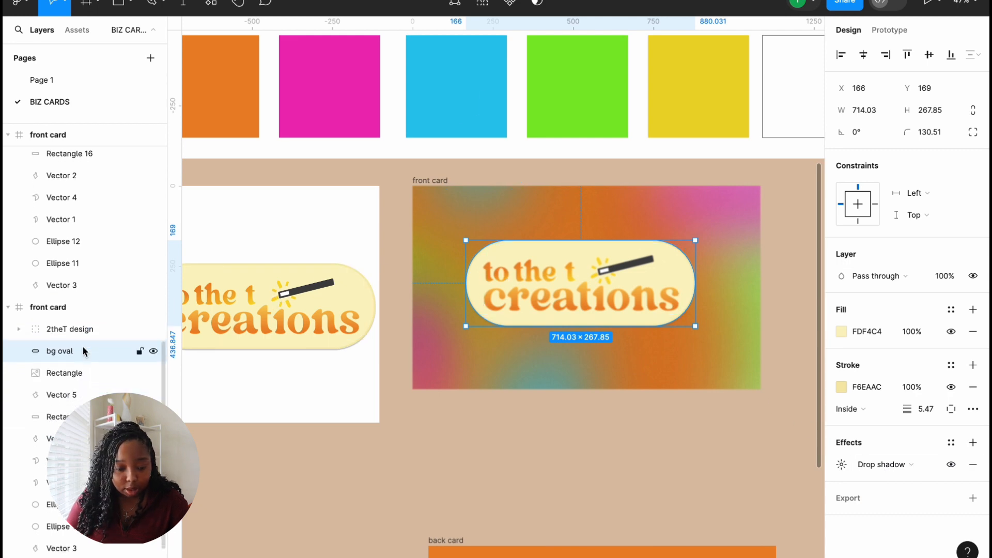
pyautogui.click(70, 329)
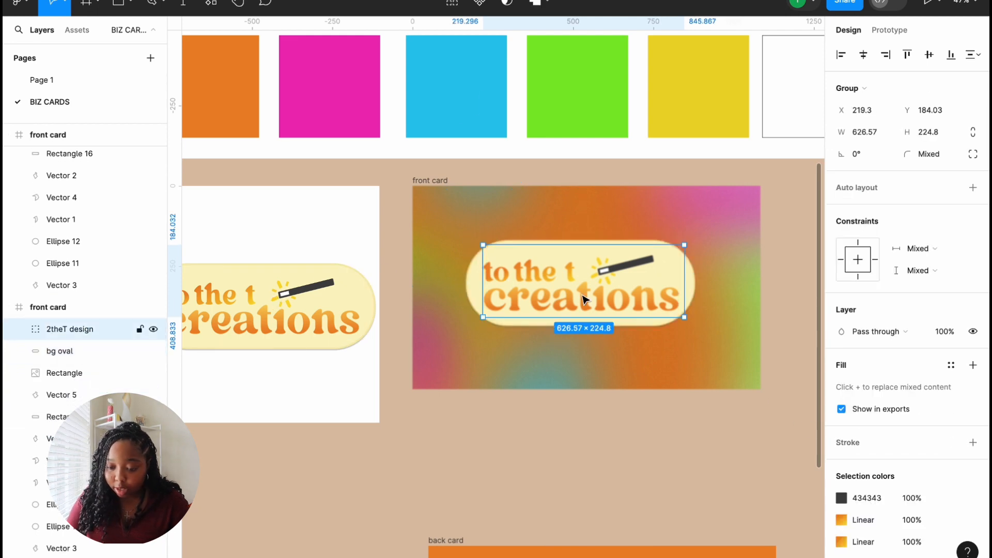
pyautogui.scroll(-2, 904, 447)
pyautogui.scroll(-2, 904, 445)
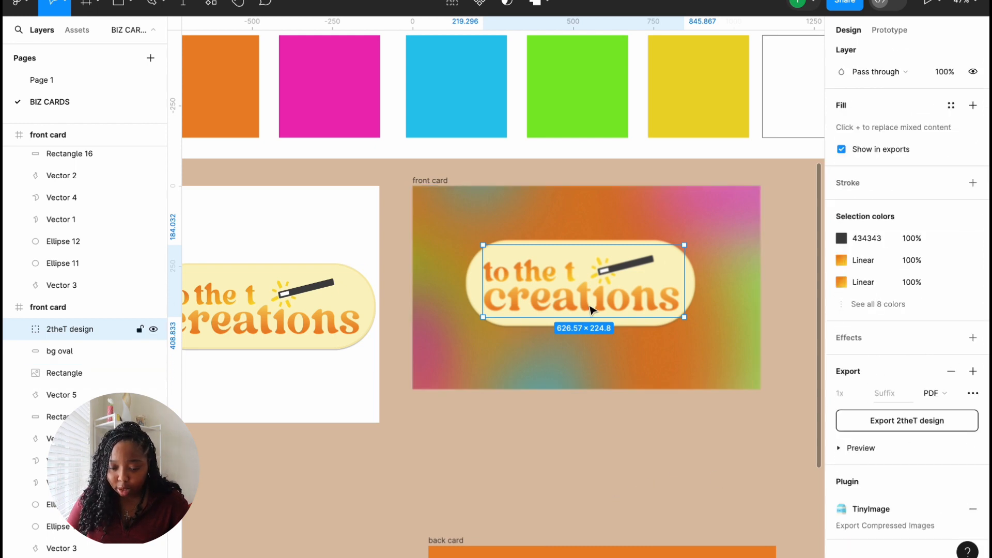
pyautogui.click(71, 343)
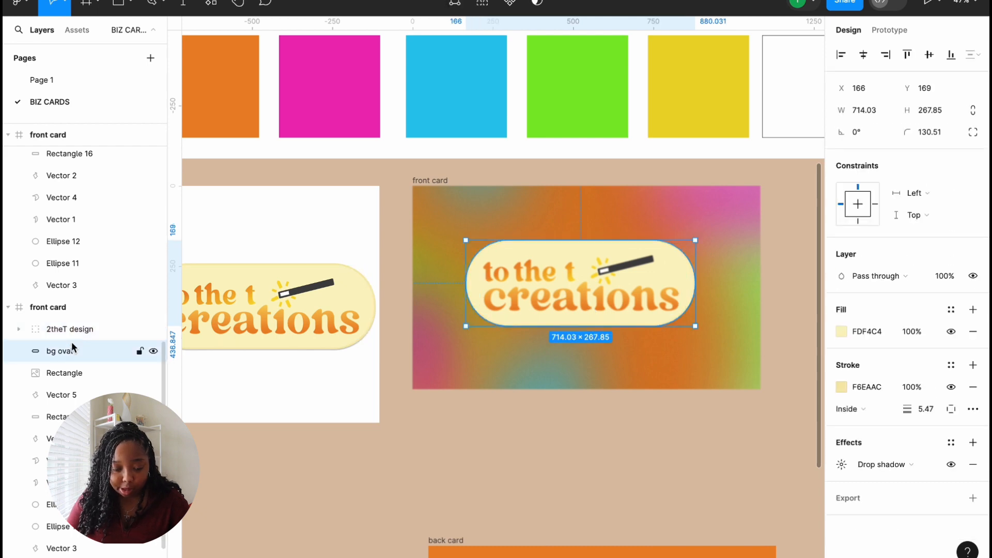
pyautogui.click(842, 464)
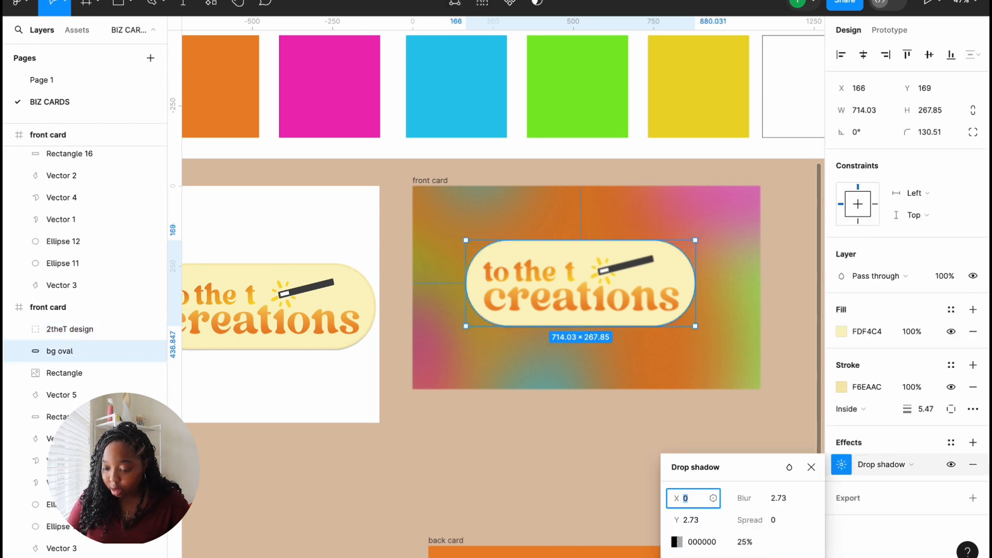
pyautogui.click(973, 464)
pyautogui.click(973, 464)
pyautogui.hotkey('ctrl', 'z')
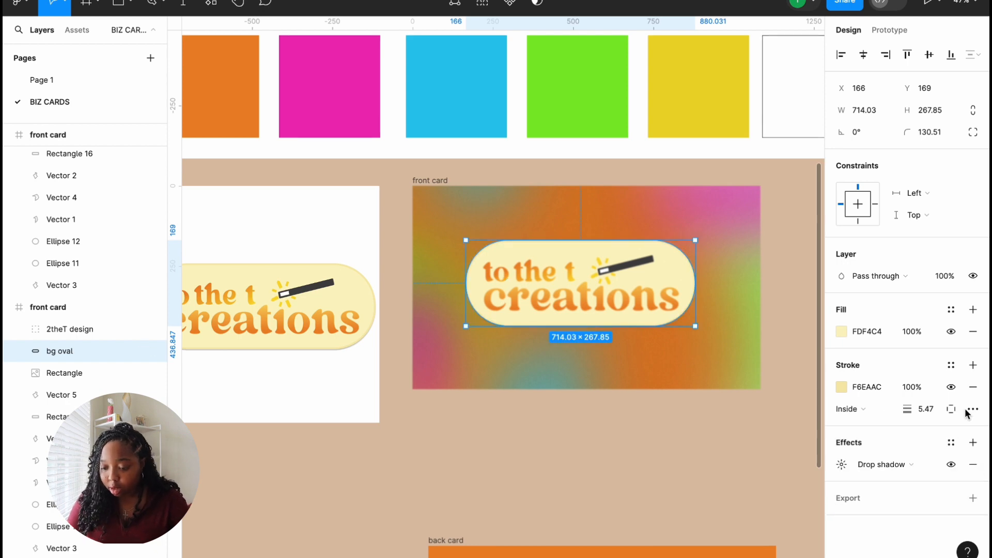
# Step: Give the logo's bg oval a white FFFFFF outline and remove its fill entirely
pyautogui.click(70, 329)
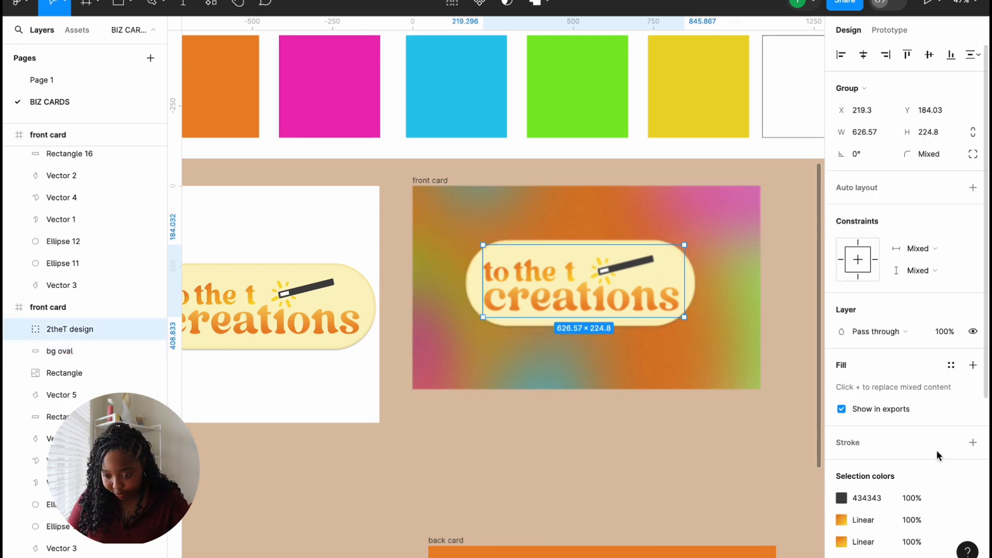
pyautogui.scroll(-5, 941, 459)
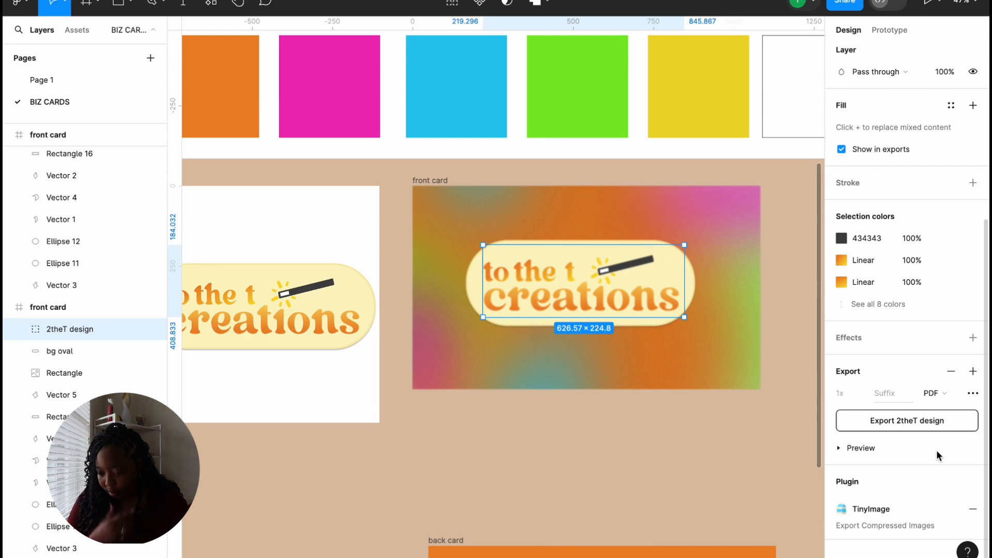
pyautogui.scroll(5, 936, 450)
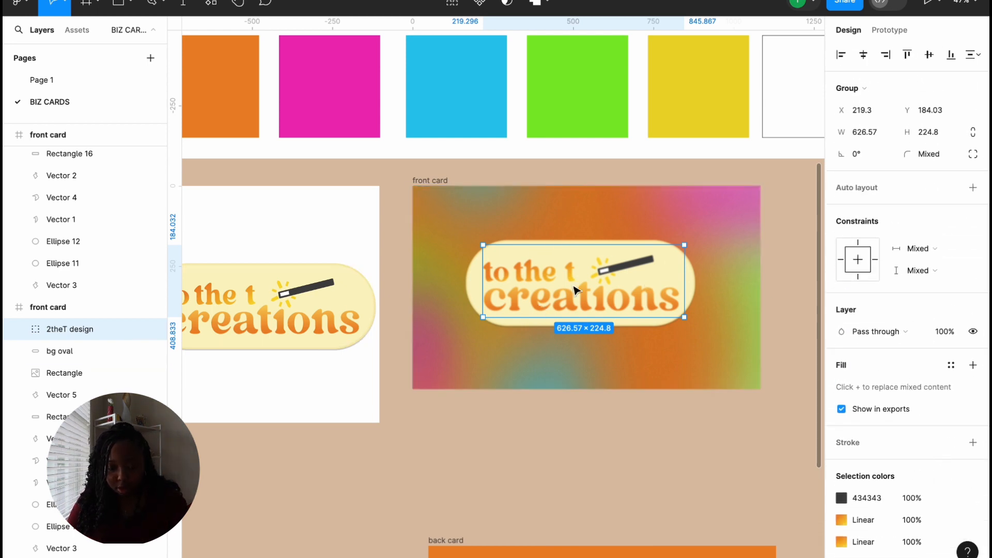
pyautogui.click(693, 285)
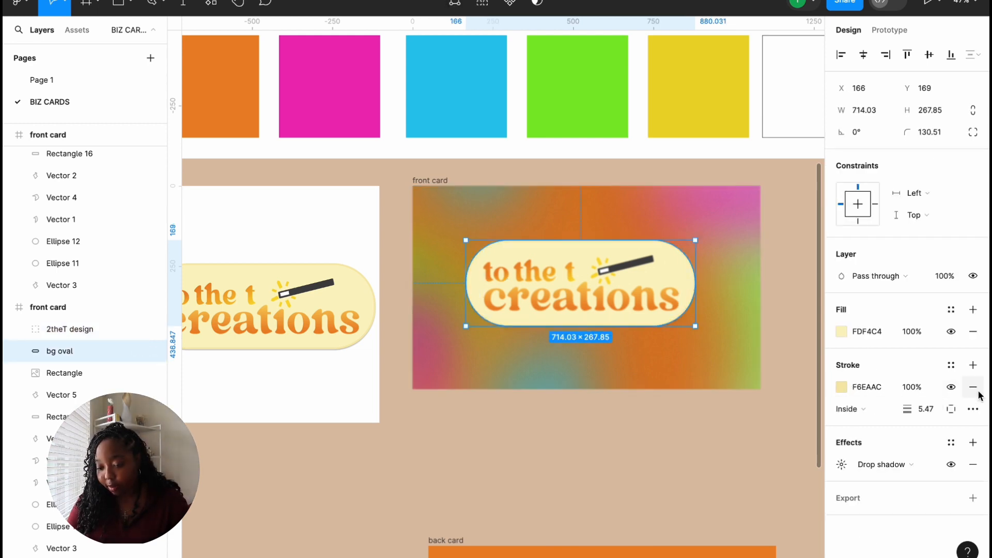
pyautogui.click(841, 387)
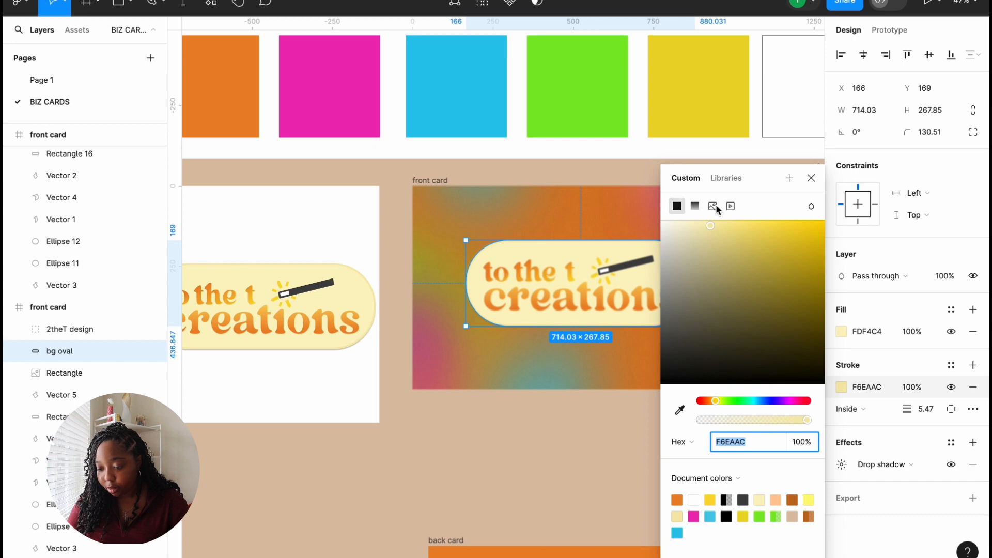
pyautogui.moveTo(710, 225); pyautogui.dragTo(595, 196)
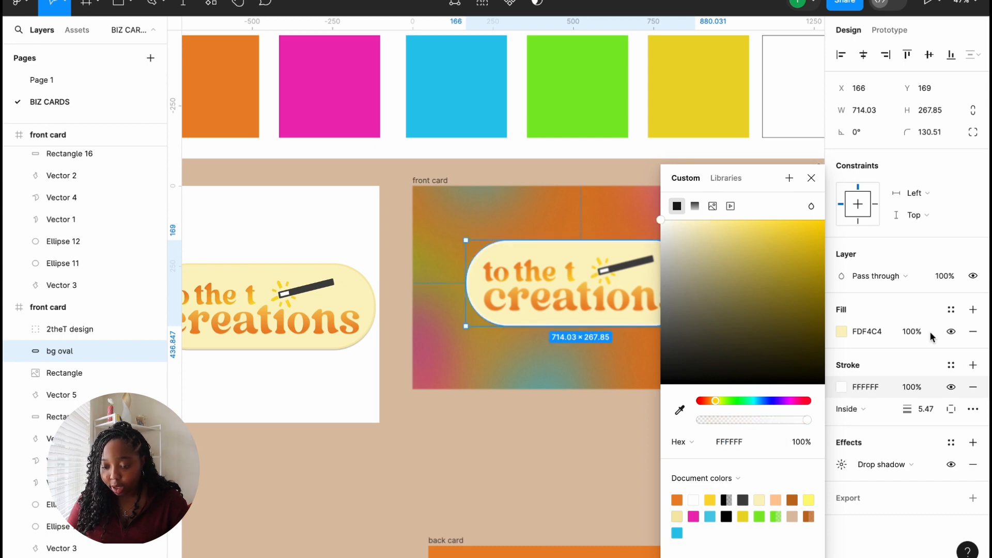
pyautogui.click(837, 332)
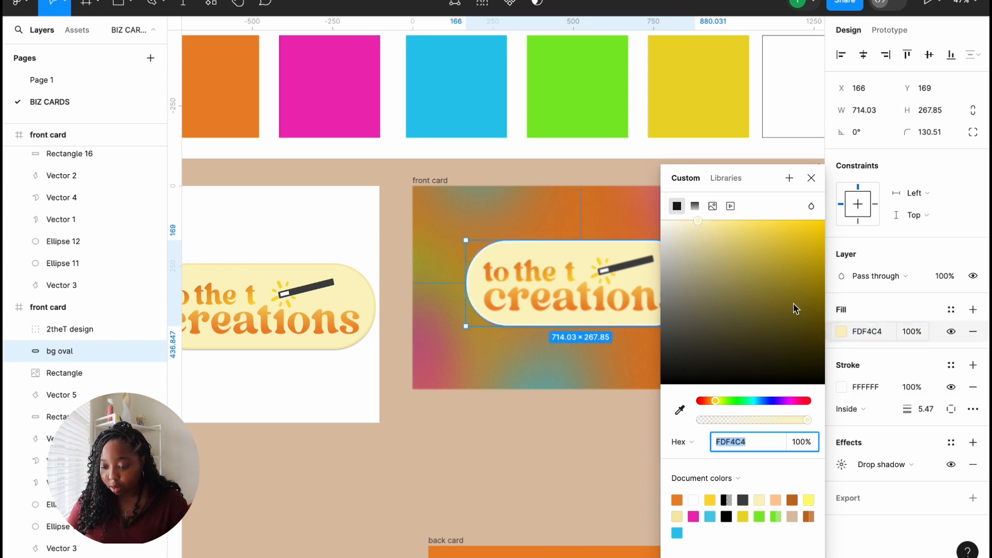
pyautogui.moveTo(695, 220); pyautogui.dragTo(587, 221)
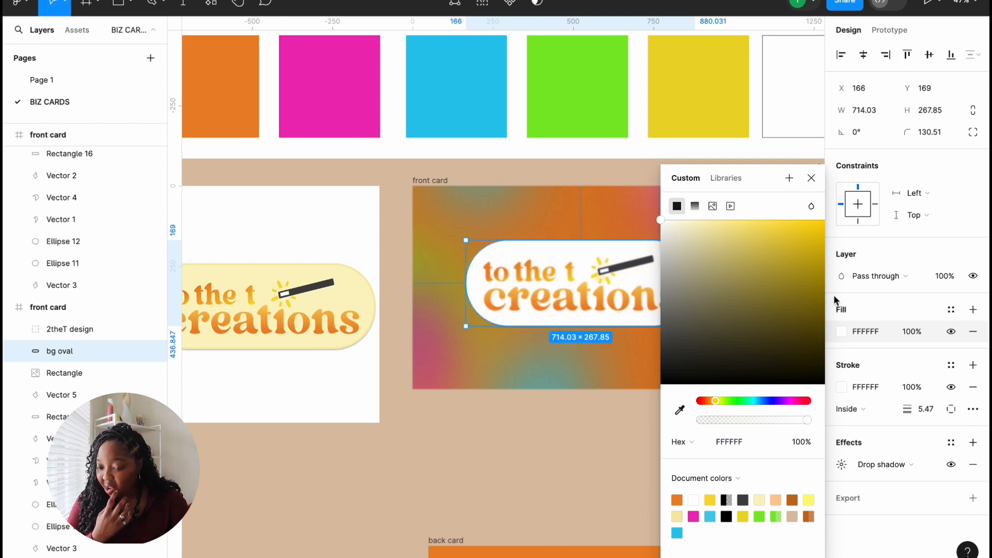
pyautogui.click(973, 331)
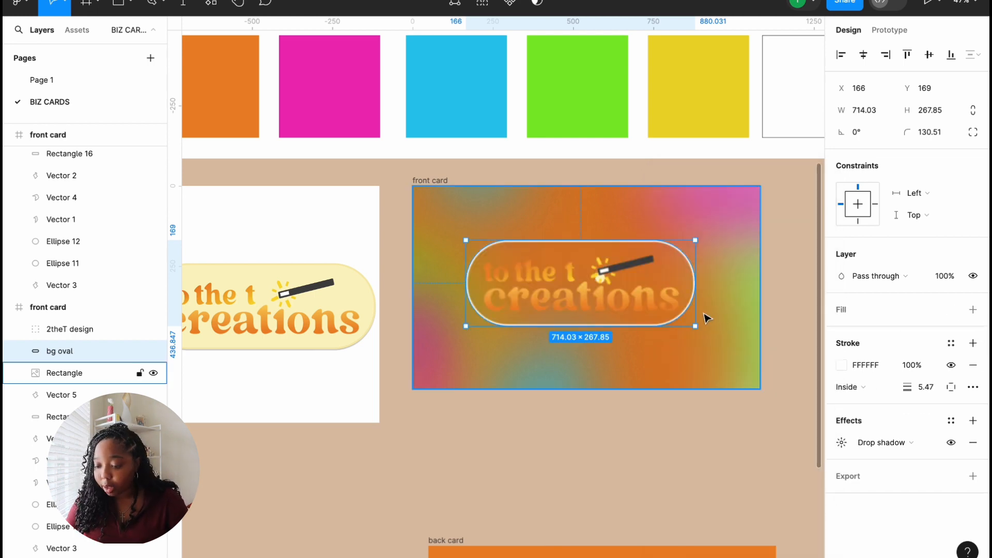
pyautogui.click(622, 300)
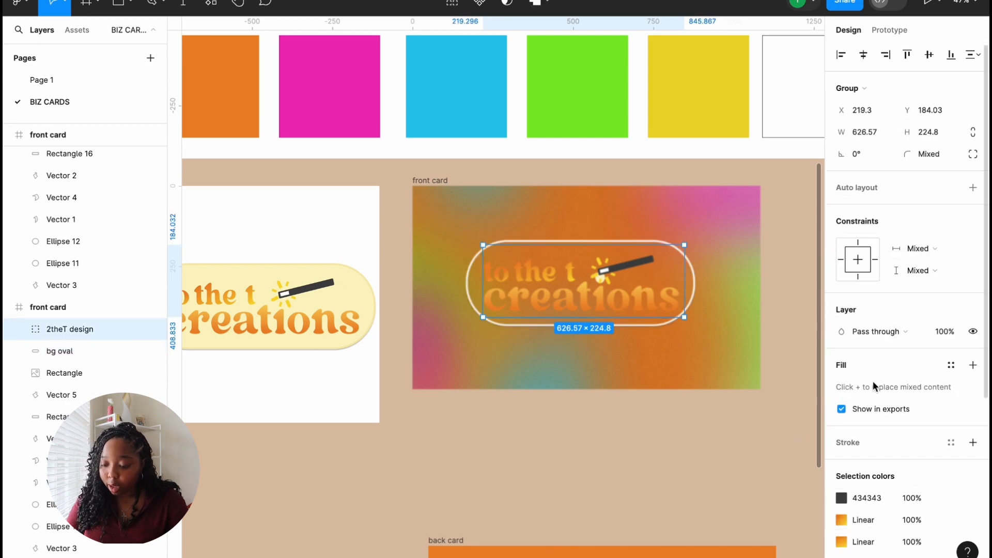
# Step: Switch the 'creations' text from linear gradient to a solid white fill
pyautogui.scroll(-1, 871, 410)
pyautogui.doubleClick(609, 296)
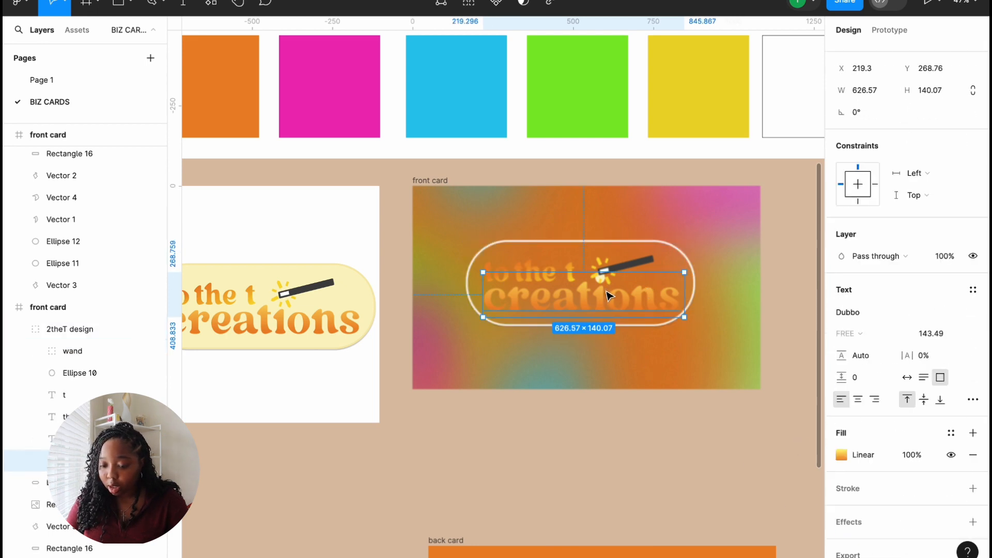
pyautogui.click(842, 454)
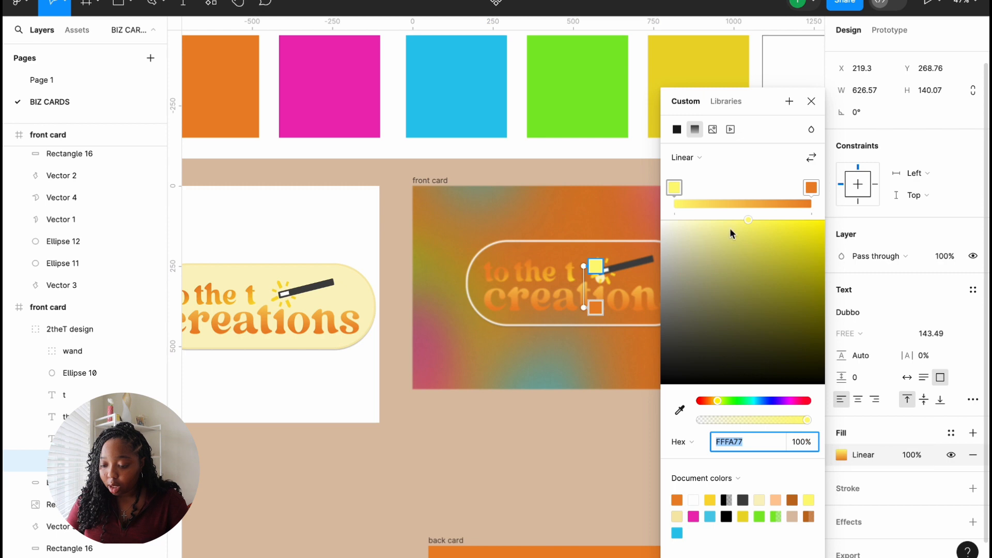
pyautogui.click(688, 159)
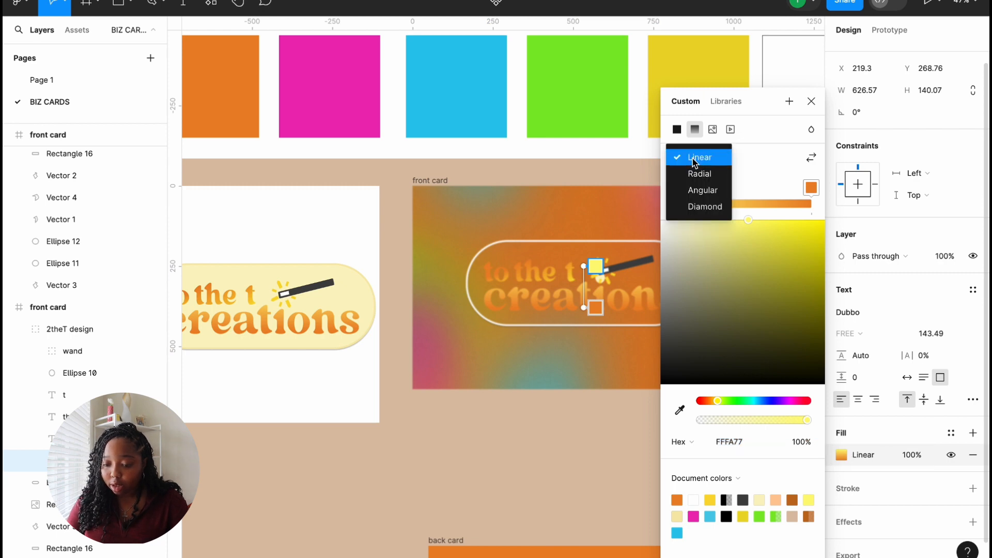
pyautogui.click(695, 162)
pyautogui.click(695, 162)
pyautogui.click(751, 169)
pyautogui.click(678, 129)
pyautogui.moveTo(748, 144); pyautogui.dragTo(546, 122)
# Step: Change the words 'to' and 'the' from gradient to solid white
pyautogui.click(543, 268)
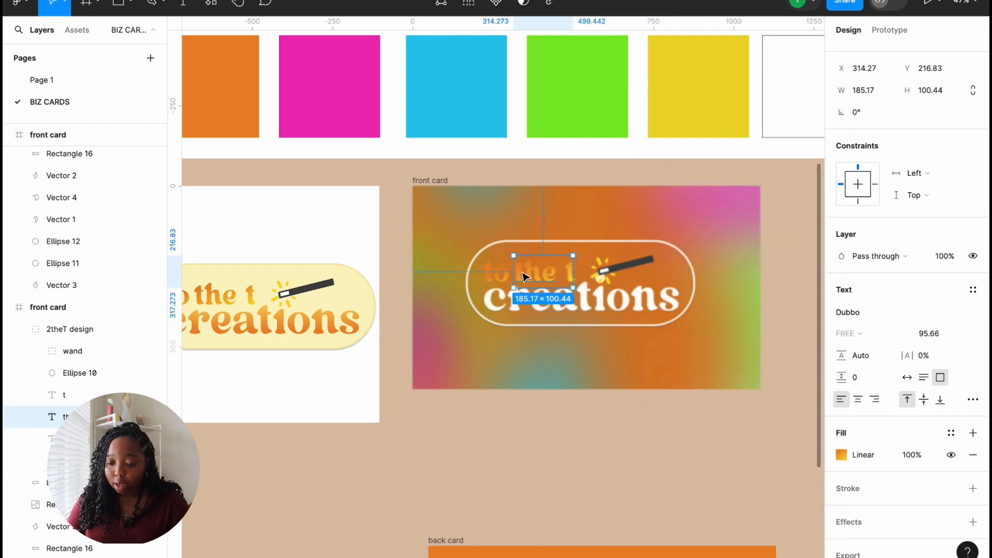
pyautogui.click(63, 438)
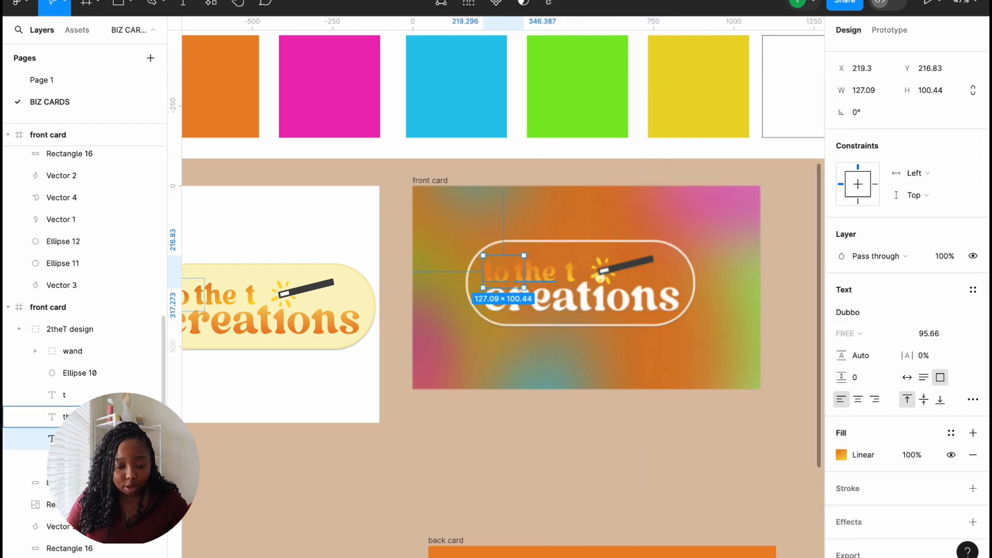
pyautogui.keyDown('shift'); pyautogui.click(71, 400); pyautogui.keyUp('shift')
pyautogui.scroll(-3, 910, 465)
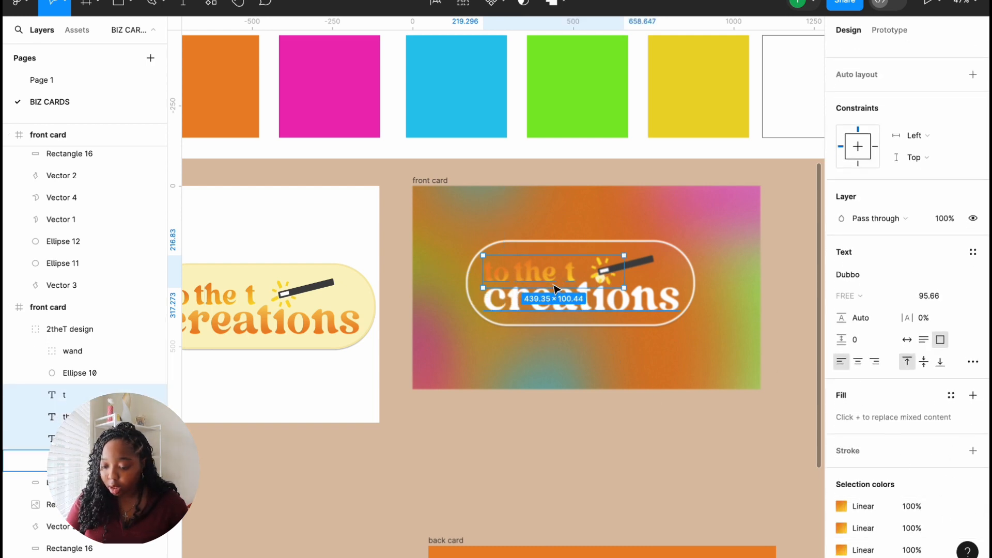
pyautogui.click(524, 273)
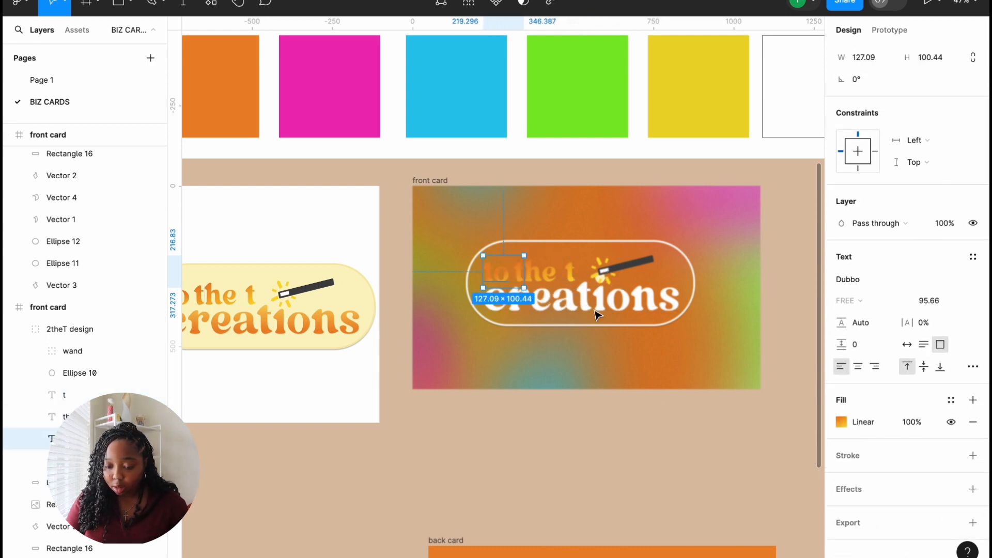
pyautogui.click(841, 422)
pyautogui.click(677, 129)
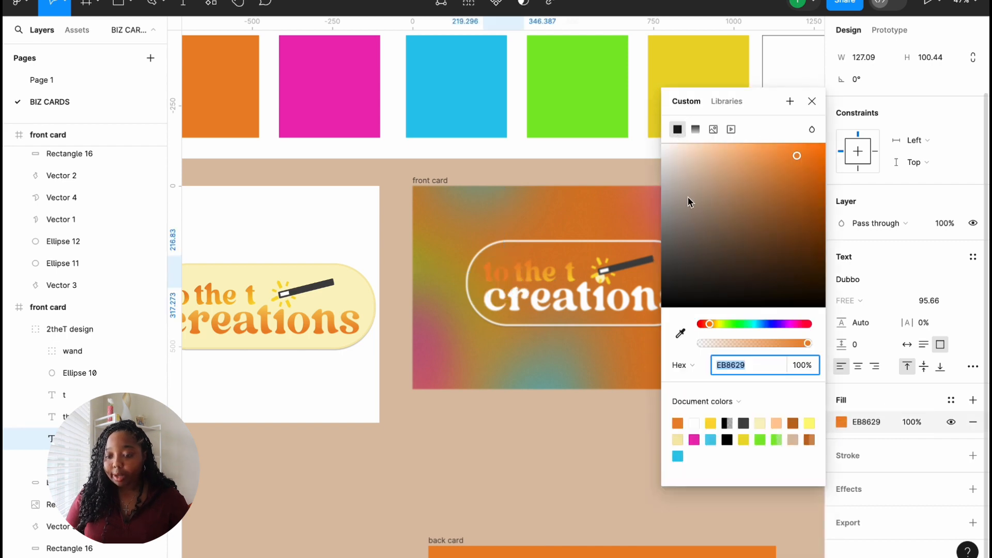
pyautogui.moveTo(805, 161); pyautogui.dragTo(553, 138)
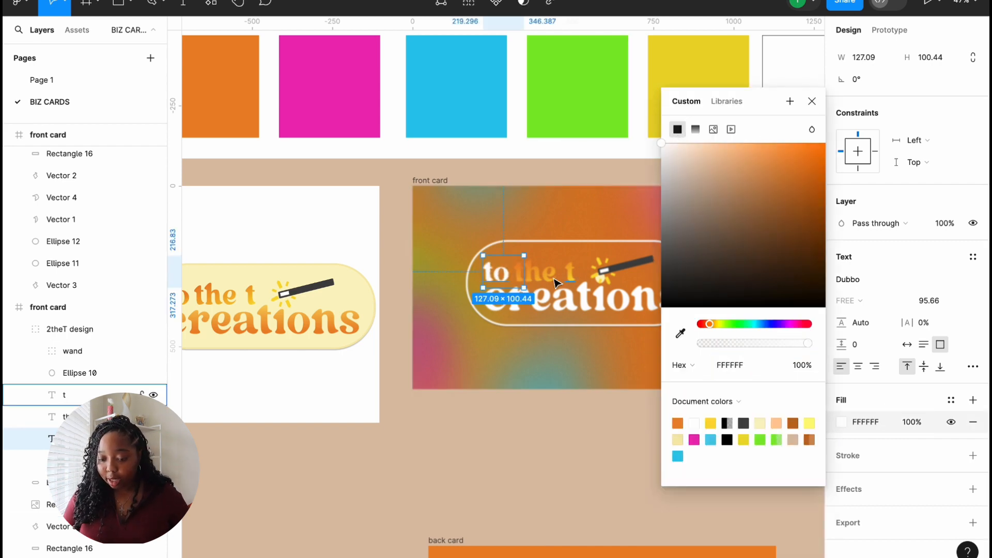
pyautogui.click(537, 279)
pyautogui.click(841, 421)
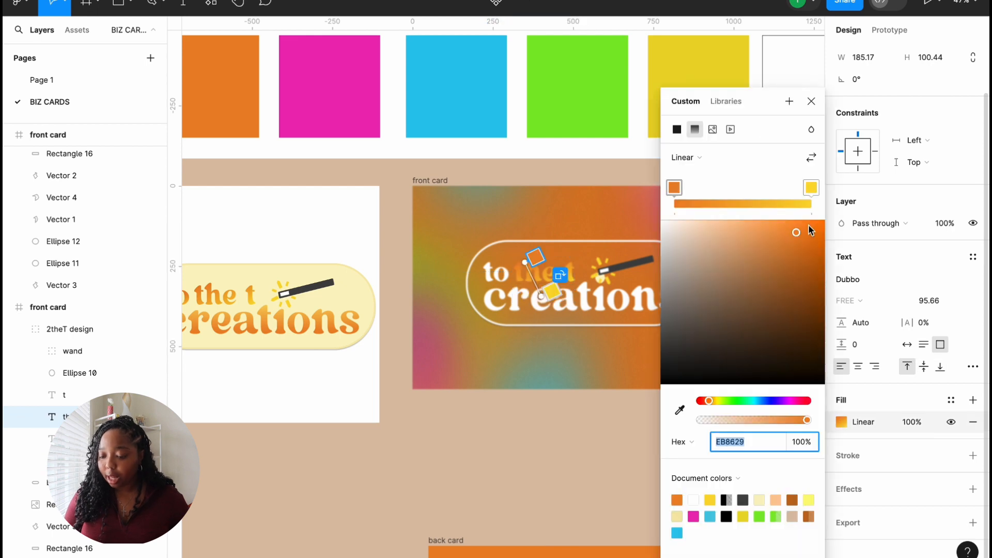
pyautogui.moveTo(796, 233); pyautogui.dragTo(594, 188)
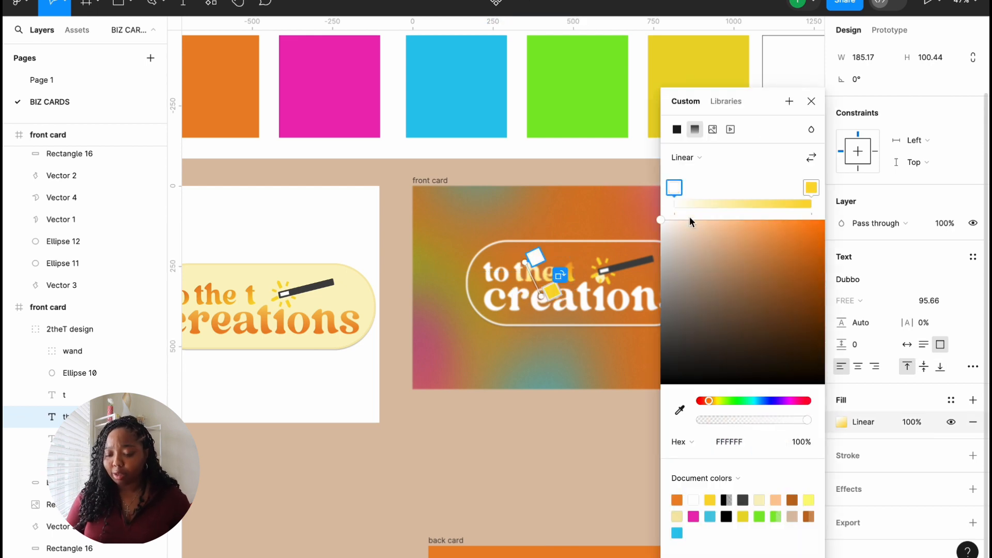
pyautogui.click(677, 129)
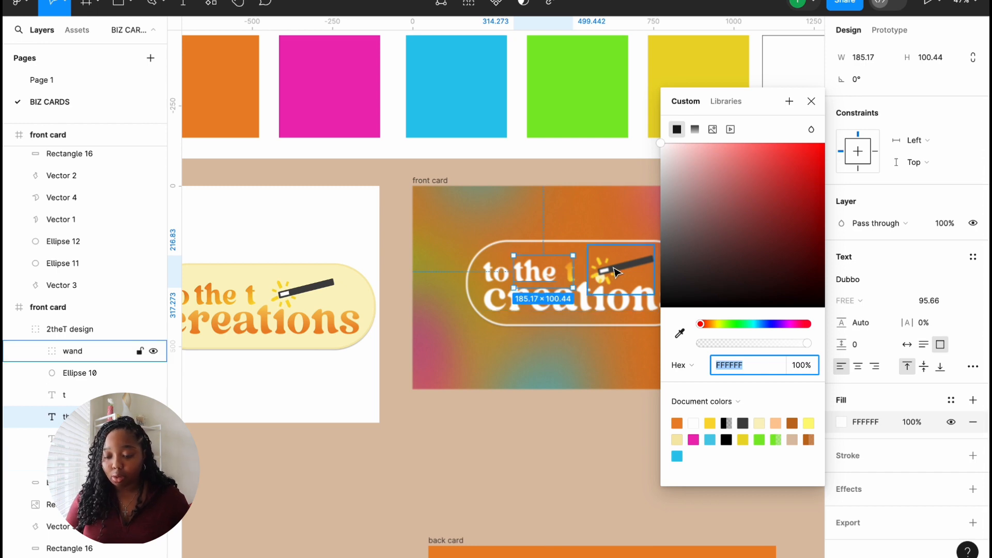
# Step: Make the standalone 't' solid white FFFFFF and fit the front card in view
pyautogui.click(575, 275)
pyautogui.doubleClick(572, 275)
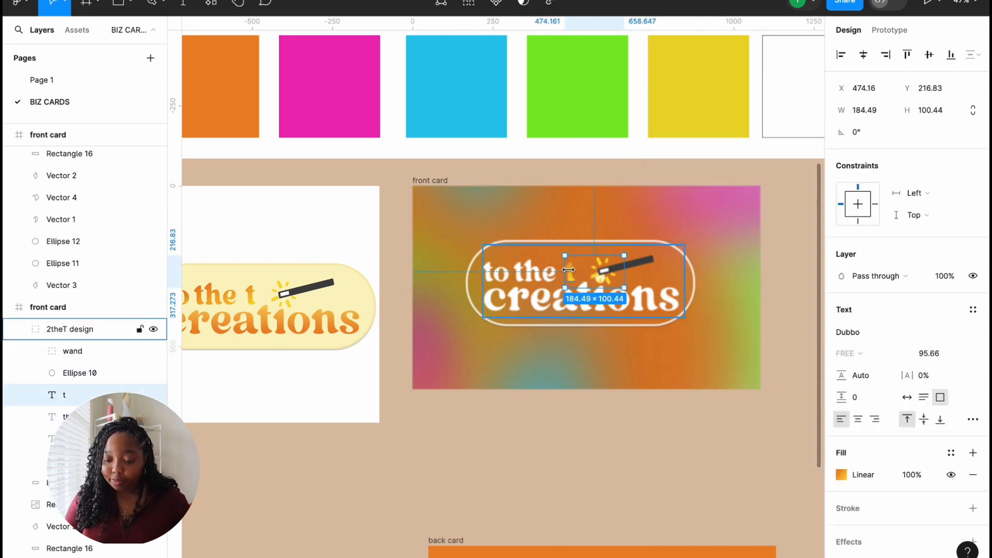
pyautogui.click(841, 474)
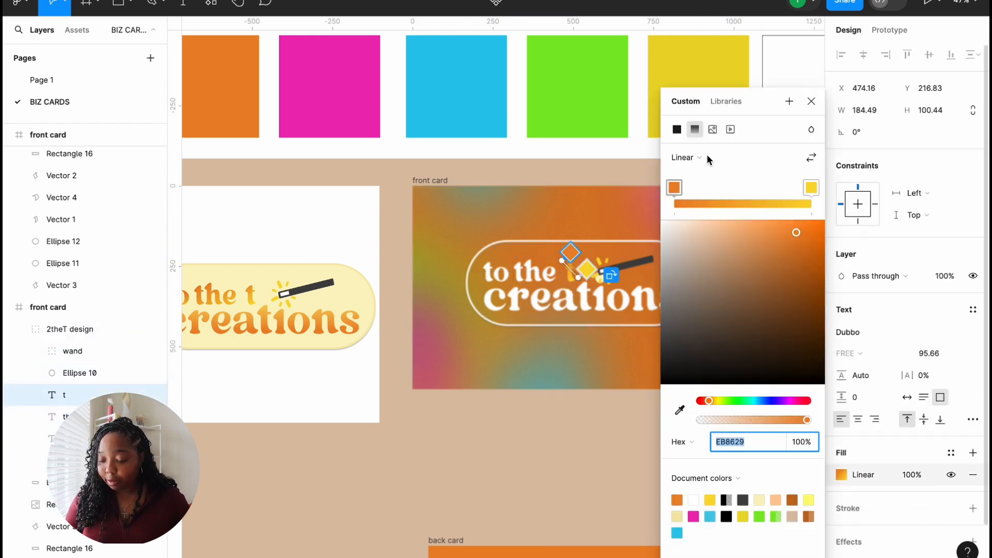
pyautogui.click(677, 129)
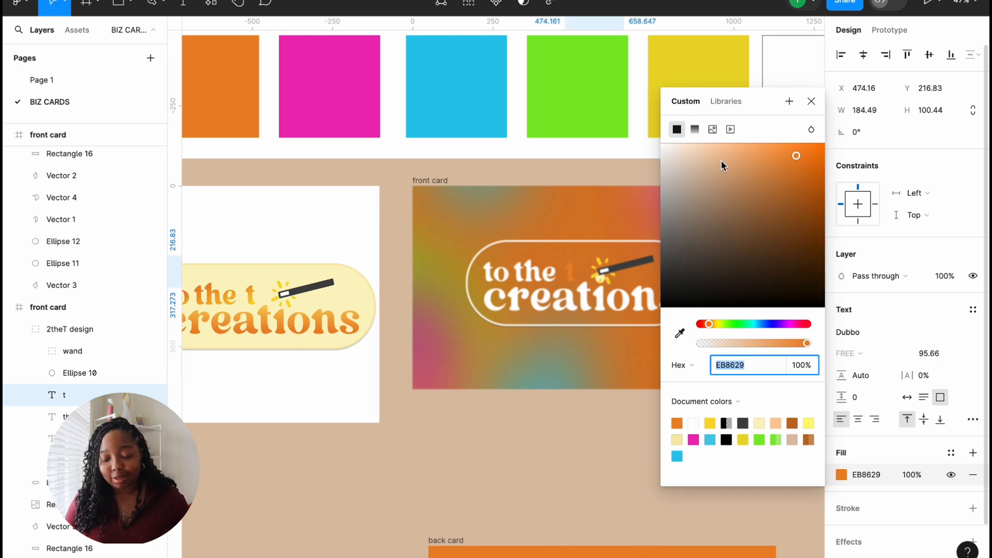
pyautogui.moveTo(800, 161); pyautogui.dragTo(593, 126)
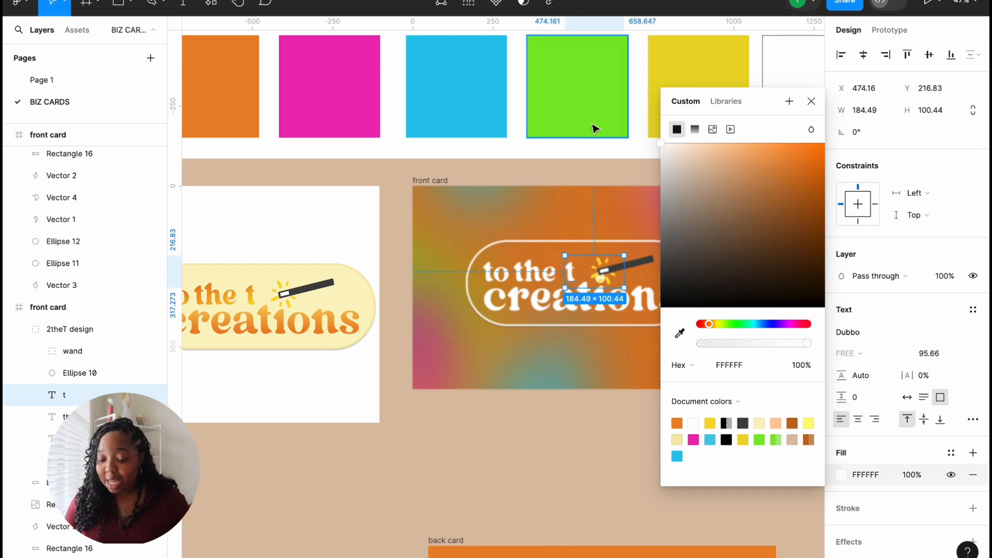
pyautogui.click(815, 101)
pyautogui.click(693, 284)
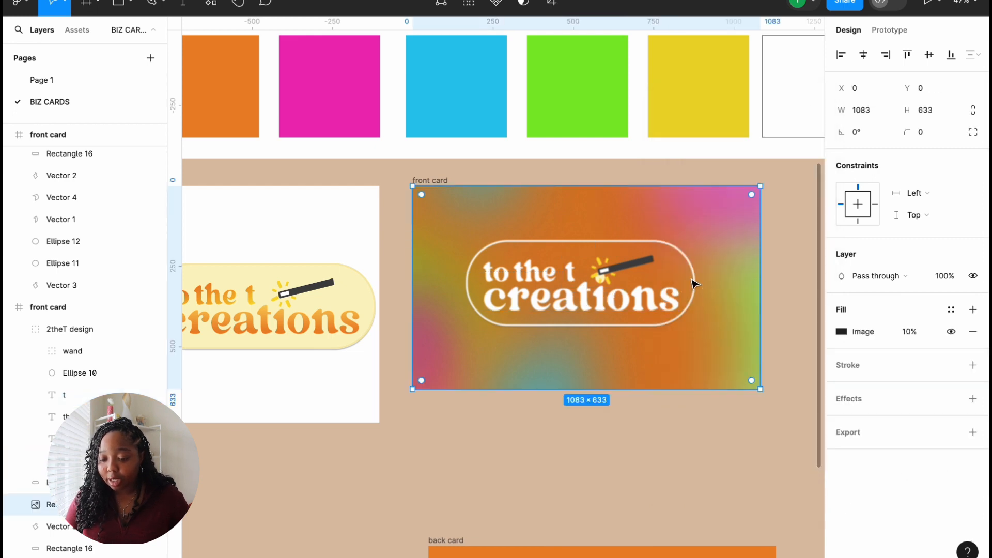
pyautogui.hotkey('shift', '2')
pyautogui.hscroll(-5, 693, 284)
pyautogui.hscroll(2, 690, 288)
pyautogui.scroll(-5, 690, 287)
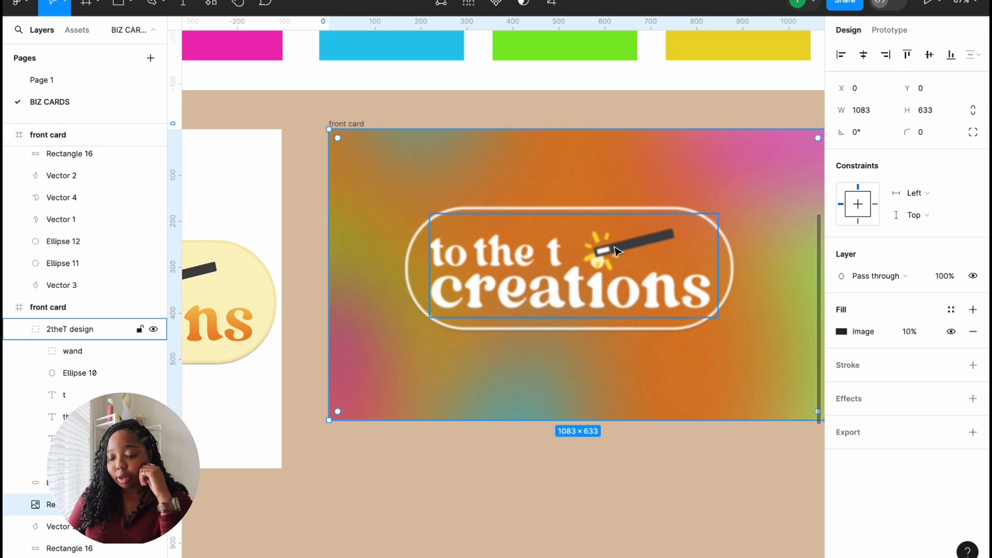
pyautogui.scroll(-3, 671, 347)
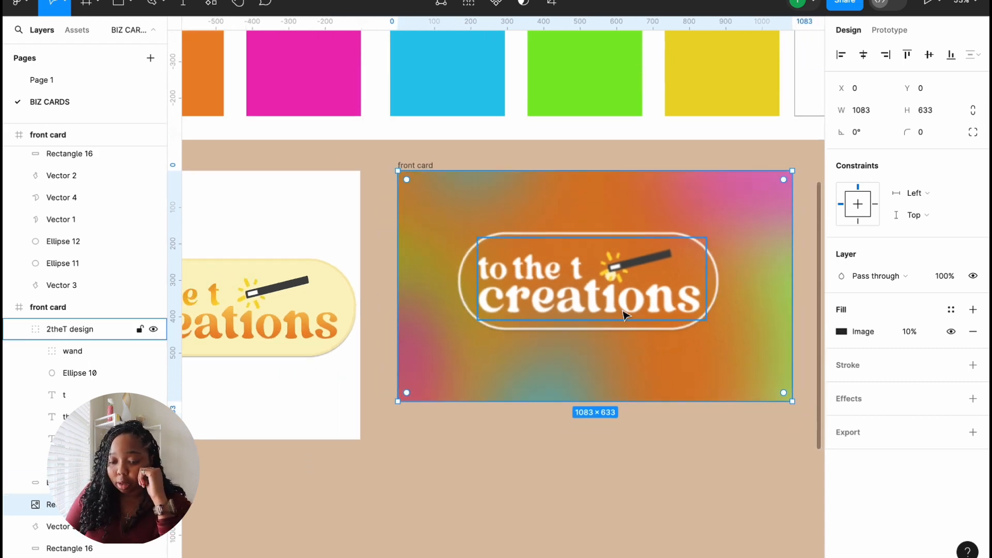
# Step: Shift the wand inside the logo group, revealing the yellow dot
pyautogui.hscroll(-3, 651, 328)
pyautogui.hscroll(-2, 479, 321)
pyautogui.hscroll(6, 408, 308)
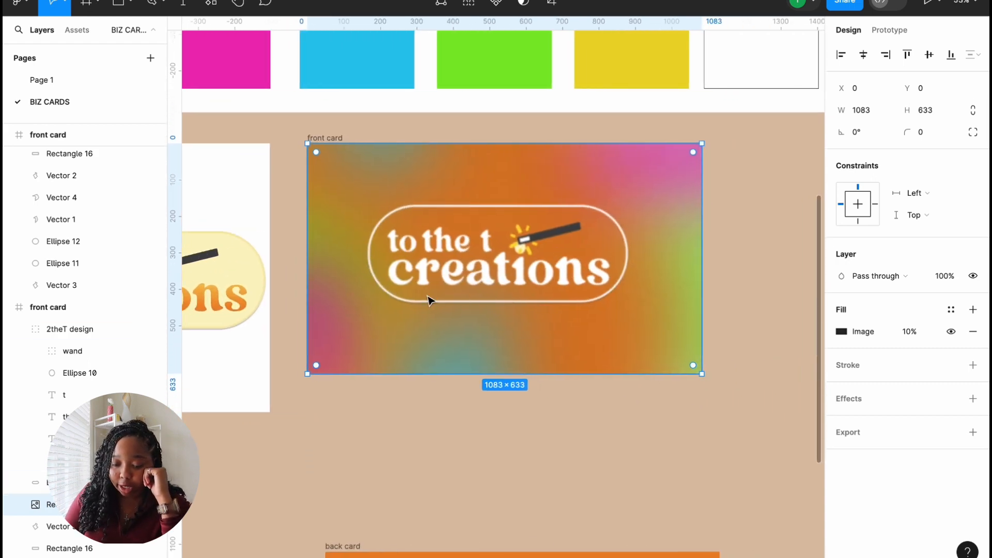
pyautogui.click(725, 250)
pyautogui.click(685, 195)
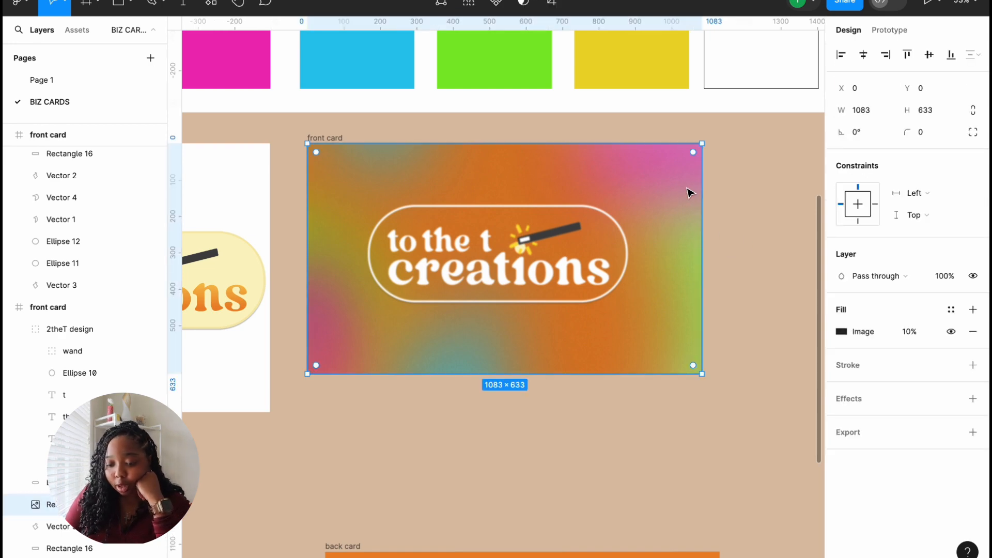
pyautogui.click(536, 248)
pyautogui.scroll(2, 536, 242)
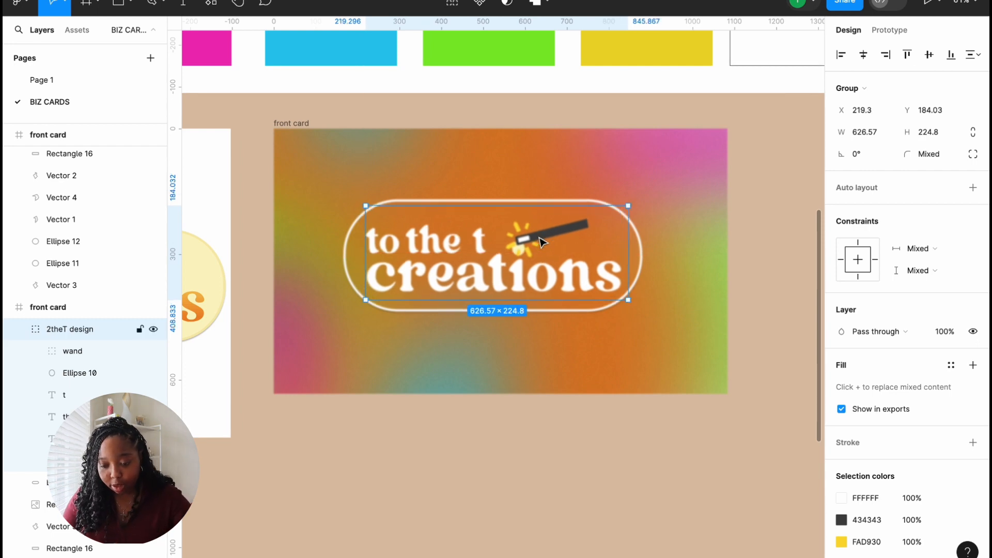
pyautogui.doubleClick(549, 238)
pyautogui.moveTo(549, 239)
pyautogui.mouseDown()
pyautogui.moveTo(592, 239)
pyautogui.moveTo(548, 247)
pyautogui.mouseUp()
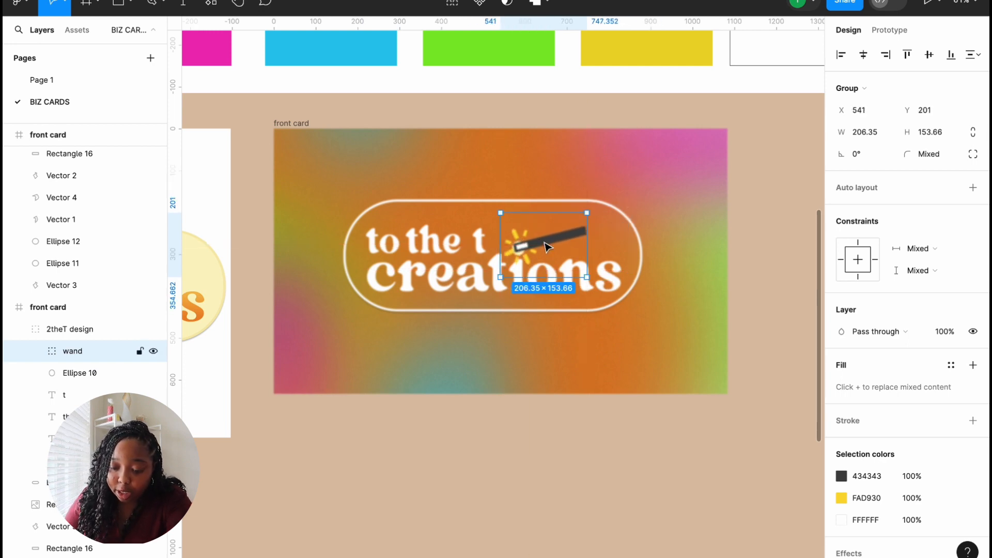
# Step: Move the wand outside the oval outline and draw a 45×50 rectangle beside the 't'
pyautogui.click(631, 243)
pyautogui.click(563, 244)
pyautogui.click(562, 243)
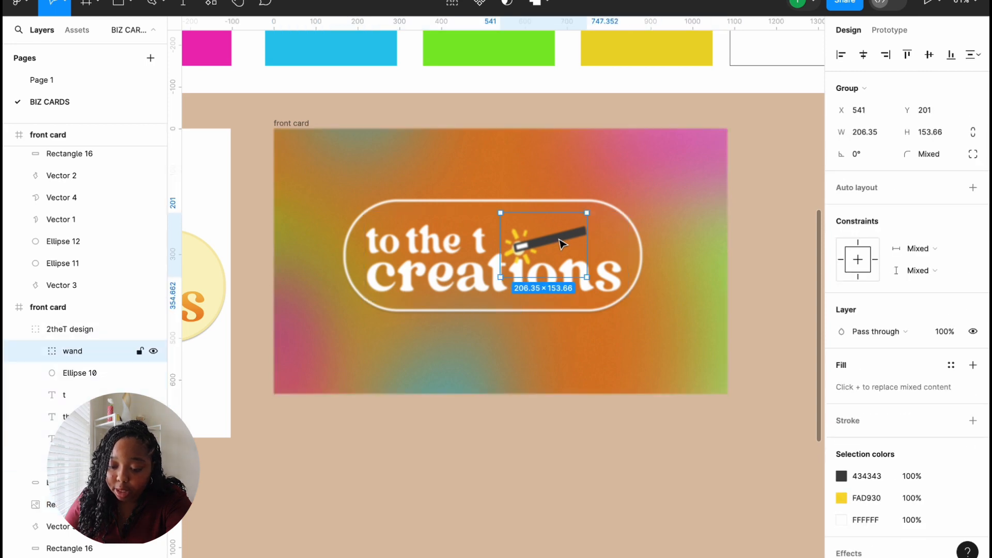
pyautogui.moveTo(562, 244); pyautogui.dragTo(636, 237)
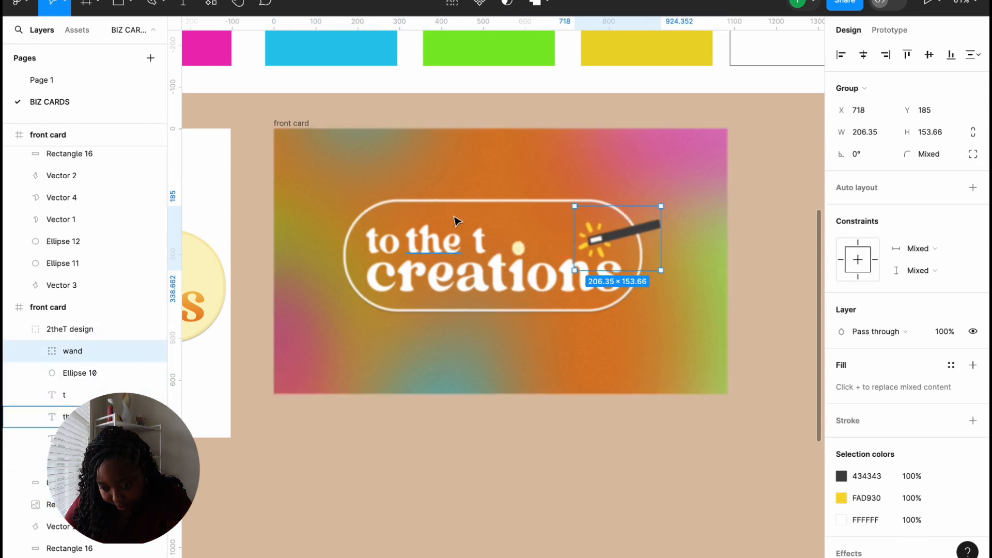
pyautogui.click(119, 6)
pyautogui.moveTo(530, 228); pyautogui.dragTo(551, 248)
# Step: Fill the rectangle with the card's orange D87D29 and move it over the yellow dot
pyautogui.click(840, 333)
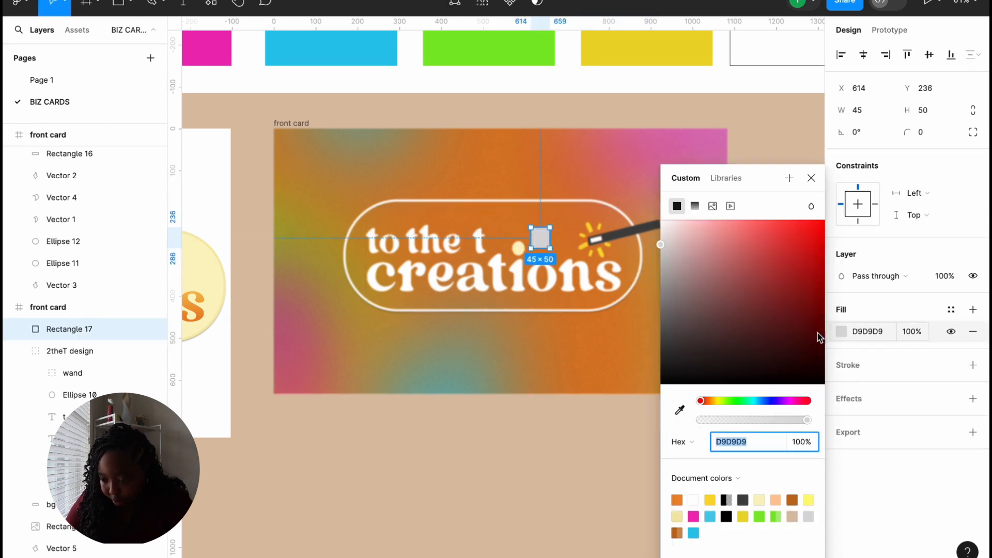
pyautogui.click(679, 410)
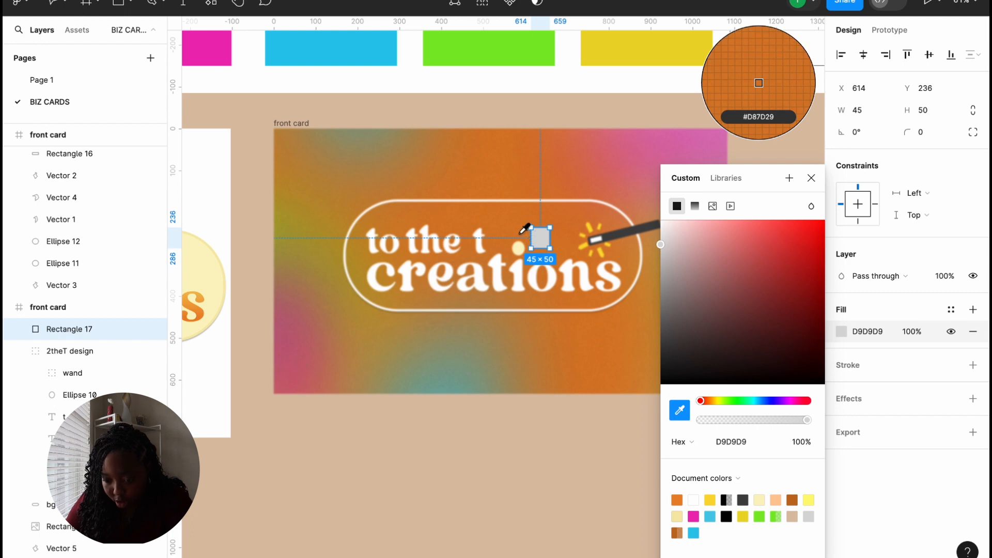
pyautogui.click(543, 247)
pyautogui.moveTo(543, 247); pyautogui.dragTo(520, 254)
pyautogui.click(563, 417)
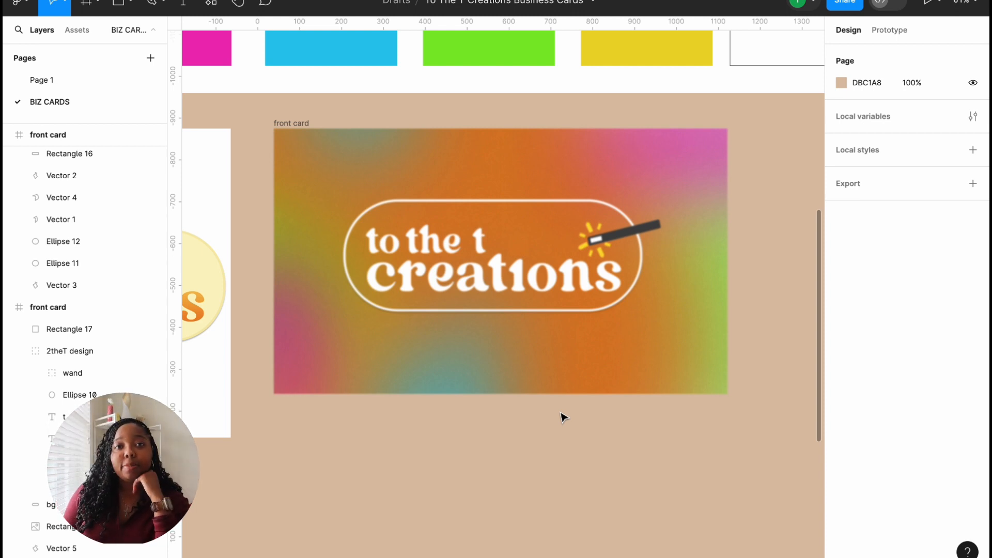
# Step: Rename the rectangle 'i cover', put it in the logo group, and reposition the wand over 'creations'
pyautogui.doubleClick(606, 238)
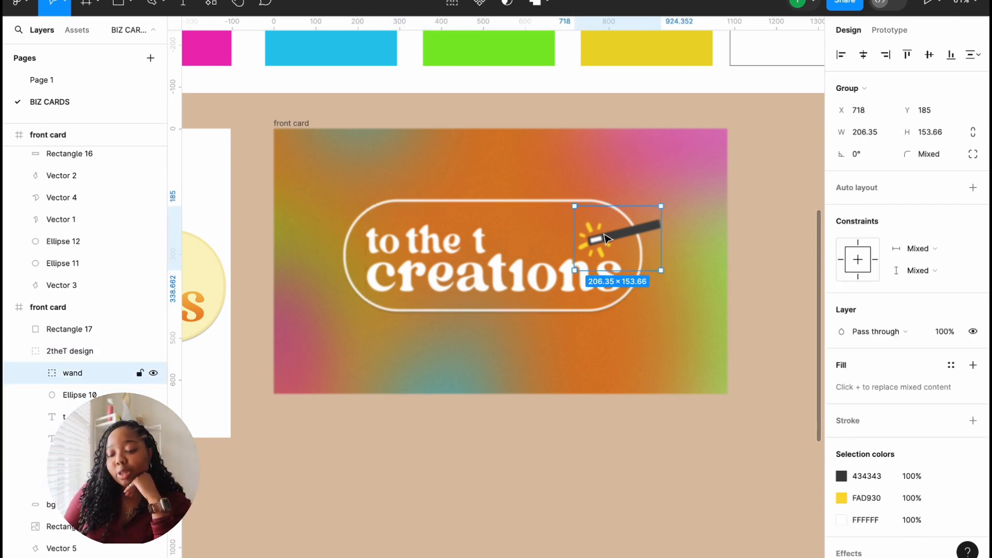
pyautogui.moveTo(605, 238); pyautogui.dragTo(539, 238)
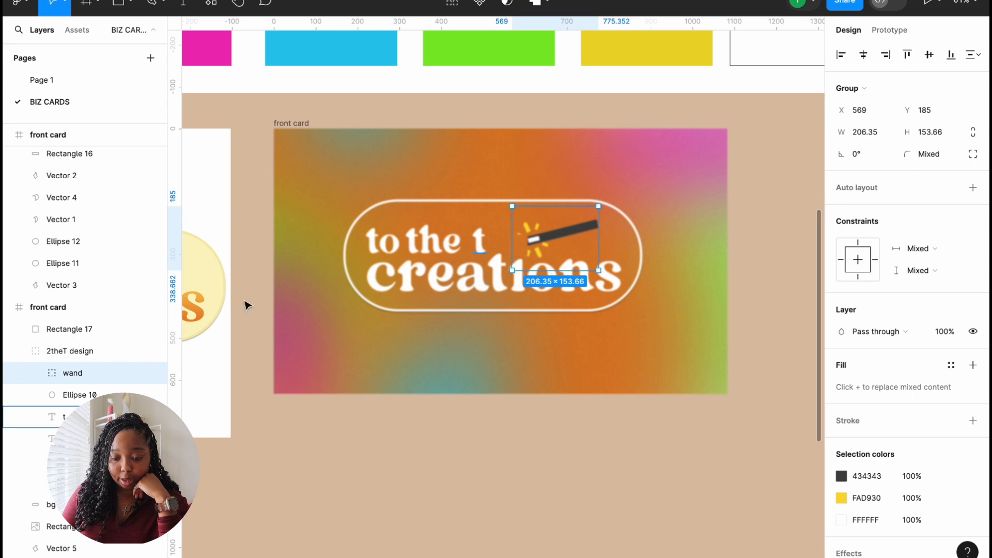
pyautogui.click(72, 331)
pyautogui.doubleClick(73, 331)
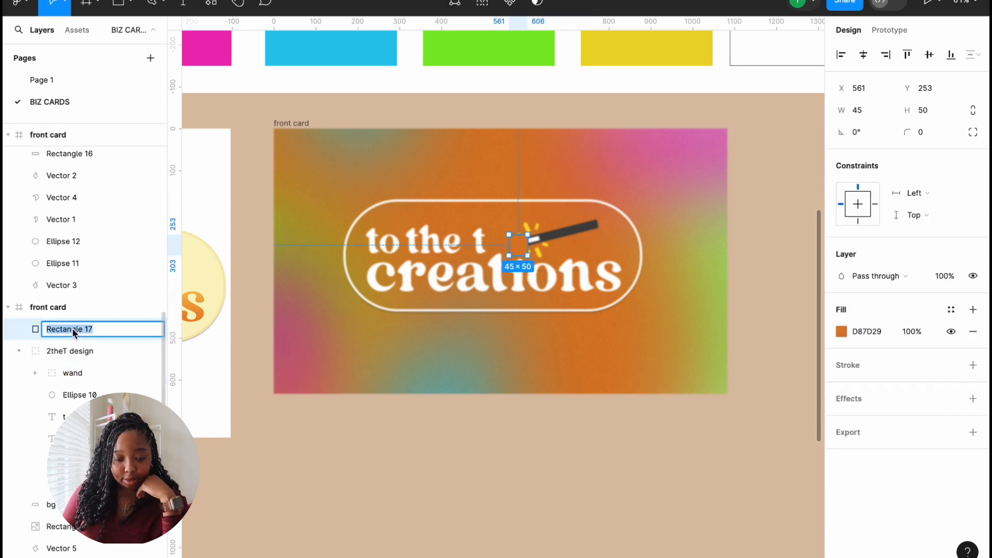
pyautogui.write('i cover')
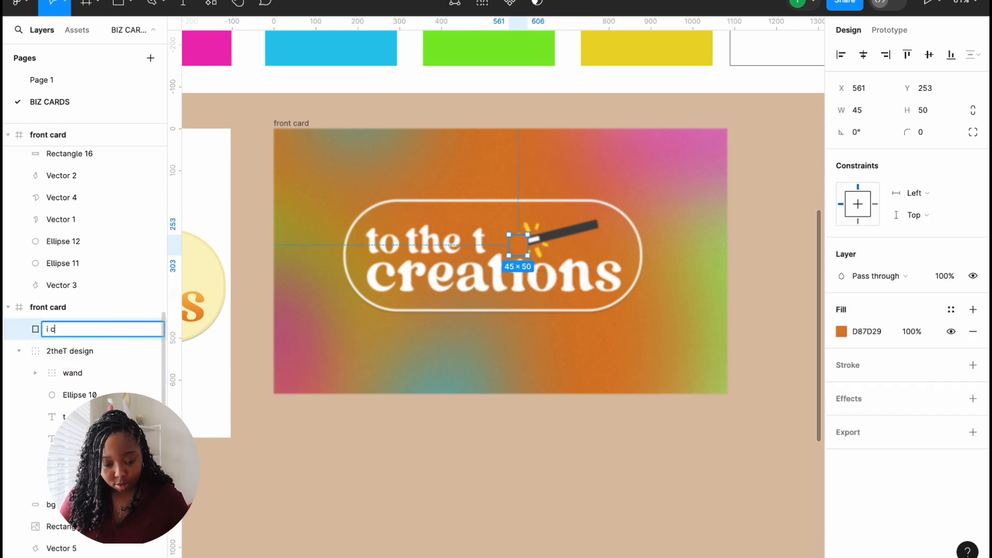
pyautogui.press('Return')
pyautogui.moveTo(92, 331); pyautogui.dragTo(99, 366)
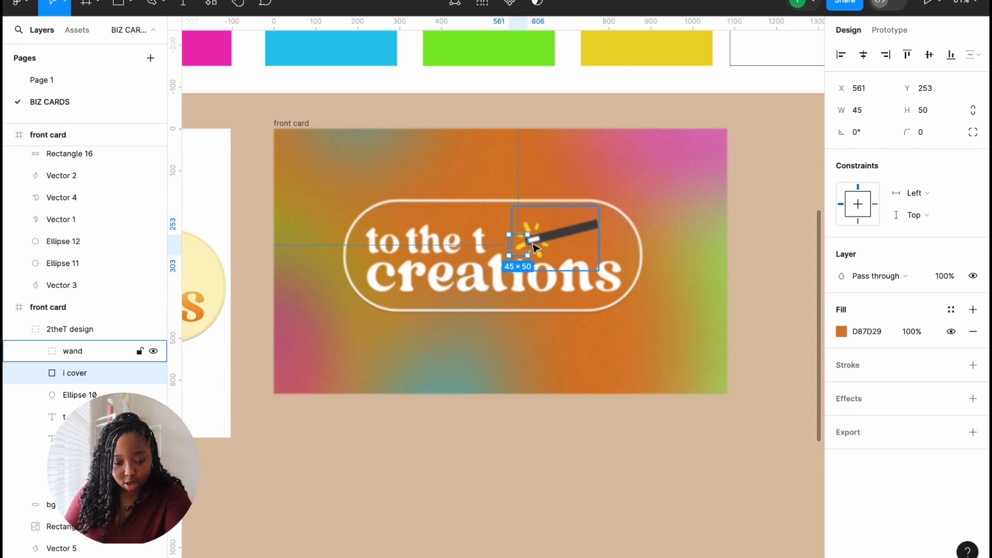
pyautogui.click(91, 350)
pyautogui.moveTo(559, 240); pyautogui.dragTo(546, 241)
# Step: Make the wand's dark bar white
pyautogui.click(602, 305)
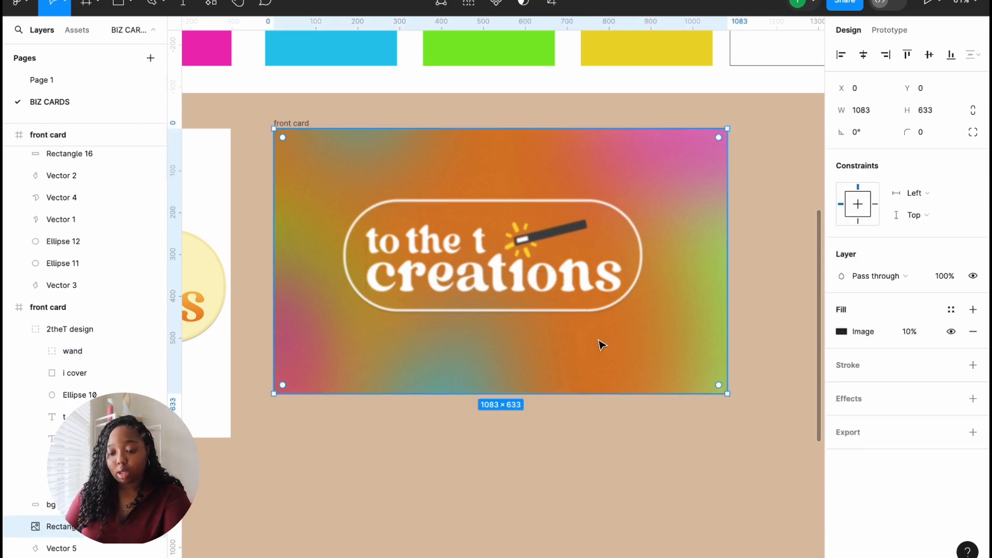
pyautogui.doubleClick(547, 235)
pyautogui.doubleClick(548, 235)
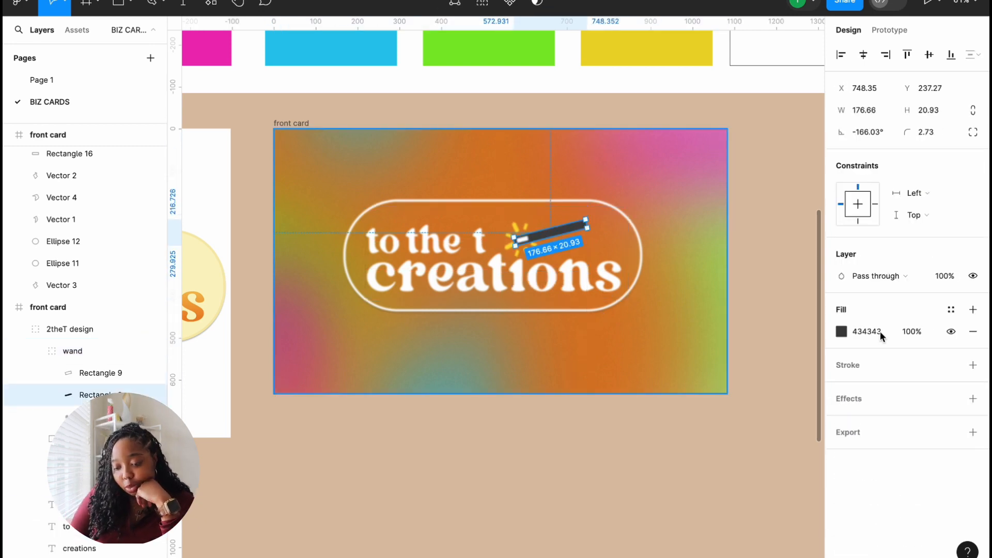
pyautogui.click(845, 333)
pyautogui.moveTo(660, 343); pyautogui.dragTo(643, 297)
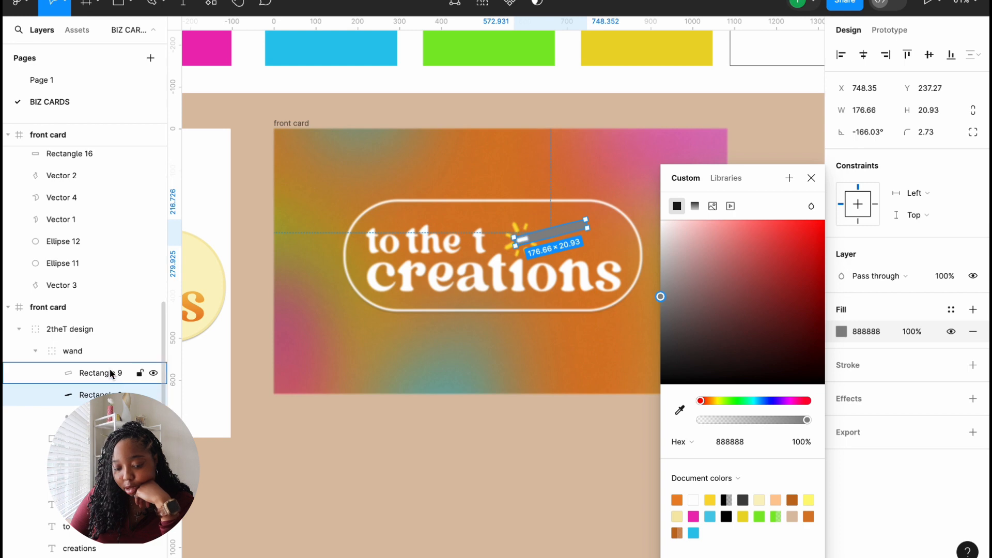
# Step: Set the wand tip Rectangle 9 to D9D8D8 and the grey bar to FFFFFF
pyautogui.click(111, 373)
pyautogui.click(842, 332)
pyautogui.moveTo(661, 220); pyautogui.dragTo(662, 247)
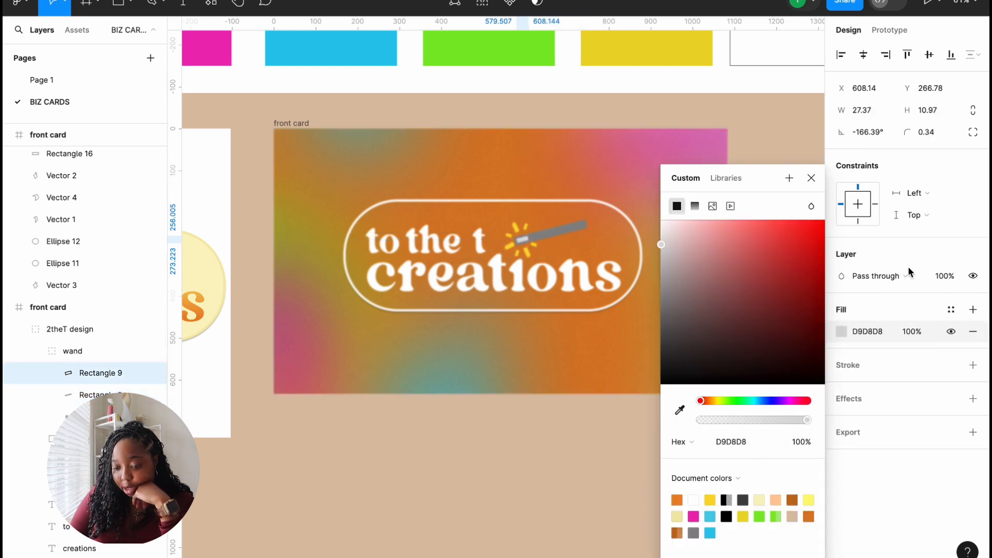
pyautogui.click(93, 394)
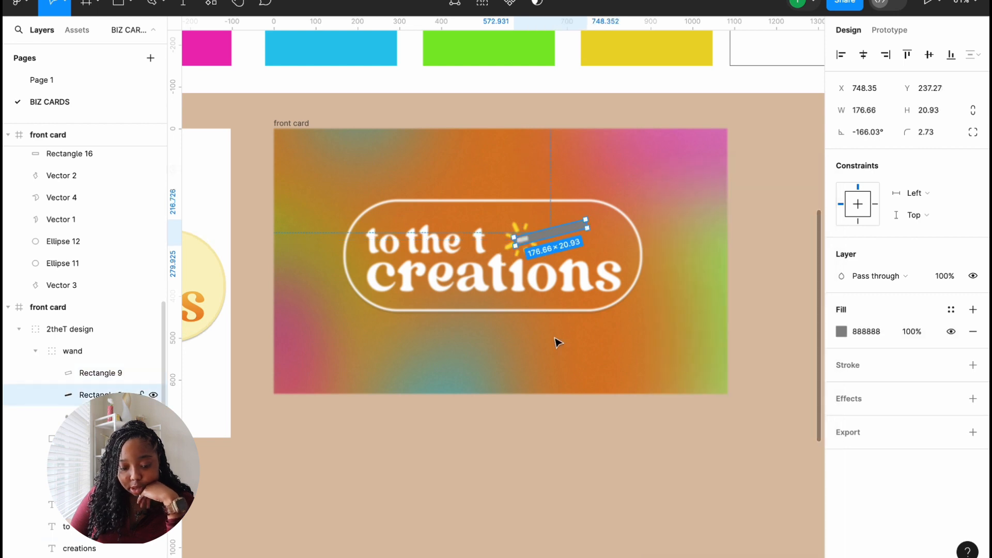
pyautogui.click(841, 332)
pyautogui.moveTo(660, 299); pyautogui.dragTo(660, 220)
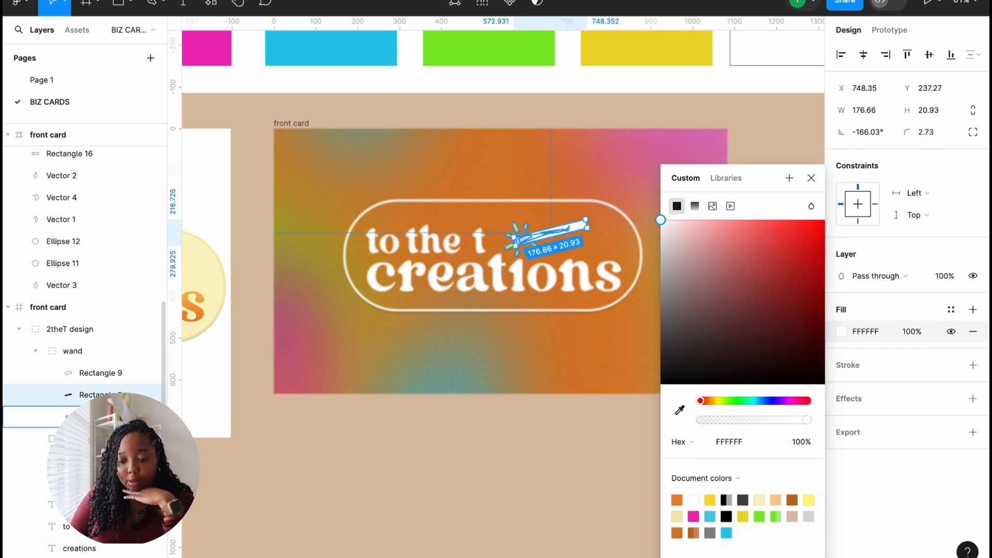
pyautogui.click(93, 417)
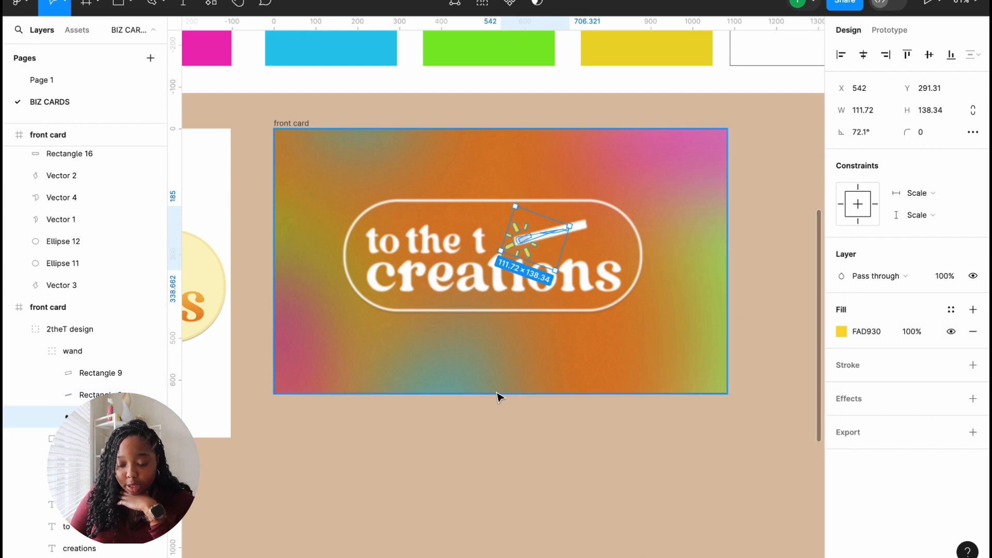
pyautogui.scroll(5, 498, 397)
# Step: Collapse the 2theT design group and locate the card's 10% image background layer
pyautogui.click(529, 334)
pyautogui.scroll(5, 531, 335)
pyautogui.hscroll(1, 528, 331)
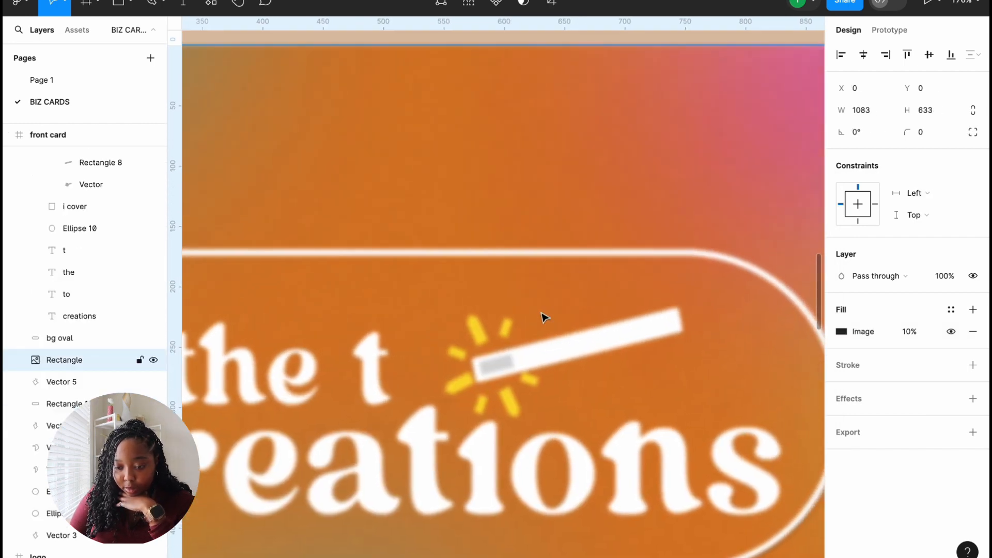
pyautogui.scroll(-10, 314, 412)
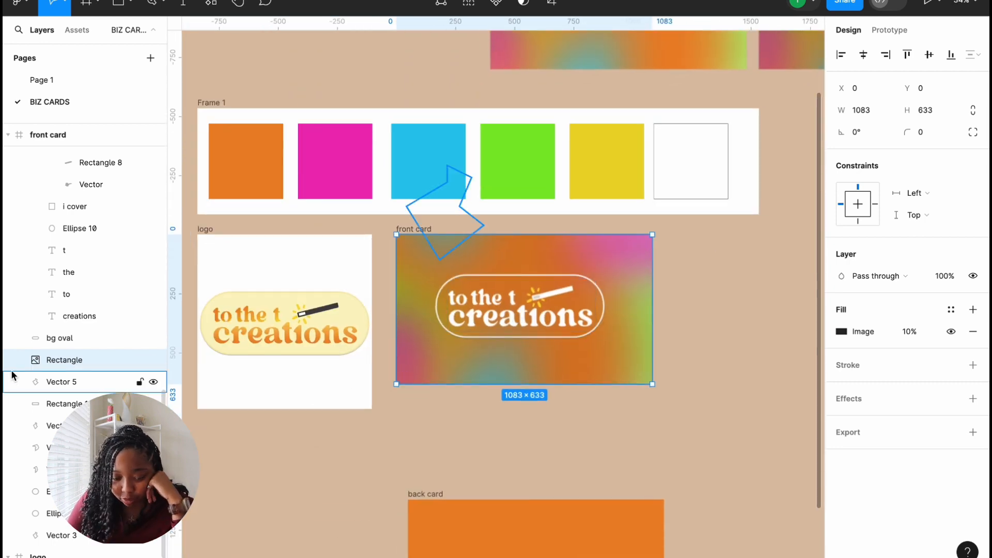
pyautogui.scroll(5, 12, 376)
pyautogui.scroll(-2, 11, 374)
pyautogui.scroll(-1, 12, 375)
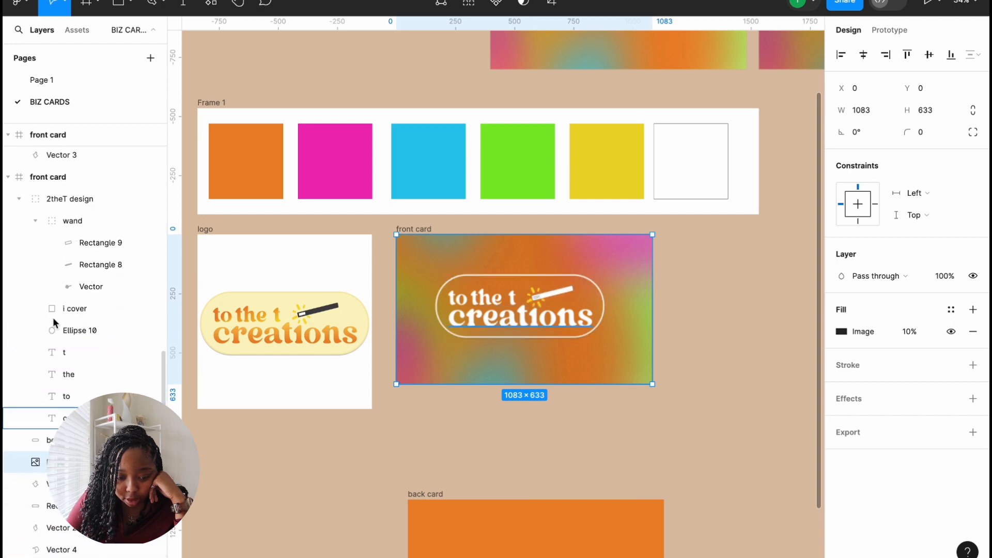
pyautogui.click(18, 200)
pyautogui.click(72, 199)
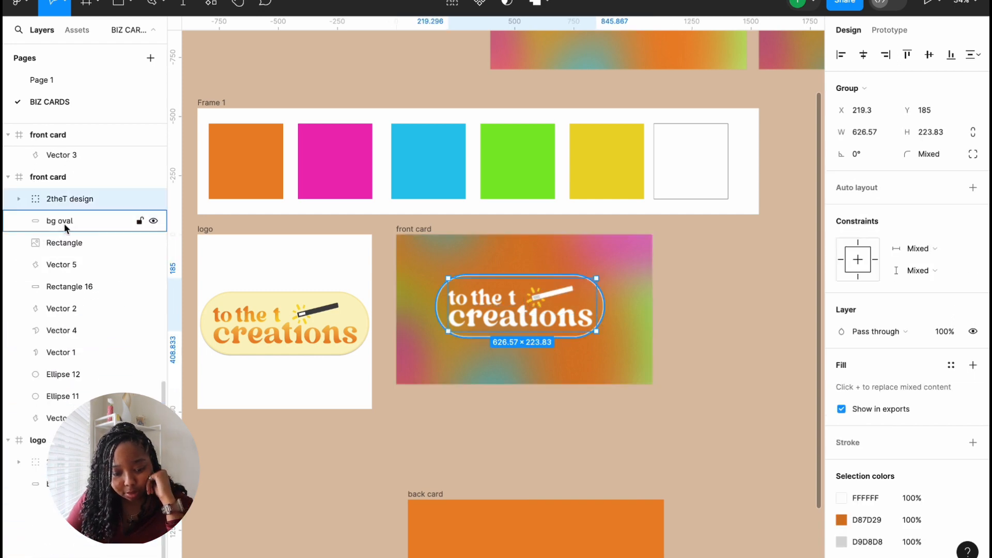
pyautogui.click(65, 223)
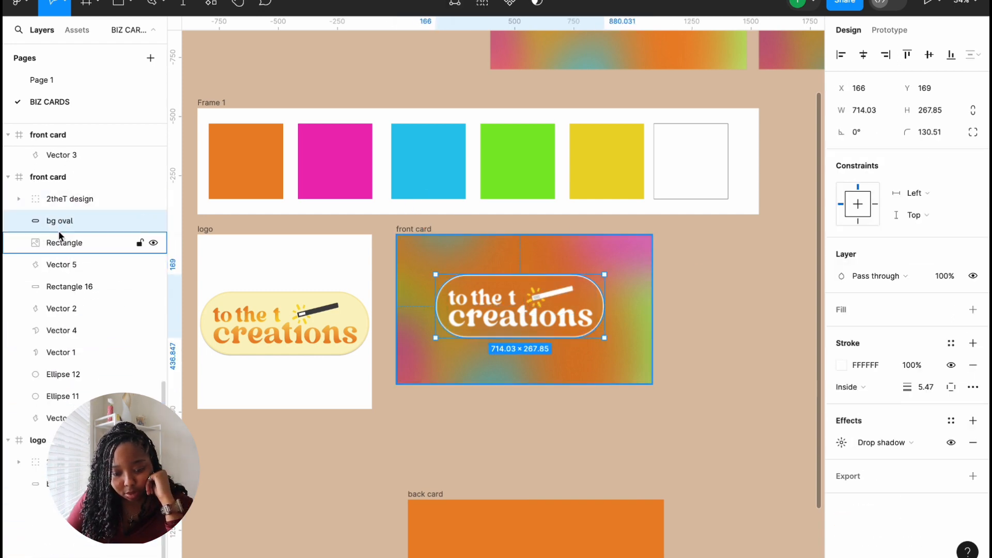
pyautogui.click(58, 241)
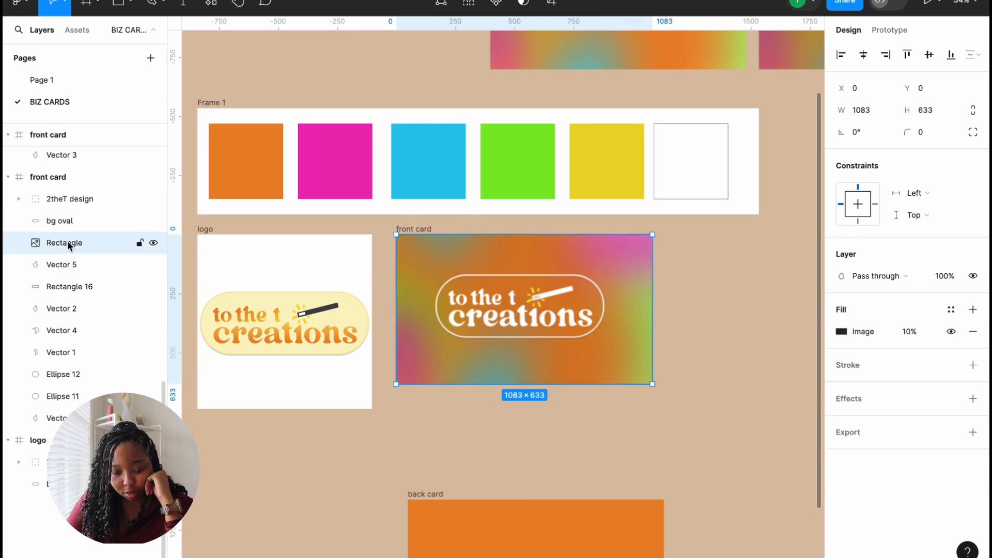
pyautogui.click(67, 264)
pyautogui.click(69, 246)
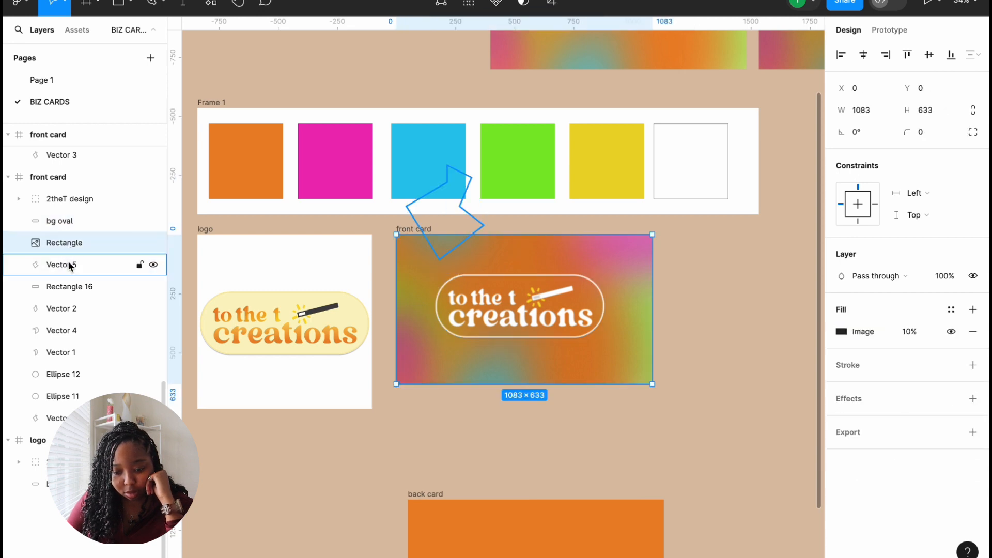
# Step: Rename the image background layer 'noise' and reselect the bg oval
pyautogui.doubleClick(64, 241)
pyautogui.write('noise')
pyautogui.press('Return')
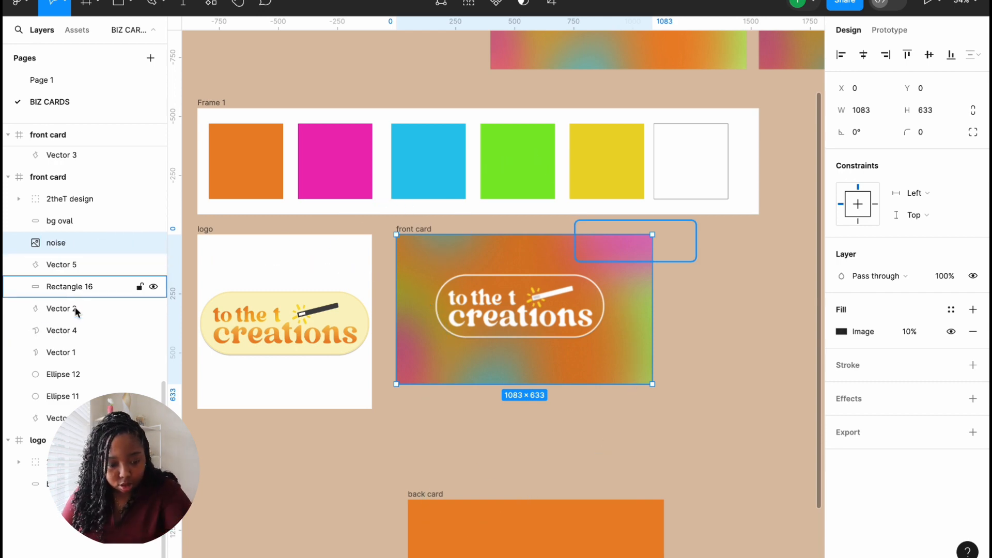
pyautogui.click(55, 223)
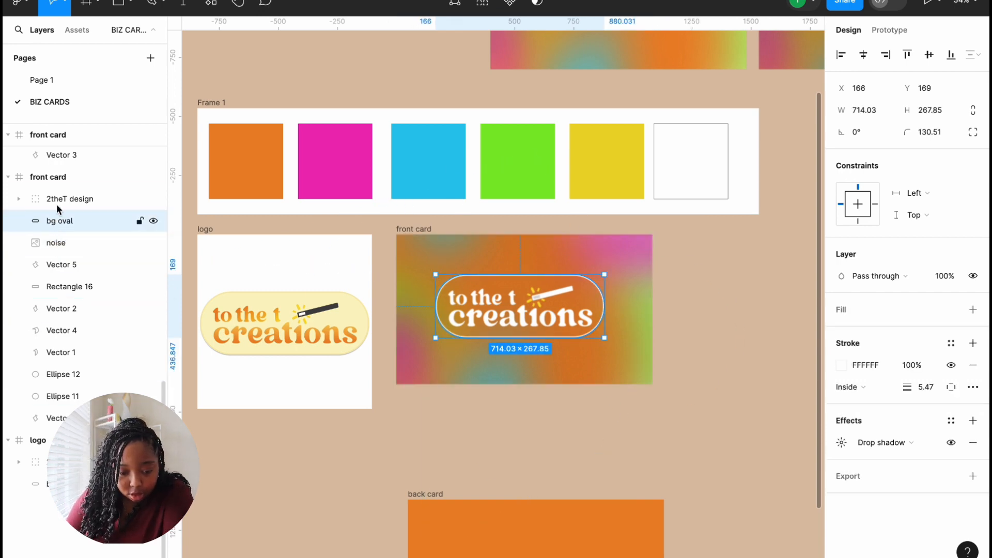
pyautogui.click(362, 454)
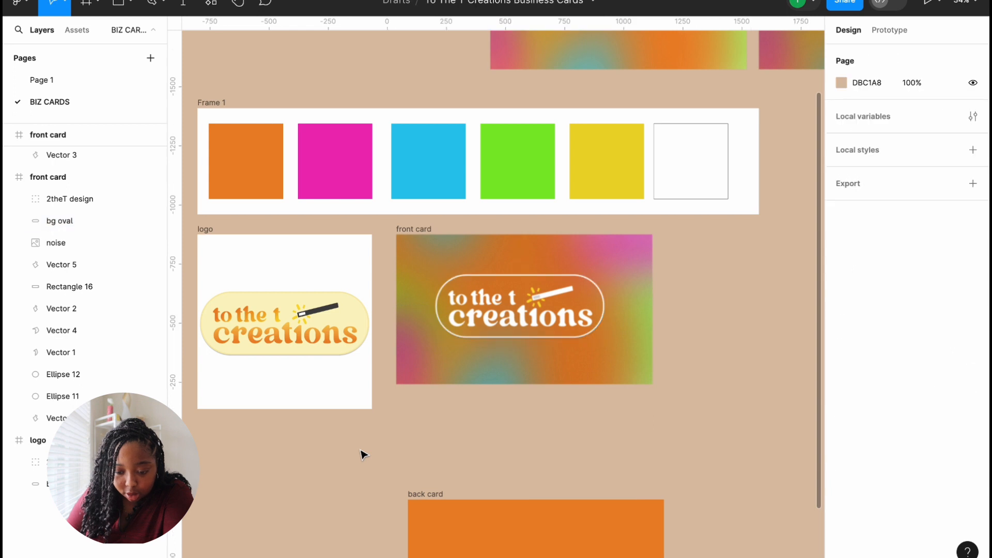
pyautogui.click(603, 302)
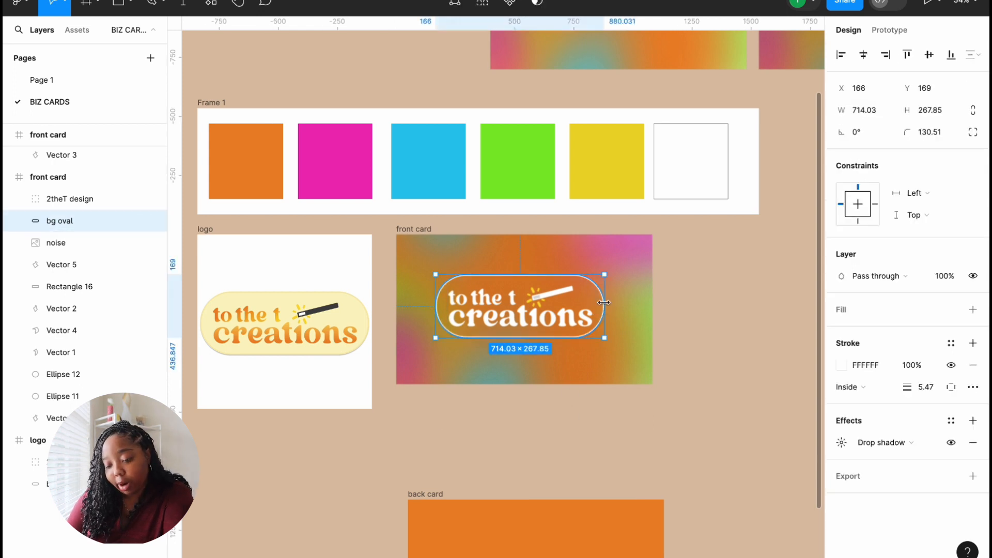
# Step: Scale the bg oval and 2theT design logo together to 1.2x and centre them on the card
pyautogui.keyDown('shift'); pyautogui.click(100, 199); pyautogui.keyUp('shift')
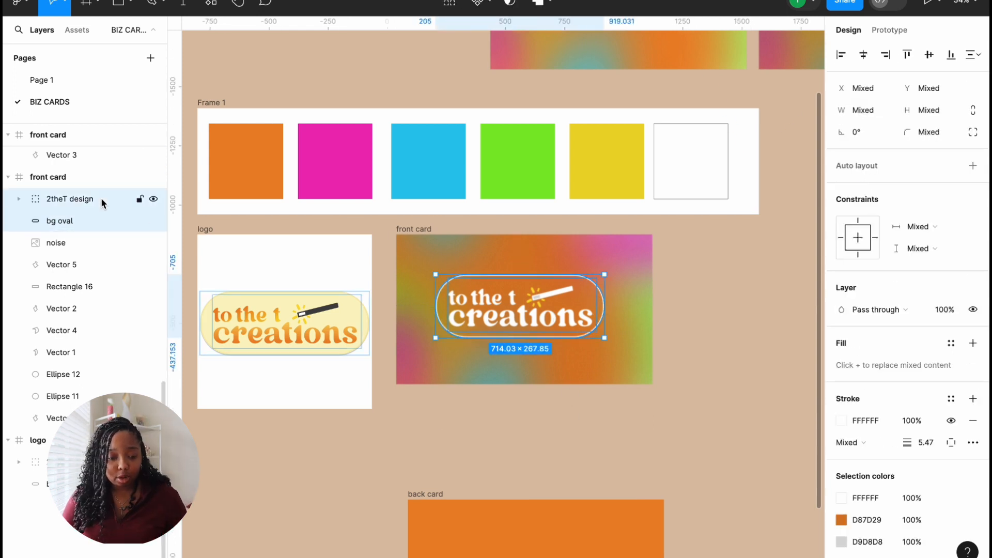
pyautogui.press('k')
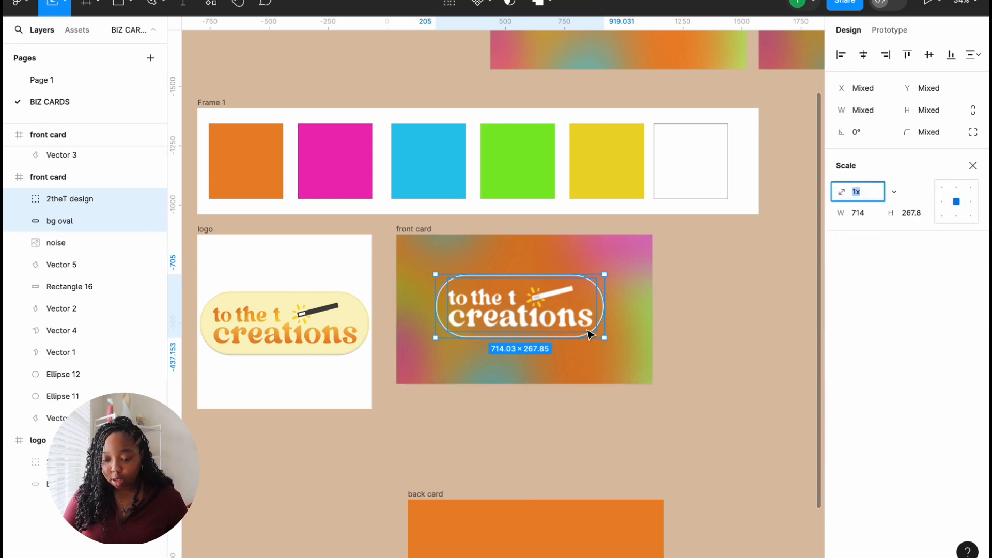
pyautogui.moveTo(604, 340); pyautogui.dragTo(667, 363)
pyautogui.moveTo(585, 334); pyautogui.dragTo(558, 325)
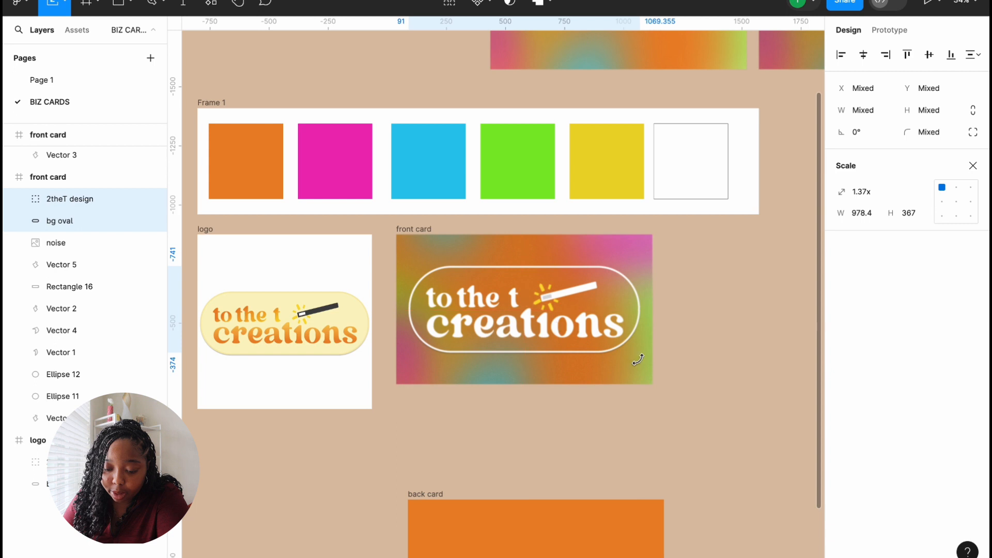
pyautogui.moveTo(640, 355); pyautogui.dragTo(571, 333)
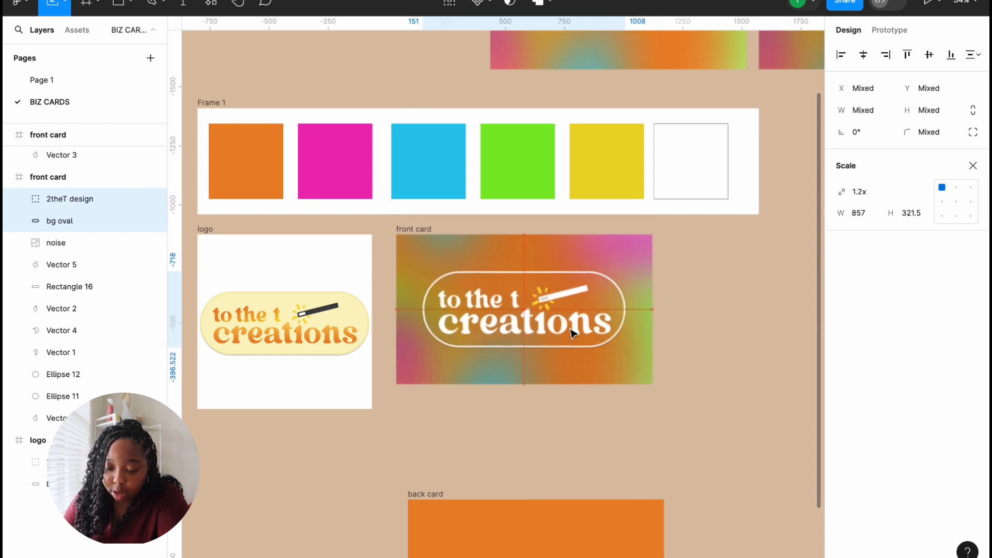
# Step: Duplicate the whole front card beside the original
pyautogui.click(721, 345)
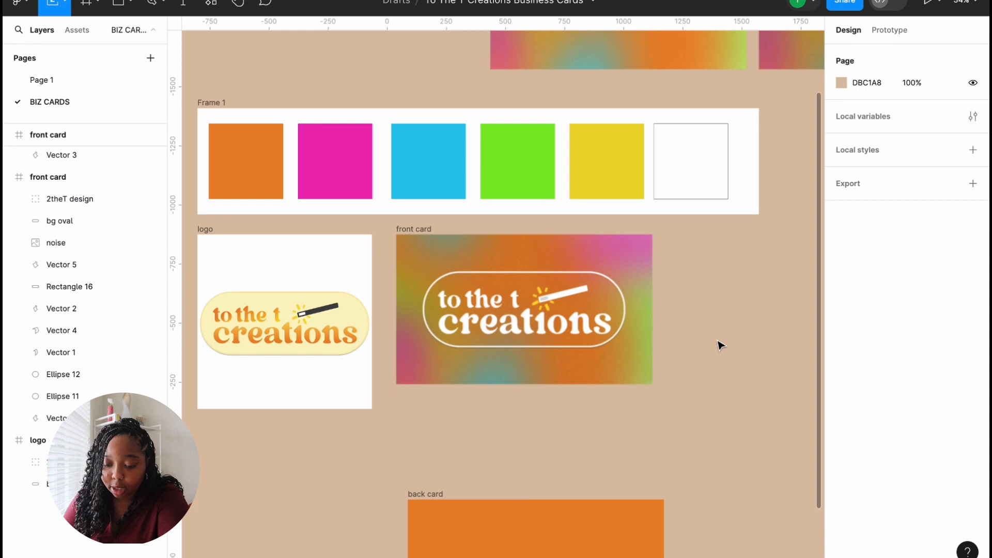
pyautogui.click(414, 229)
pyautogui.hotkey('ctrl', 'd')
# Step: Delete the oval outline from the copied front card, leaving only the white logo
pyautogui.hscroll(5, 438, 262)
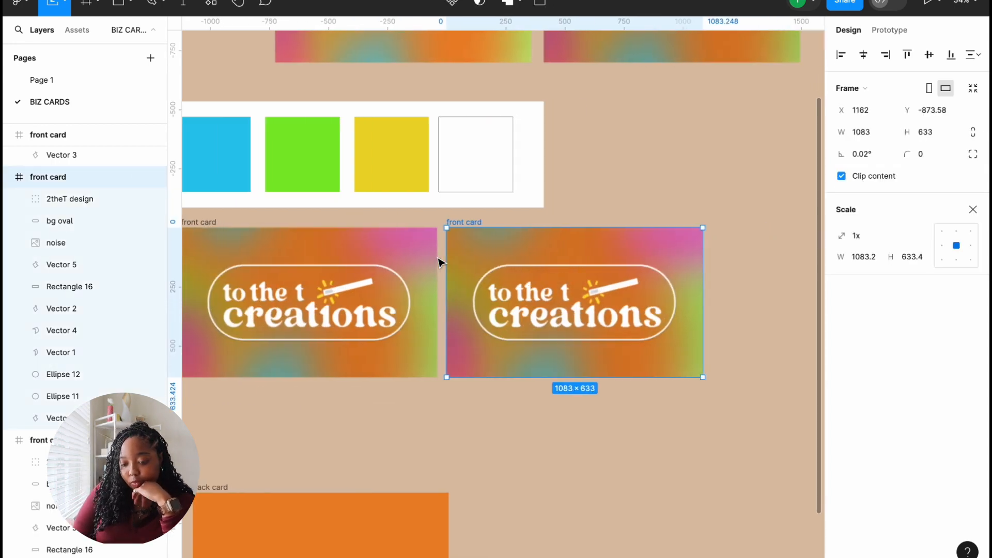
pyautogui.click(669, 319)
pyautogui.press('Delete')
# Step: Pan around the canvas and briefly select, then deselect, the logo group on the middle card
pyautogui.scroll(-5, 783, 339)
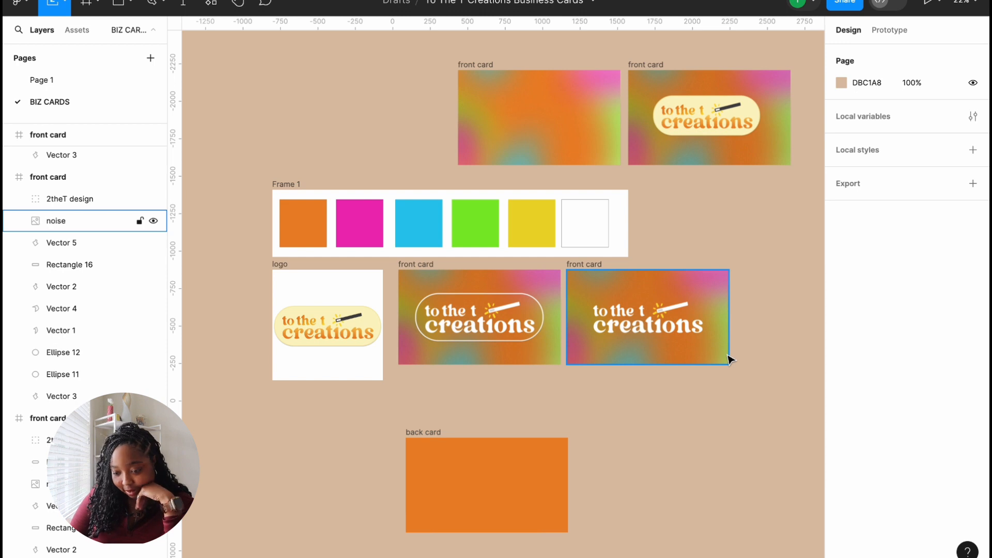
pyautogui.hscroll(2, 729, 359)
pyautogui.scroll(-1, 729, 359)
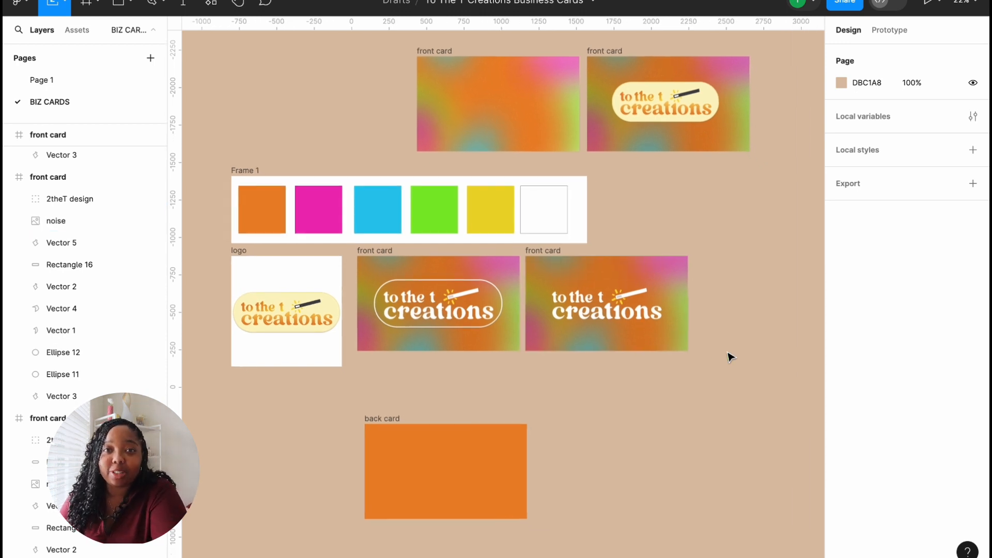
pyautogui.scroll(3, 728, 355)
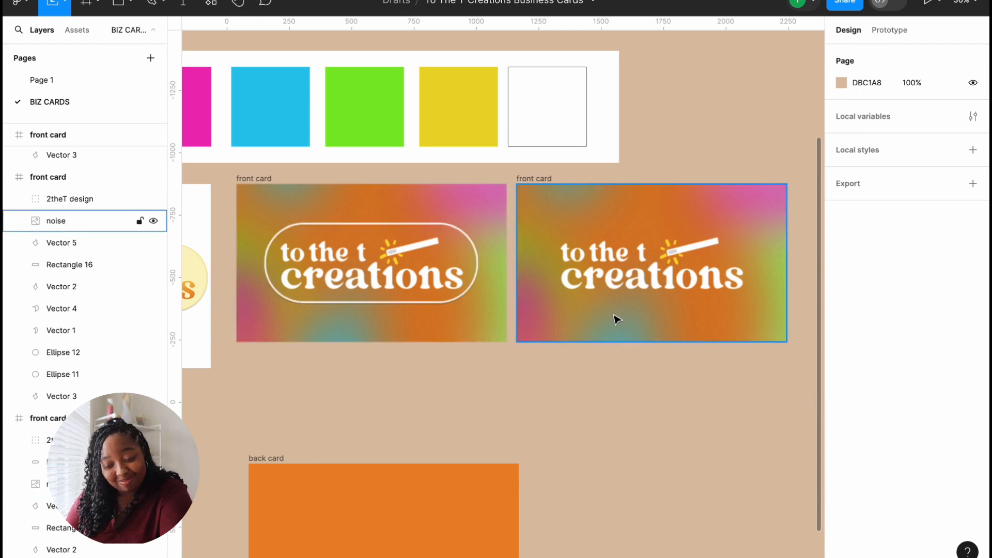
pyautogui.scroll(-3, 615, 317)
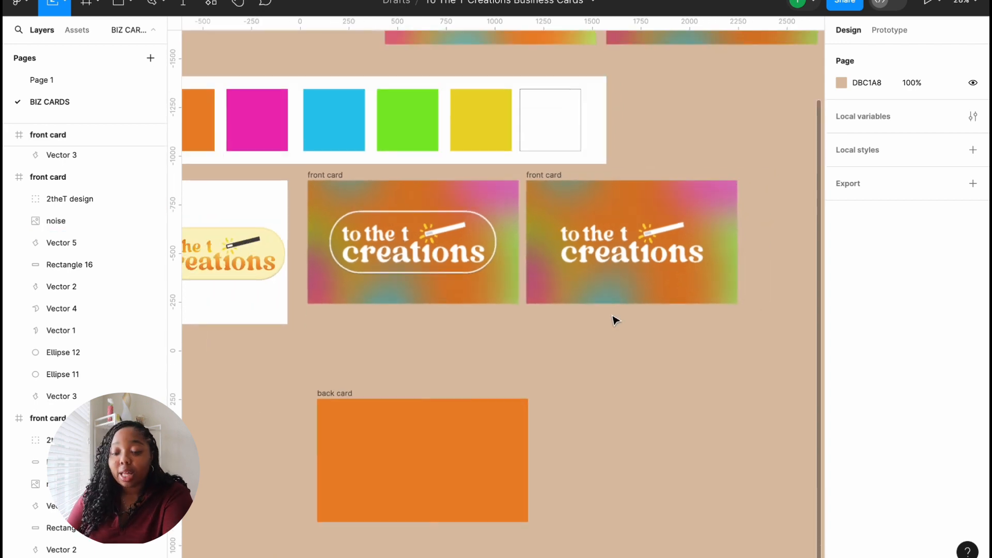
pyautogui.scroll(-2, 615, 320)
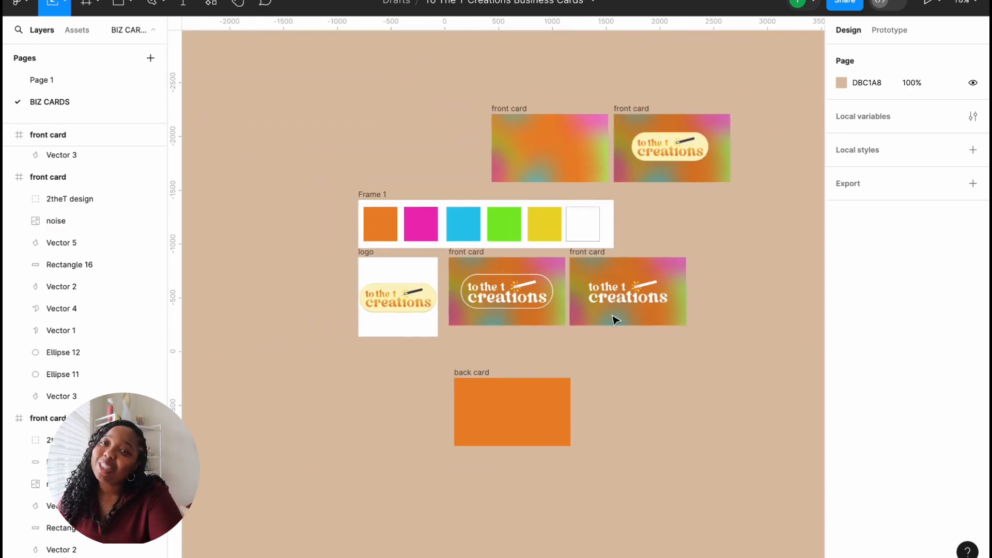
pyautogui.scroll(2, 615, 320)
pyautogui.click(470, 274)
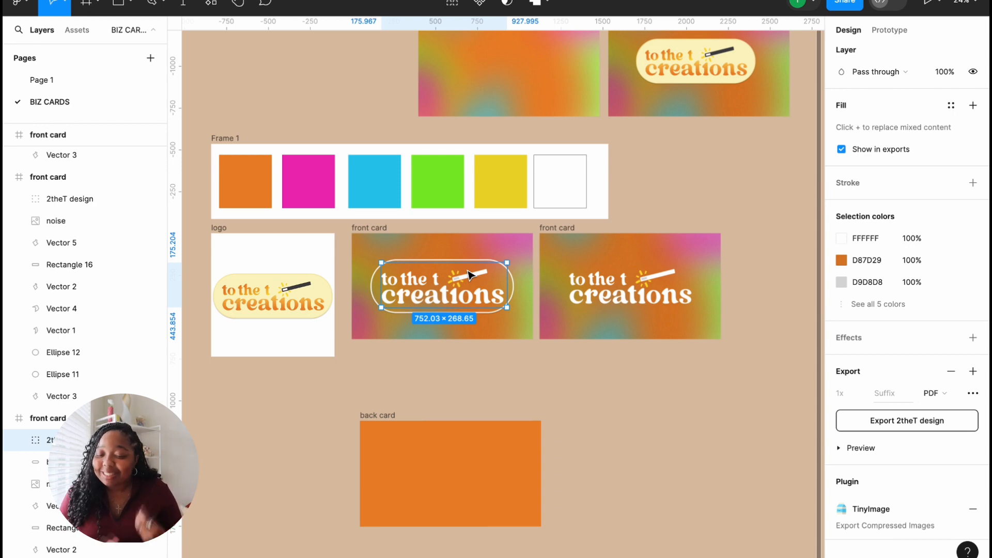
pyautogui.click(593, 412)
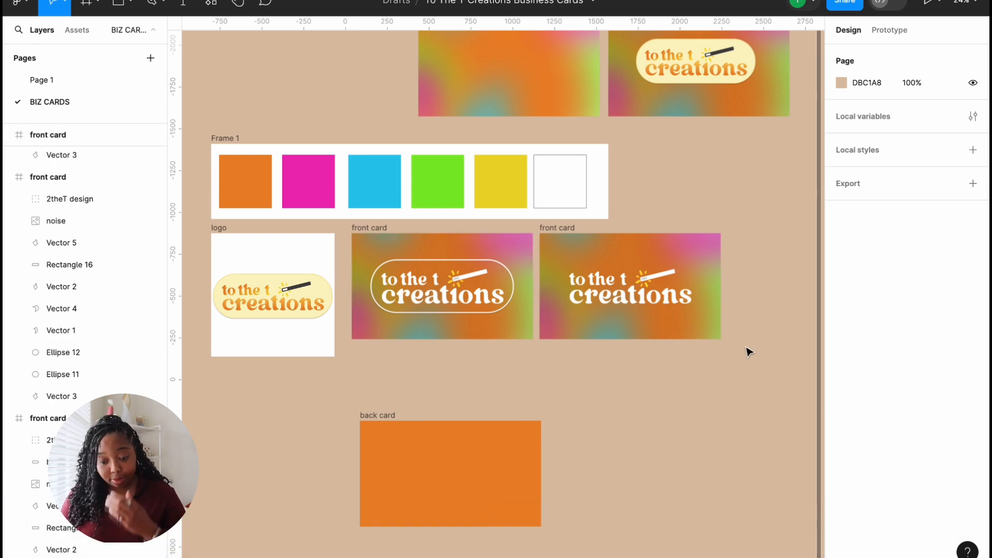
pyautogui.scroll(-1, 581, 429)
pyautogui.hscroll(1, 582, 428)
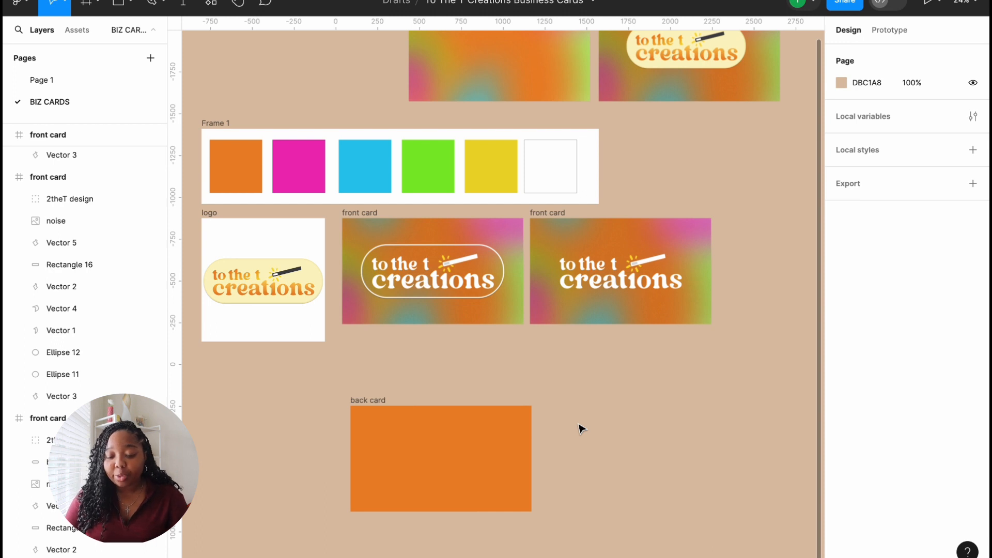
# Step: Drag the orange back card up and snap it directly beneath the left front card, left edges aligned
pyautogui.click(379, 401)
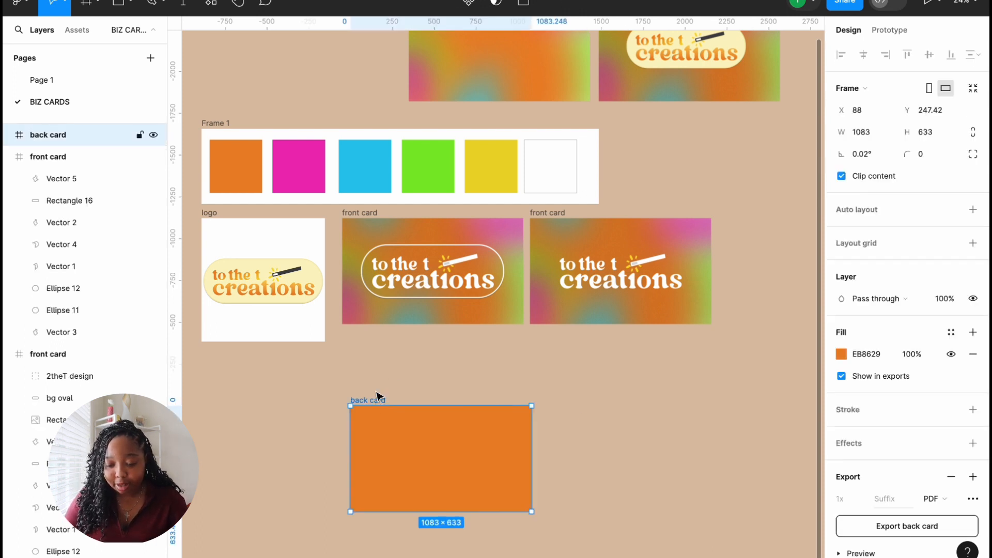
pyautogui.moveTo(379, 401); pyautogui.dragTo(376, 349)
pyautogui.scroll(3, 377, 350)
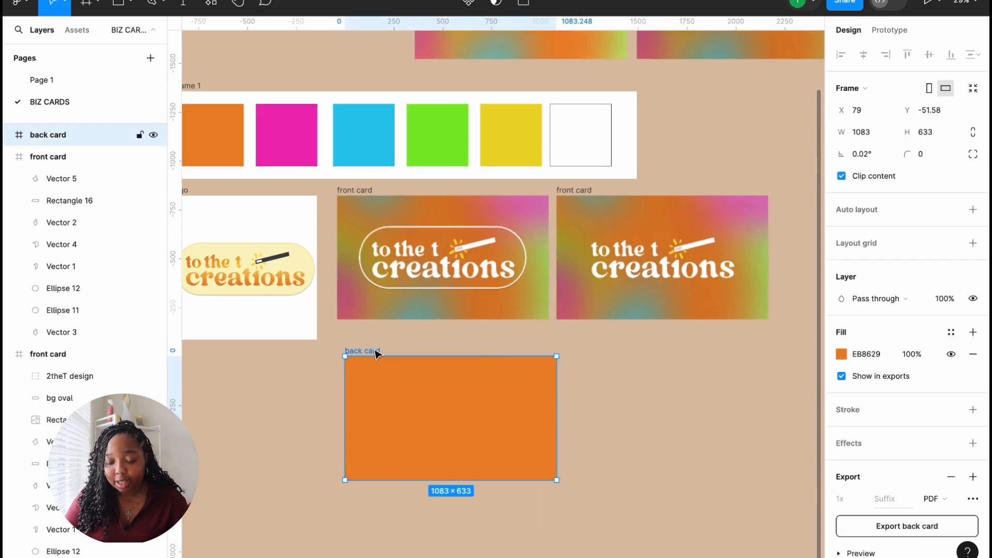
pyautogui.scroll(2, 377, 352)
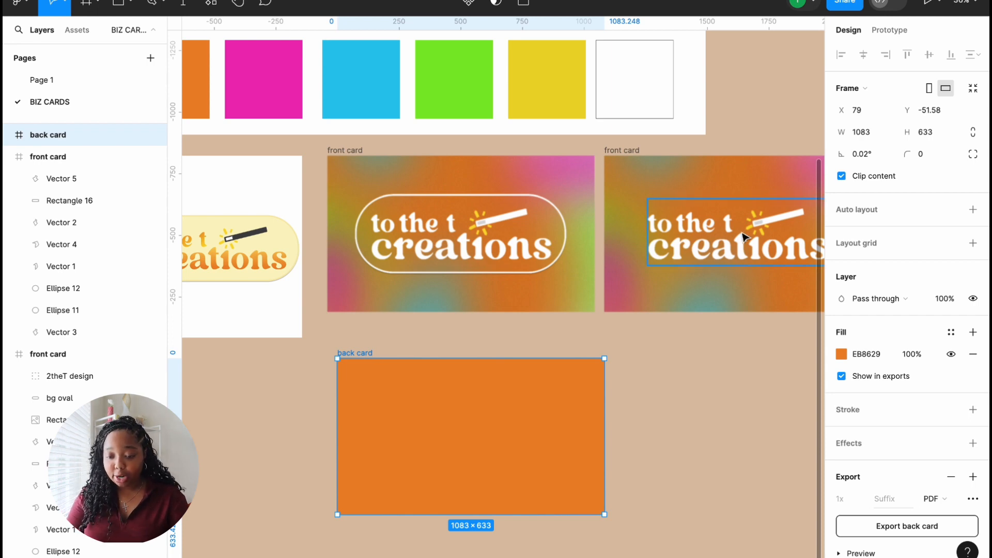
pyautogui.hscroll(3, 744, 236)
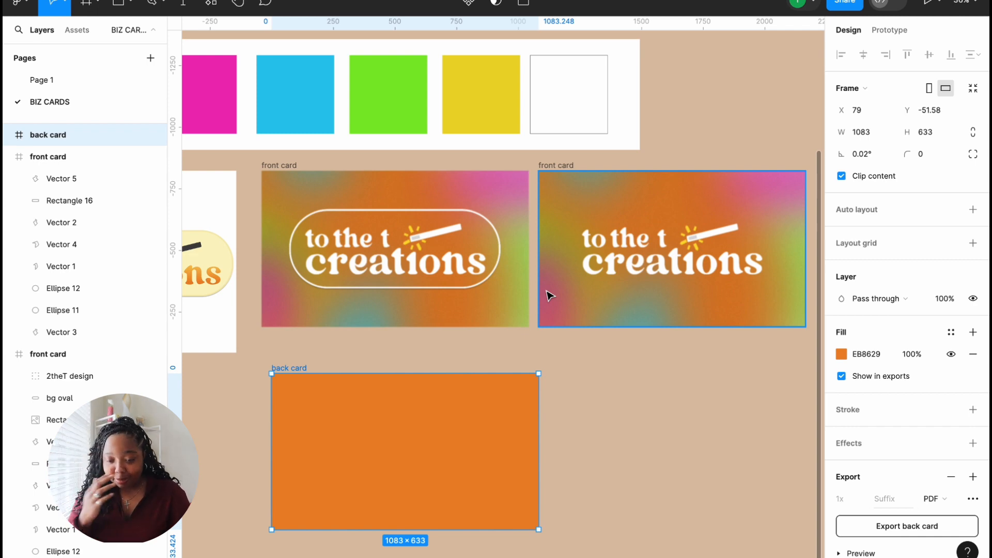
pyautogui.scroll(-2, 544, 372)
pyautogui.moveTo(460, 382); pyautogui.dragTo(453, 377)
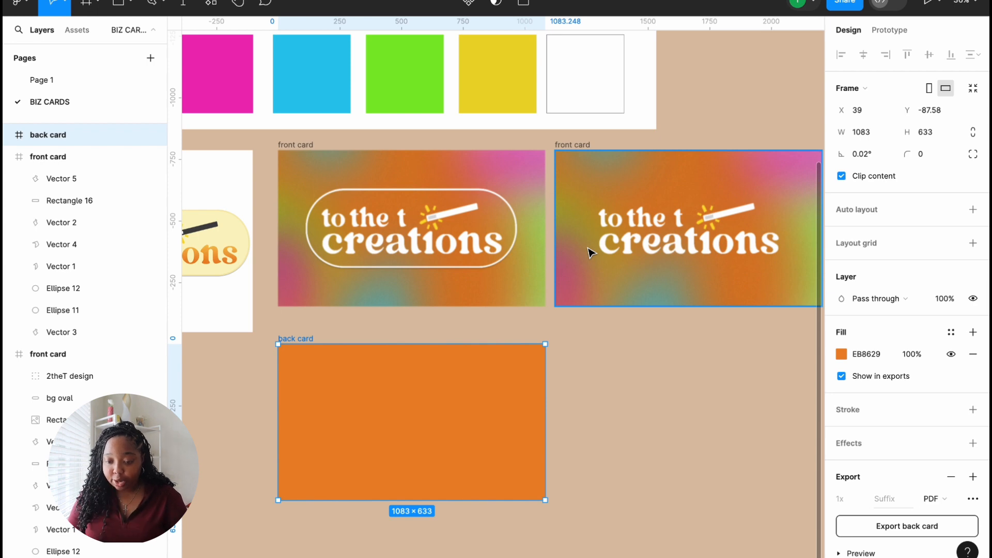
pyautogui.hscroll(-3, 590, 252)
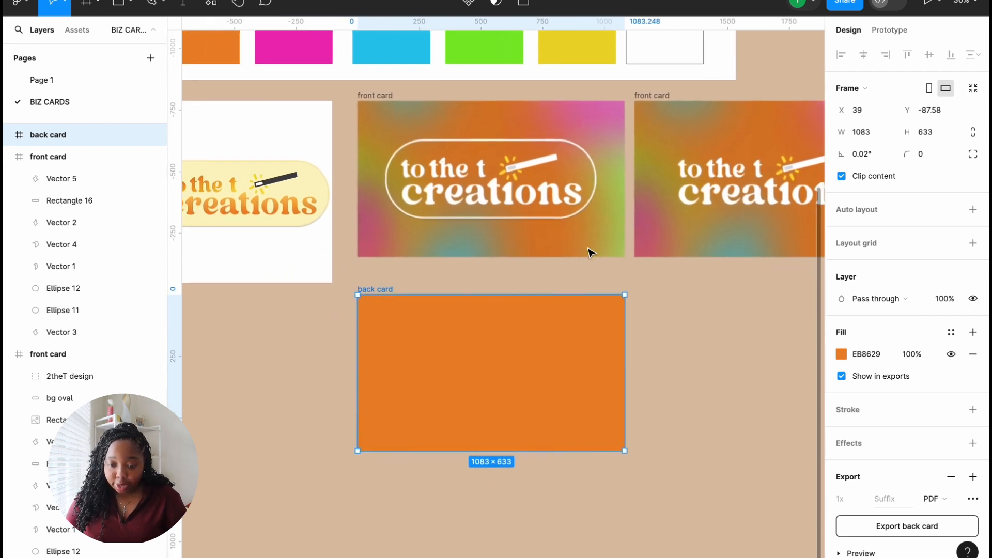
pyautogui.hscroll(2, 590, 252)
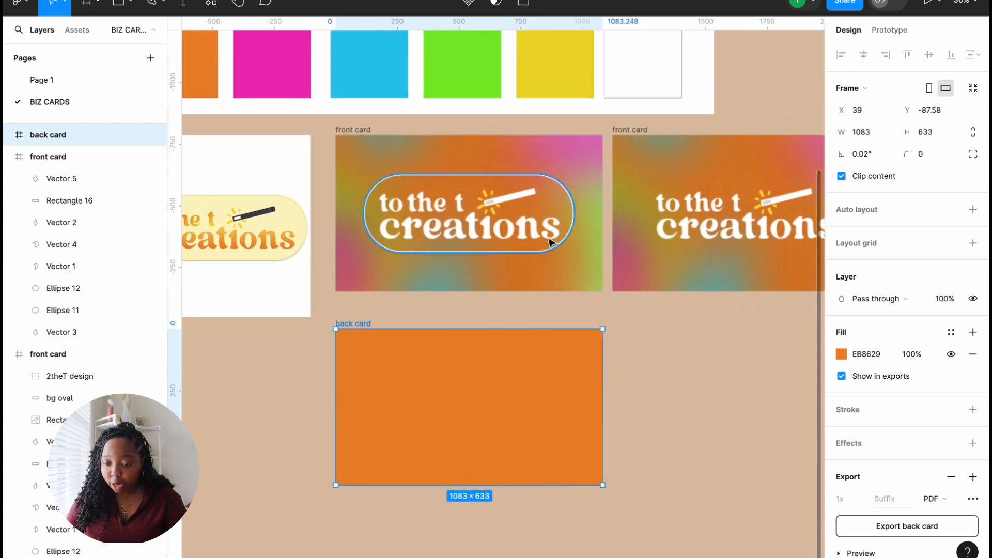
# Step: Duplicate the 'creations' logo text onto the back card and scale it down to about 223 wide
pyautogui.click(721, 240)
pyautogui.doubleClick(722, 239)
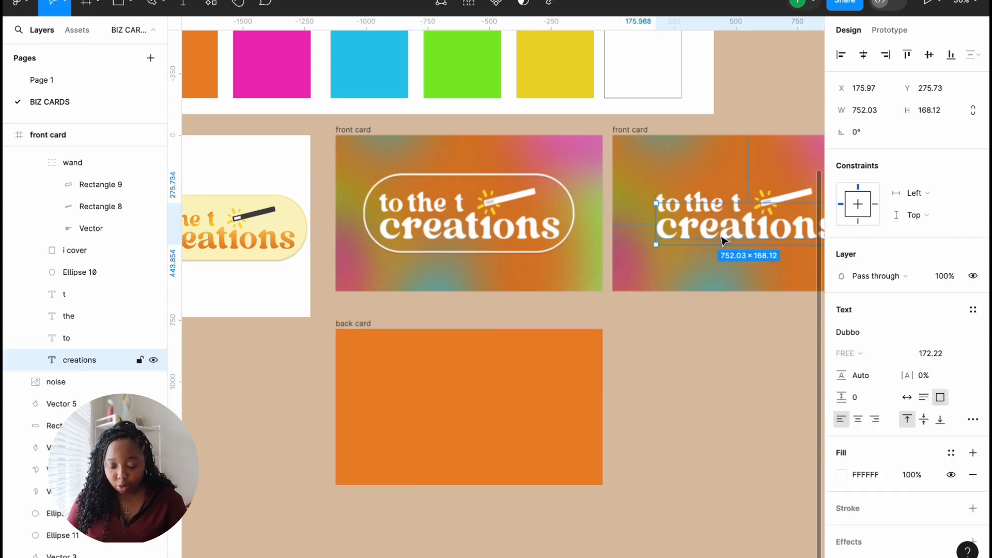
pyautogui.hotkey('ctrl', 'd')
pyautogui.moveTo(722, 240); pyautogui.dragTo(445, 386)
pyautogui.scroll(5, 444, 385)
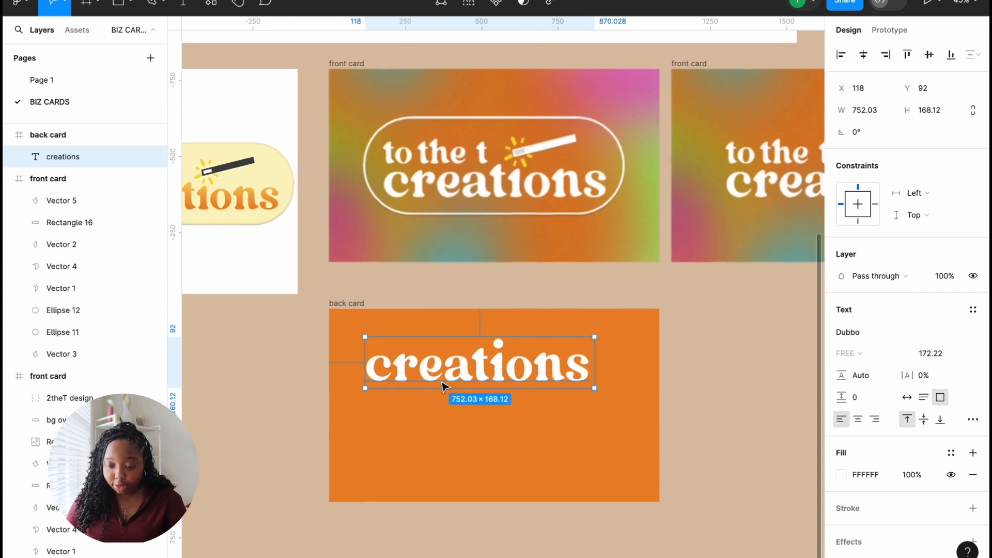
pyautogui.press('k')
pyautogui.moveTo(595, 337); pyautogui.dragTo(374, 335)
# Step: Retype the copied text as the designer's name on one line, correcting the surname
pyautogui.doubleClick(369, 331)
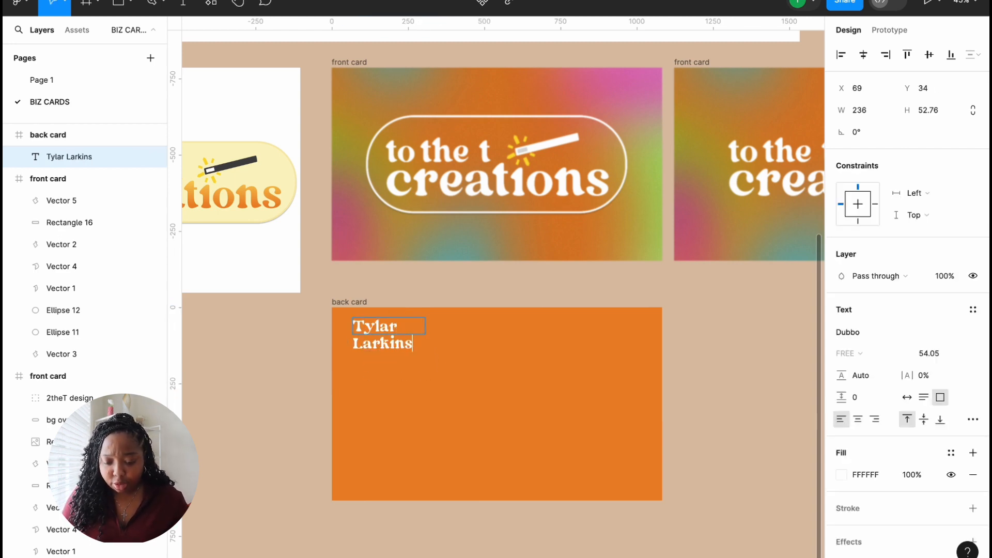
pyautogui.press('Escape')
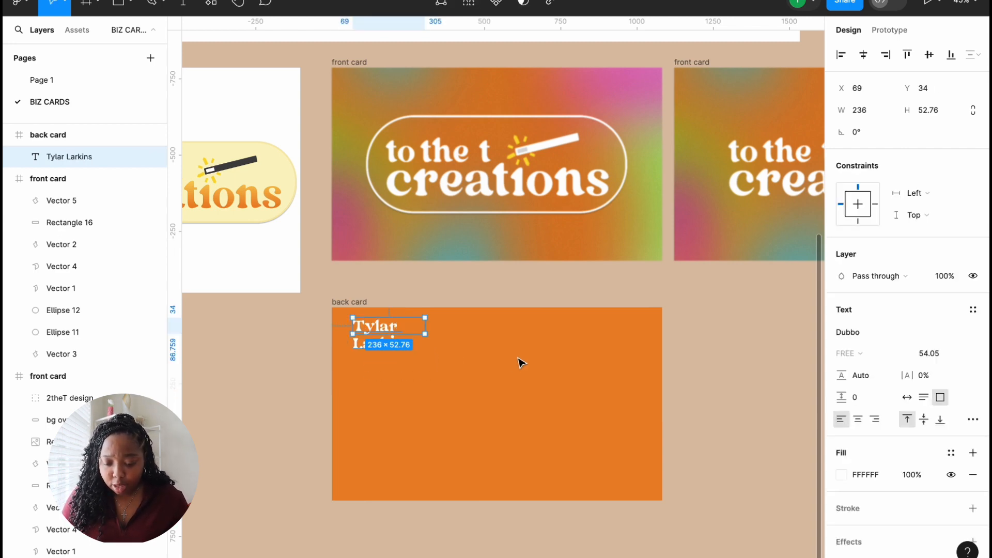
pyautogui.moveTo(427, 327)
pyautogui.mouseDown()
pyautogui.moveTo(483, 328)
pyautogui.moveTo(425, 328)
pyautogui.moveTo(433, 327)
pyautogui.mouseUp()
pyautogui.doubleClick(443, 323)
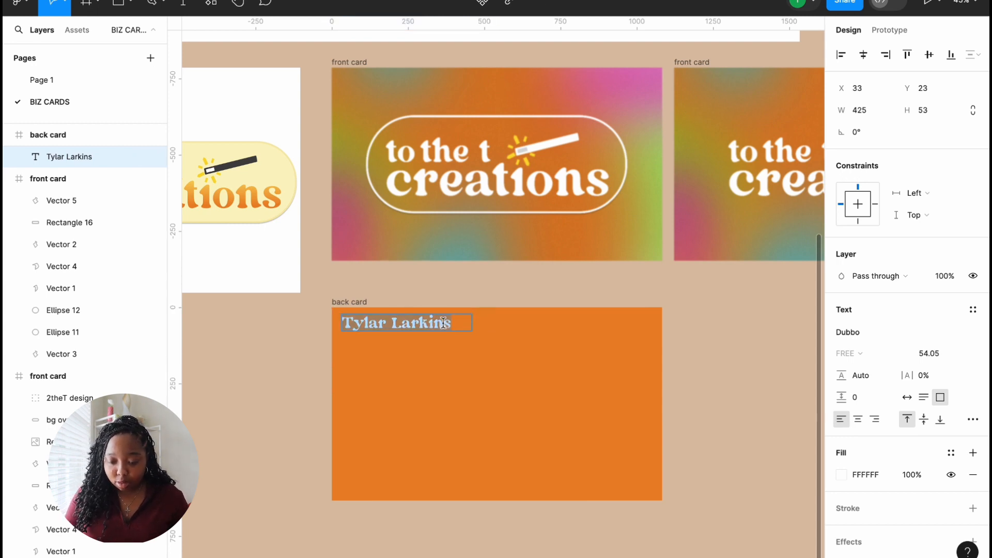
pyautogui.click(444, 323)
pyautogui.press('BackSpace')
pyautogui.press('BackSpace')
pyautogui.press('BackSpace')
pyautogui.press('BackSpace')
pyautogui.press('BackSpace')
pyautogui.press('BackSpace')
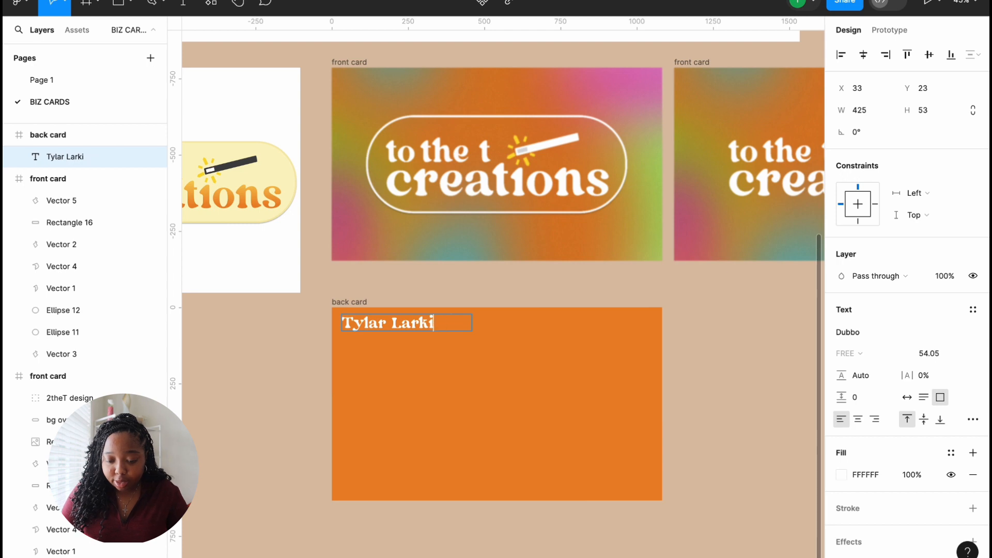
pyautogui.write('Cimone')
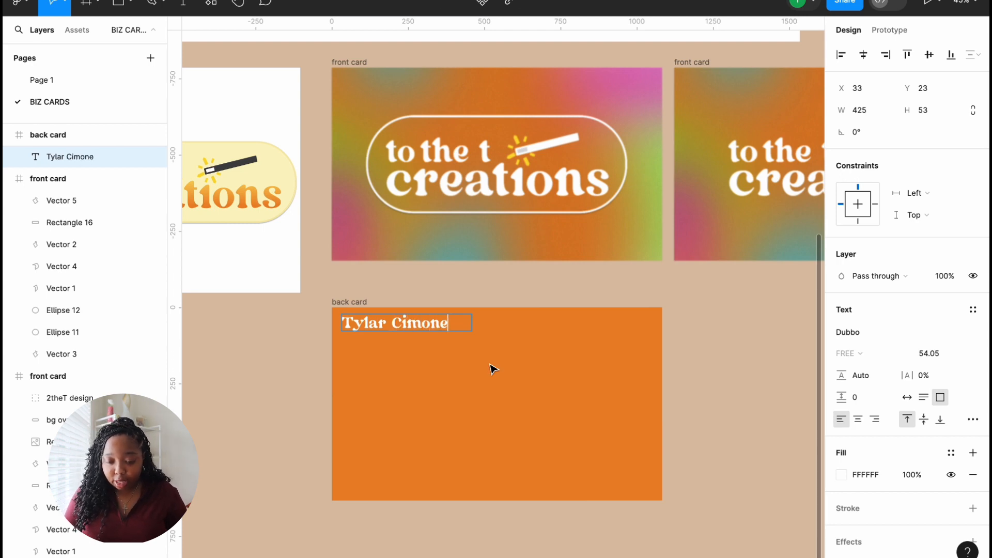
pyautogui.press('Escape')
pyautogui.press('Right')
pyautogui.press('Right')
pyautogui.press('Right')
pyautogui.press('Right')
pyautogui.press('Right')
pyautogui.press('Right')
pyautogui.press('Right')
pyautogui.press('Right')
pyautogui.press('Right')
pyautogui.press('Right')
pyautogui.press('Right')
pyautogui.press('Right')
pyautogui.press('Right')
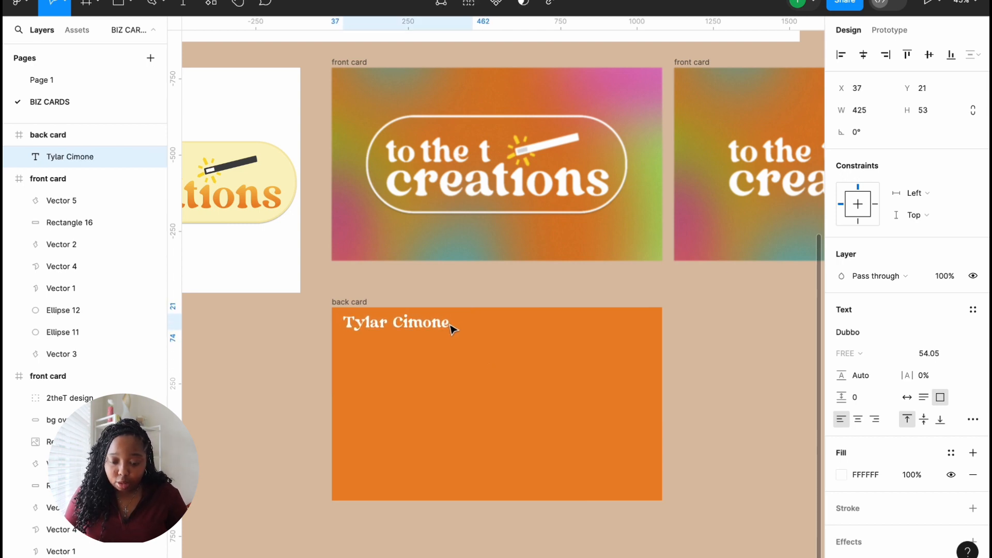
# Step: Duplicate the name below itself and retype it as 'Brand + UX Designer' on one line
pyautogui.hotkey('ctrl', 'd')
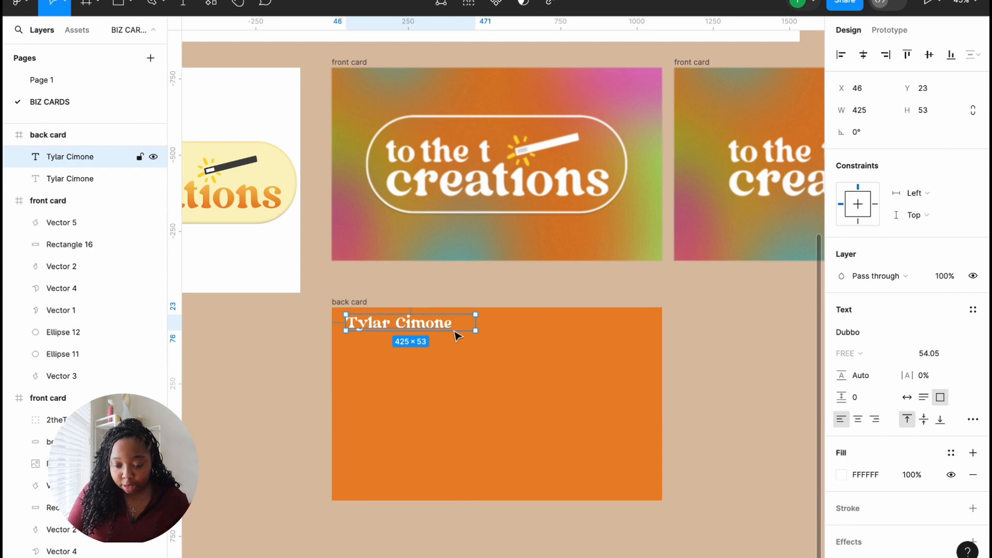
pyautogui.moveTo(456, 334); pyautogui.dragTo(459, 350)
pyautogui.doubleClick(454, 346)
pyautogui.write('B')
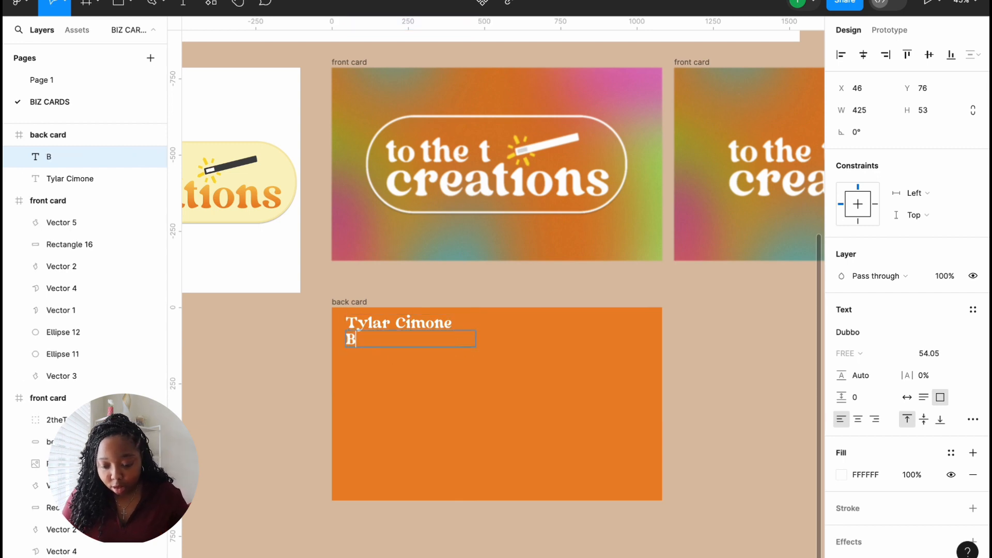
pyautogui.write('rand + U')
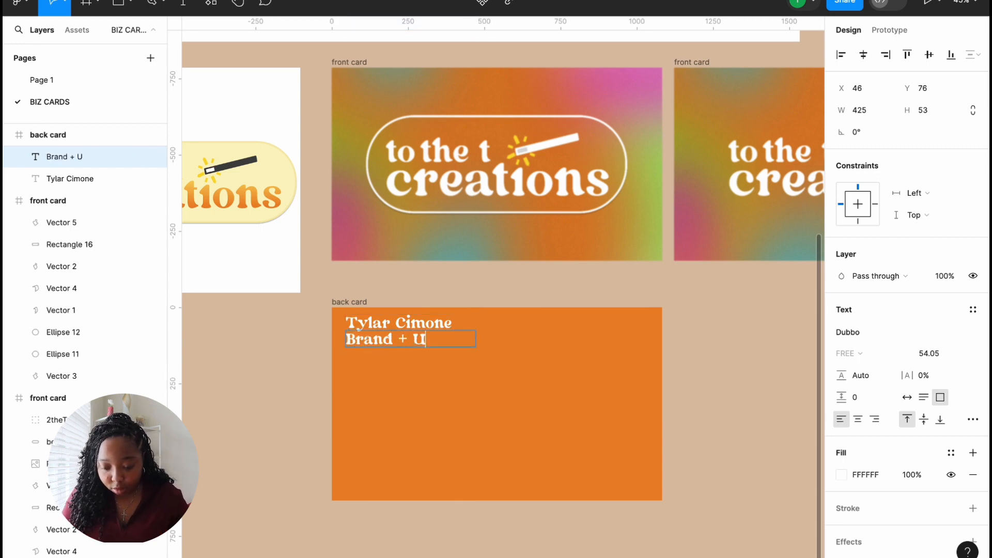
pyautogui.write('X Designer')
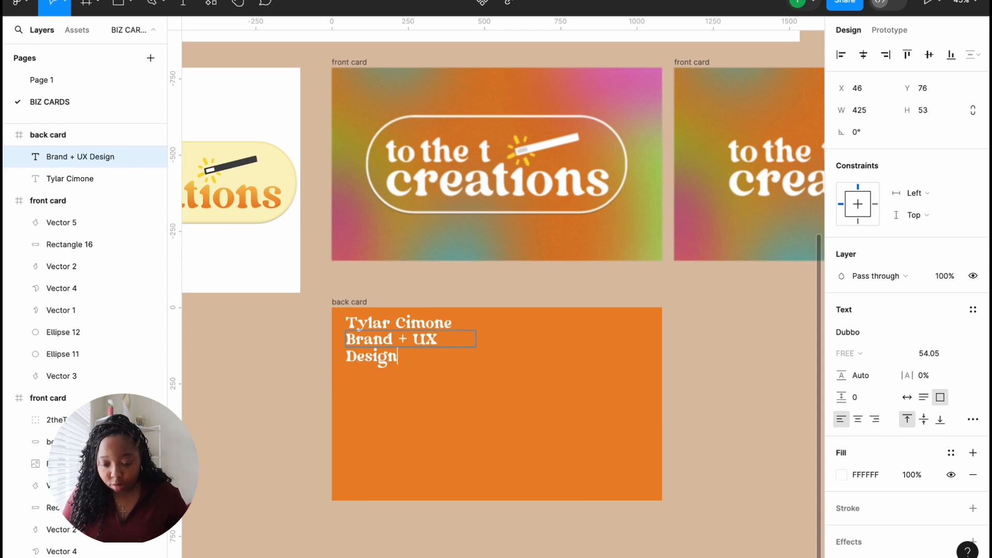
pyautogui.press('Escape')
pyautogui.moveTo(476, 339); pyautogui.dragTo(539, 346)
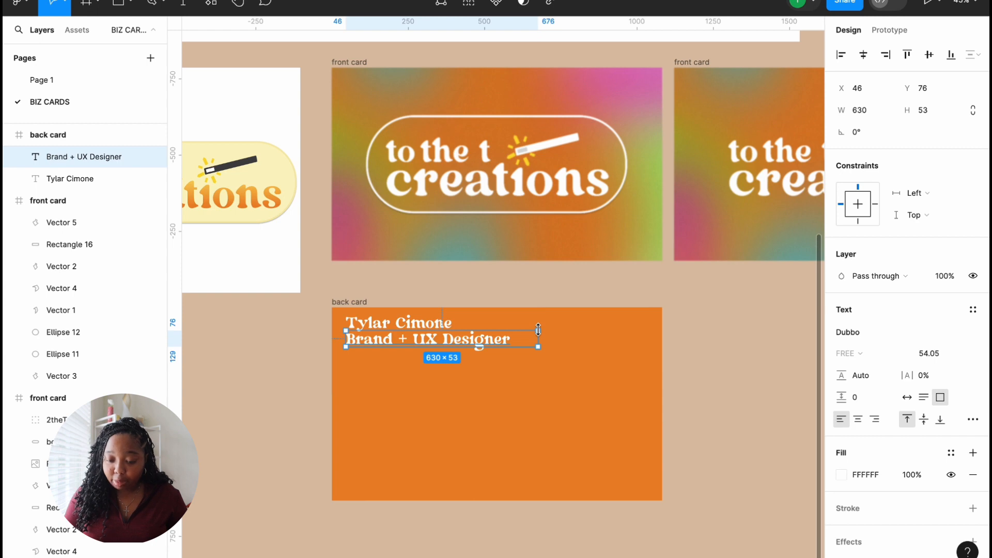
# Step: Scale the 'Brand + UX Designer' title down so it is smaller than the name
pyautogui.press('k')
pyautogui.doubleClick(539, 336)
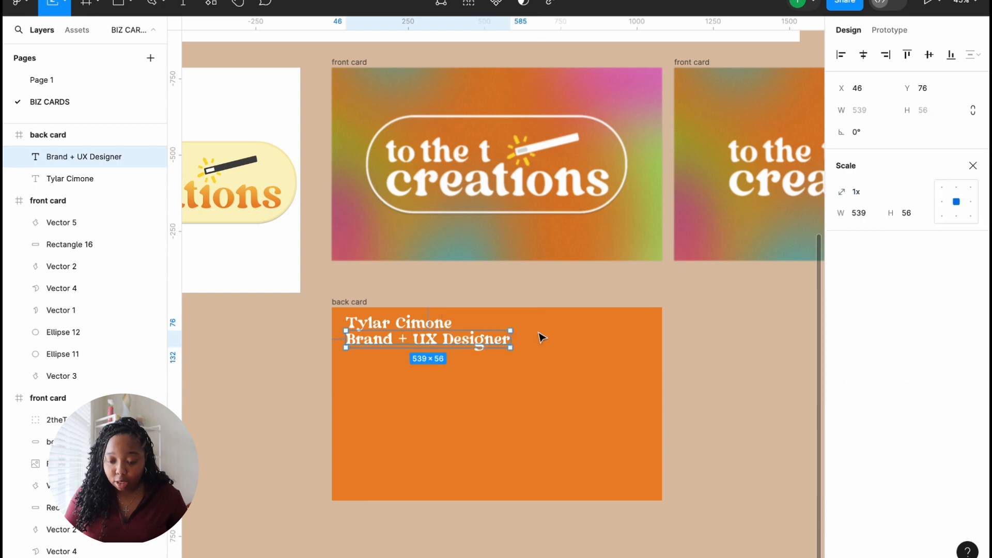
pyautogui.moveTo(510, 328); pyautogui.dragTo(428, 341)
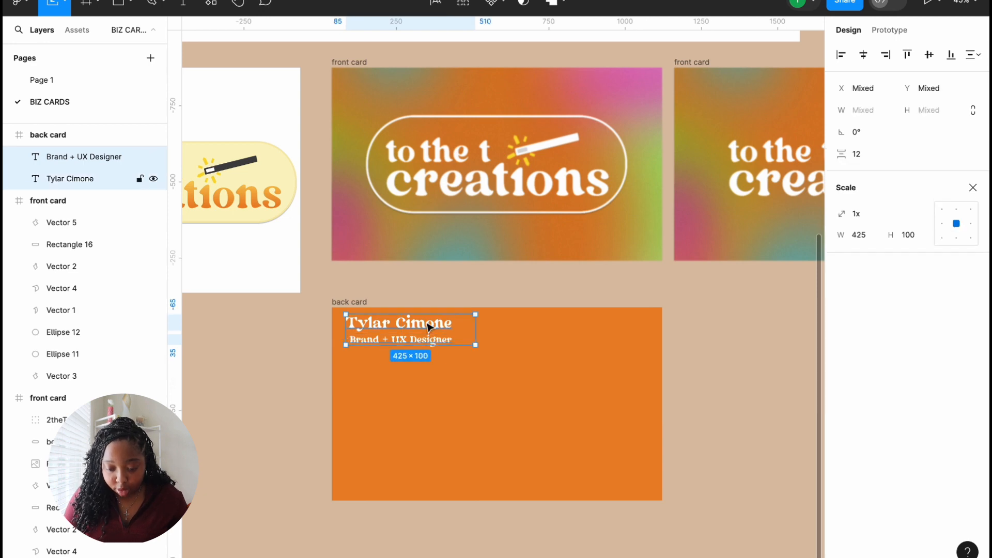
pyautogui.click(428, 325)
pyautogui.click(484, 365)
pyautogui.click(418, 340)
pyautogui.click(420, 328)
# Step: Copy the name text to its right and retype it as the phone number
pyautogui.moveTo(421, 328); pyautogui.dragTo(540, 326)
pyautogui.doubleClick(540, 322)
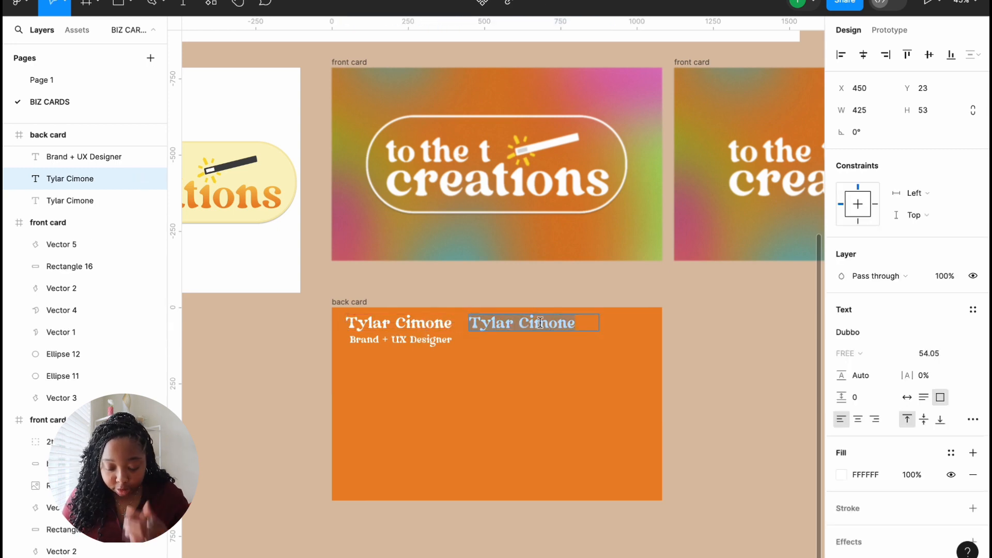
pyautogui.write('123-45')
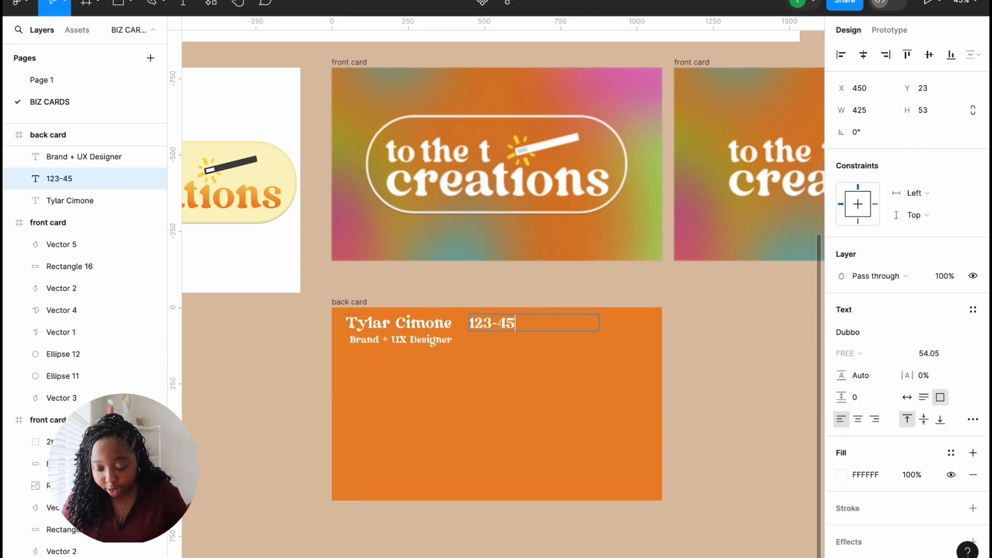
pyautogui.write('6-7890')
pyautogui.press('Escape')
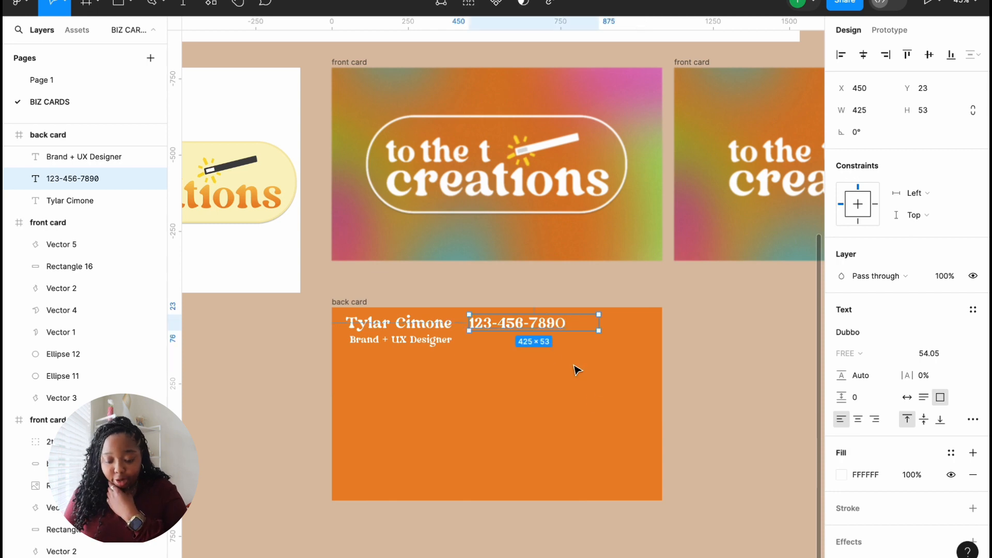
# Step: Duplicate the phone line below itself and retype it as the e-mail address on one line
pyautogui.hotkey('ctrl', 'd')
pyautogui.moveTo(543, 328); pyautogui.dragTo(543, 341)
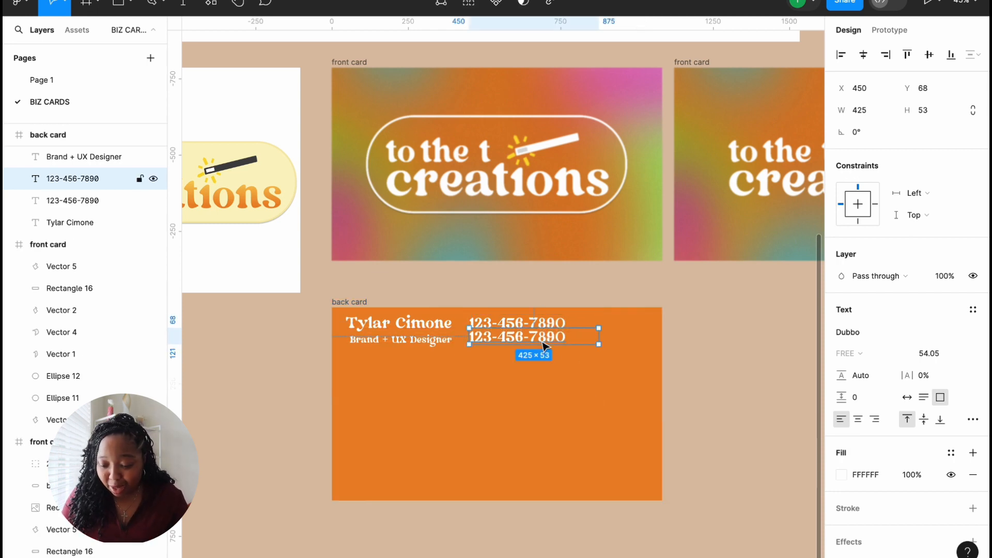
pyautogui.doubleClick(542, 341)
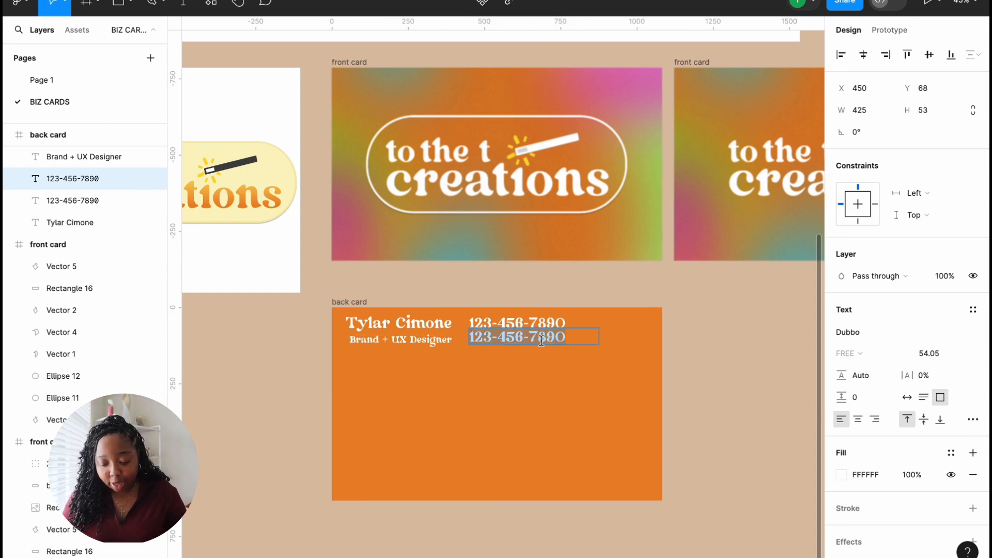
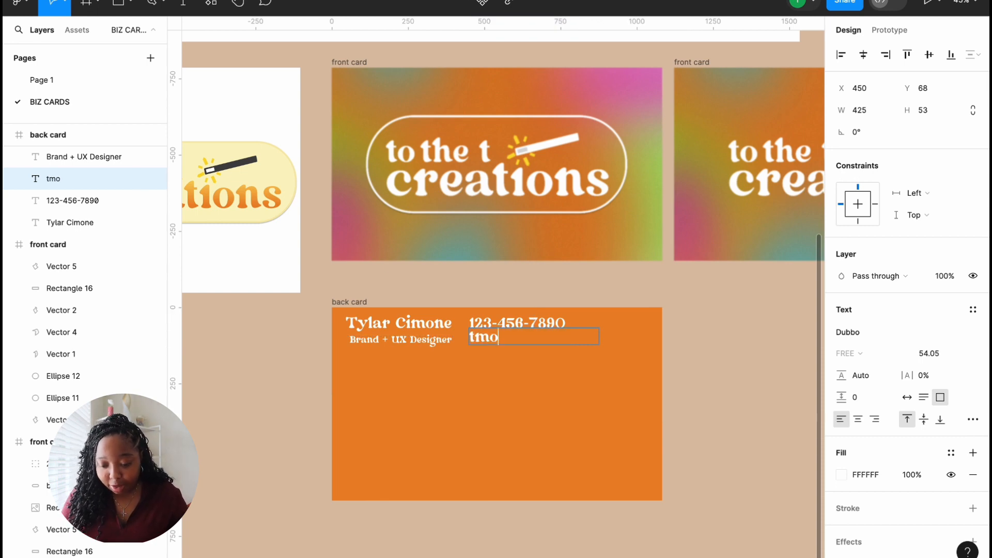
pyautogui.press('Escape')
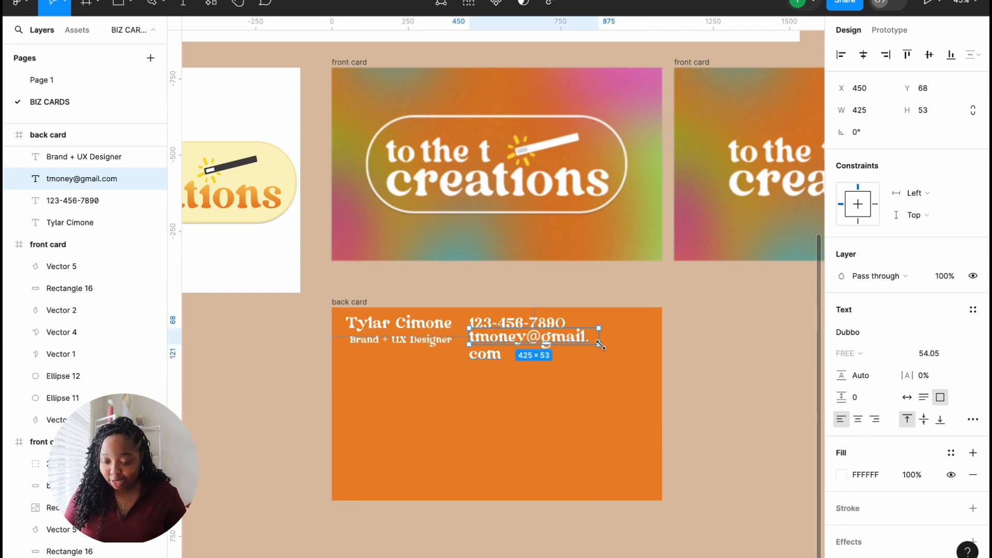
pyautogui.moveTo(601, 338)
pyautogui.mouseDown()
pyautogui.moveTo(646, 338)
pyautogui.moveTo(594, 345)
pyautogui.mouseUp()
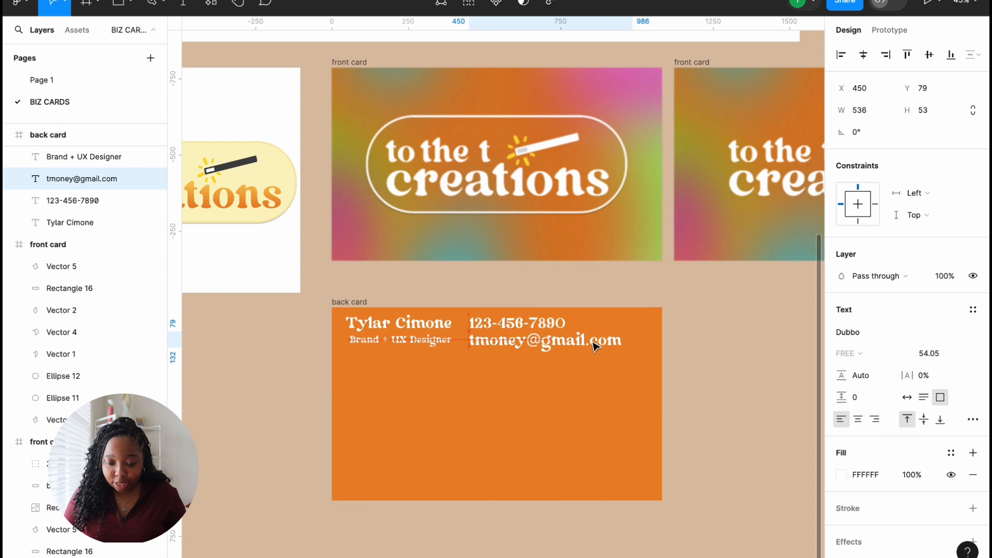
# Step: Set the name's font size to 40 and line it up with the job title
pyautogui.click(424, 341)
pyautogui.click(421, 324)
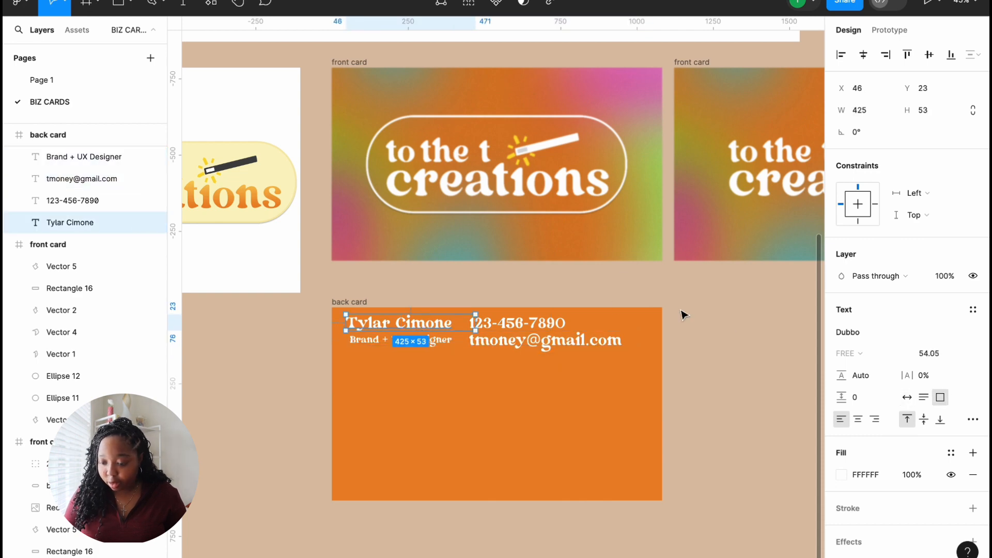
pyautogui.click(924, 357)
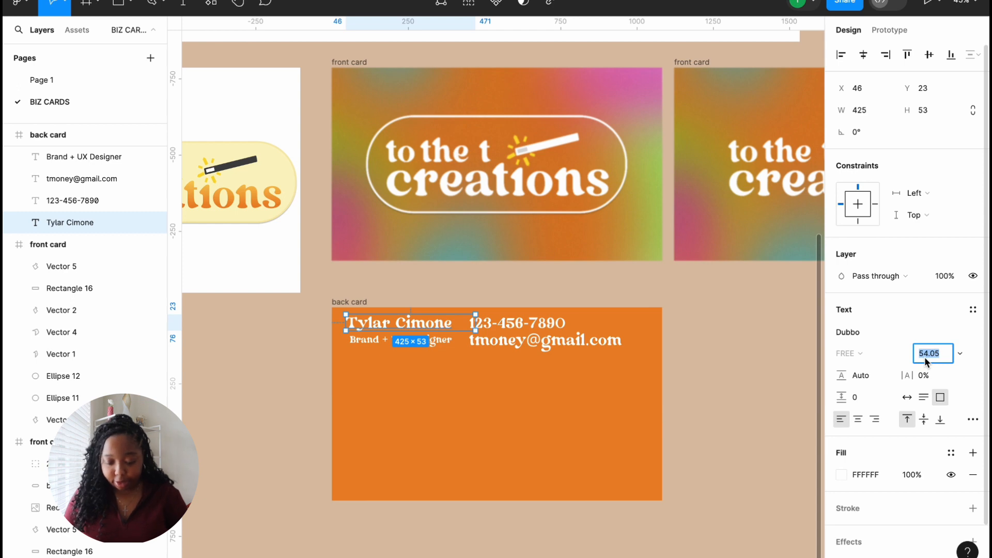
pyautogui.write('40')
pyautogui.press('Return')
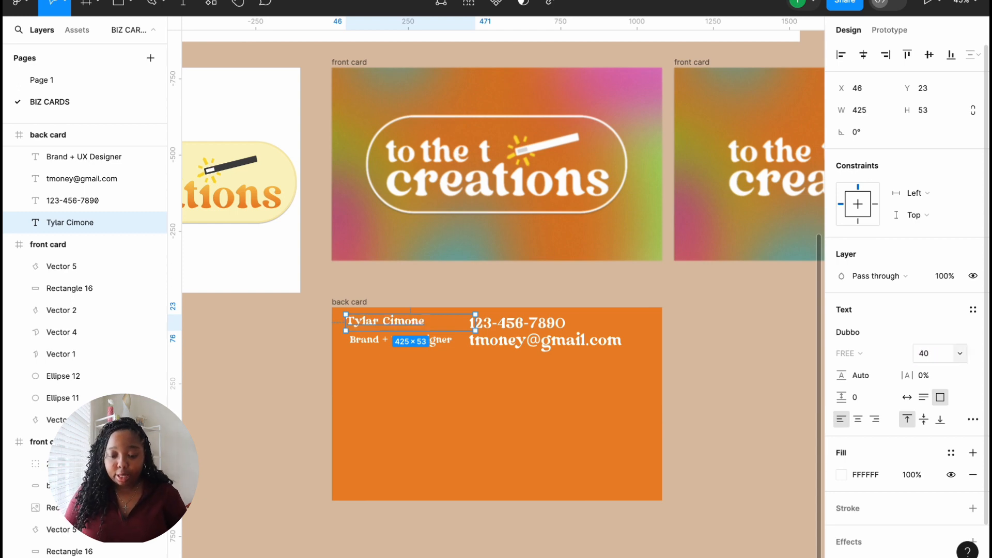
pyautogui.click(396, 383)
pyautogui.moveTo(395, 319); pyautogui.dragTo(399, 323)
# Step: Set both the phone number and e-mail lines to font size 40
pyautogui.click(535, 323)
pyautogui.keyDown('shift'); pyautogui.click(578, 347); pyautogui.keyUp('shift')
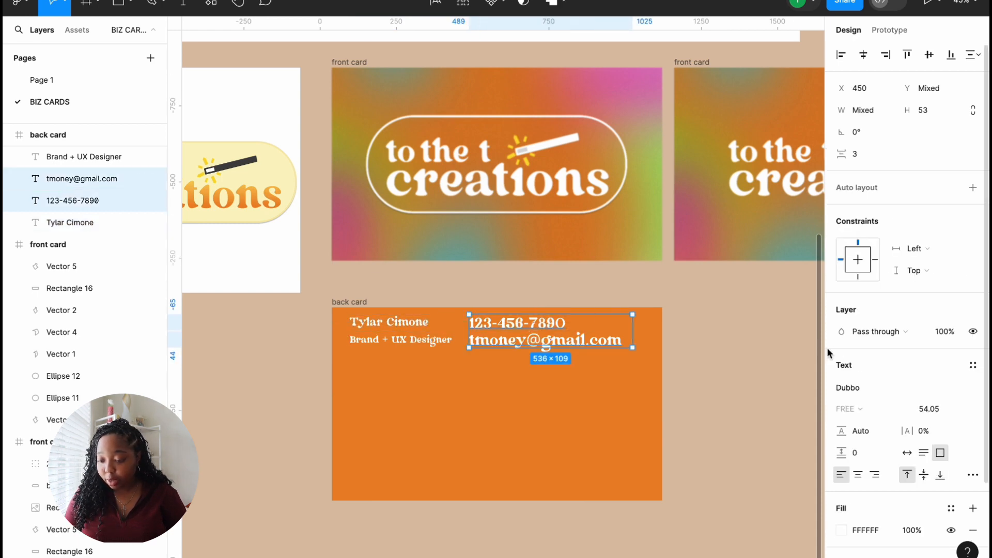
pyautogui.click(930, 409)
pyautogui.write('40')
pyautogui.press('Return')
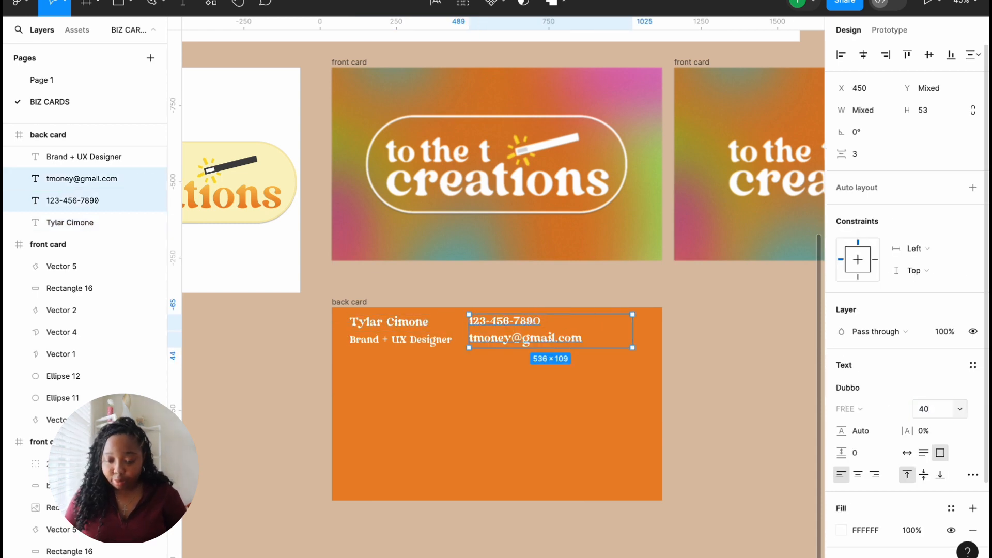
pyautogui.click(504, 480)
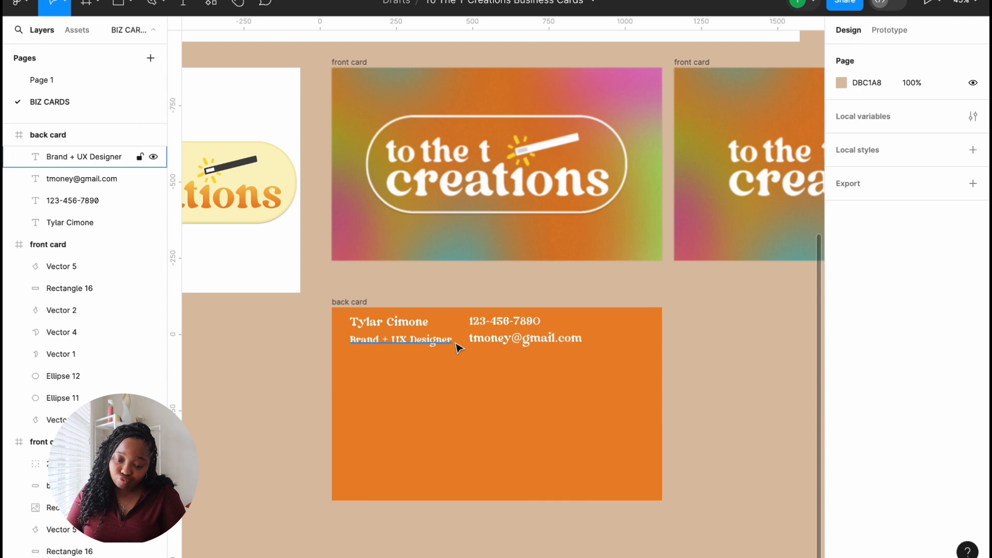
# Step: Check the e-mail text, then select the phone number line and duplicate it
pyautogui.click(495, 342)
pyautogui.doubleClick(494, 342)
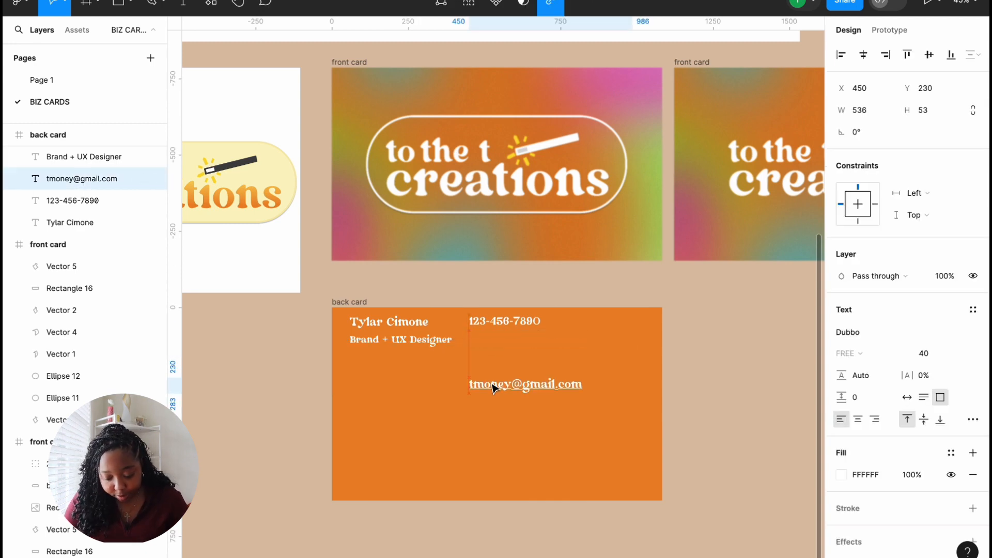
pyautogui.press('Escape')
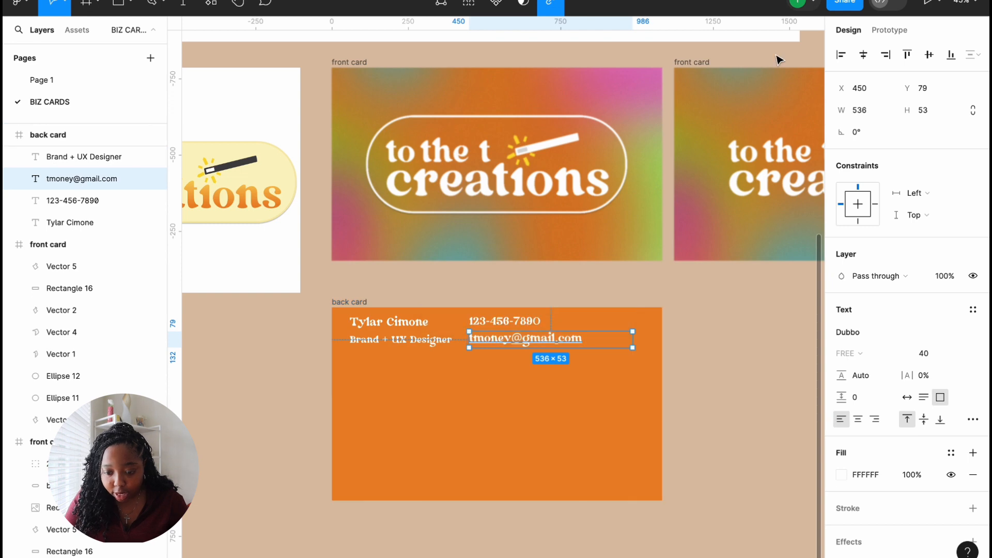
pyautogui.click(626, 381)
pyautogui.click(514, 323)
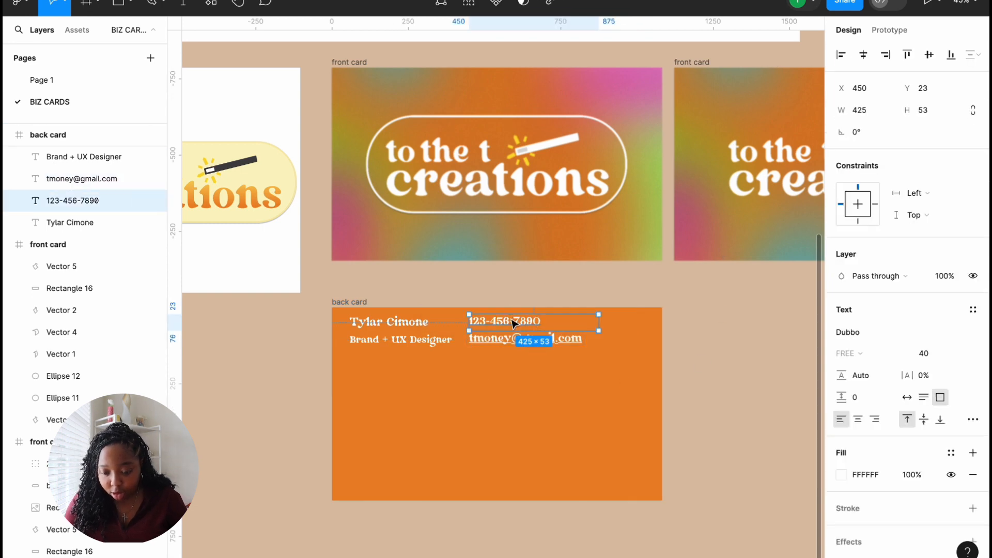
pyautogui.hotkey('ctrl', 'd')
# Step: Turn a phone-number copy into the tagline 'turning your vision into reality', centred along the card's bottom
pyautogui.moveTo(514, 323); pyautogui.dragTo(389, 480)
pyautogui.press('Return')
pyautogui.write('turning your vision into reality')
pyautogui.press('Escape')
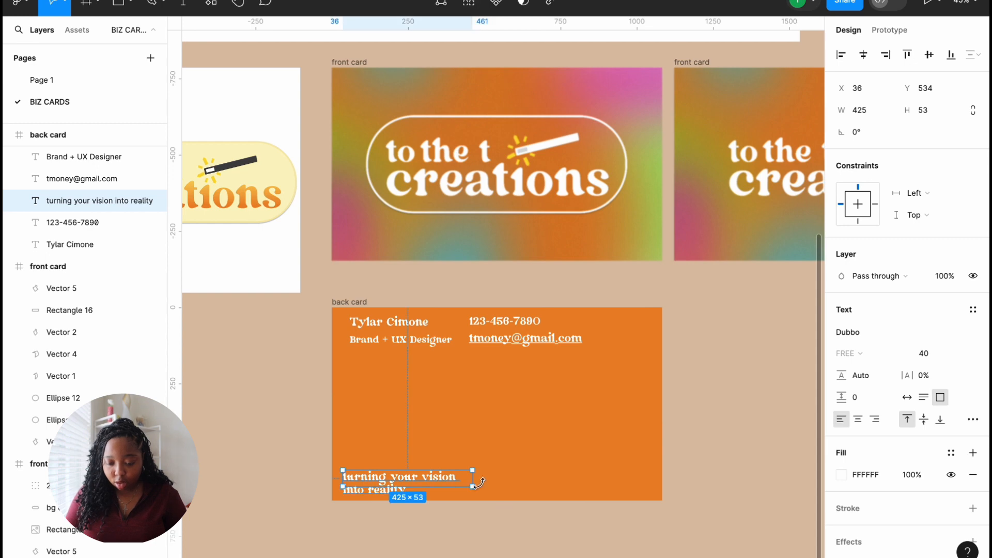
pyautogui.moveTo(476, 480); pyautogui.dragTo(587, 485)
pyautogui.press('Escape')
pyautogui.click(584, 488)
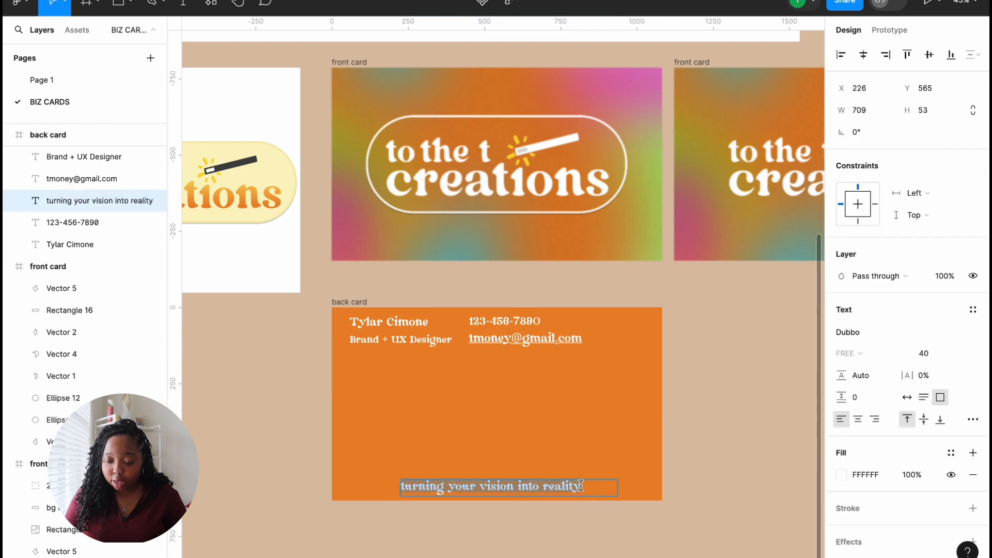
pyautogui.press('Escape')
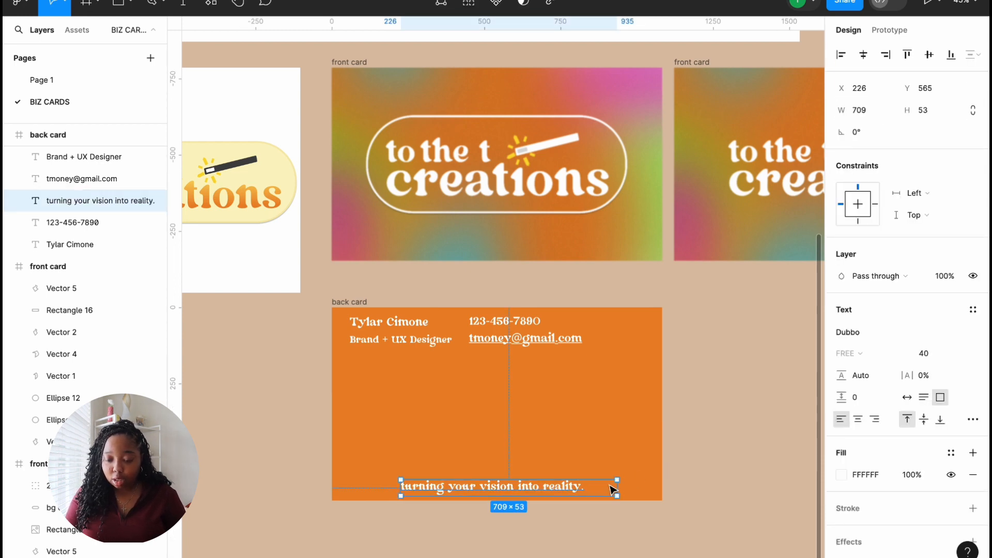
pyautogui.moveTo(594, 494)
pyautogui.mouseDown()
pyautogui.moveTo(577, 489)
pyautogui.moveTo(601, 491)
pyautogui.mouseUp()
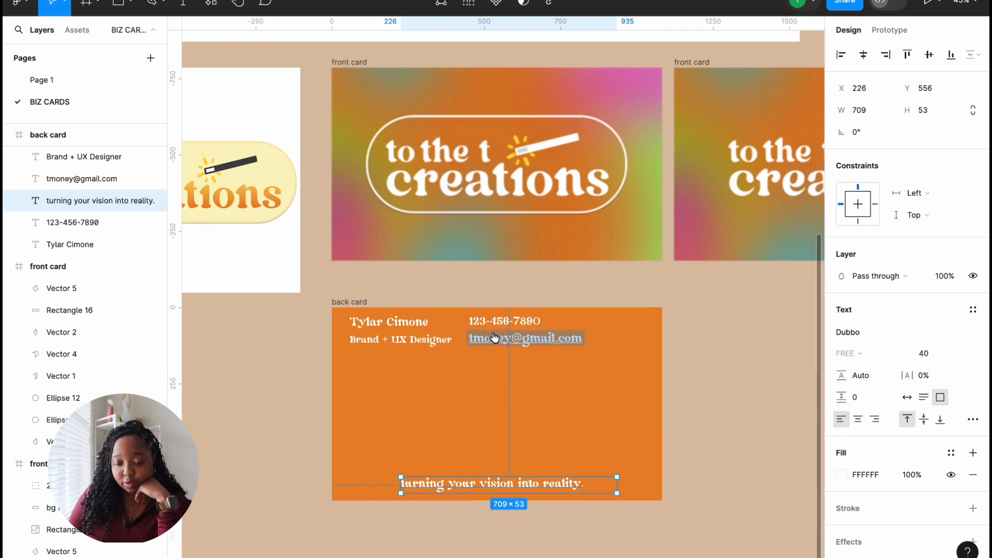
# Step: Shift the four top text lines together slightly to the right
pyautogui.click(490, 382)
pyautogui.moveTo(353, 284); pyautogui.dragTo(636, 348)
pyautogui.moveTo(554, 339)
pyautogui.mouseDown()
pyautogui.moveTo(583, 341)
pyautogui.moveTo(549, 339)
pyautogui.mouseUp()
pyautogui.click(567, 398)
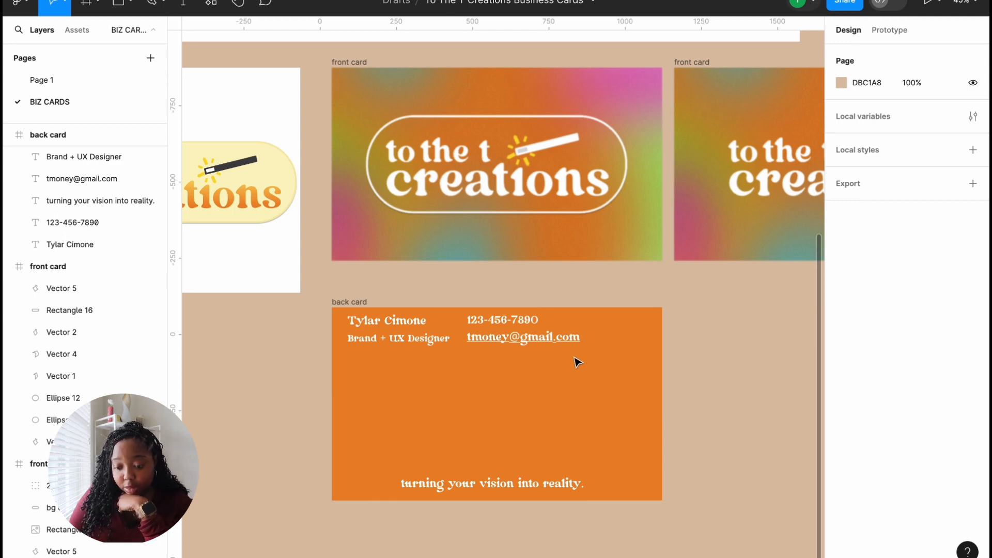
# Step: Remove the email line and turn the phone text into an 'Instagram' label with the studio's handle beneath
pyautogui.click(554, 339)
pyautogui.press('Delete')
pyautogui.moveTo(524, 321); pyautogui.dragTo(489, 327)
pyautogui.doubleClick(508, 339)
pyautogui.press('BackSpace')
pyautogui.click(614, 373)
pyautogui.doubleClick(513, 324)
pyautogui.write('Instagram')
pyautogui.press('Escape')
pyautogui.doubleClick(509, 339)
pyautogui.write('@tothetcreations')
pyautogui.press('Escape')
# Step: Try the Italiana font at size 48 for the name text
pyautogui.click(408, 323)
pyautogui.click(868, 331)
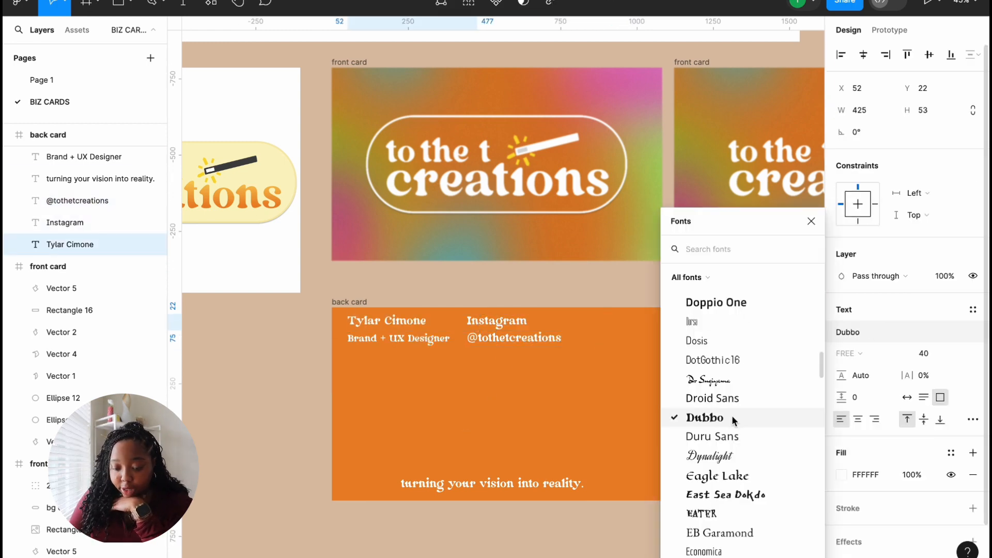
pyautogui.scroll(-10, 731, 478)
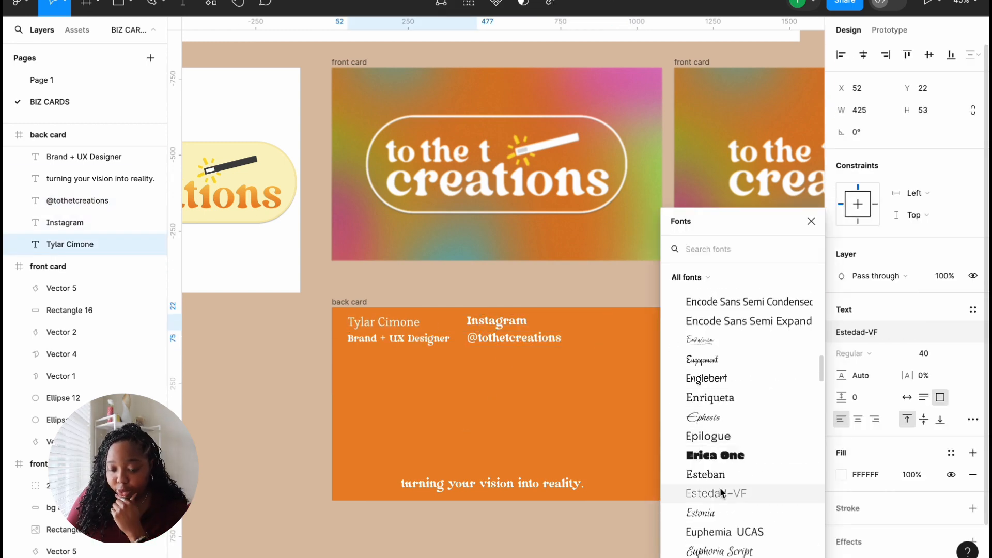
pyautogui.scroll(-3, 721, 475)
pyautogui.write('it')
pyautogui.click(702, 273)
pyautogui.click(932, 354)
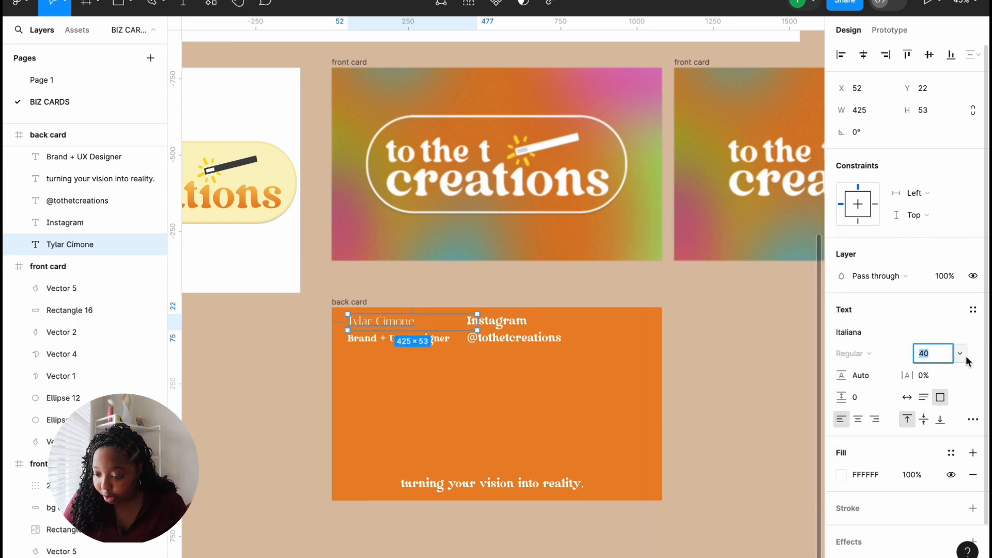
pyautogui.click(959, 355)
pyautogui.click(942, 370)
pyautogui.scroll(5, 383, 316)
# Step: Switch the name to Josefin Sans and nudge it slightly down
pyautogui.click(469, 339)
pyautogui.scroll(-5, 389, 319)
pyautogui.click(507, 357)
pyautogui.click(403, 326)
pyautogui.click(853, 332)
pyautogui.scroll(-5, 774, 392)
pyautogui.click(770, 421)
pyautogui.moveTo(422, 324); pyautogui.dragTo(422, 328)
# Step: Set the job title, Instagram label and handle in Josefin Sans, nudging the handle right
pyautogui.click(468, 346)
pyautogui.keyDown('shift'); pyautogui.click(521, 324); pyautogui.keyUp('shift')
pyautogui.keyDown('shift'); pyautogui.click(532, 342); pyautogui.keyUp('shift')
pyautogui.click(855, 366)
pyautogui.write('jos')
pyautogui.click(717, 274)
pyautogui.click(500, 363)
pyautogui.moveTo(497, 344); pyautogui.dragTo(503, 346)
# Step: Set the name and job title font size to 40
pyautogui.click(414, 345)
pyautogui.click(421, 328)
pyautogui.click(452, 371)
pyautogui.click(424, 328)
pyautogui.click(959, 353)
pyautogui.click(943, 342)
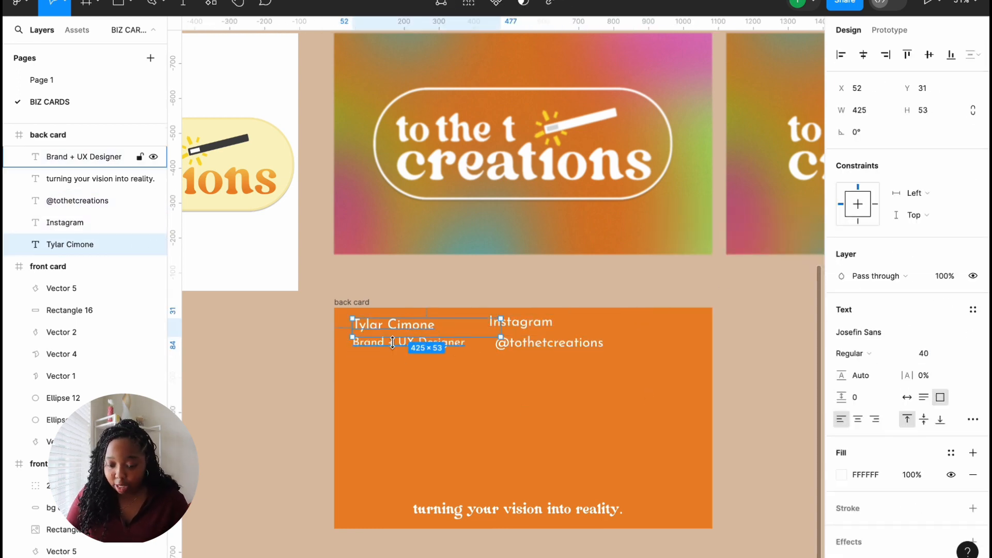
pyautogui.click(395, 346)
pyautogui.click(938, 355)
pyautogui.write('40')
pyautogui.click(521, 324)
pyautogui.click(548, 343)
# Step: Set the tagline in Josefin Sans and shift it slightly right and down
pyautogui.click(565, 511)
pyautogui.click(859, 333)
pyautogui.click(717, 274)
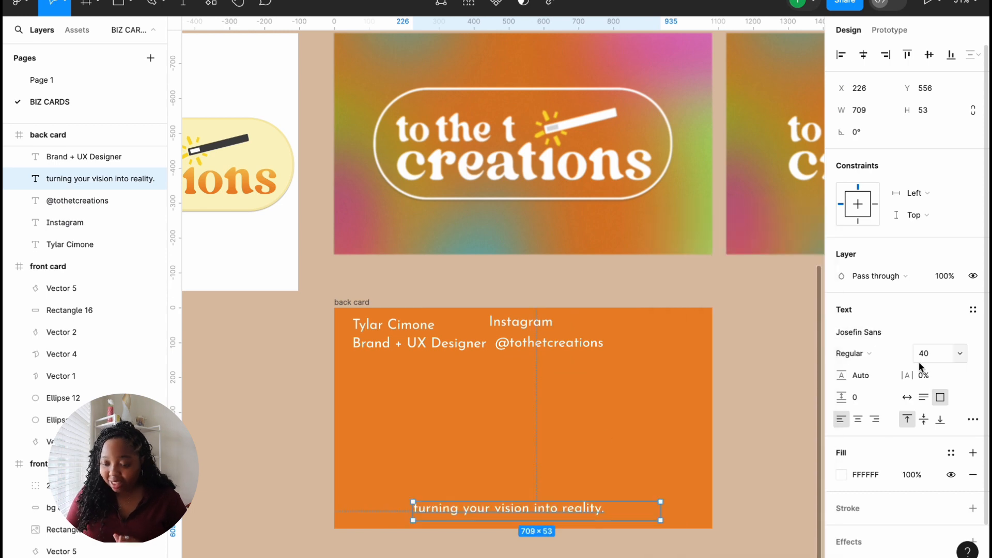
pyautogui.click(594, 393)
pyautogui.moveTo(490, 507); pyautogui.dragTo(502, 512)
pyautogui.click(524, 344)
pyautogui.keyDown('shift'); pyautogui.click(524, 323); pyautogui.keyUp('shift')
# Step: Shift the Instagram label and handle further right on the back card
pyautogui.moveTo(524, 324); pyautogui.dragTo(564, 326)
pyautogui.click(564, 344)
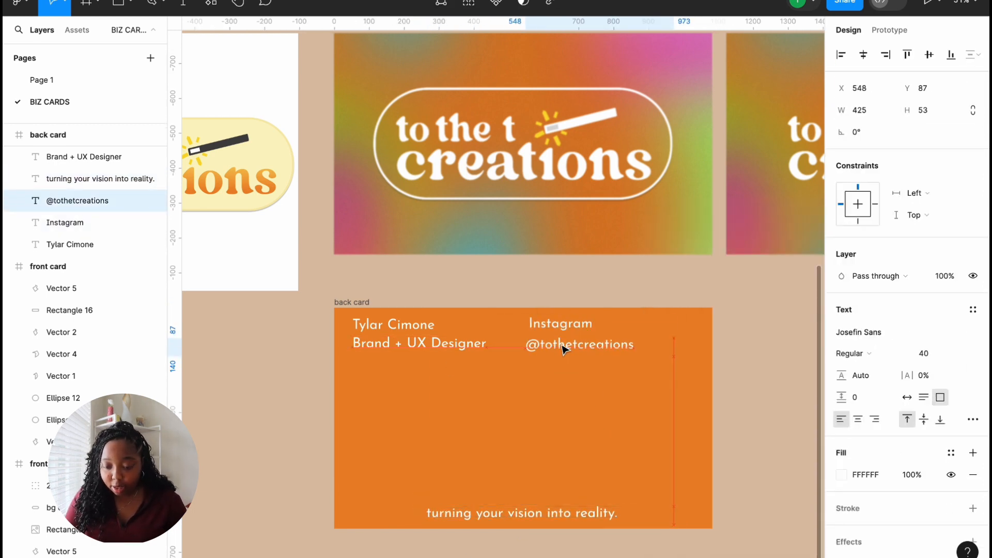
pyautogui.click(372, 343)
pyautogui.scroll(5, 398, 351)
pyautogui.click(436, 410)
pyautogui.scroll(-3, 437, 413)
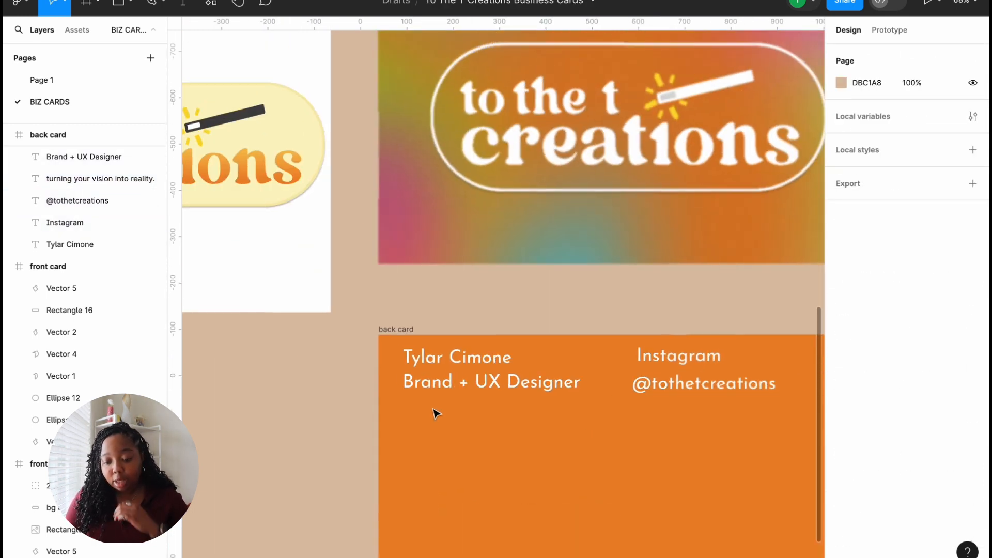
pyautogui.scroll(-5, 436, 414)
pyautogui.hscroll(2, 434, 412)
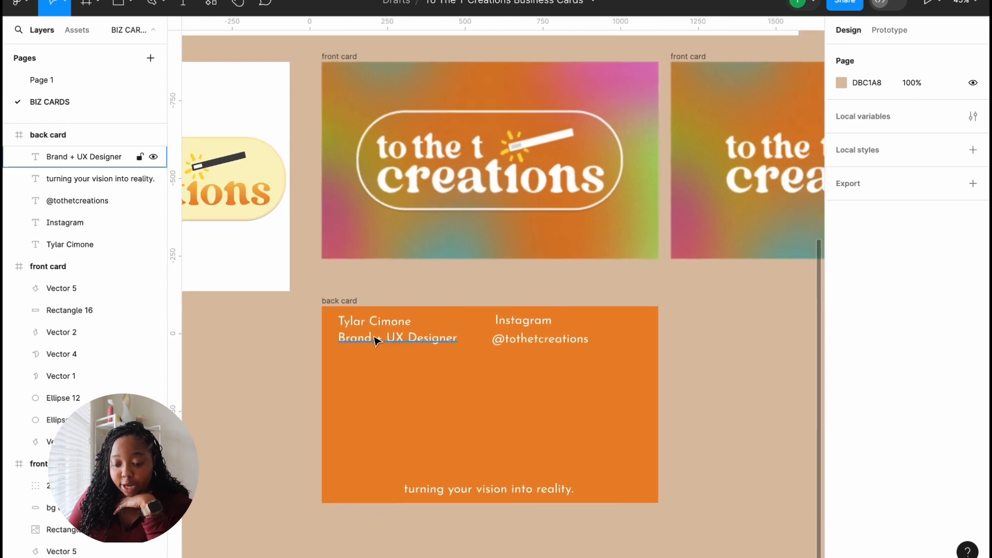
# Step: Nudge the Instagram label left so it lines up with the handle's left edge
pyautogui.click(539, 327)
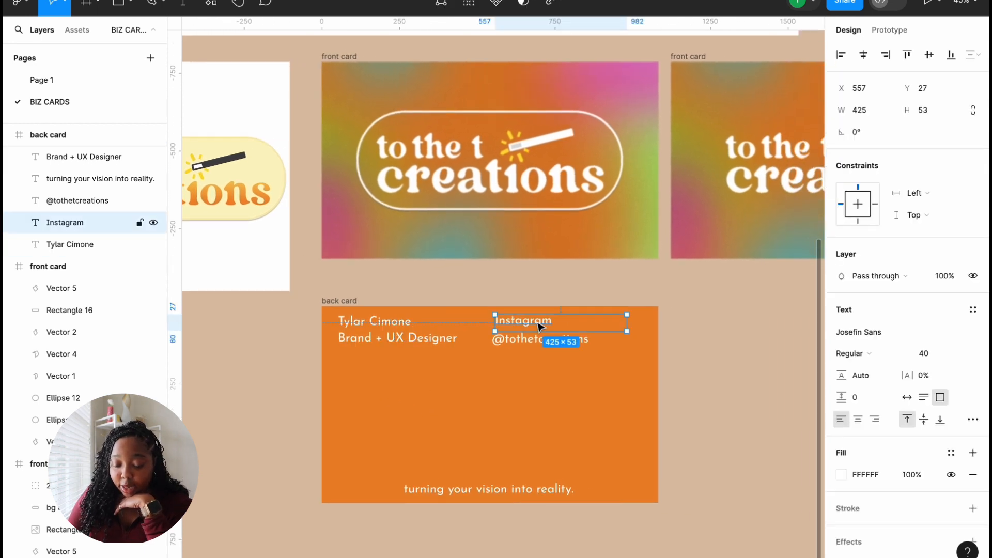
pyautogui.click(519, 339)
pyautogui.moveTo(518, 326); pyautogui.dragTo(515, 325)
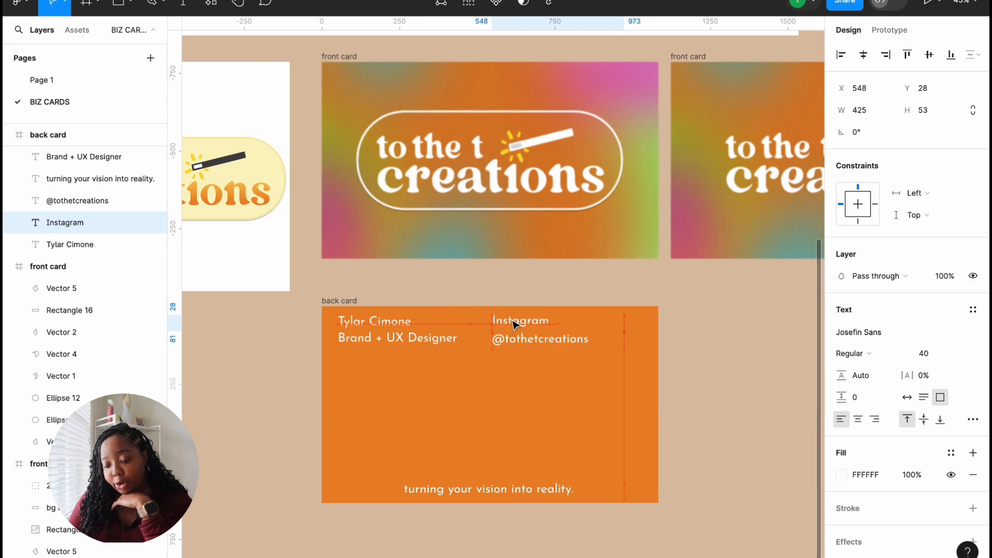
pyautogui.click(517, 408)
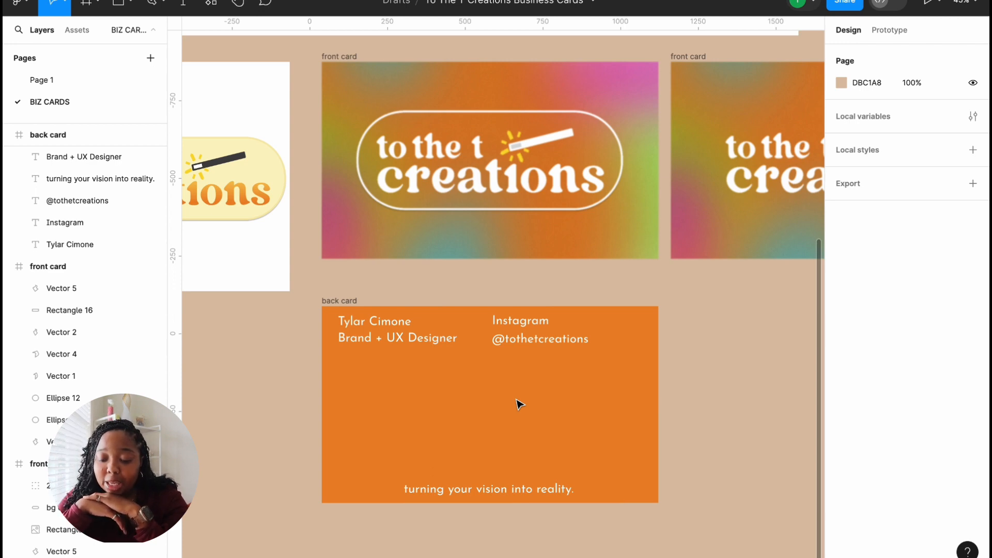
pyautogui.click(510, 343)
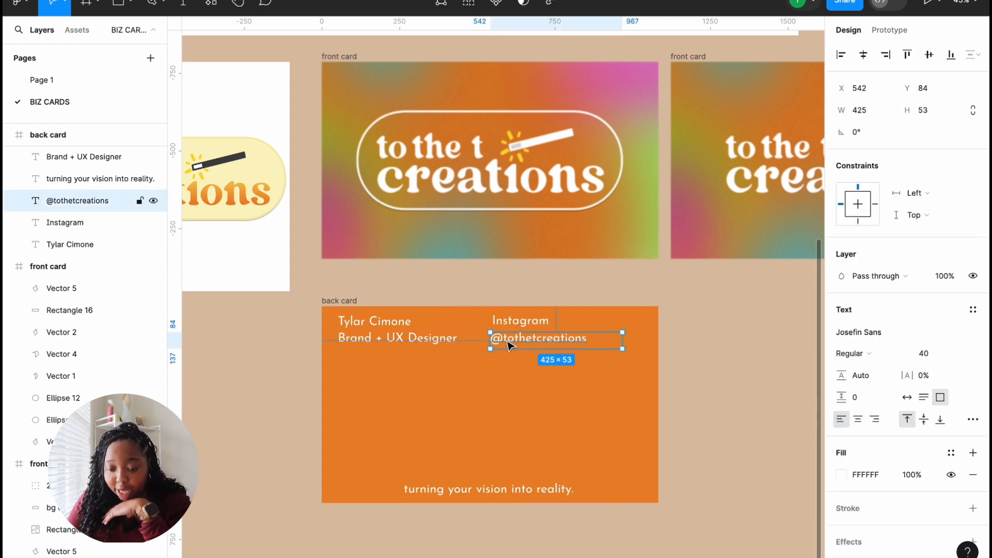
pyautogui.click(510, 397)
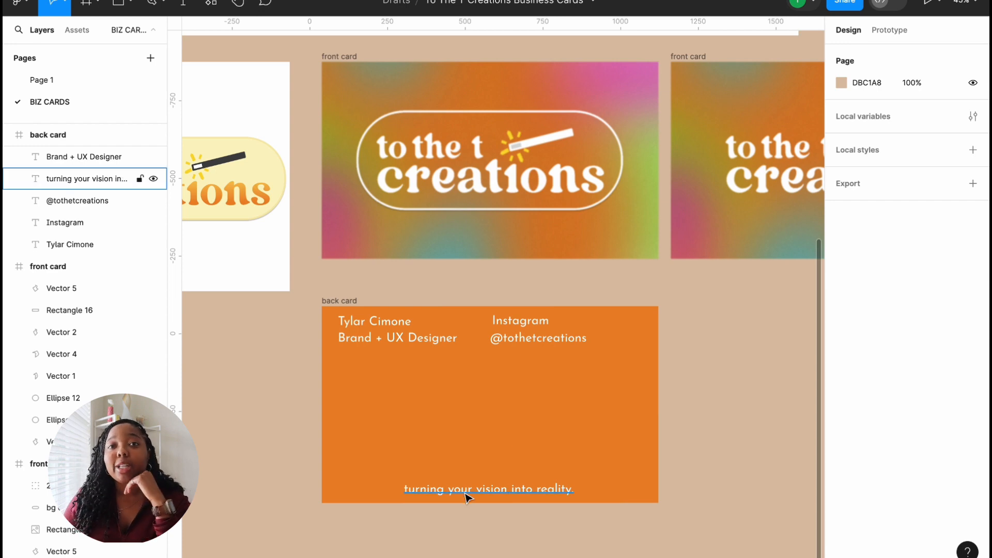
pyautogui.scroll(-2, 472, 501)
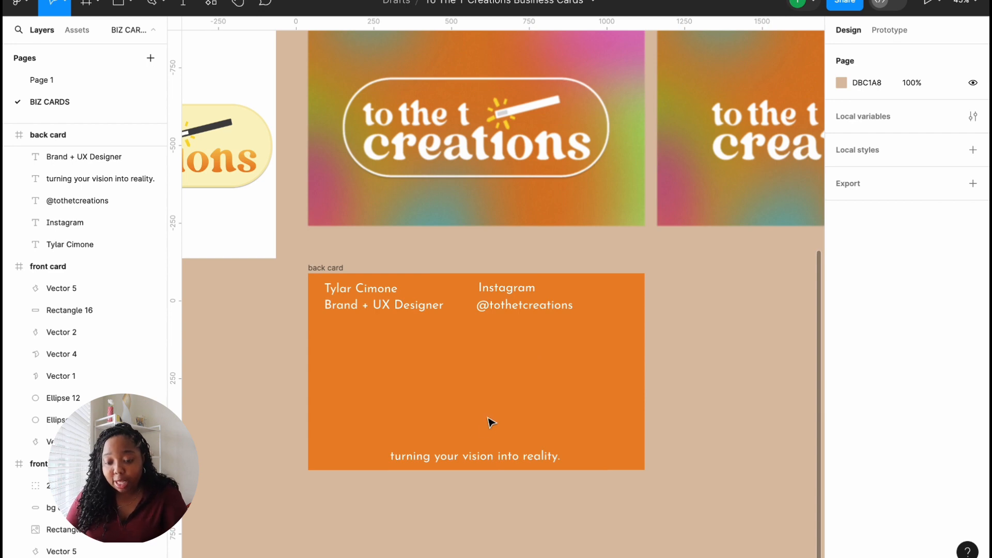
# Step: Duplicate the tagline above itself and retype the copy as 'To The T Creations'
pyautogui.click(491, 460)
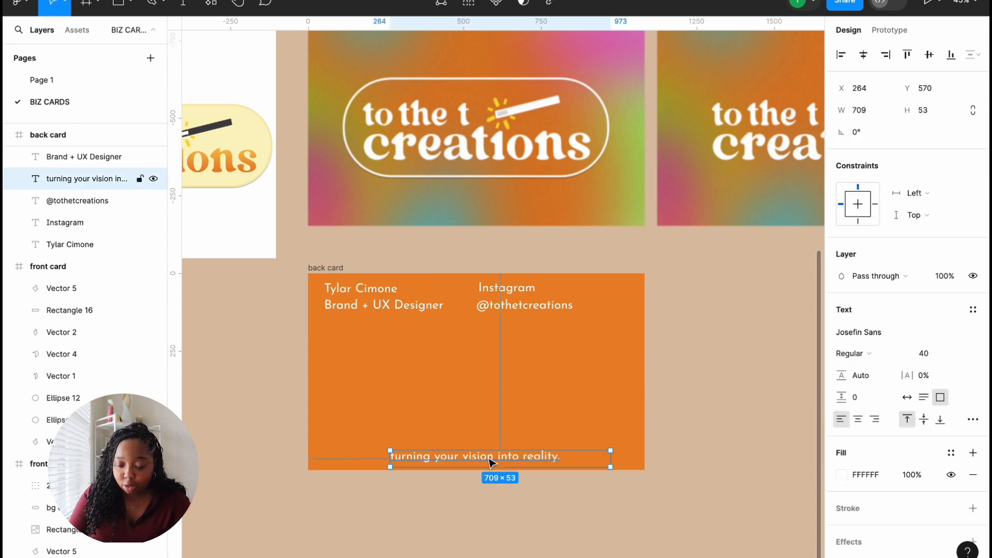
pyautogui.hotkey('ctrl', 'd')
pyautogui.moveTo(491, 462); pyautogui.dragTo(491, 428)
pyautogui.doubleClick(491, 428)
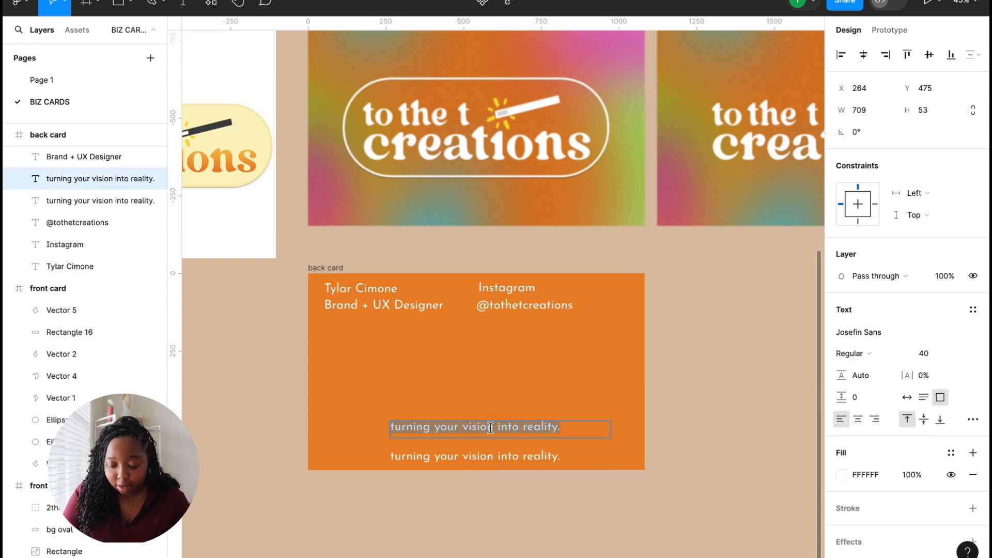
pyautogui.write('To Th')
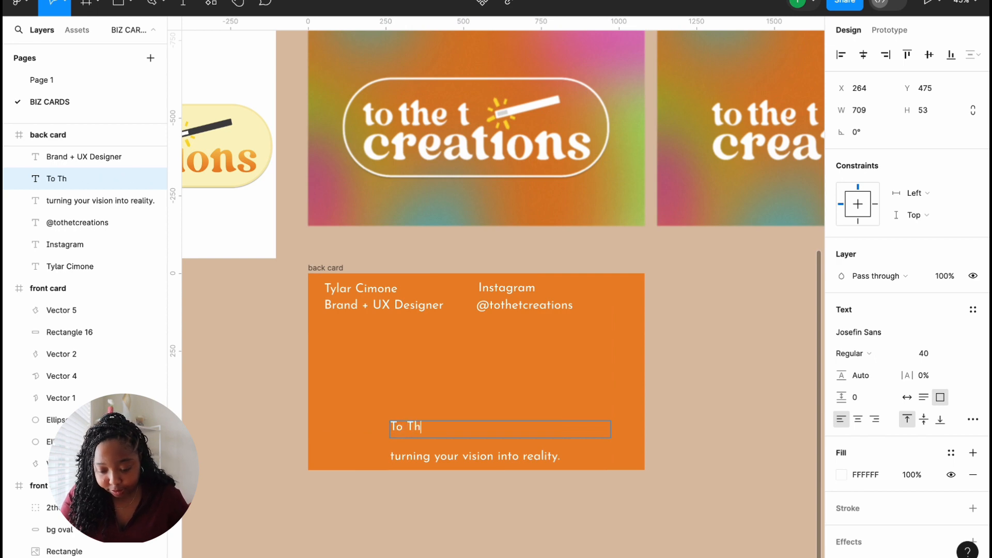
pyautogui.write('e T Creations')
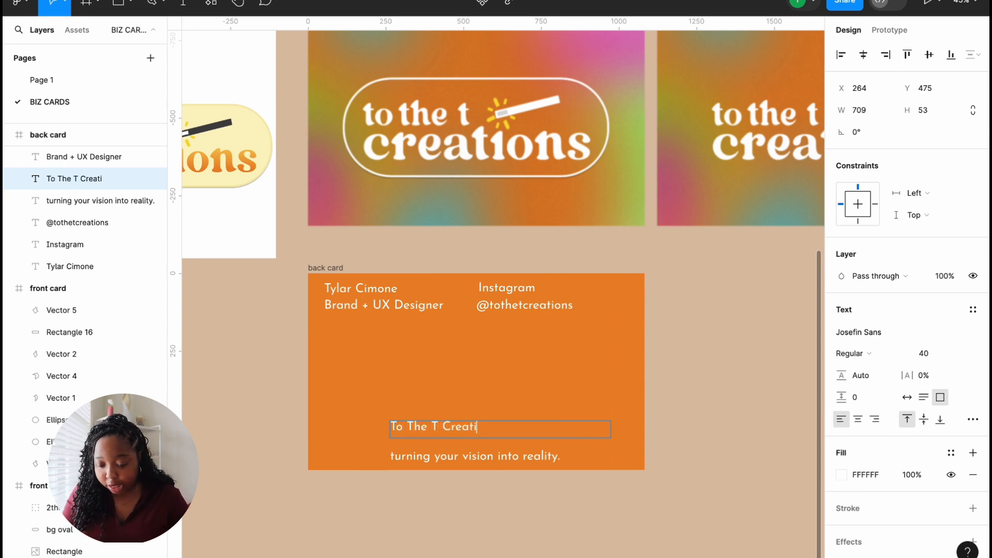
pyautogui.press('Escape')
pyautogui.press('Escape')
# Step: Set 'To The T Creations' to size 100 in a widened one-line box on the card
pyautogui.doubleClick(467, 434)
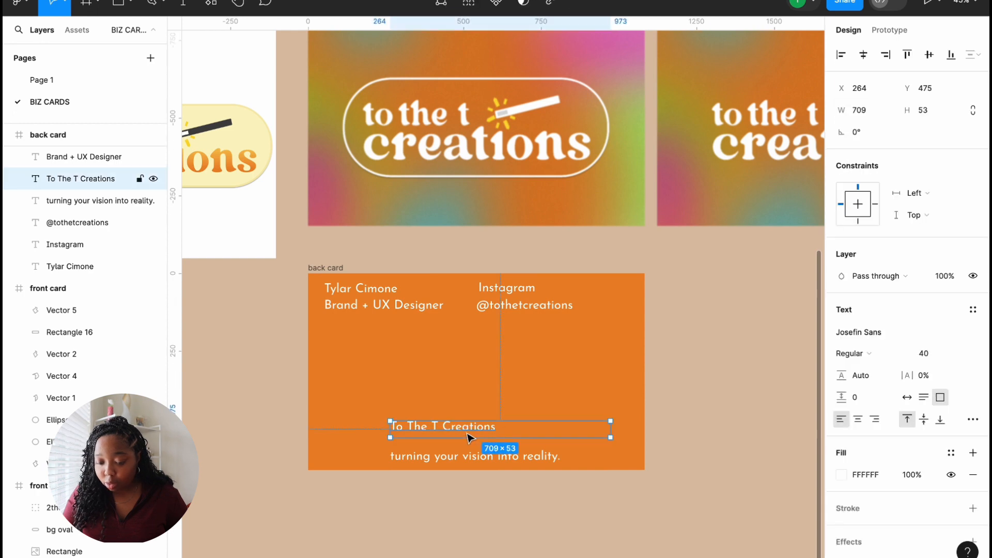
pyautogui.click(953, 353)
pyautogui.click(950, 418)
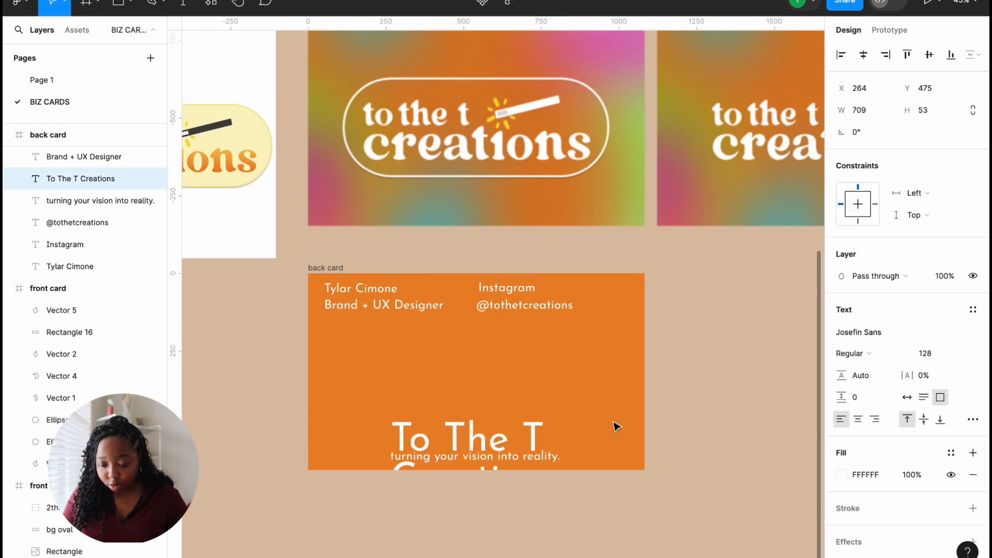
pyautogui.moveTo(610, 430); pyautogui.dragTo(787, 427)
pyautogui.moveTo(534, 436); pyautogui.dragTo(450, 427)
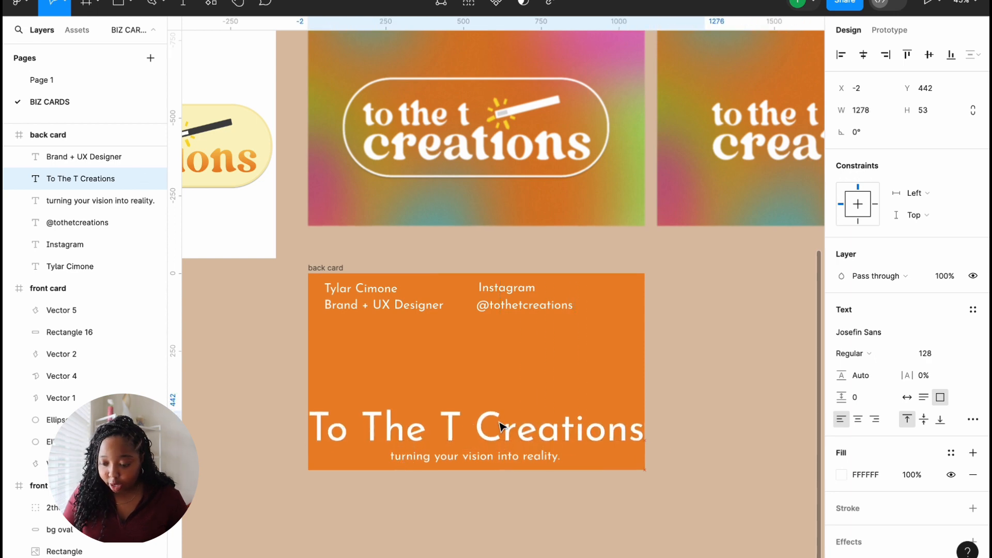
pyautogui.click(939, 353)
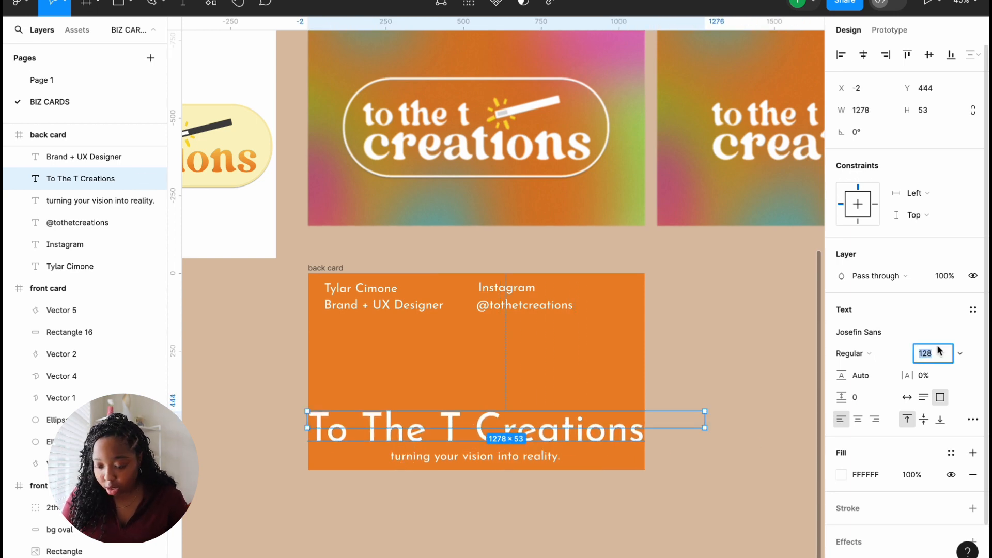
pyautogui.write('100')
pyautogui.press('Return')
pyautogui.moveTo(379, 431); pyautogui.dragTo(416, 430)
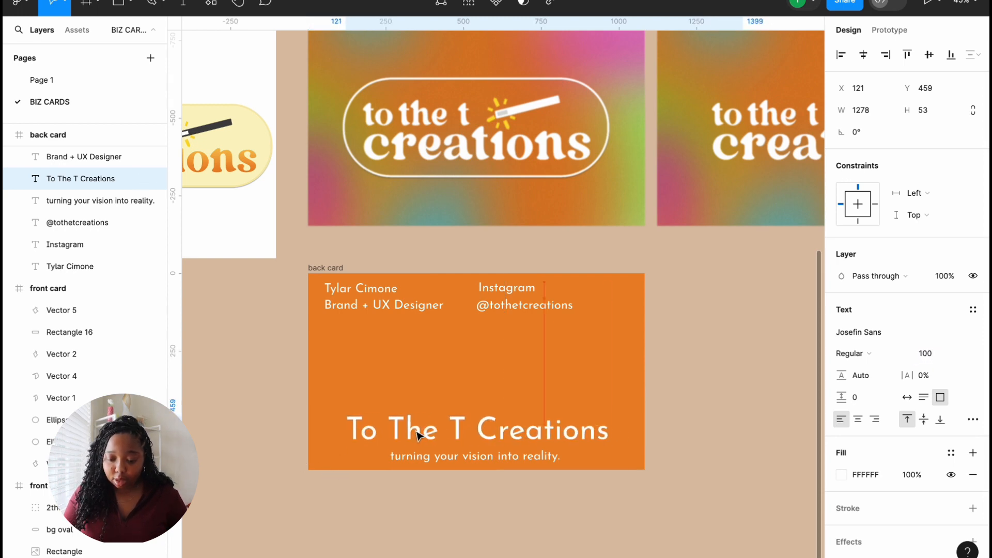
pyautogui.click(740, 319)
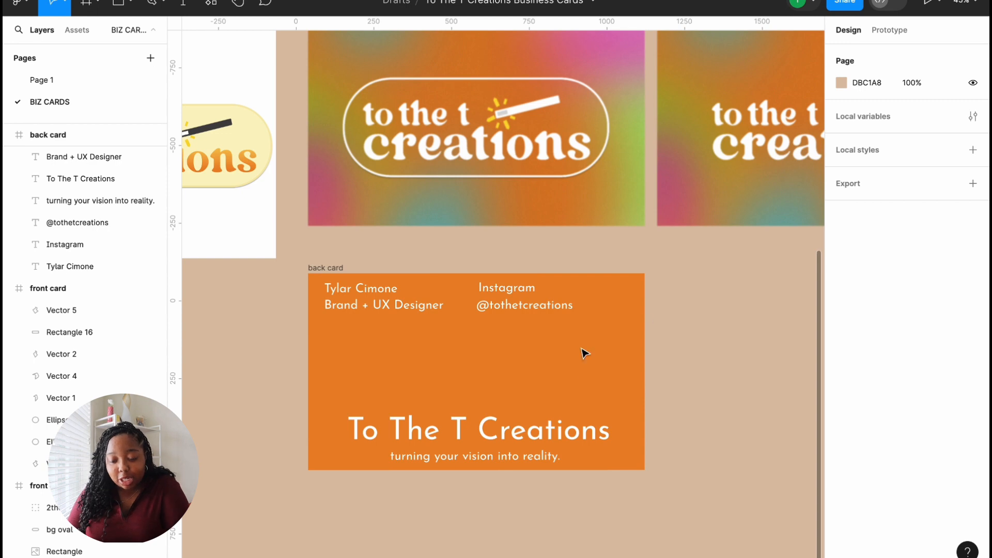
# Step: Raise the tagline to mid-card and proportionally scale the company name up near the bottom
pyautogui.moveTo(518, 431); pyautogui.dragTo(518, 428)
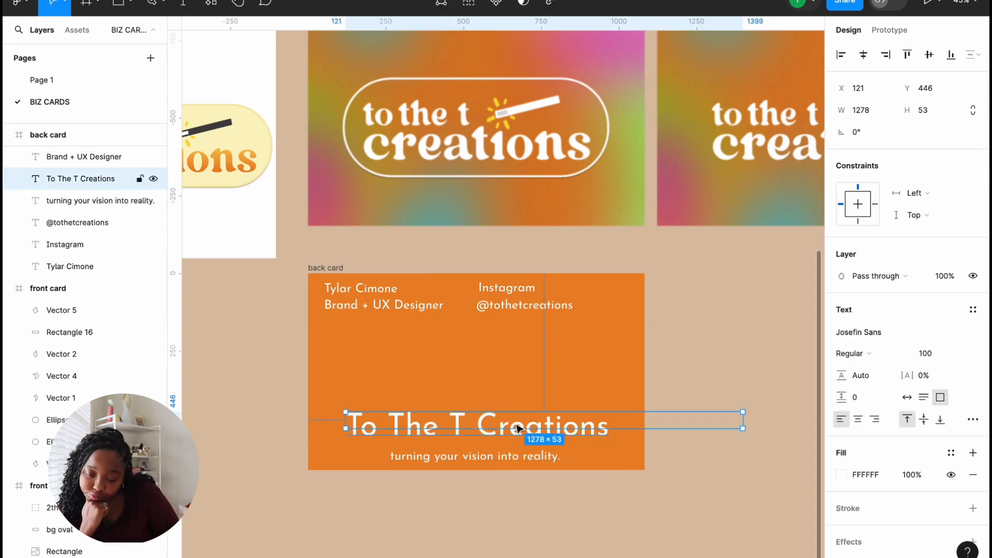
pyautogui.click(512, 362)
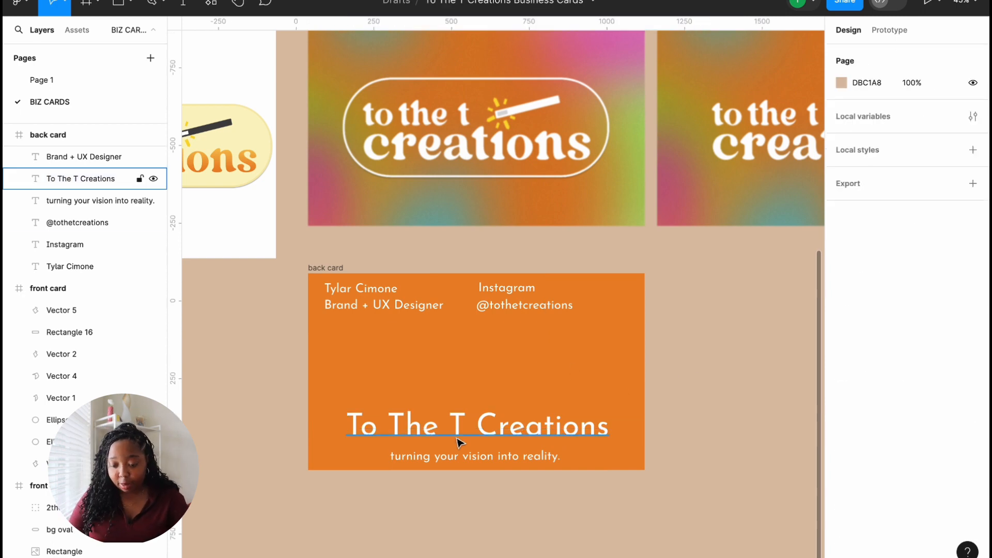
pyautogui.moveTo(475, 456); pyautogui.dragTo(475, 340)
pyautogui.click(518, 426)
pyautogui.moveTo(742, 419); pyautogui.dragTo(628, 419)
pyautogui.moveTo(487, 428); pyautogui.dragTo(487, 463)
pyautogui.moveTo(488, 428); pyautogui.dragTo(457, 428)
pyautogui.press('k')
pyautogui.moveTo(597, 411); pyautogui.dragTo(718, 330)
# Step: Lower the company name, replace its text with 'To', and resize its text box
pyautogui.scroll(-5, 587, 409)
pyautogui.moveTo(560, 384); pyautogui.dragTo(503, 421)
pyautogui.doubleClick(556, 426)
pyautogui.press('BackSpace')
pyautogui.press('super+a')
pyautogui.write('To')
pyautogui.scroll(5, 427, 427)
pyautogui.moveTo(468, 520); pyautogui.dragTo(629, 431)
# Step: Duplicate the word into separate 'The' and 'T' text layers placed beside 'To'
pyautogui.press('super+d')
pyautogui.doubleClick(541, 431)
pyautogui.write('The')
pyautogui.moveTo(558, 442)
pyautogui.mouseDown()
pyautogui.moveTo(700, 437)
pyautogui.moveTo(554, 438)
pyautogui.mouseUp()
pyautogui.press('super+d')
pyautogui.doubleClick(699, 436)
pyautogui.write('T')
pyautogui.moveTo(661, 412); pyautogui.dragTo(658, 418)
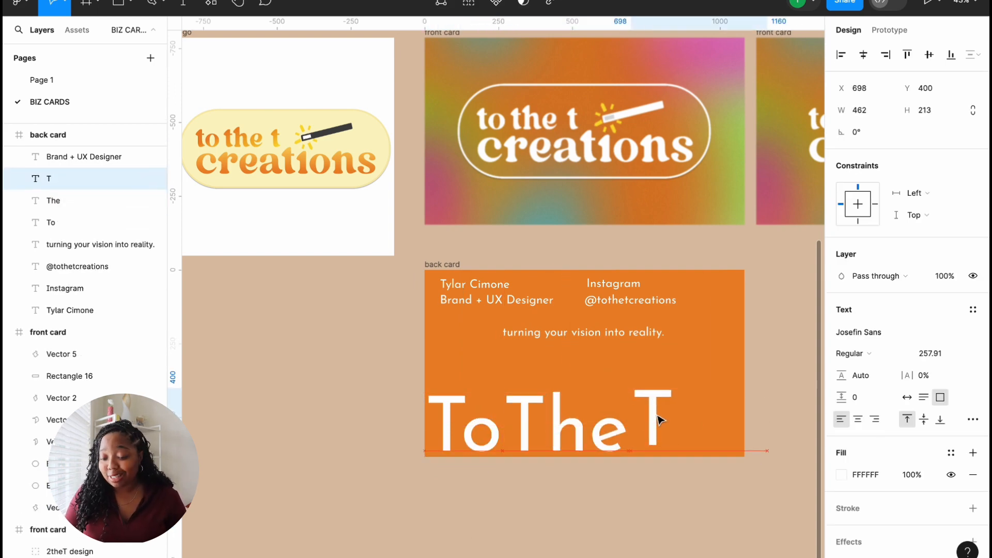
pyautogui.click(722, 355)
# Step: Scale 'To' down, set 'The' and 'T' to font size 190, and reposition 'T'
pyautogui.click(482, 424)
pyautogui.press('k')
pyautogui.moveTo(503, 394); pyautogui.dragTo(505, 446)
pyautogui.click(543, 425)
pyautogui.click(454, 434)
pyautogui.click(569, 425)
pyautogui.click(926, 354)
pyautogui.write('190')
pyautogui.click(653, 424)
pyautogui.write('190')
pyautogui.doubleClick(526, 430)
pyautogui.click(649, 408)
pyautogui.moveTo(649, 408); pyautogui.dragTo(613, 416)
# Step: Duplicate 'T' into a 'Creations' layer, fix its typo, and place it beside 'T'
pyautogui.moveTo(732, 465); pyautogui.dragTo(610, 435)
pyautogui.doubleClick(640, 435)
pyautogui.moveTo(594, 435); pyautogui.dragTo(588, 359)
pyautogui.write('Creatgions')
pyautogui.hscroll(3, 611, 363)
pyautogui.moveTo(451, 358); pyautogui.dragTo(695, 357)
pyautogui.doubleClick(586, 359)
pyautogui.press('BackSpace')
pyautogui.moveTo(455, 361); pyautogui.dragTo(589, 440)
# Step: Scale the word 'To' down proportionally
pyautogui.click(305, 436)
pyautogui.press('k')
pyautogui.moveTo(330, 411); pyautogui.dragTo(307, 429)
pyautogui.moveTo(413, 433)
pyautogui.mouseDown()
pyautogui.moveTo(353, 451)
pyautogui.moveTo(412, 441)
pyautogui.mouseUp()
# Step: Set 'The', 'Creations' and 'T' to font size 123 and line them up along the bottom
pyautogui.click(300, 442)
pyautogui.press('v')
pyautogui.click(413, 427)
pyautogui.keyDown('shift'); pyautogui.click(548, 437); pyautogui.keyUp('shift')
pyautogui.click(925, 299)
pyautogui.write('123')
pyautogui.click(445, 433)
pyautogui.click(925, 299)
pyautogui.write('123')
pyautogui.doubleClick(348, 432)
pyautogui.moveTo(517, 432); pyautogui.dragTo(495, 444)
# Step: Set the word 'To' to font size 150
pyautogui.click(381, 410)
pyautogui.click(302, 443)
pyautogui.moveTo(312, 427)
pyautogui.mouseDown()
pyautogui.moveTo(329, 413)
pyautogui.moveTo(317, 435)
pyautogui.mouseUp()
pyautogui.press('super+z')
pyautogui.press('k')
pyautogui.press('v')
pyautogui.doubleClick(309, 438)
pyautogui.click(930, 353)
pyautogui.write('150')
# Step: Set 'The', 'T' and 'Creations' to font size 150 and line them up with 'To'
pyautogui.click(362, 434)
pyautogui.keyDown('shift'); pyautogui.click(494, 444); pyautogui.keyUp('shift')
pyautogui.click(925, 298)
pyautogui.write('150')
pyautogui.moveTo(362, 439); pyautogui.dragTo(353, 438)
pyautogui.moveTo(415, 443)
pyautogui.mouseDown()
pyautogui.moveTo(431, 437)
pyautogui.moveTo(421, 440)
pyautogui.mouseUp()
# Step: Change all four words to font size 140 and move 'Creations' and 'T' closer together
pyautogui.click(379, 439)
pyautogui.click(465, 440)
pyautogui.click(925, 265)
pyautogui.write('140')
pyautogui.moveTo(505, 446); pyautogui.dragTo(512, 449)
pyautogui.moveTo(411, 438); pyautogui.dragTo(349, 442)
pyautogui.keyDown('shift'); pyautogui.click(289, 434); pyautogui.keyUp('shift')
pyautogui.keyDown('shift'); pyautogui.click(351, 438); pyautogui.keyUp('shift')
pyautogui.click(925, 387)
pyautogui.write('140')
pyautogui.click(511, 414)
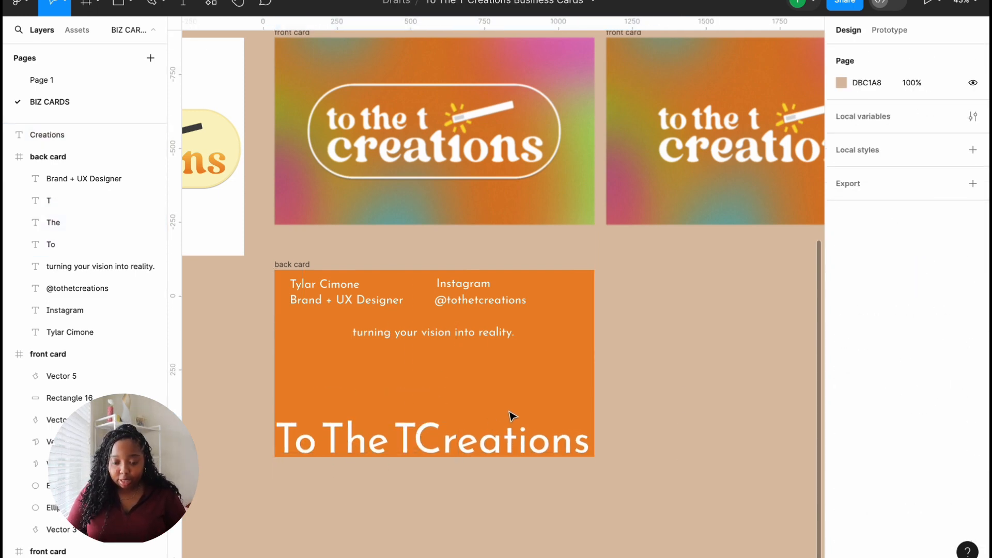
# Step: Tighten the spacing of 'The', 'T' and 'Creations', then marquee-select all four words and delete them
pyautogui.scroll(5, 510, 413)
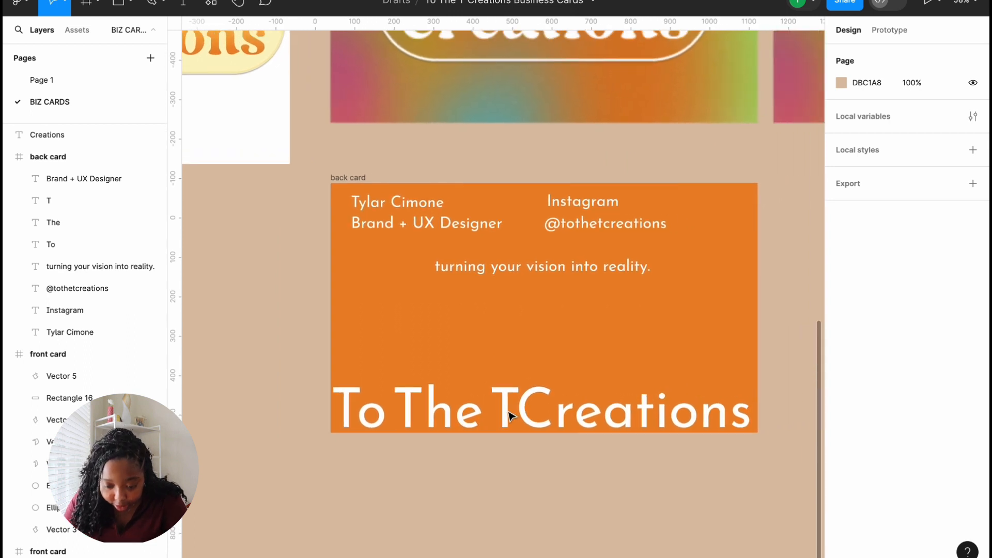
pyautogui.click(372, 412)
pyautogui.click(427, 409)
pyautogui.moveTo(427, 410); pyautogui.dragTo(421, 415)
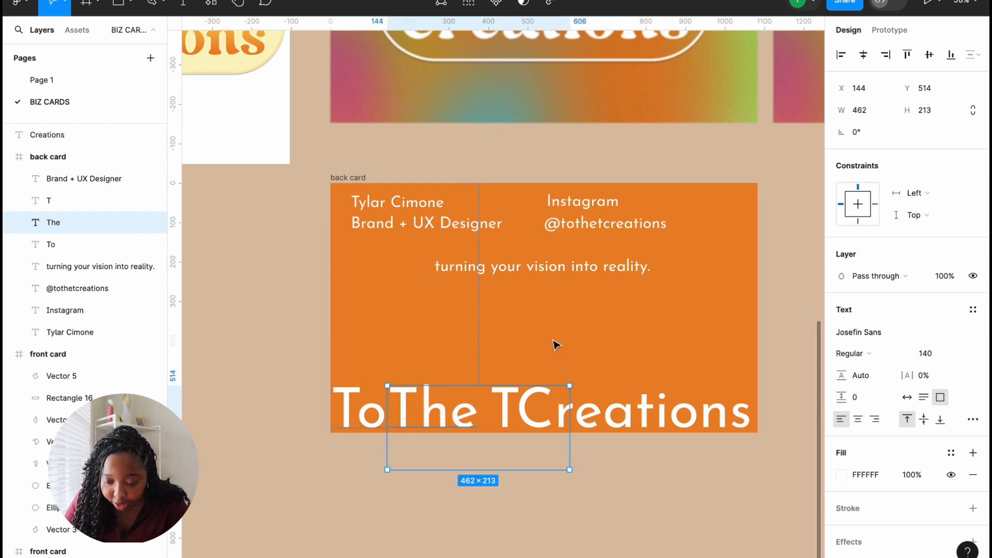
pyautogui.click(553, 344)
pyautogui.moveTo(507, 395); pyautogui.dragTo(498, 397)
pyautogui.click(631, 367)
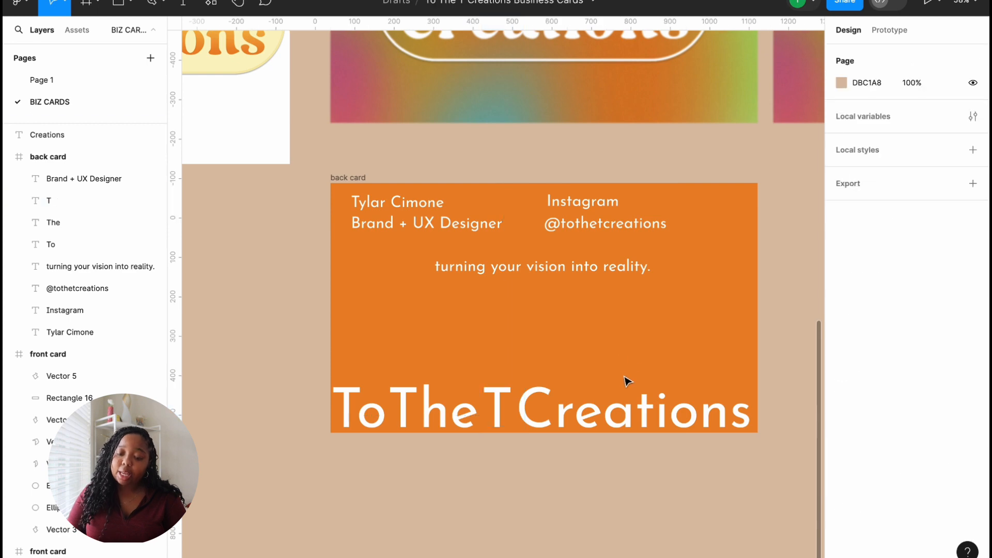
pyautogui.moveTo(611, 423); pyautogui.dragTo(618, 424)
pyautogui.click(648, 363)
pyautogui.moveTo(325, 356); pyautogui.dragTo(757, 456)
pyautogui.press('Delete')
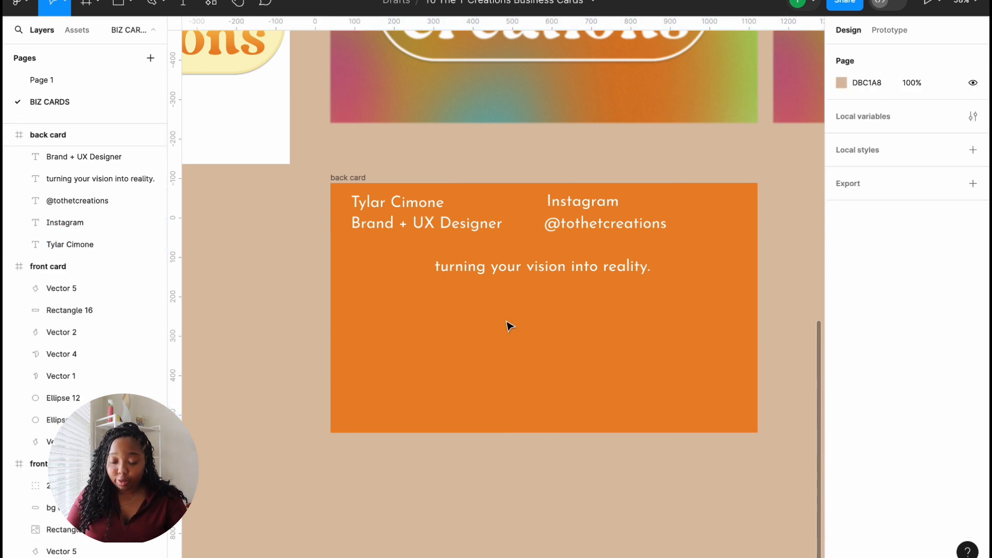
# Step: Nudge the tagline, then copy the front card's logo and oval outline onto the back card
pyautogui.scroll(2, 509, 325)
pyautogui.moveTo(509, 329)
pyautogui.mouseDown()
pyautogui.moveTo(473, 441)
pyautogui.moveTo(491, 392)
pyautogui.moveTo(495, 335)
pyautogui.mouseUp()
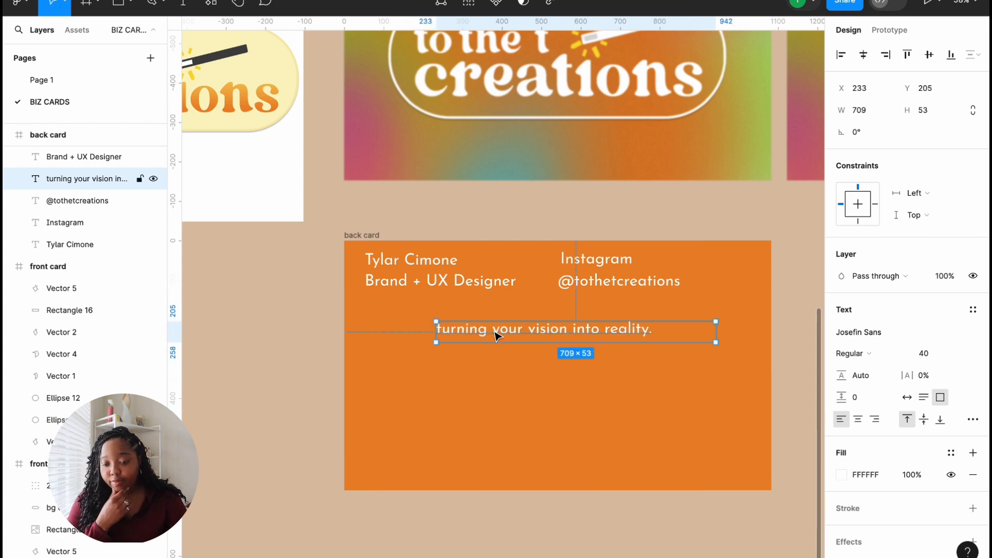
pyautogui.scroll(-3, 495, 336)
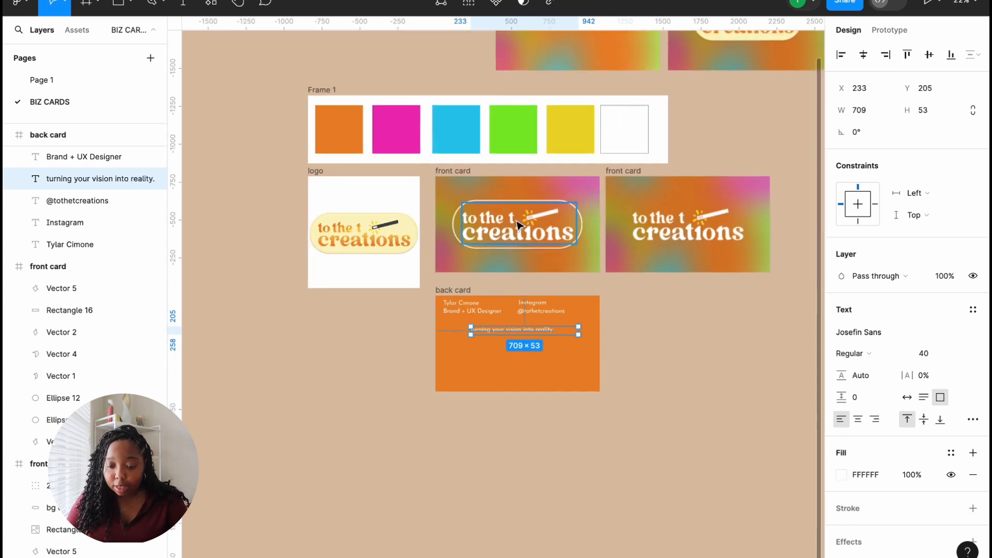
pyautogui.click(518, 225)
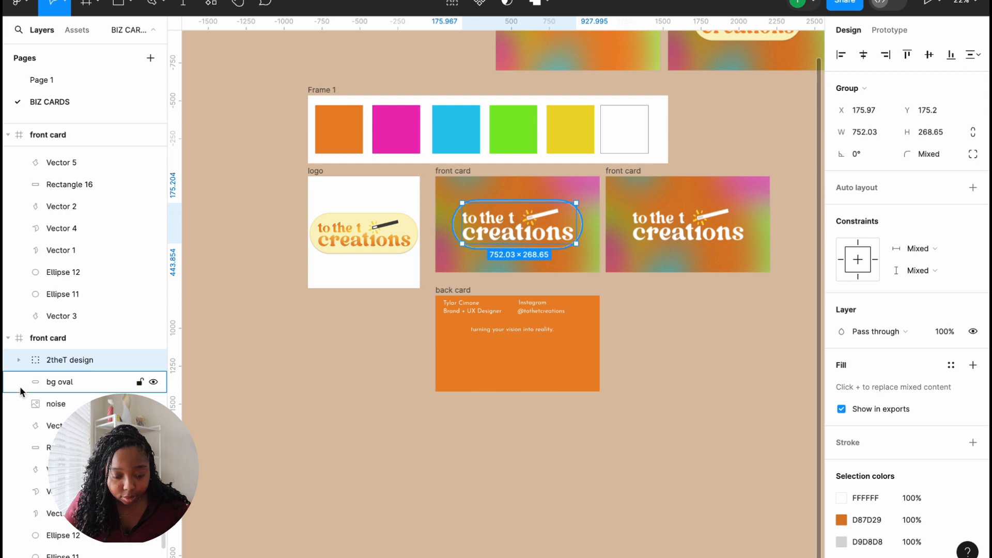
pyautogui.keyDown('shift'); pyautogui.click(54, 381); pyautogui.keyUp('shift')
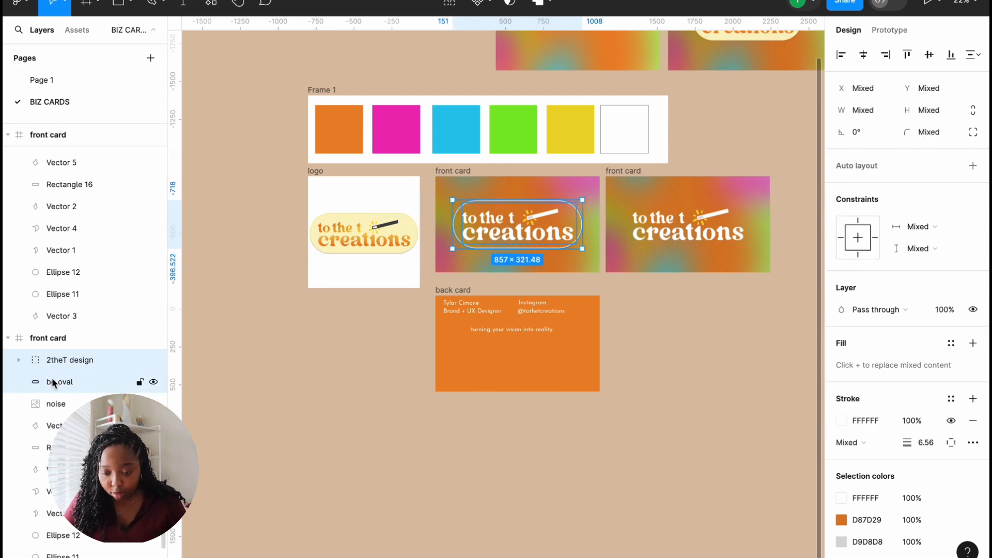
pyautogui.keyDown('alt'); pyautogui.moveTo(522, 236); pyautogui.dragTo(517, 373); pyautogui.keyUp('alt')
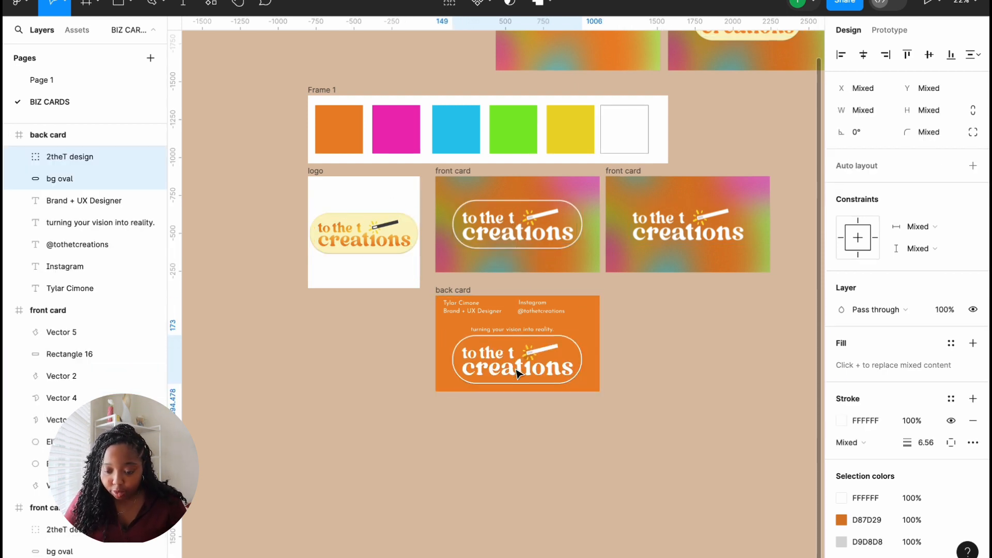
# Step: Scale the copied logo and oval proportionally to 0.62x, about 534×200
pyautogui.click(575, 359)
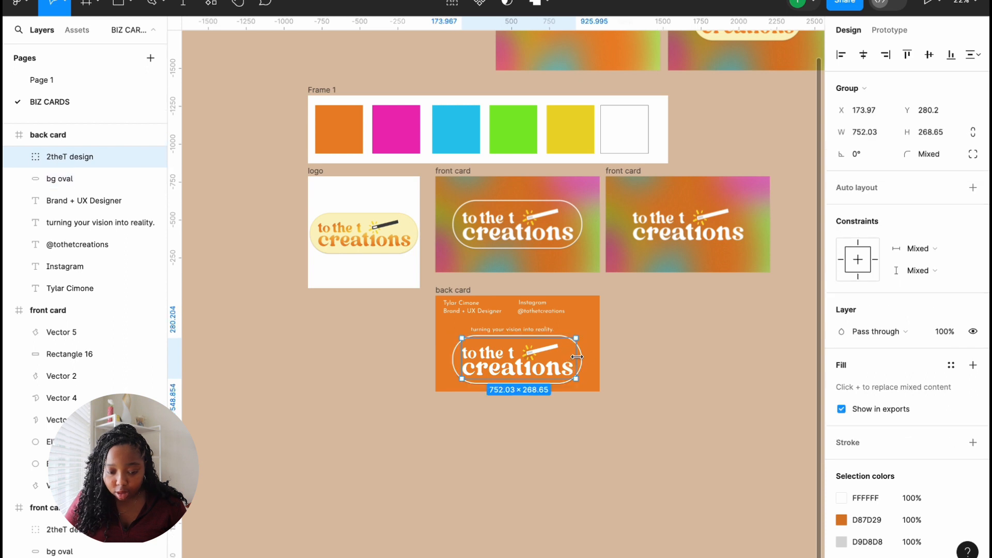
pyautogui.keyDown('shift'); pyautogui.click(65, 178); pyautogui.keyUp('shift')
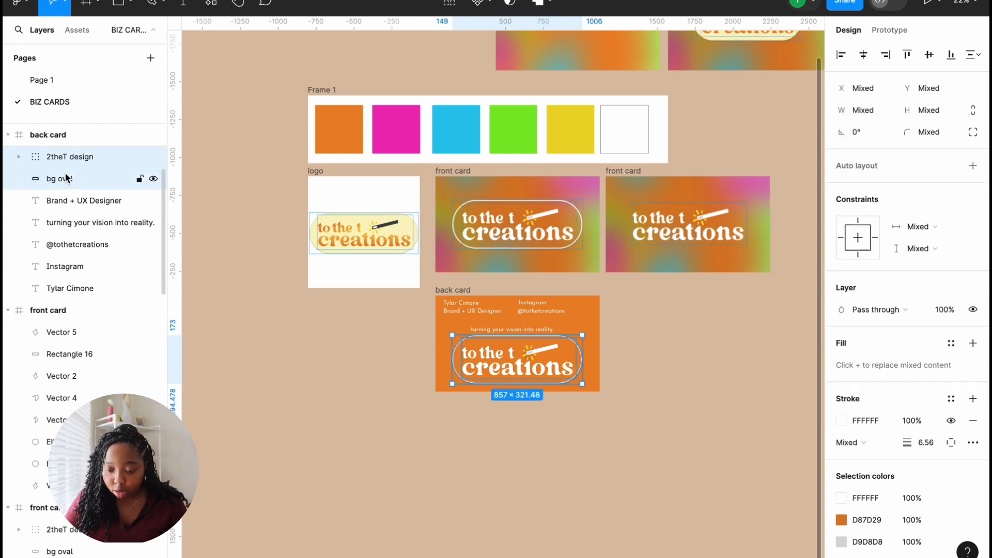
pyautogui.press('k')
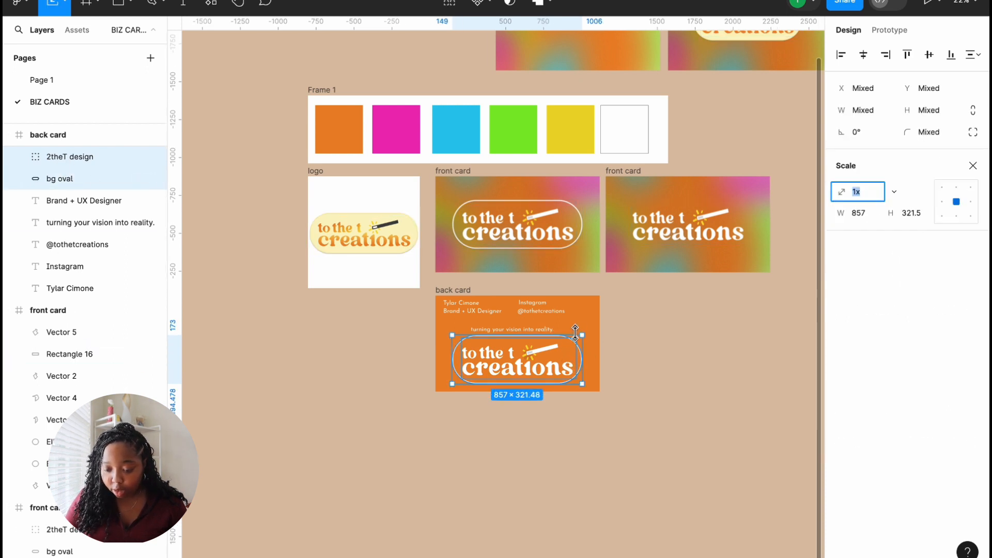
pyautogui.moveTo(582, 333); pyautogui.dragTo(547, 349)
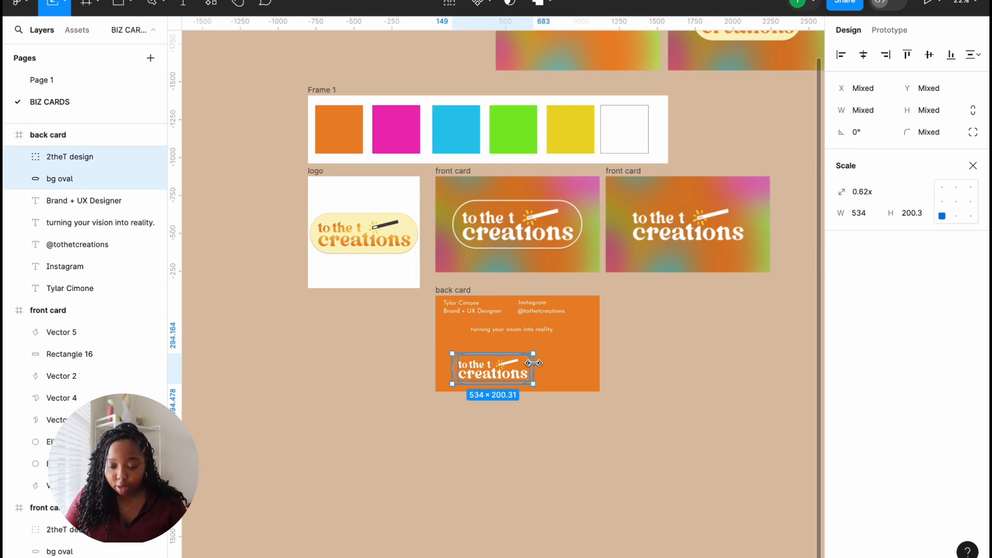
pyautogui.scroll(5, 540, 356)
pyautogui.scroll(1, 534, 363)
pyautogui.hscroll(-1, 534, 363)
pyautogui.click(653, 348)
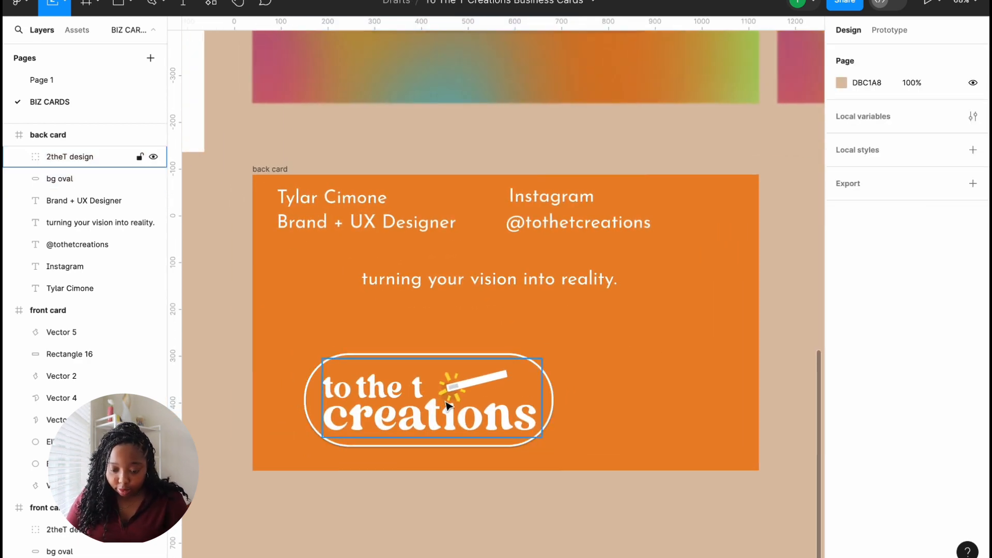
pyautogui.scroll(5, 449, 407)
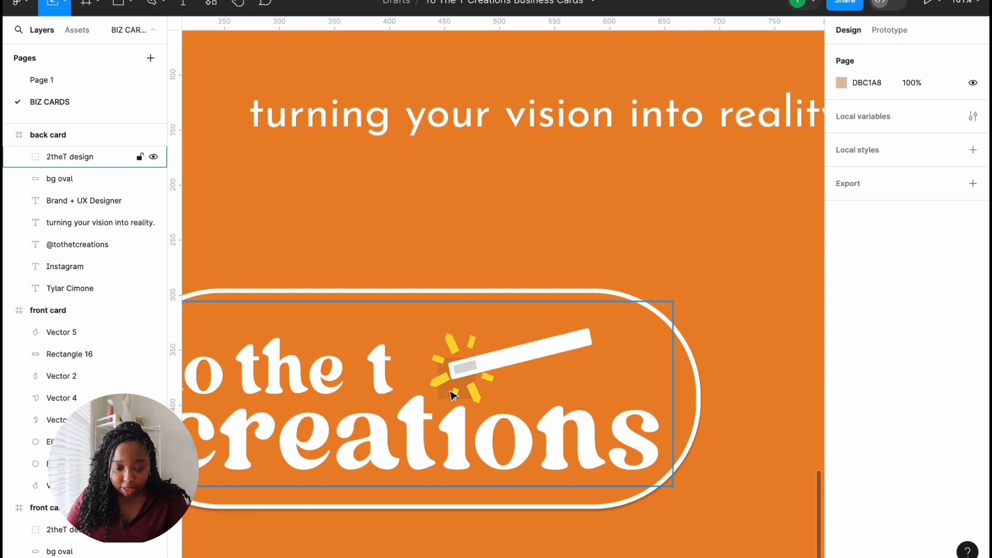
pyautogui.scroll(-5, 449, 392)
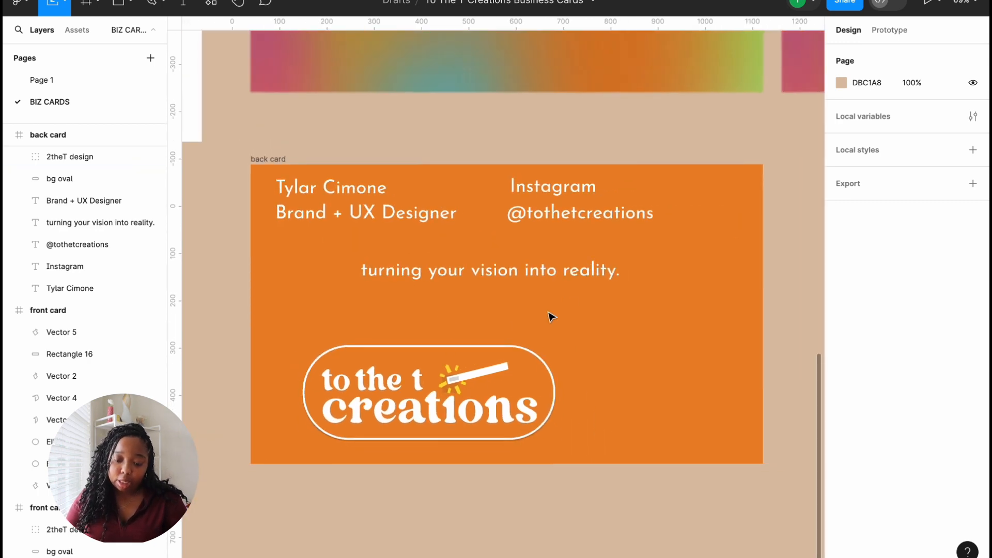
# Step: Move the tagline below the logo and stack the name, title and Instagram handle on the right
pyautogui.moveTo(417, 353); pyautogui.dragTo(375, 358)
pyautogui.moveTo(562, 274); pyautogui.dragTo(466, 399)
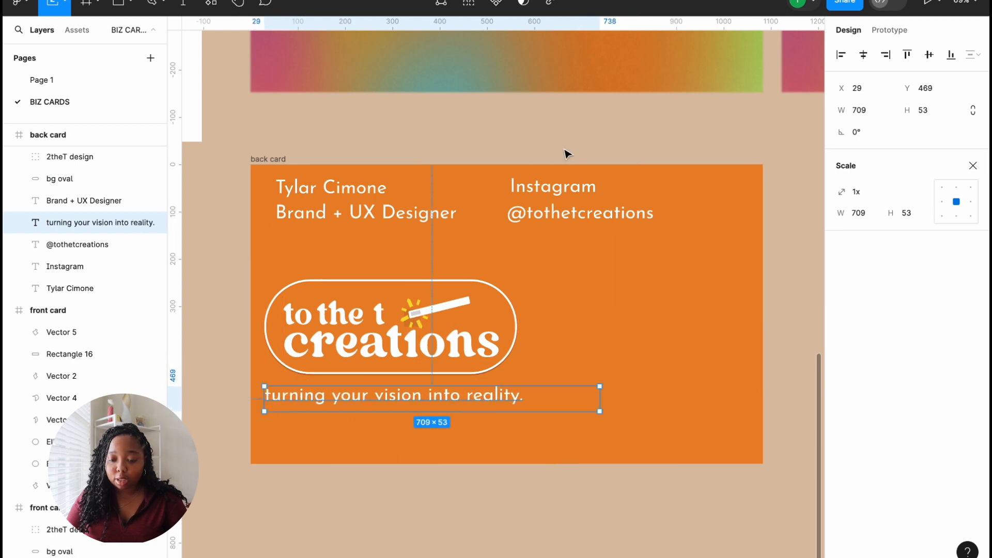
pyautogui.click(535, 173)
pyautogui.moveTo(559, 182); pyautogui.dragTo(652, 392)
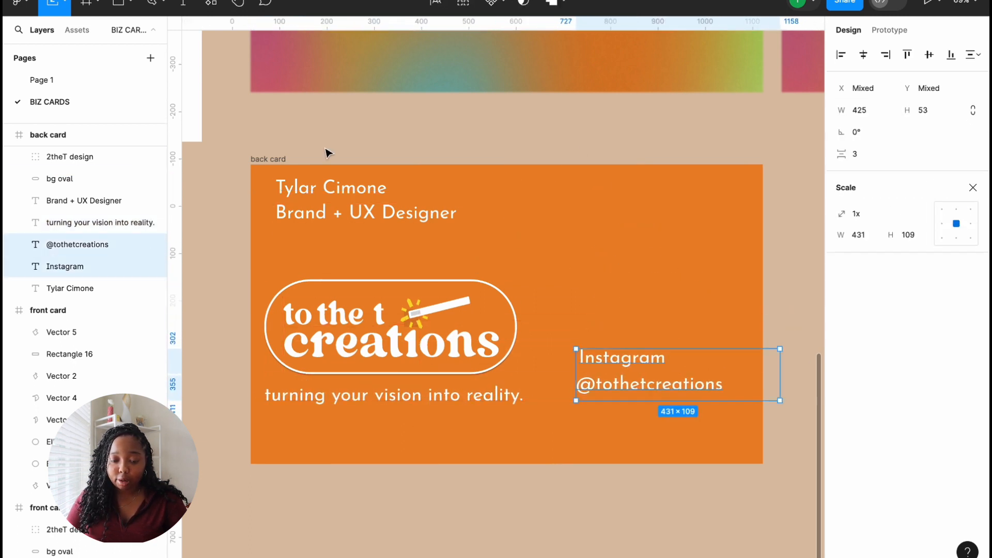
pyautogui.click(349, 257)
pyautogui.moveTo(331, 200); pyautogui.dragTo(327, 159)
pyautogui.moveTo(334, 197); pyautogui.dragTo(604, 287)
pyautogui.click(567, 326)
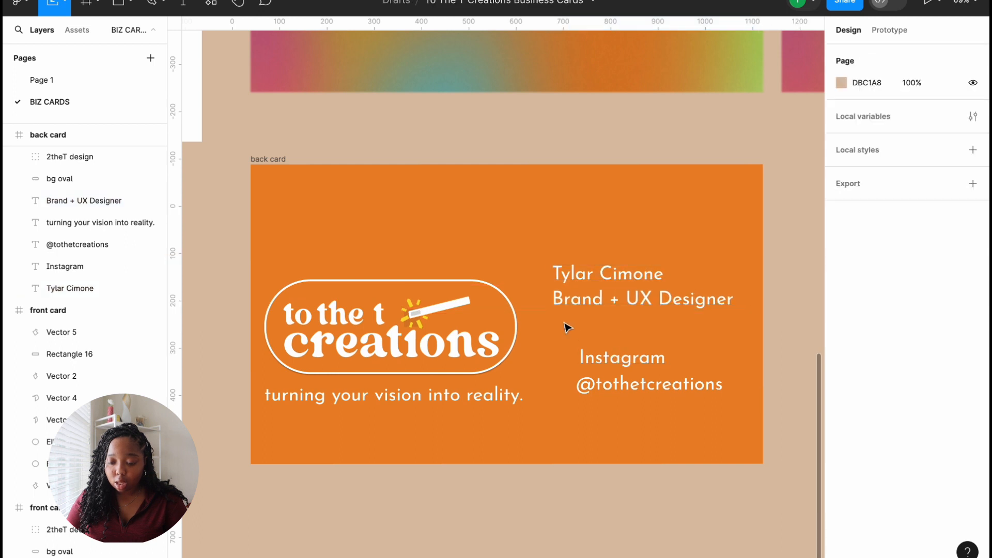
pyautogui.moveTo(565, 336); pyautogui.dragTo(735, 398)
pyautogui.moveTo(671, 381); pyautogui.dragTo(646, 360)
pyautogui.click(621, 437)
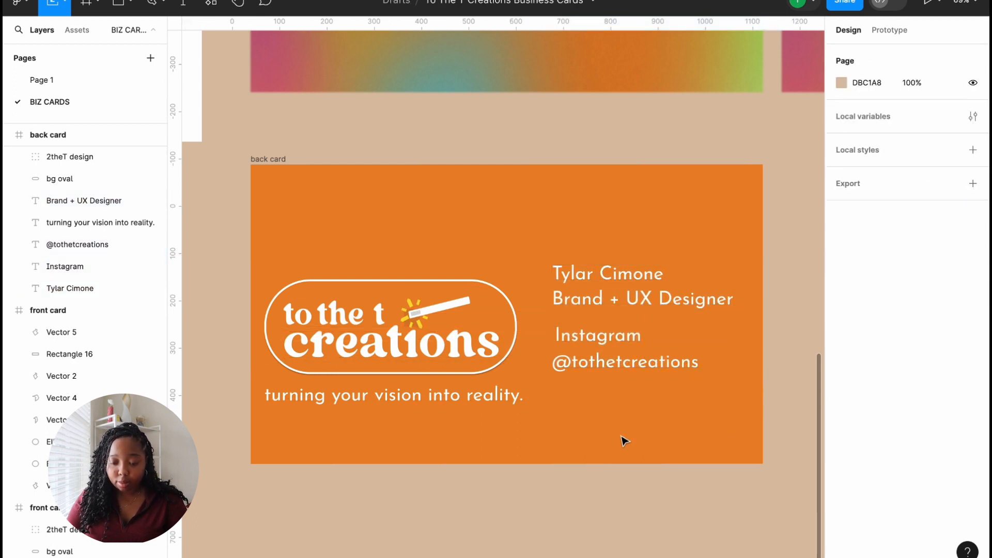
# Step: Raise the logo slightly and centre the tagline beneath it, scaled to 0.78x (about 551 wide)
pyautogui.moveTo(320, 239); pyautogui.dragTo(476, 387)
pyautogui.keyDown('shift'); pyautogui.click(476, 386); pyautogui.keyUp('shift')
pyautogui.moveTo(465, 352)
pyautogui.mouseDown()
pyautogui.moveTo(464, 326)
pyautogui.moveTo(456, 334)
pyautogui.mouseUp()
pyautogui.click(471, 404)
pyautogui.moveTo(601, 388); pyautogui.dragTo(525, 391)
pyautogui.moveTo(459, 399); pyautogui.dragTo(480, 381)
pyautogui.click(589, 397)
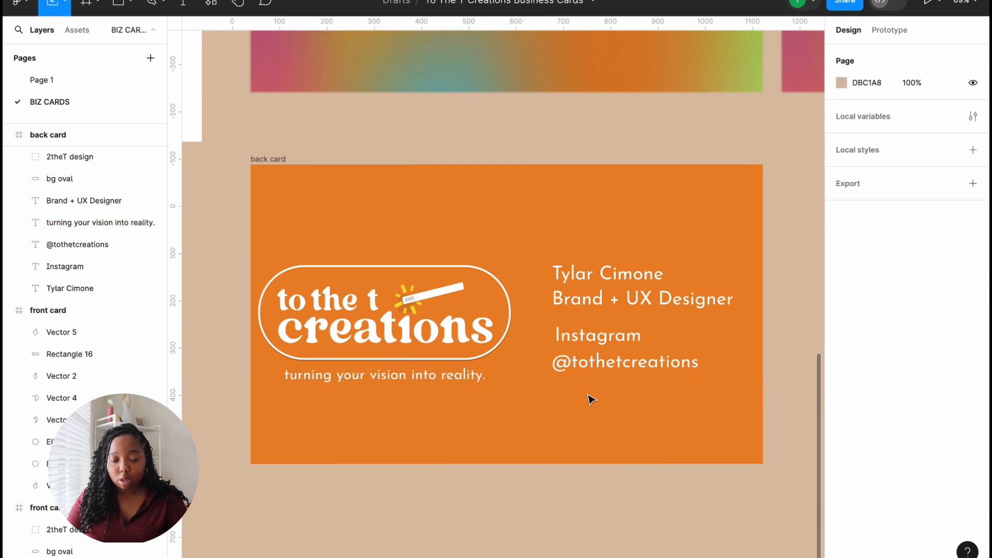
pyautogui.click(130, 3)
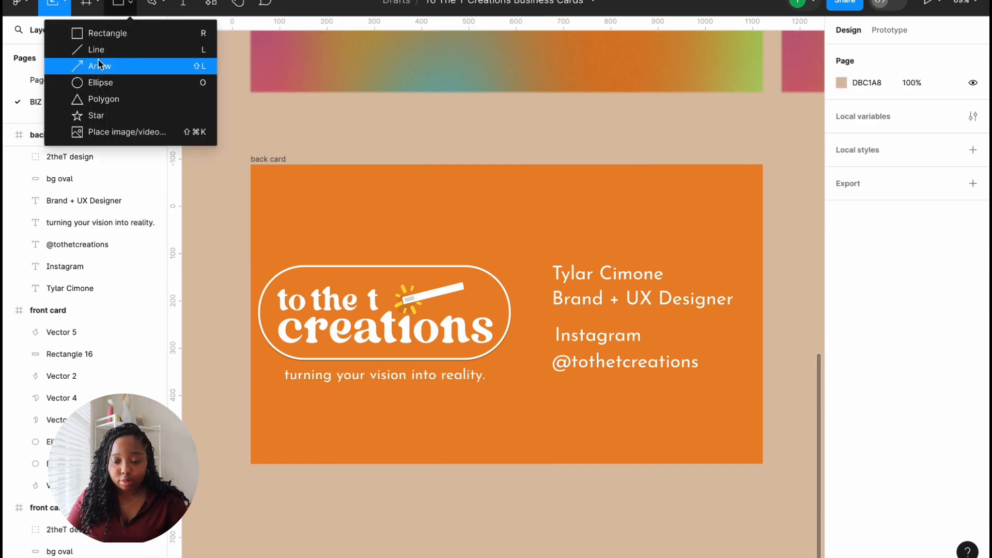
# Step: Draw a white vertical divider about 588 long with stroke 4 and rotation -90°
pyautogui.click(72, 49)
pyautogui.moveTo(522, 175); pyautogui.dragTo(524, 451)
pyautogui.click(620, 399)
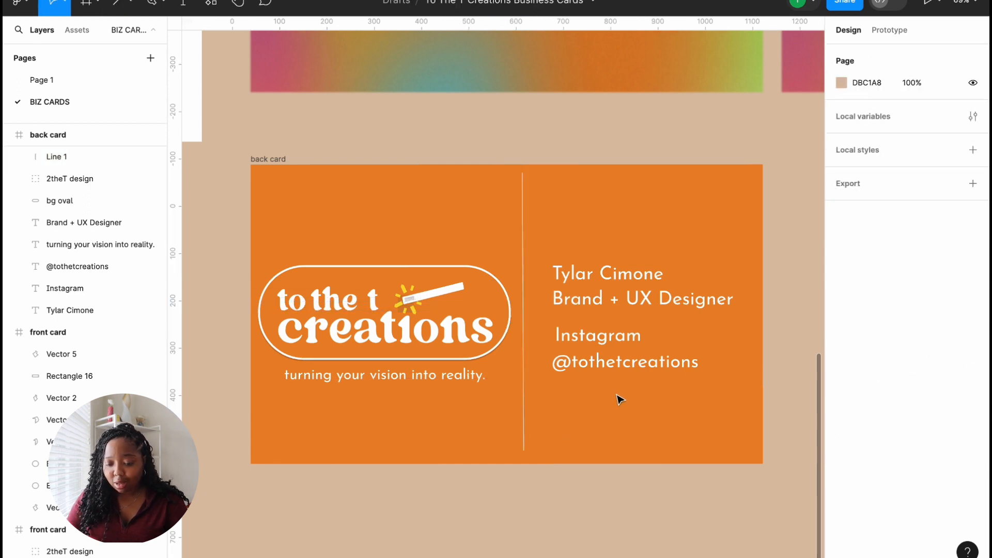
pyautogui.click(522, 383)
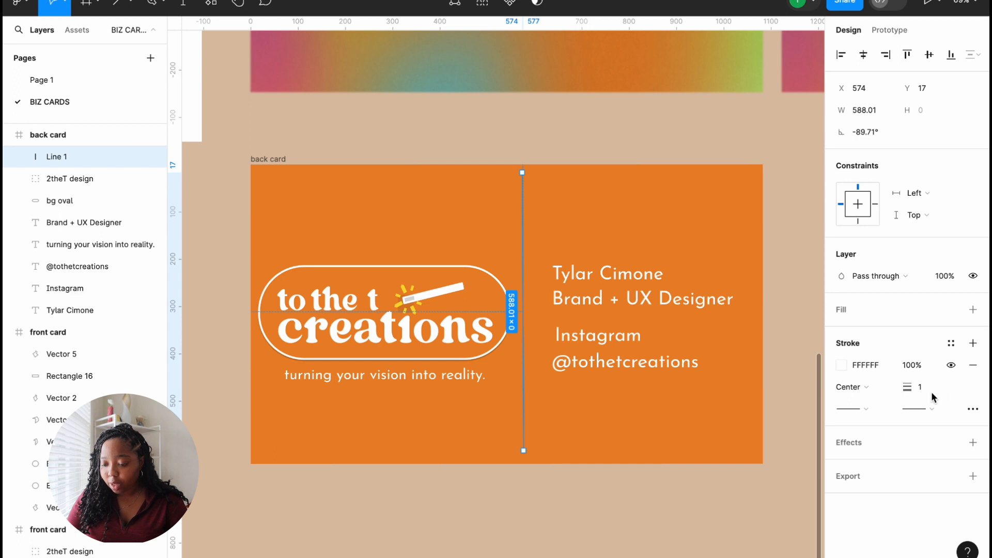
pyautogui.moveTo(908, 388)
pyautogui.mouseDown()
pyautogui.moveTo(923, 388)
pyautogui.moveTo(910, 391)
pyautogui.mouseUp()
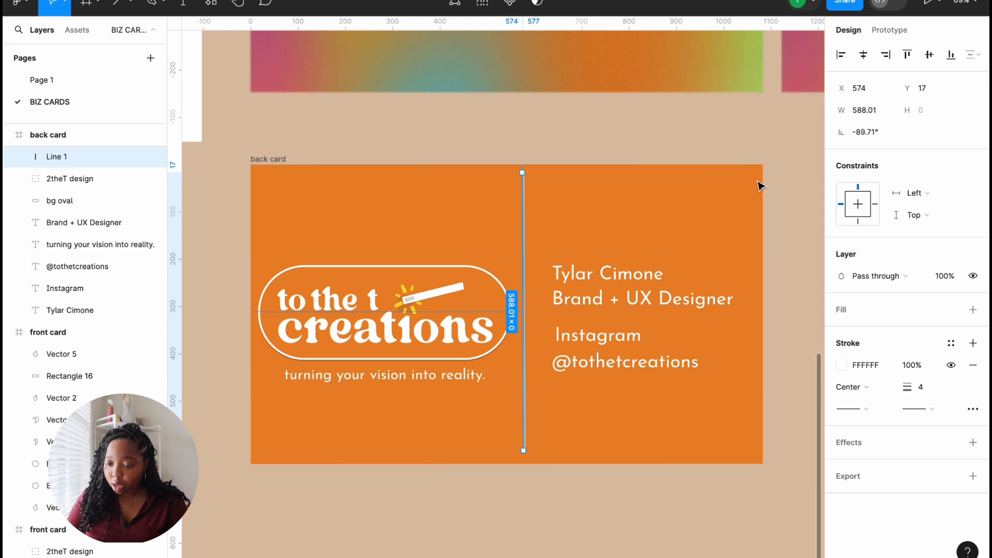
pyautogui.click(871, 132)
pyautogui.write('-90')
pyautogui.press('Return')
pyautogui.click(607, 235)
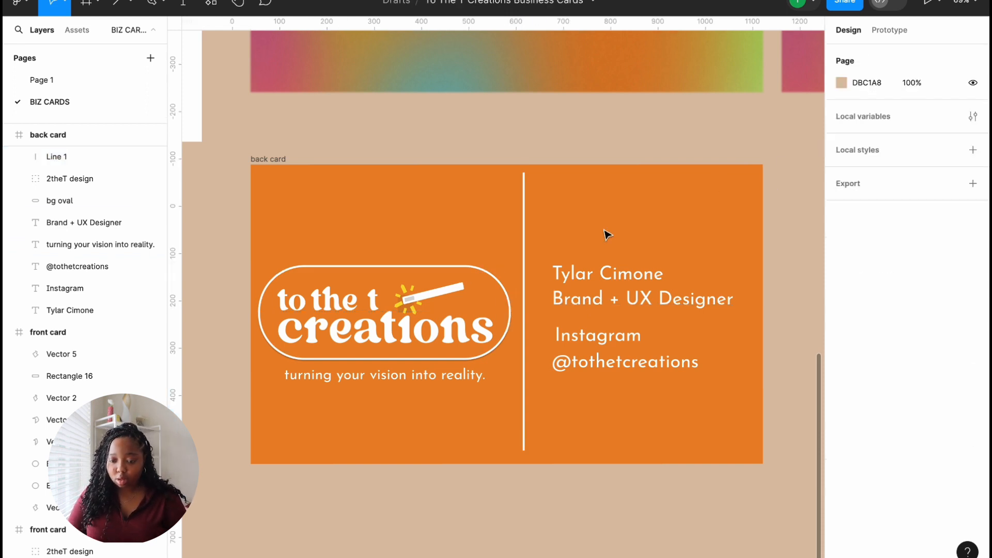
pyautogui.click(648, 371)
# Step: Refill the logo's i cover rectangle with EB8629, sampled with the eyedropper from the back card's orange
pyautogui.click(600, 495)
pyautogui.scroll(-1, 600, 495)
pyautogui.scroll(5, 383, 317)
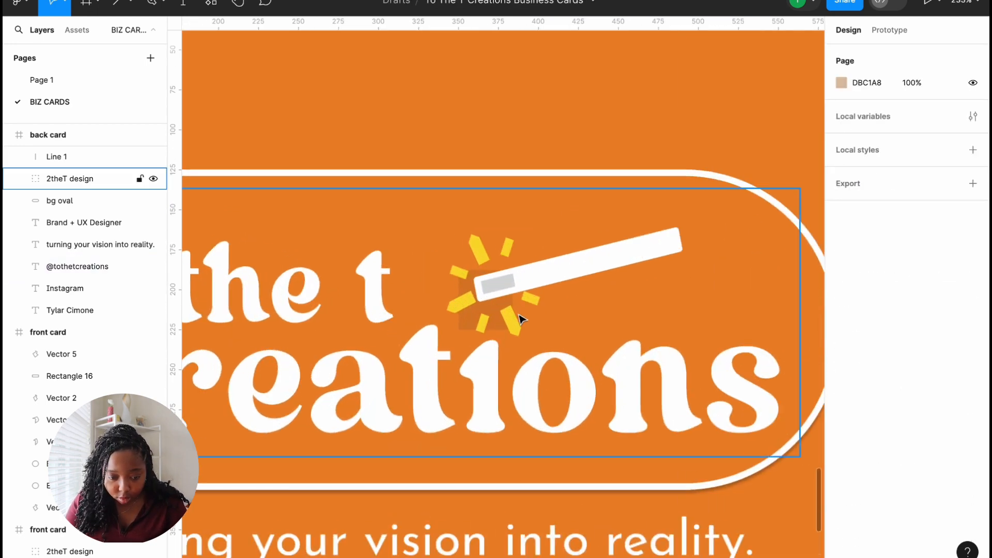
pyautogui.click(521, 335)
pyautogui.click(18, 179)
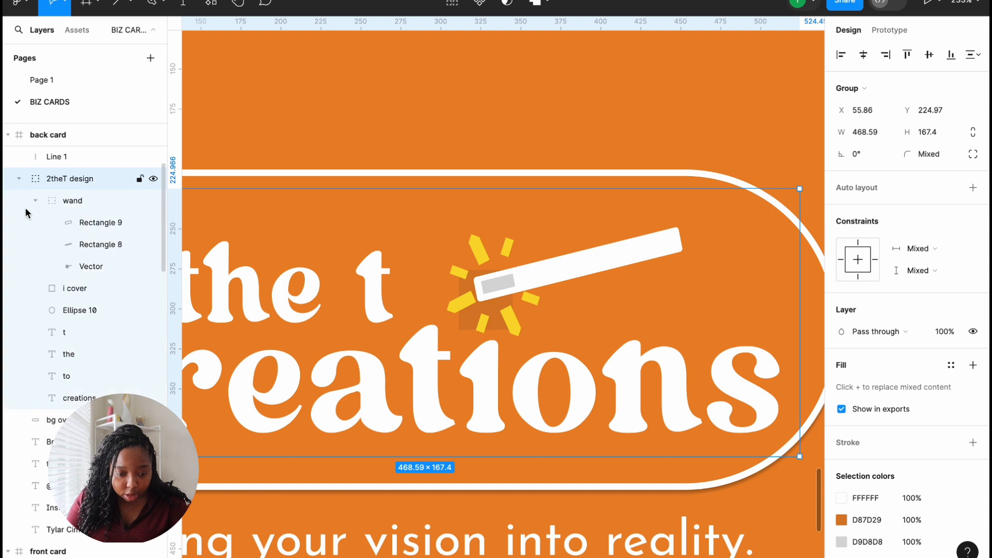
pyautogui.click(94, 223)
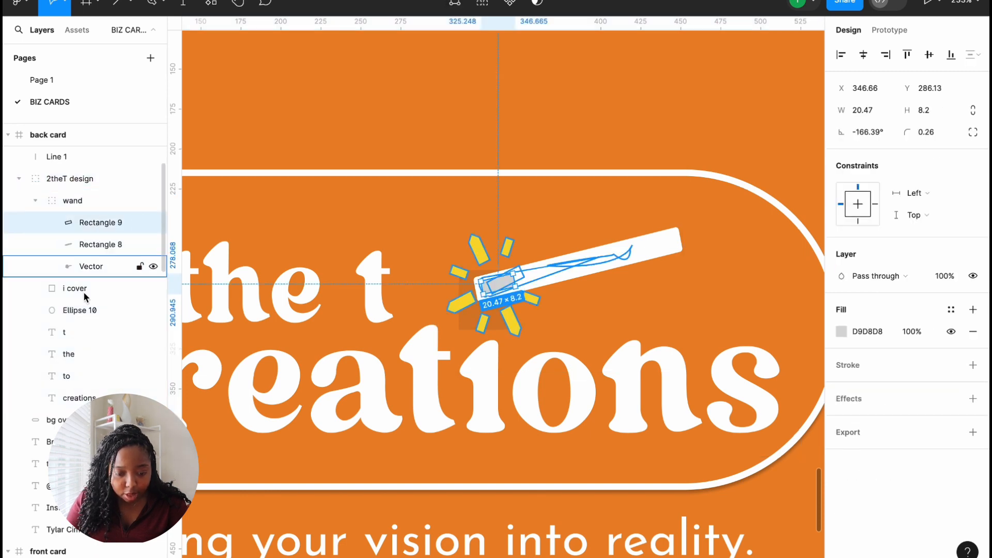
pyautogui.click(80, 296)
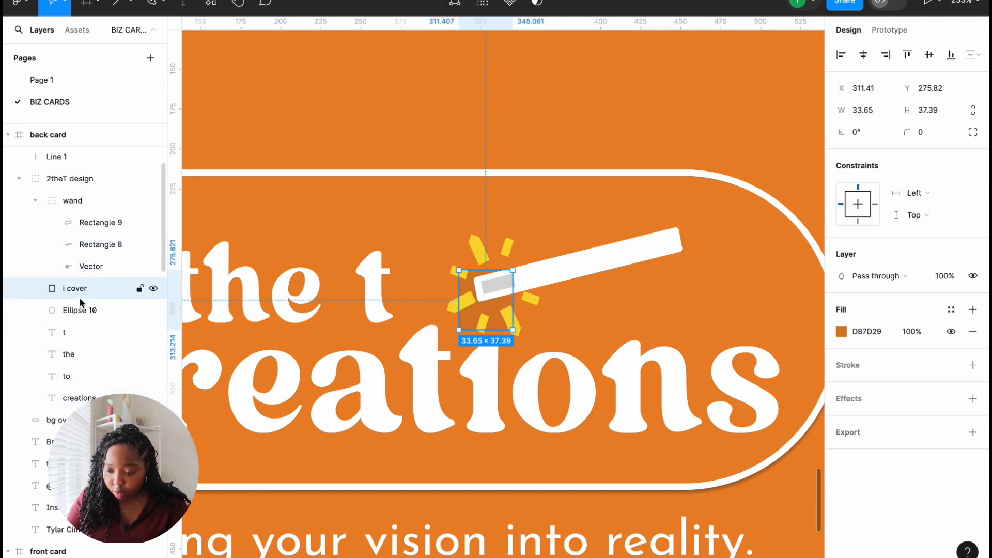
pyautogui.click(841, 331)
pyautogui.click(679, 410)
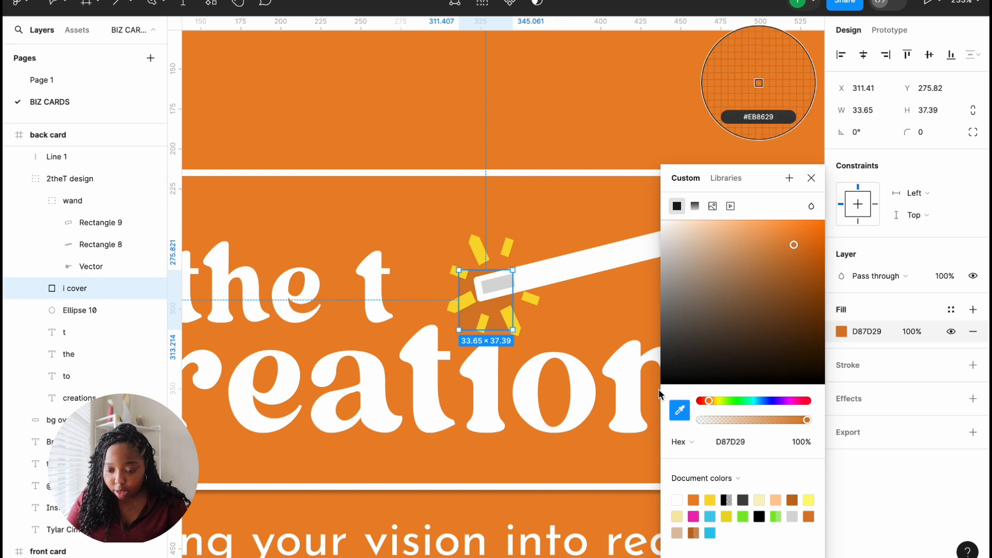
pyautogui.click(581, 232)
pyautogui.click(811, 177)
pyautogui.scroll(-10, 746, 122)
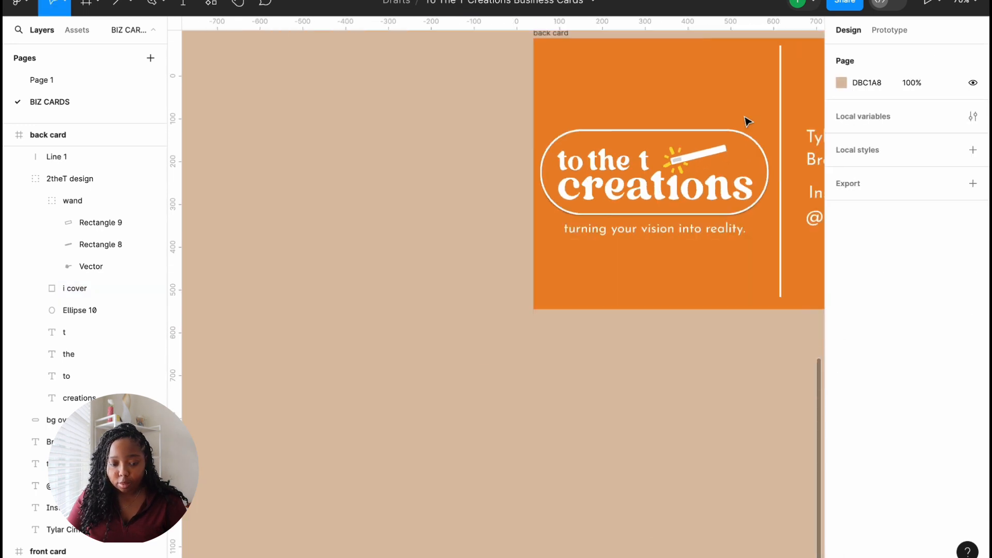
# Step: Move the Instagram label and handle slightly left toward the divider
pyautogui.hscroll(6, 368, 272)
pyautogui.scroll(4, 367, 273)
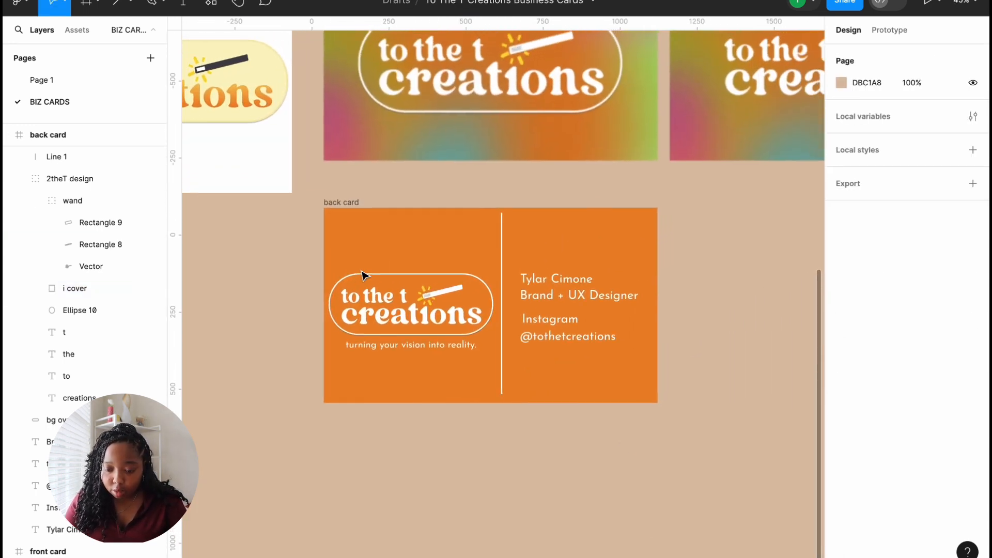
pyautogui.scroll(2, 476, 385)
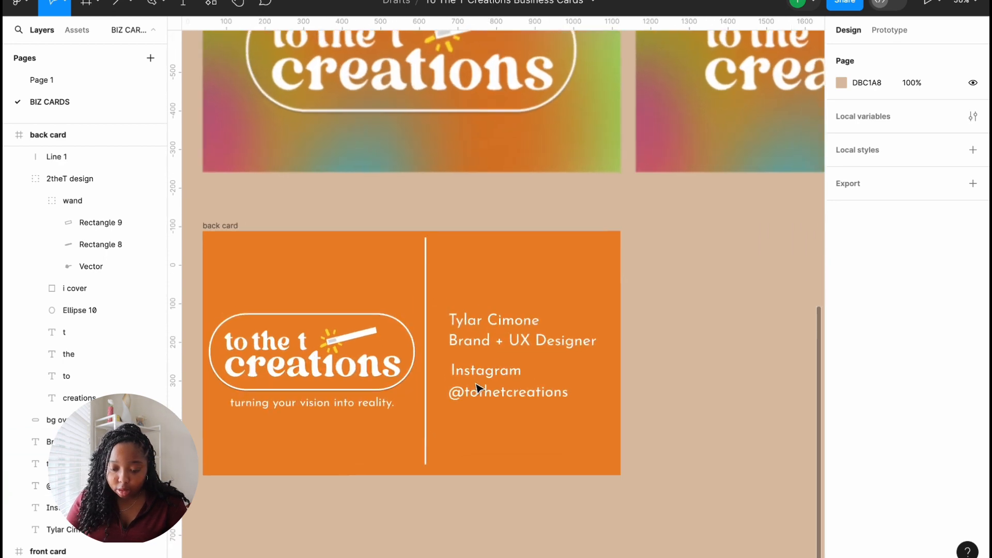
pyautogui.moveTo(439, 364); pyautogui.dragTo(513, 409)
pyautogui.click(492, 439)
# Step: Shift the name and title slightly left so the contact text sits 51 units from the divider
pyautogui.scroll(4, 492, 439)
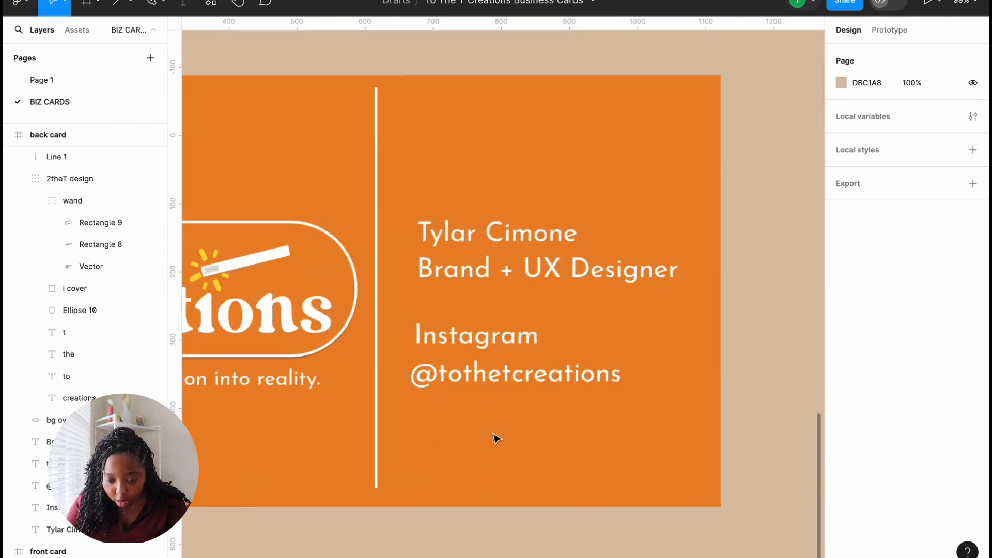
pyautogui.moveTo(418, 213); pyautogui.dragTo(483, 262)
pyautogui.click(516, 408)
pyautogui.scroll(-5, 517, 421)
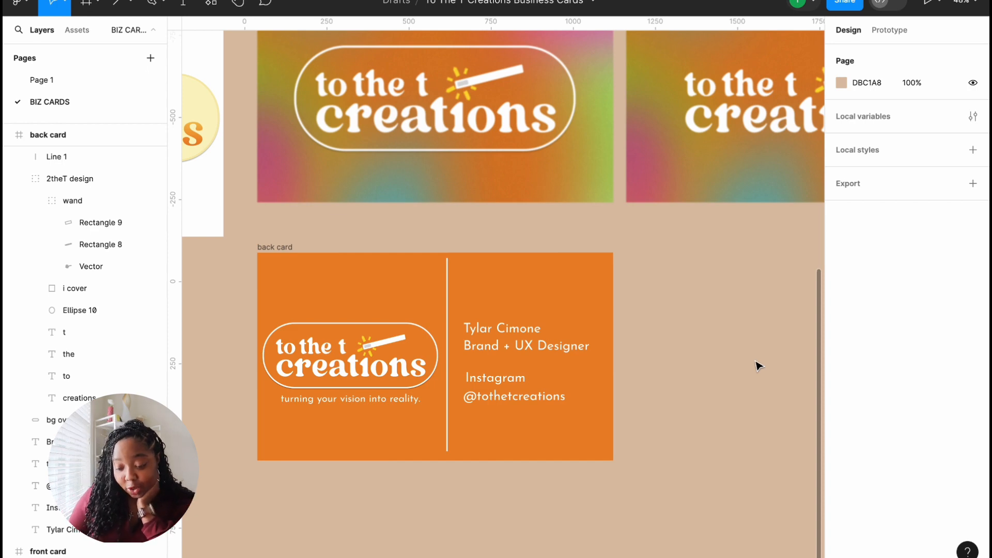
pyautogui.scroll(-3, 684, 368)
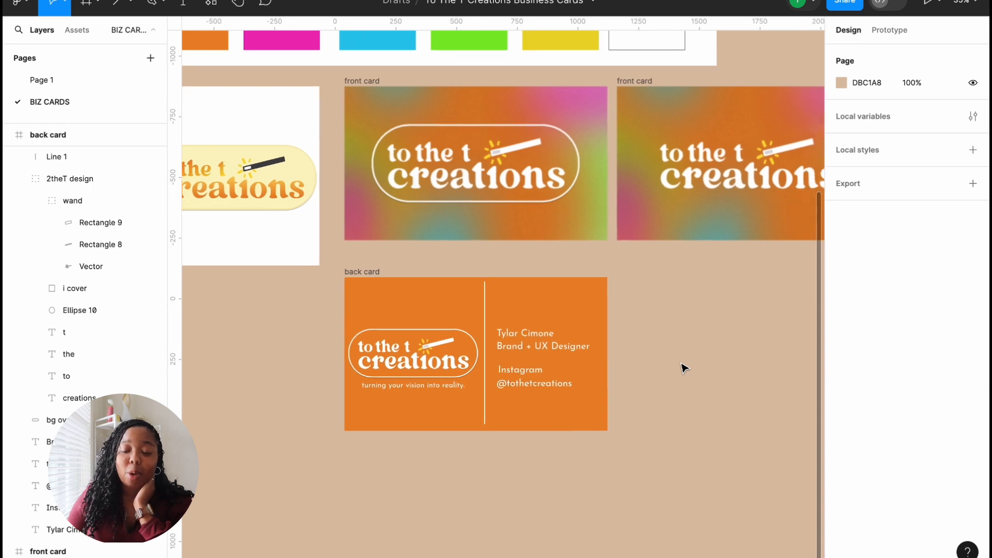
pyautogui.scroll(2, 684, 368)
pyautogui.scroll(-2, 684, 365)
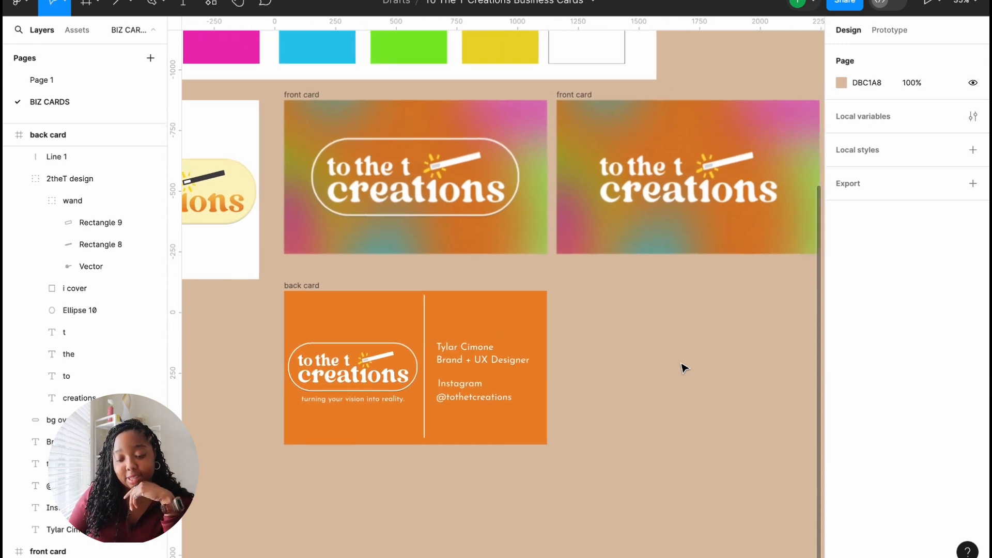
pyautogui.click(302, 293)
pyautogui.moveTo(303, 294); pyautogui.dragTo(576, 274)
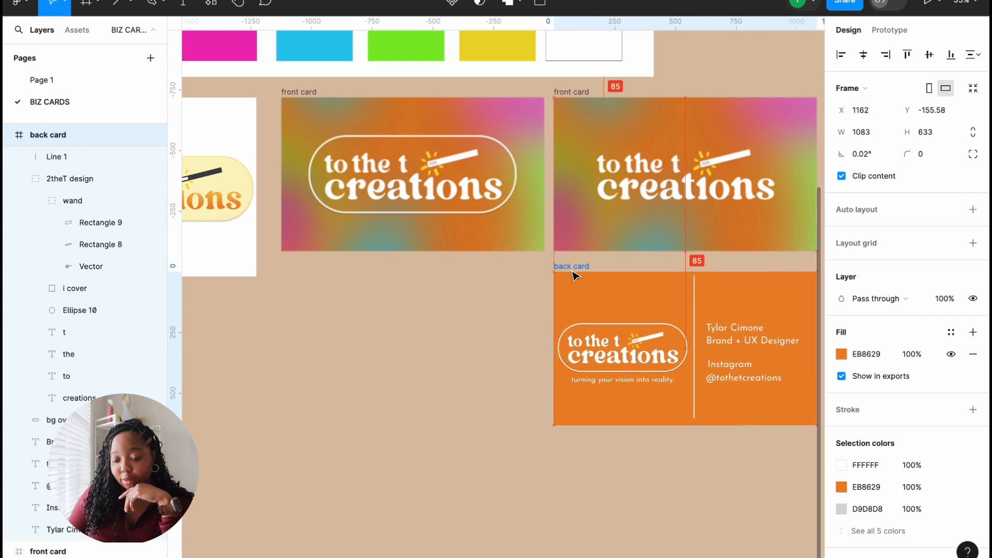
pyautogui.hscroll(3, 511, 309)
pyautogui.scroll(1, 511, 309)
pyautogui.hscroll(3, 514, 309)
pyautogui.scroll(1, 514, 309)
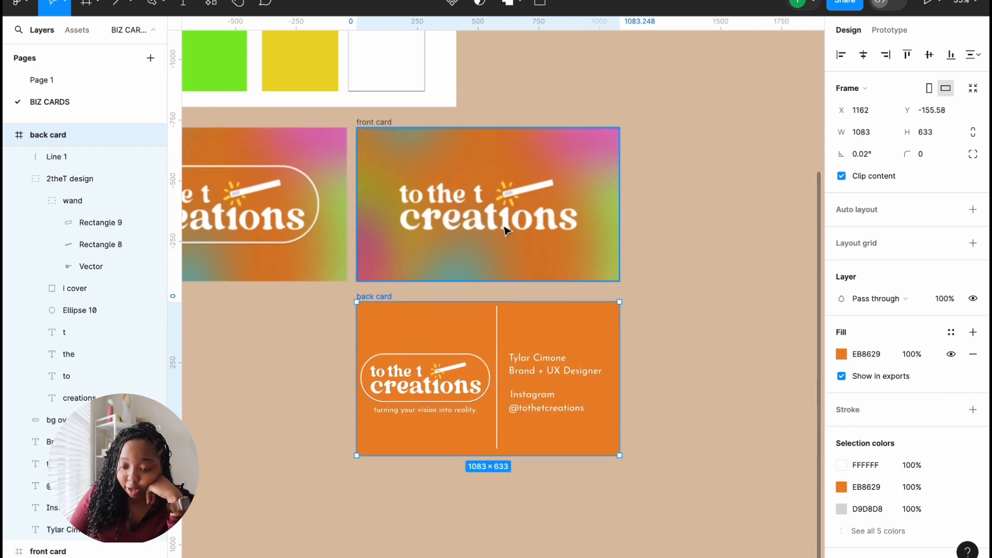
pyautogui.click(427, 201)
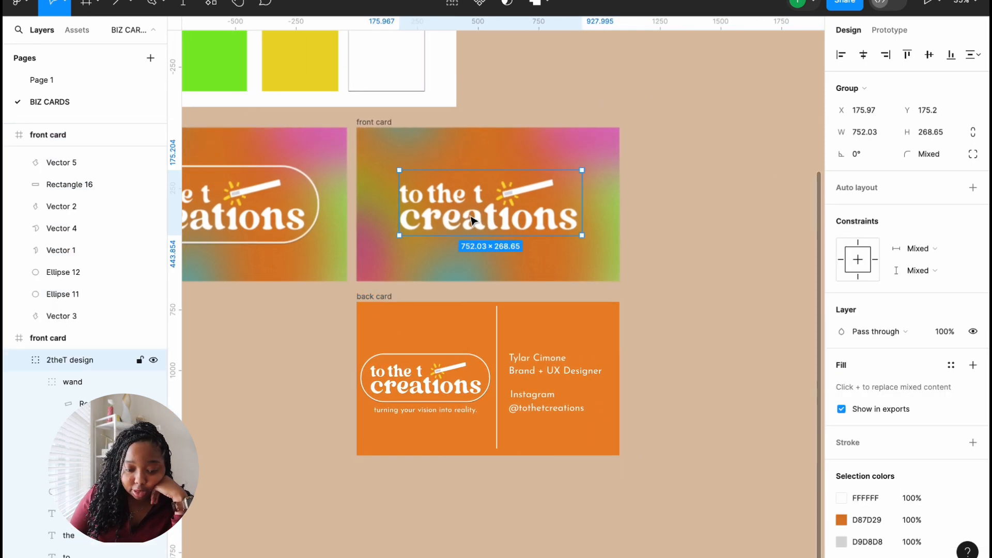
pyautogui.click(19, 360)
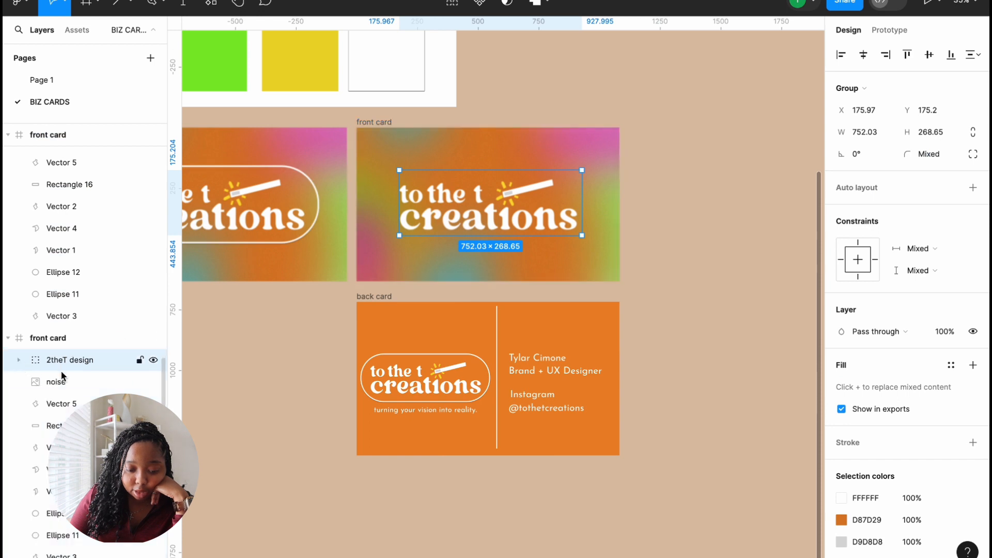
pyautogui.moveTo(63, 361)
pyautogui.mouseDown()
pyautogui.moveTo(62, 406)
pyautogui.moveTo(65, 342)
pyautogui.mouseUp()
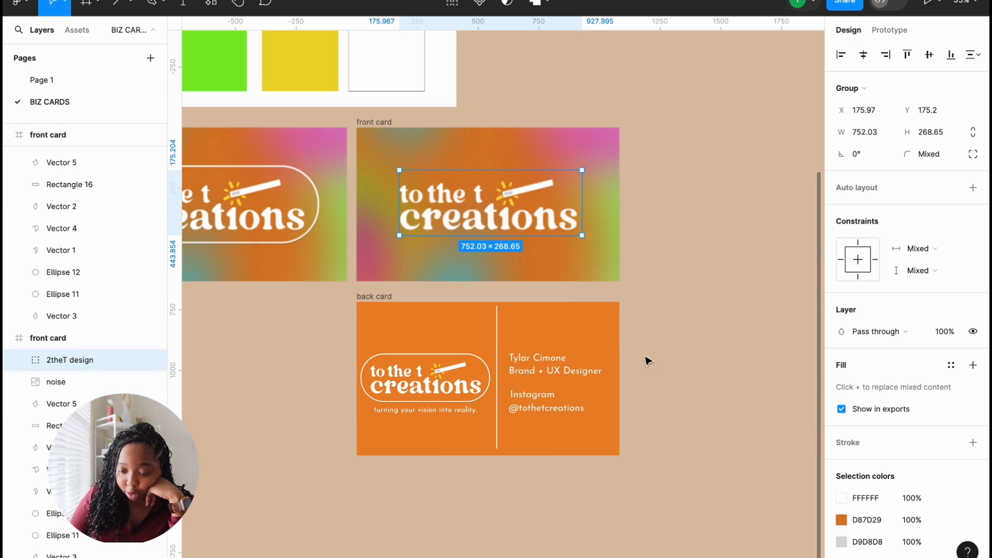
pyautogui.doubleClick(536, 223)
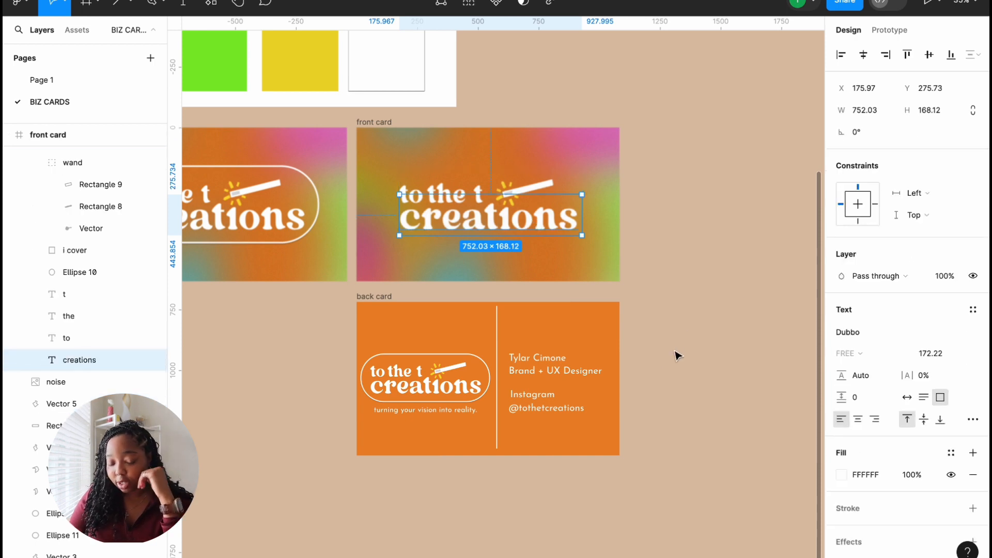
pyautogui.click(630, 365)
pyautogui.scroll(3, 631, 366)
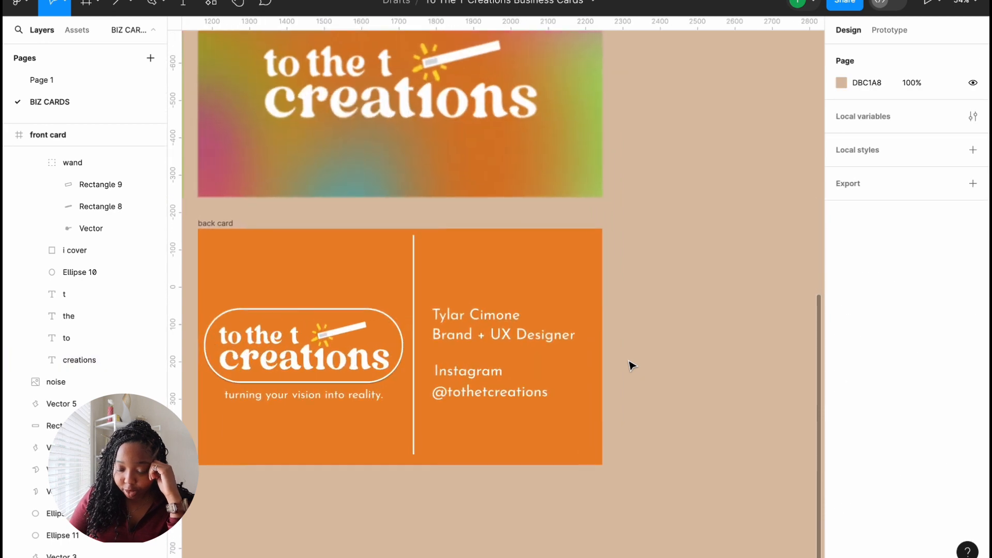
pyautogui.scroll(3, 631, 366)
pyautogui.scroll(5, 630, 365)
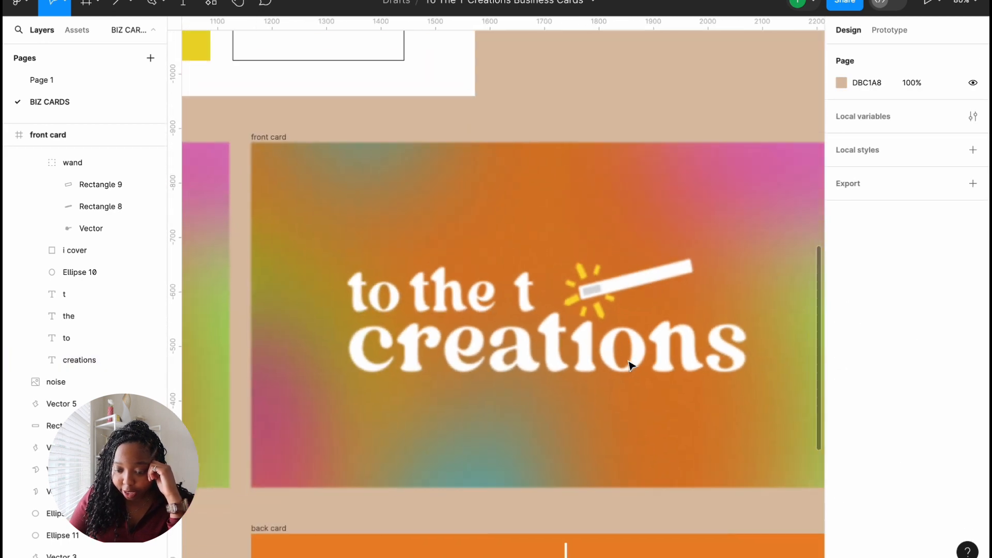
pyautogui.scroll(-5, 631, 366)
pyautogui.scroll(4, 631, 365)
pyautogui.scroll(-6, 631, 365)
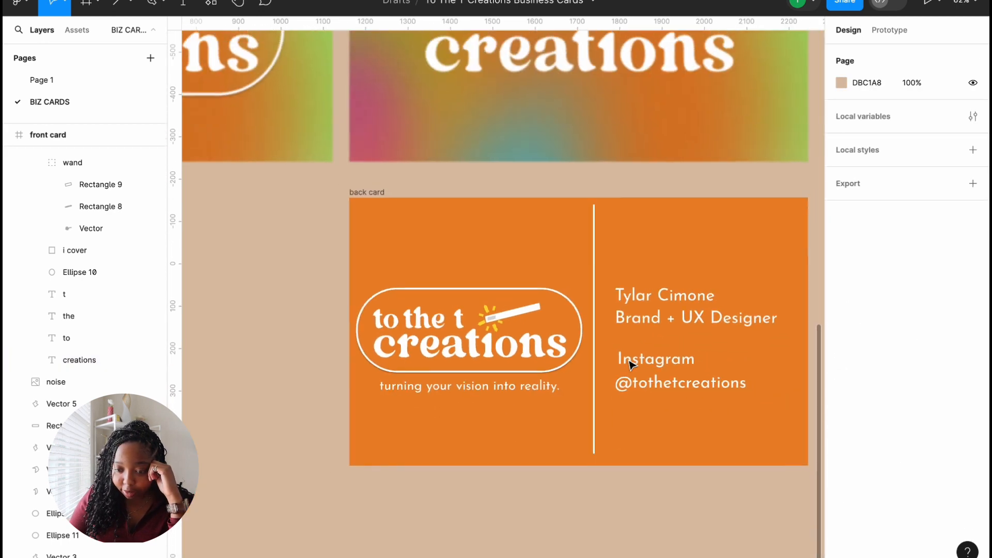
pyautogui.scroll(-5, 631, 365)
pyautogui.scroll(3, 631, 361)
pyautogui.hscroll(3, 631, 362)
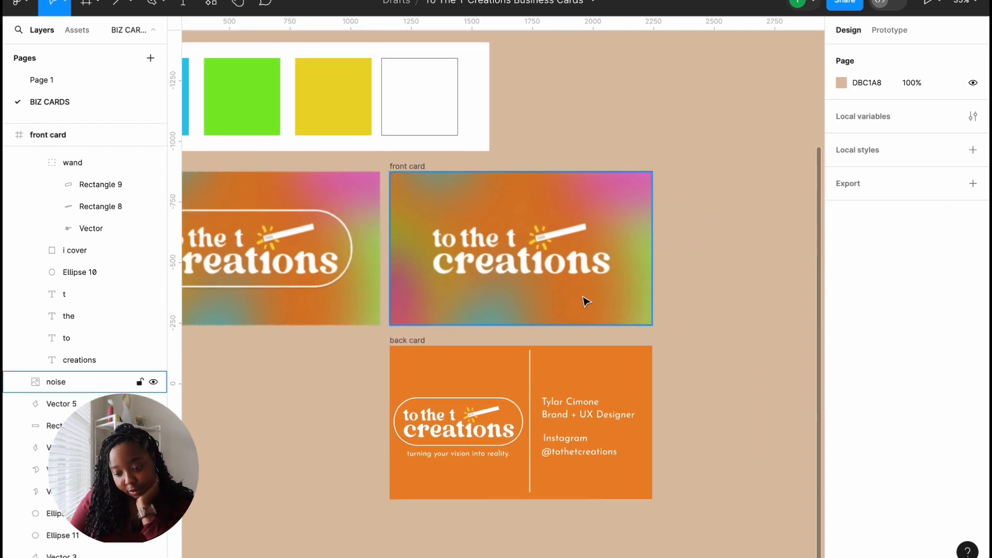
pyautogui.click(594, 320)
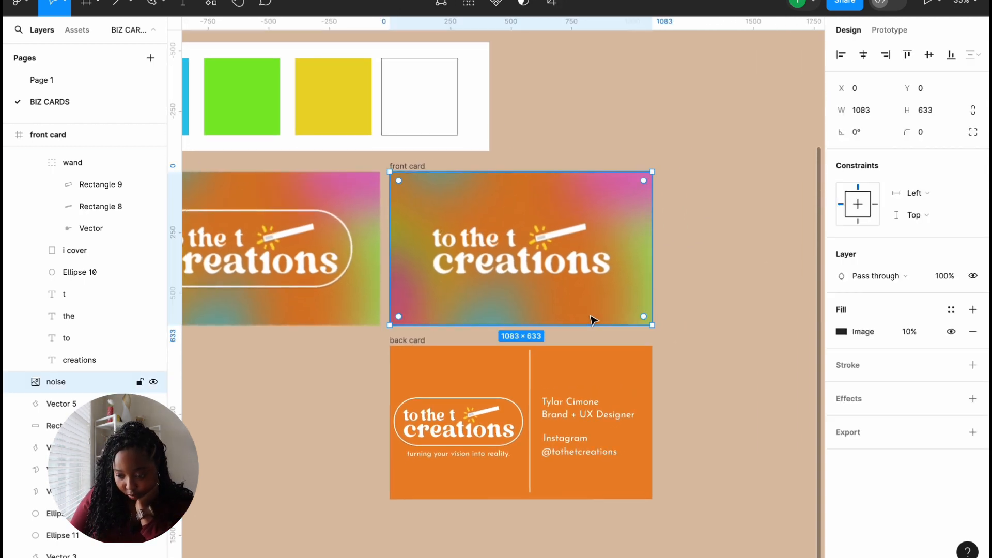
pyautogui.hscroll(2, 593, 320)
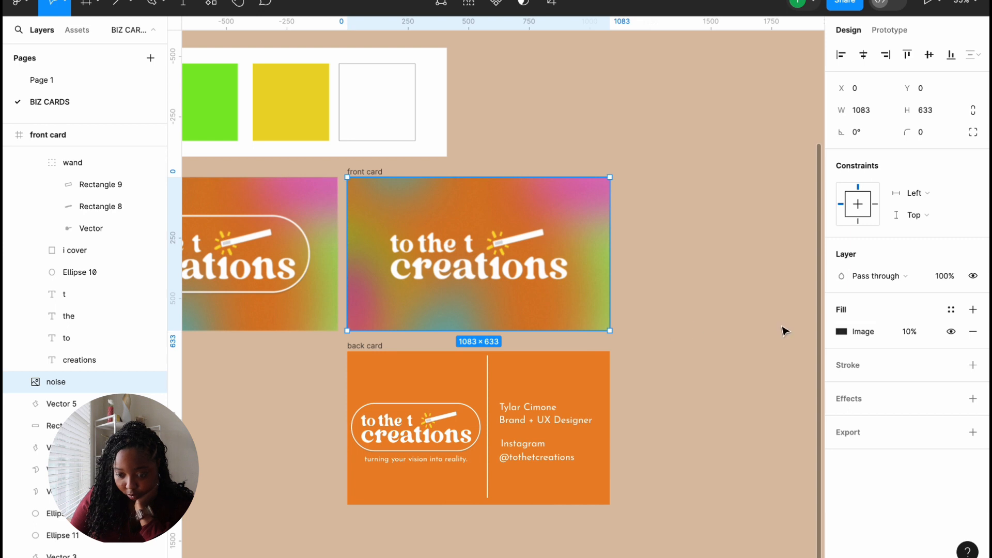
pyautogui.scroll(4, 76, 339)
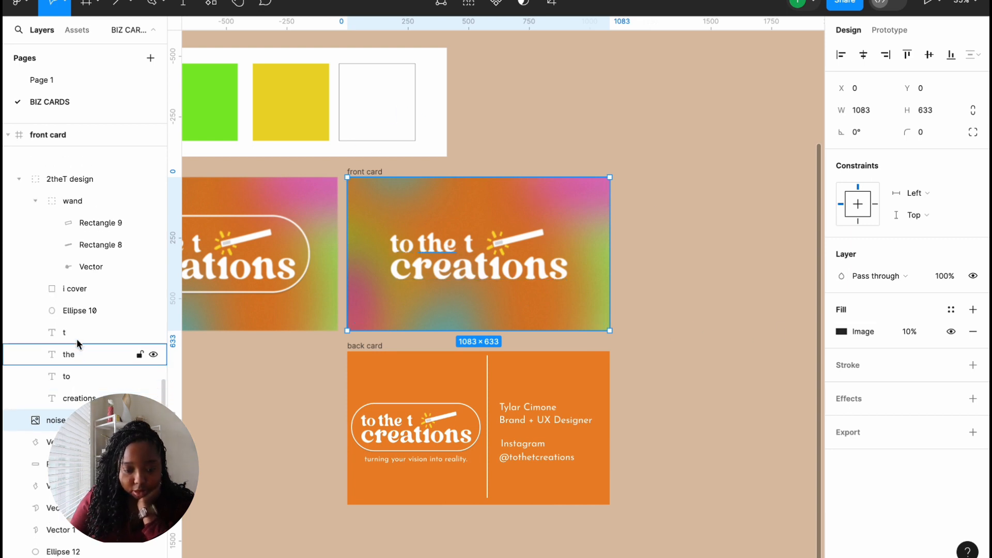
pyautogui.click(18, 236)
pyautogui.click(57, 239)
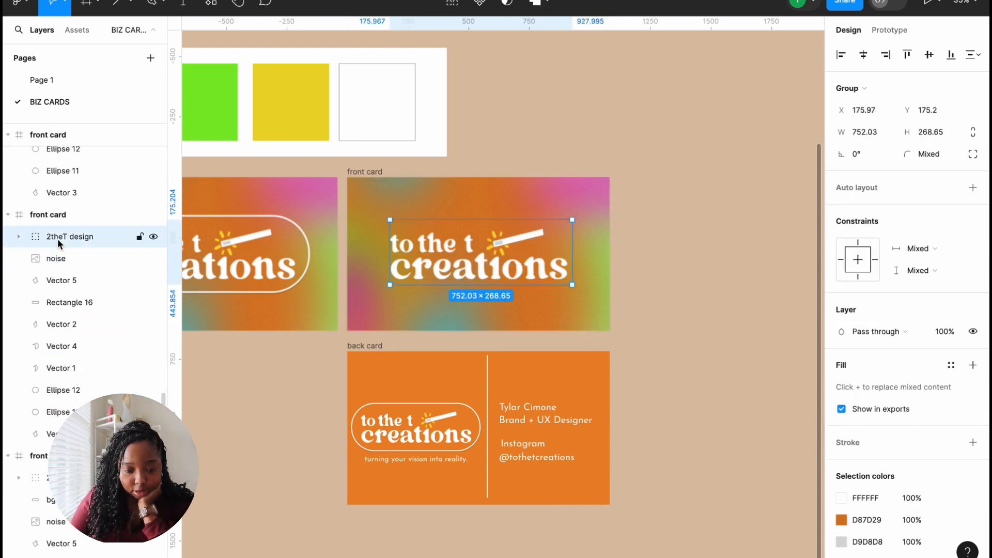
pyautogui.moveTo(58, 237)
pyautogui.mouseDown()
pyautogui.moveTo(57, 200)
pyautogui.moveTo(55, 334)
pyautogui.moveTo(58, 228)
pyautogui.mouseUp()
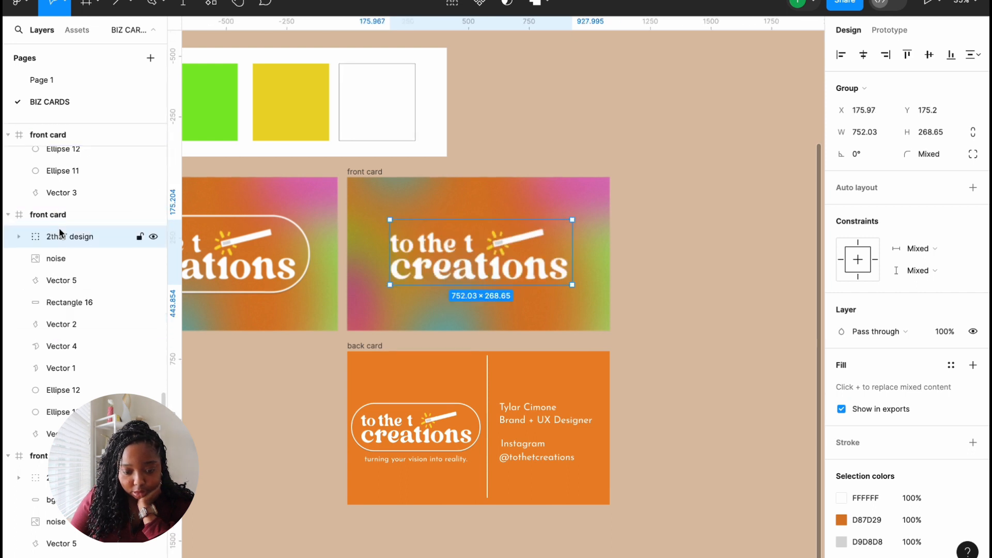
pyautogui.click(54, 260)
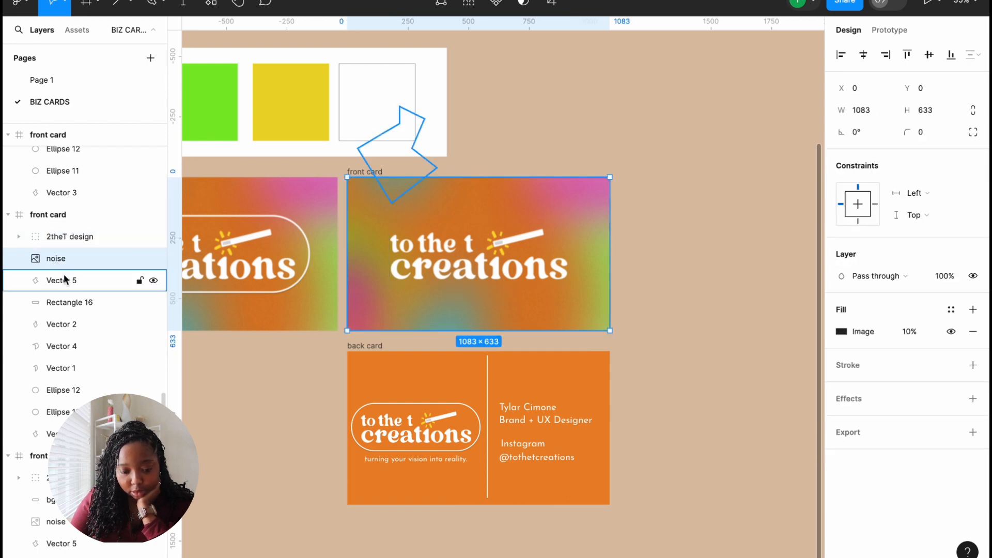
pyautogui.click(42, 217)
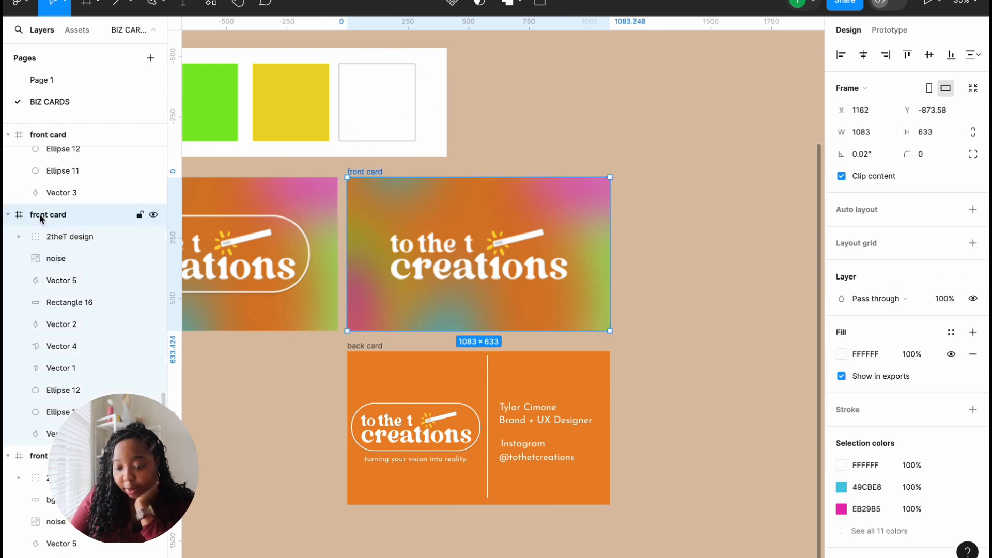
pyautogui.scroll(-10, 806, 341)
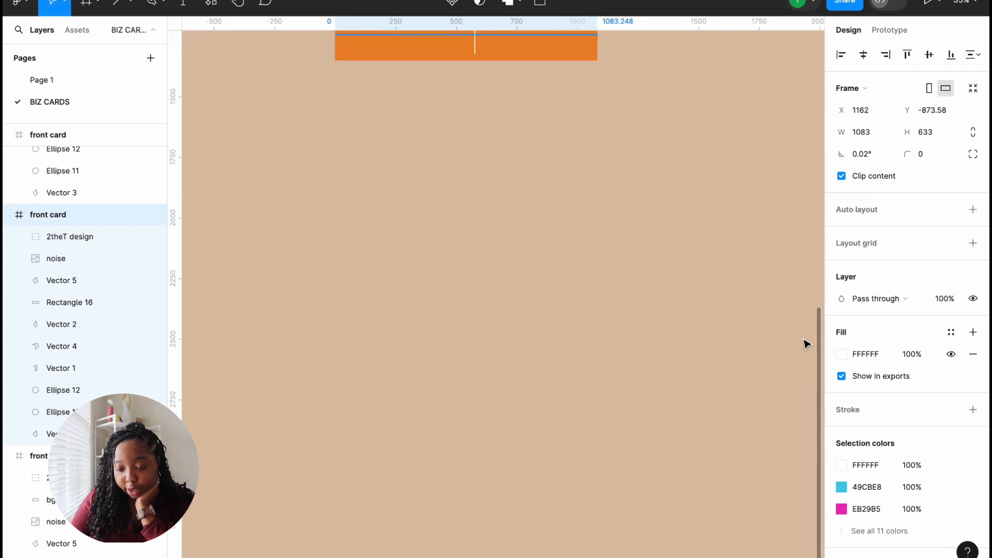
pyautogui.scroll(10, 758, 320)
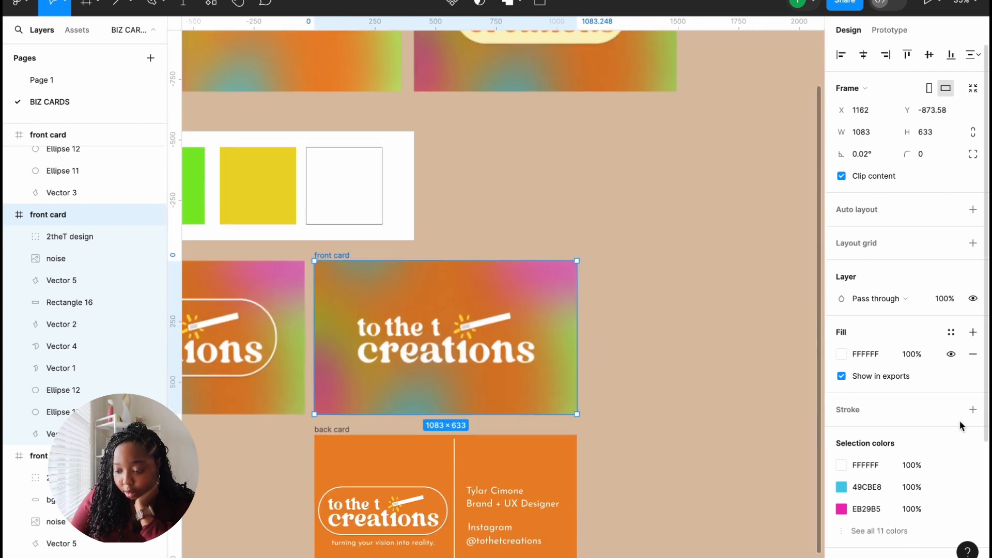
pyautogui.scroll(-3, 961, 423)
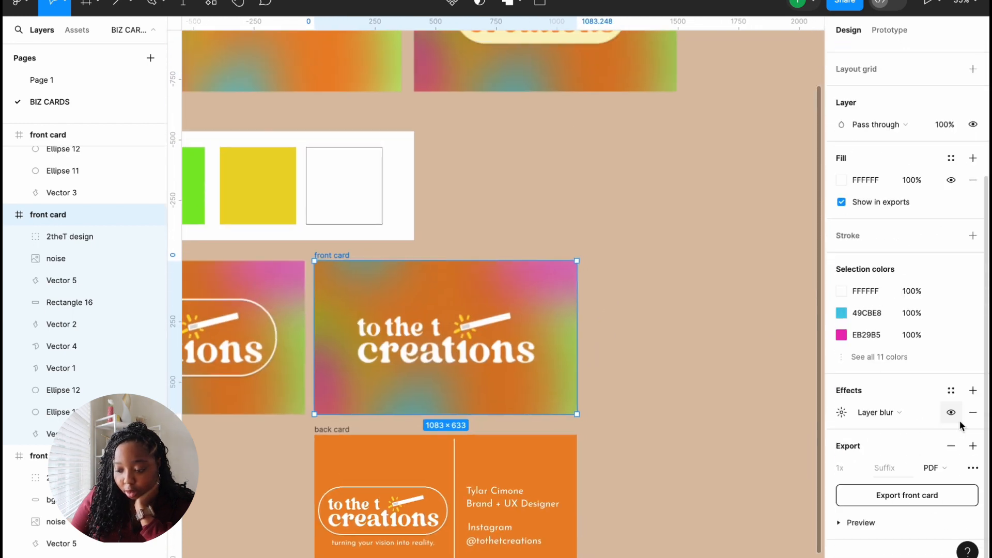
pyautogui.click(401, 356)
pyautogui.scroll(-2, 891, 476)
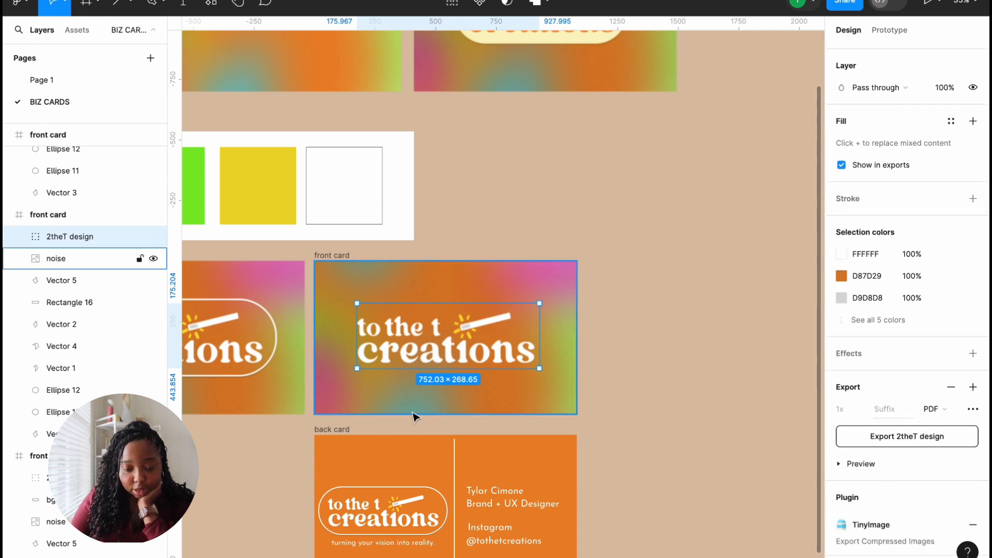
pyautogui.moveTo(77, 237); pyautogui.dragTo(77, 206)
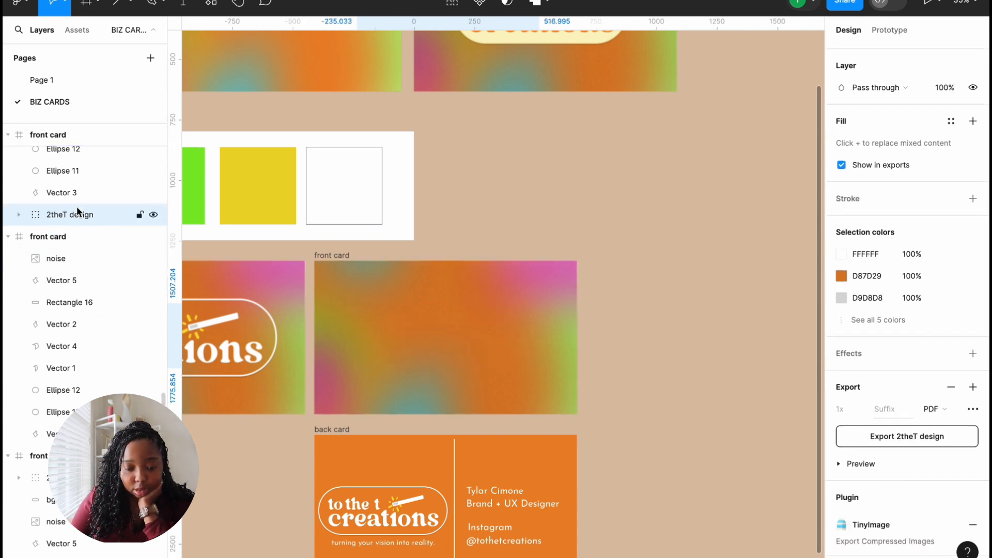
pyautogui.scroll(1, 265, 238)
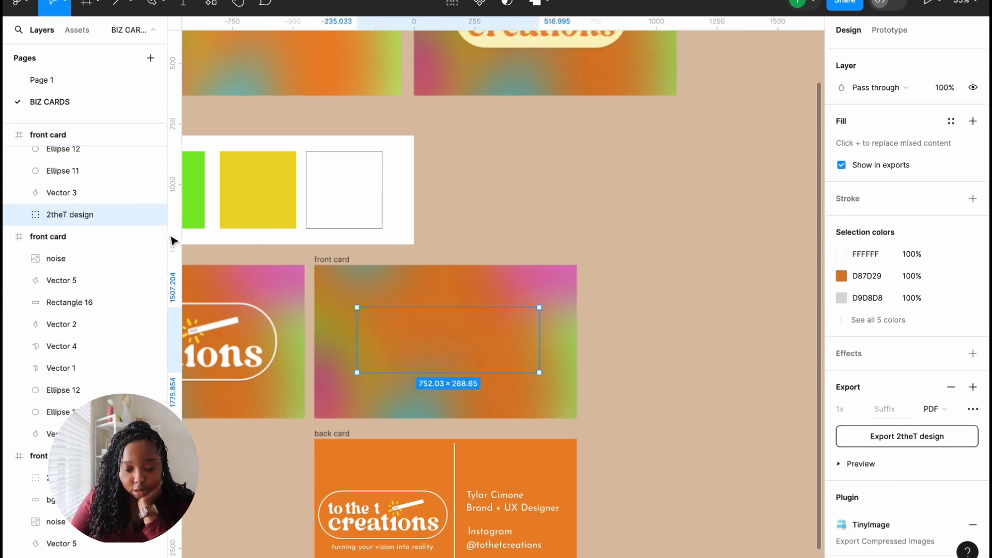
pyautogui.moveTo(101, 213); pyautogui.dragTo(100, 250)
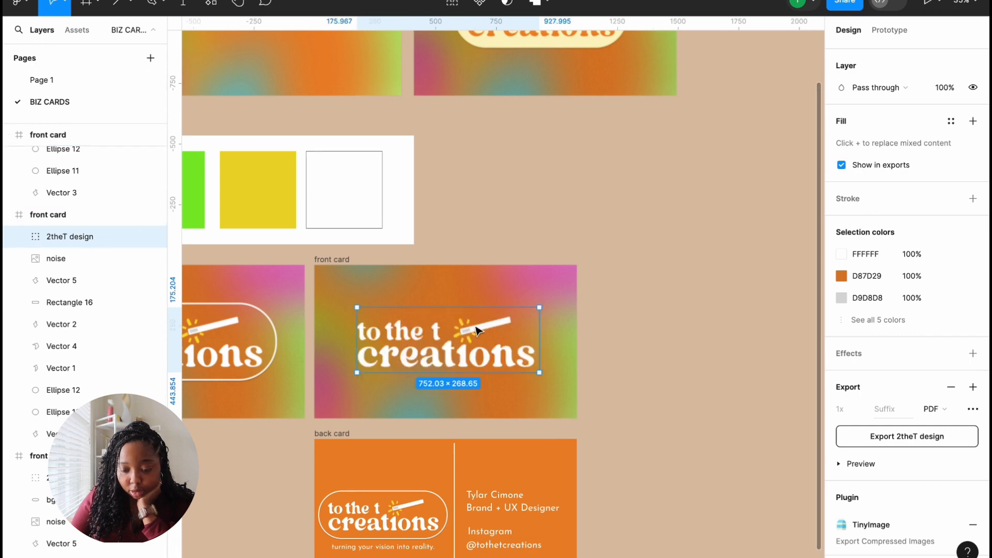
pyautogui.click(681, 295)
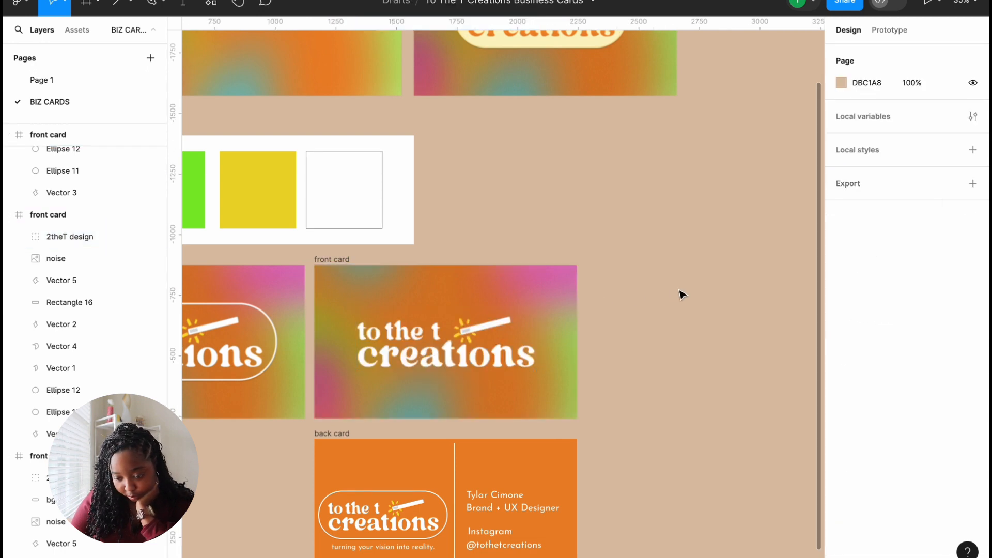
pyautogui.click(415, 330)
pyautogui.moveTo(416, 330); pyautogui.dragTo(635, 212)
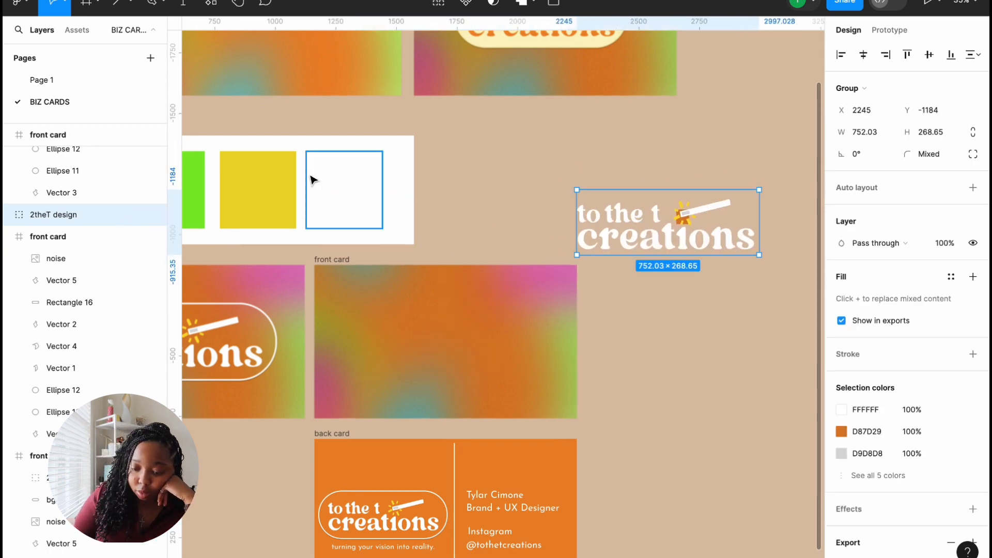
pyautogui.hotkey('ctrl', 'z')
pyautogui.scroll(-1, 278, 47)
pyautogui.hscroll(1, 278, 47)
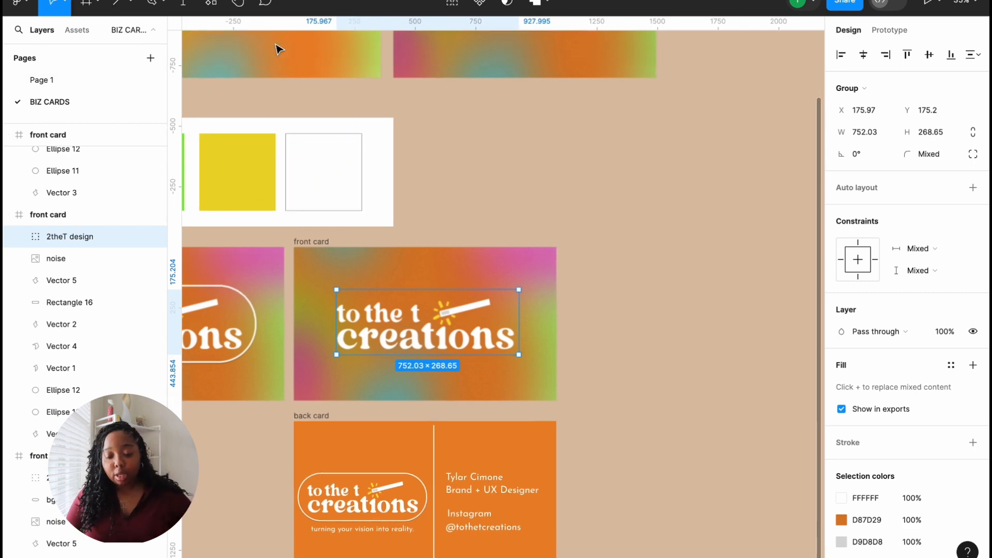
pyautogui.hscroll(-1, 278, 46)
pyautogui.click(133, 4)
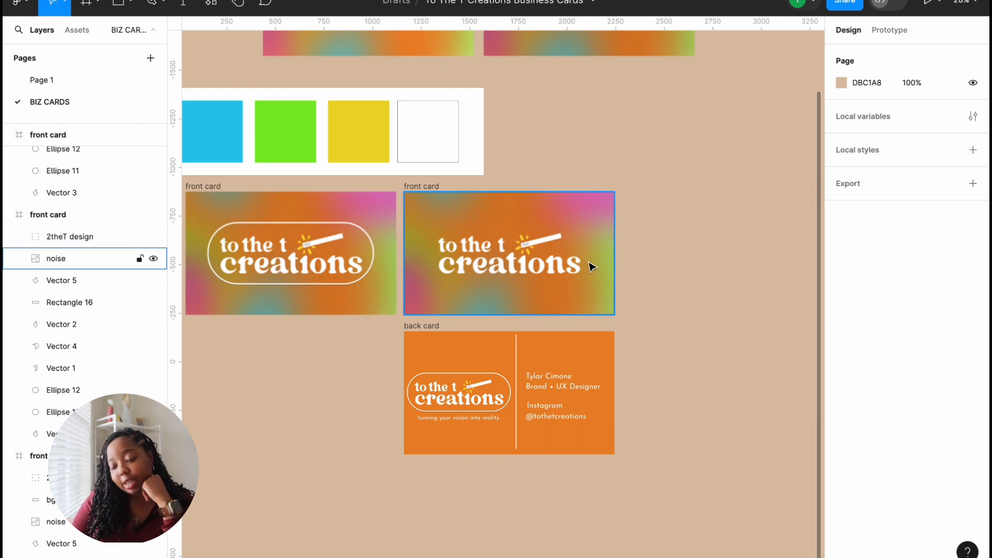
pyautogui.scroll(3, 549, 359)
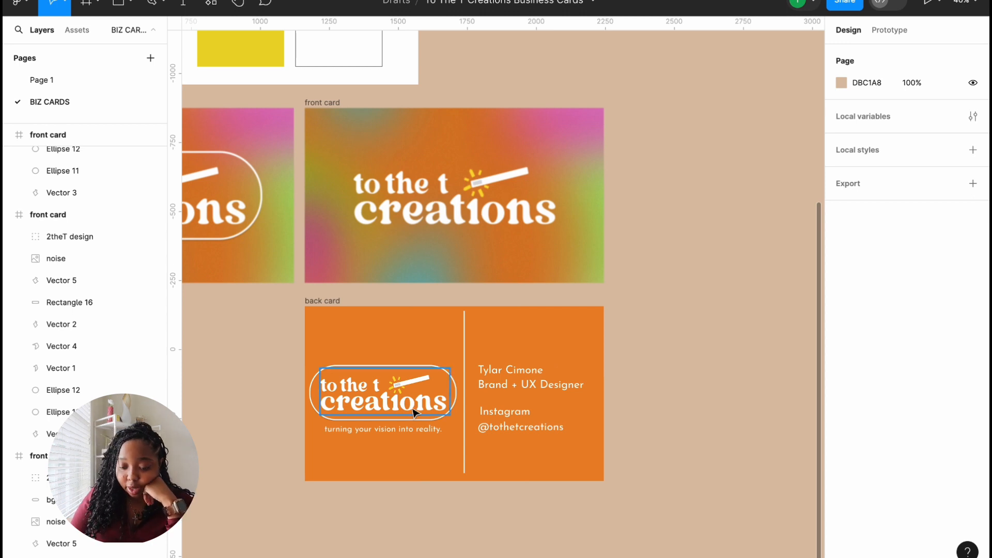
# Step: Duplicate the back card and delete the wand graphic from the copy's logo
pyautogui.click(312, 301)
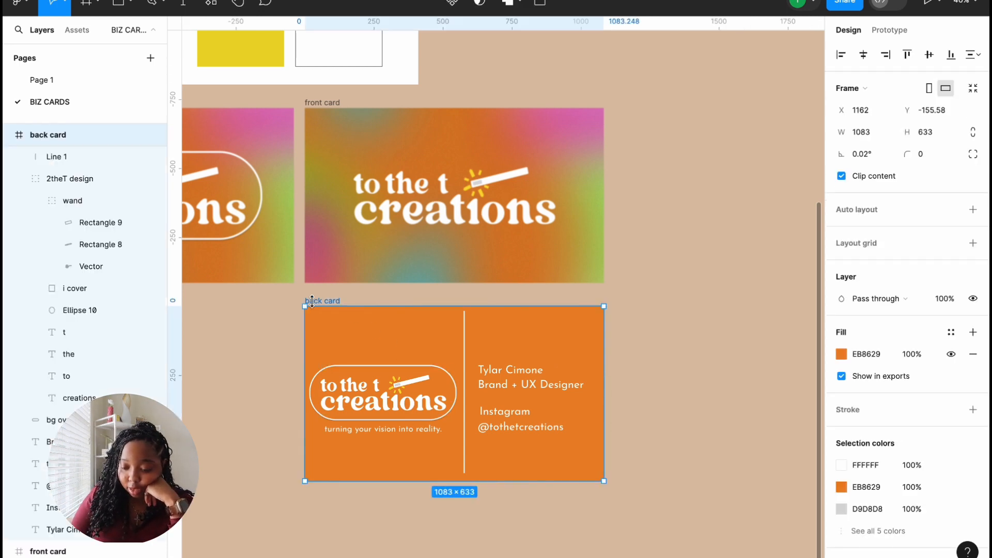
pyautogui.hotkey('ctrl', 'd')
pyautogui.hscroll(5, 350, 343)
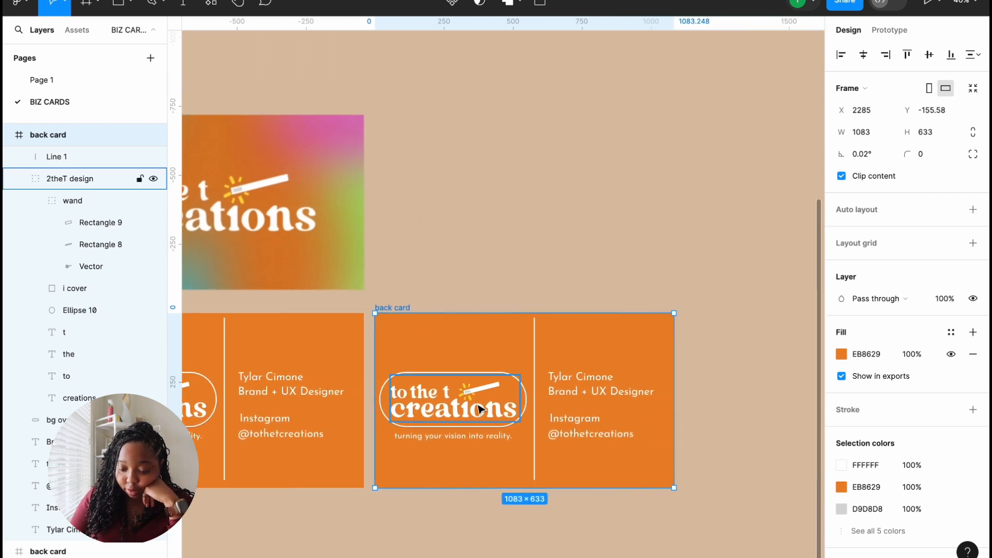
pyautogui.click(479, 409)
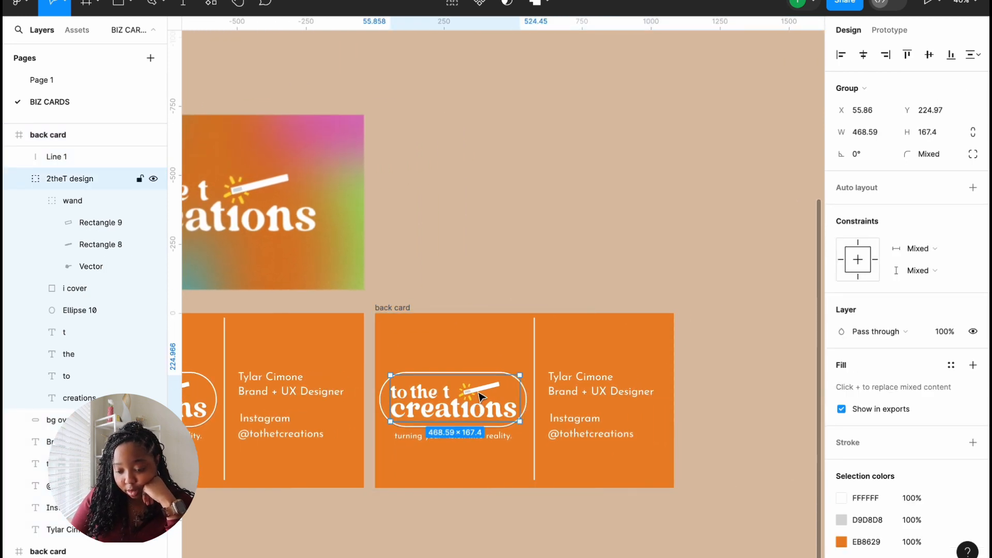
pyautogui.click(479, 395)
pyautogui.press('Delete')
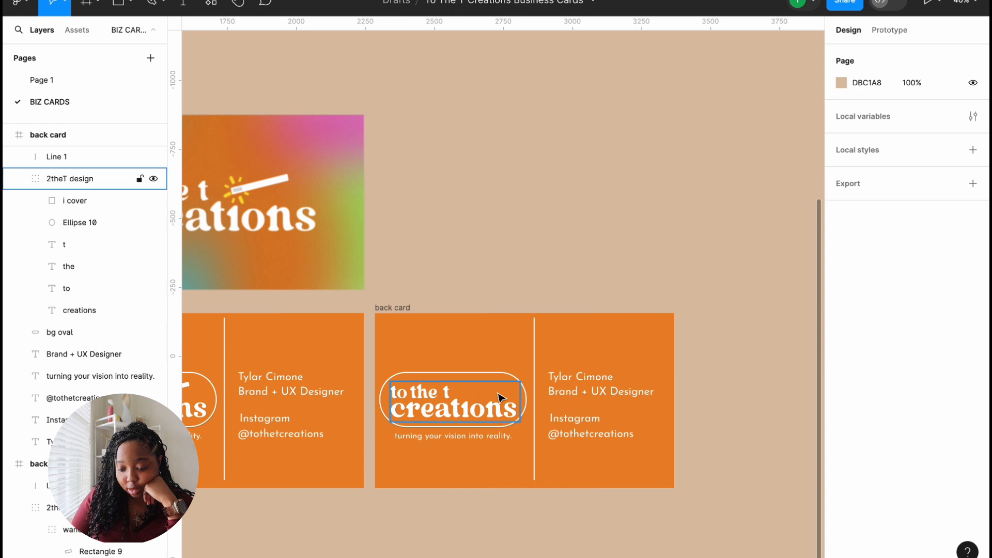
# Step: Delete the logo lettering from the copied back card, leaving only the empty oval outline
pyautogui.click(525, 403)
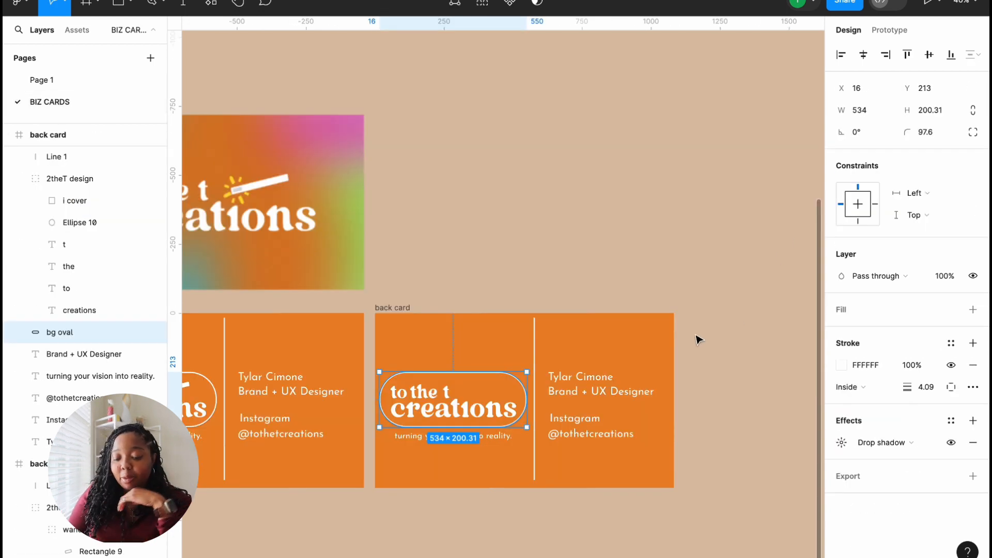
pyautogui.click(476, 391)
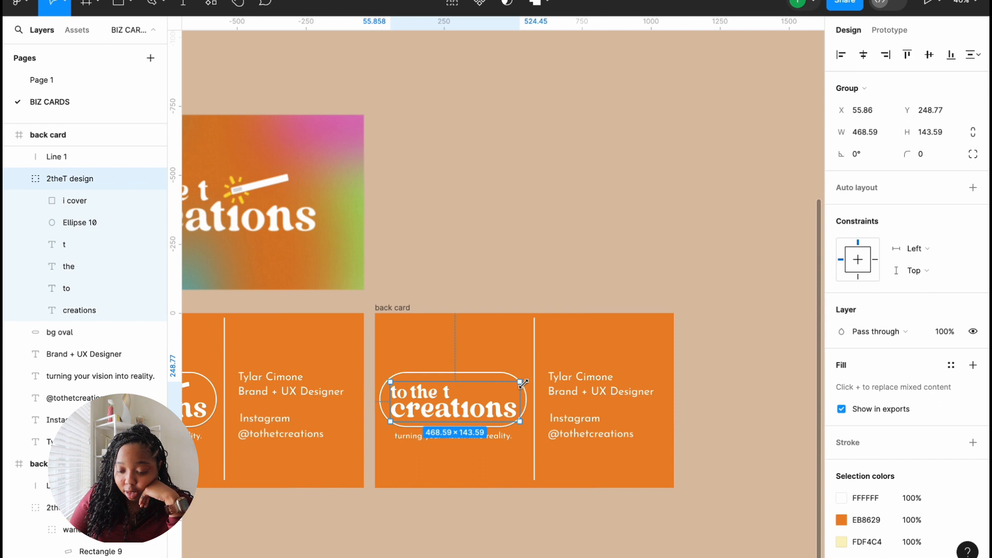
pyautogui.doubleClick(436, 398)
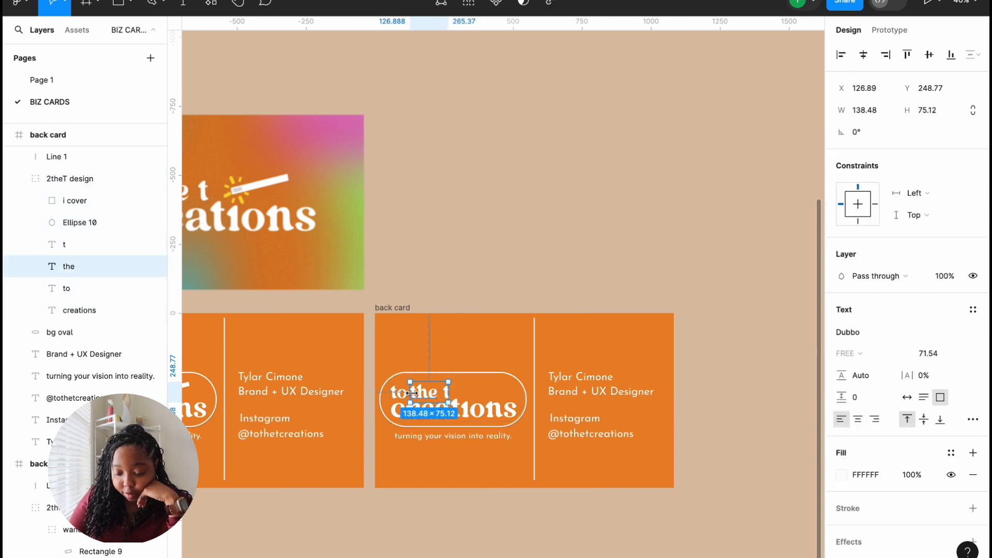
pyautogui.doubleClick(432, 394)
pyautogui.click(432, 394)
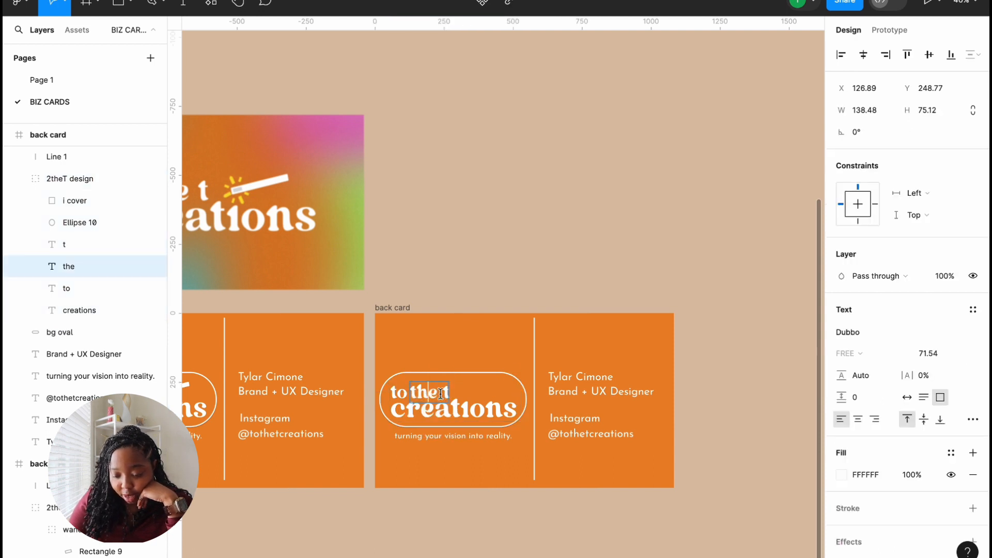
pyautogui.click(401, 394)
pyautogui.click(442, 476)
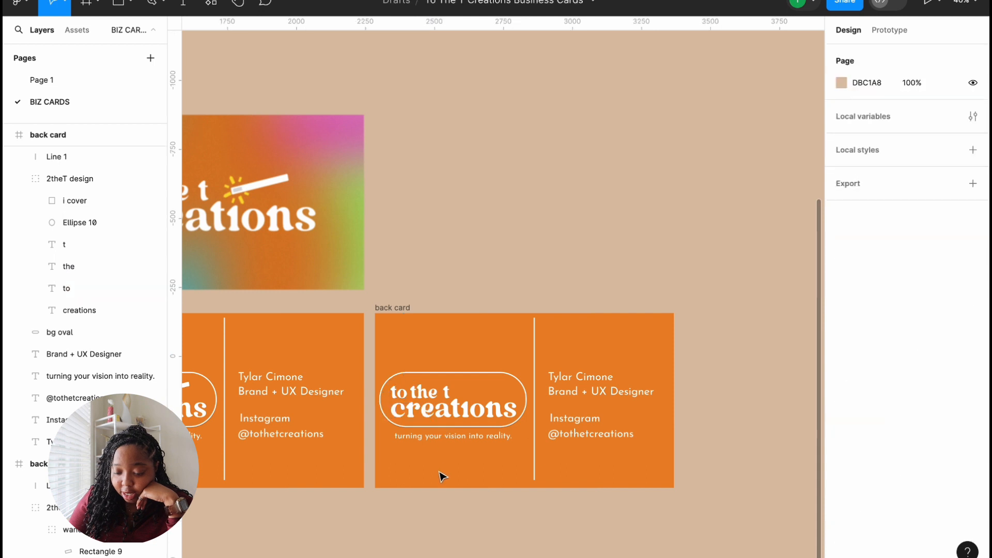
pyautogui.click(425, 388)
pyautogui.press('Delete')
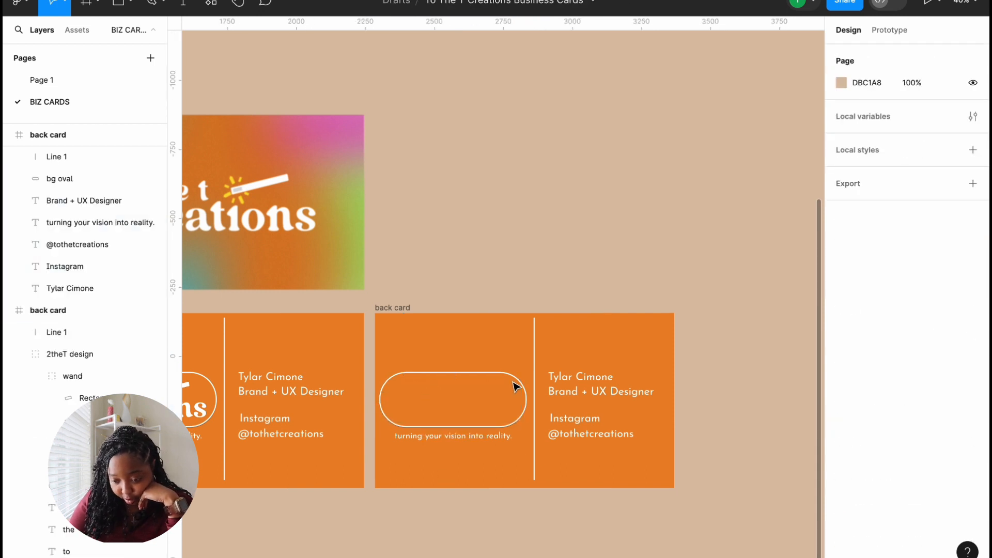
pyautogui.hscroll(-2, 514, 388)
pyautogui.hscroll(-2, 507, 412)
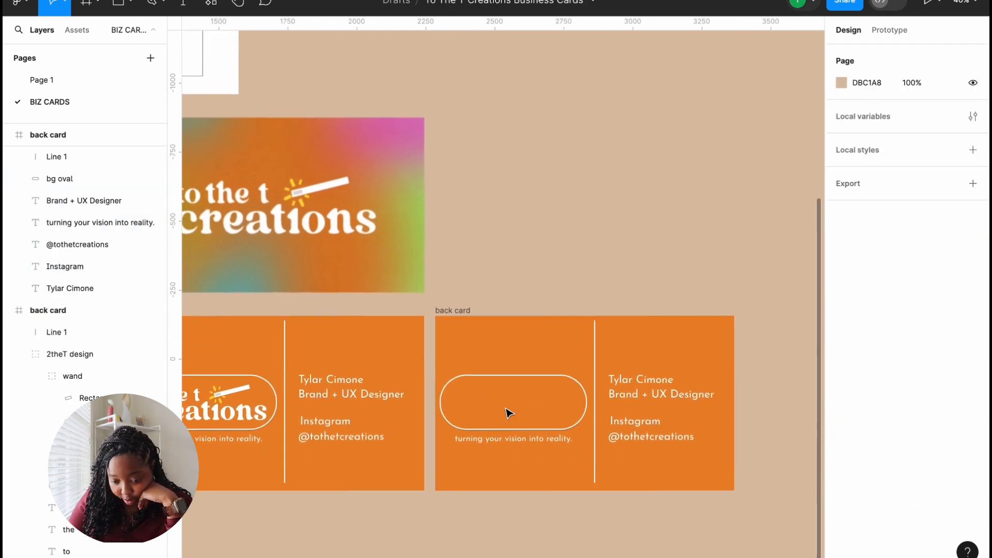
pyautogui.hscroll(-3, 508, 412)
pyautogui.scroll(1, 509, 412)
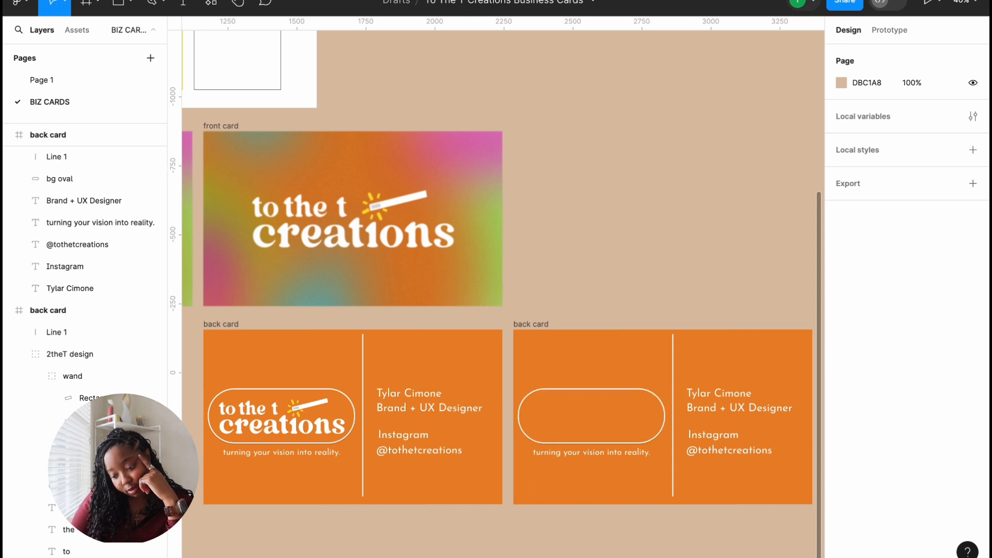
# Step: Delete the duplicate back card
pyautogui.click(531, 323)
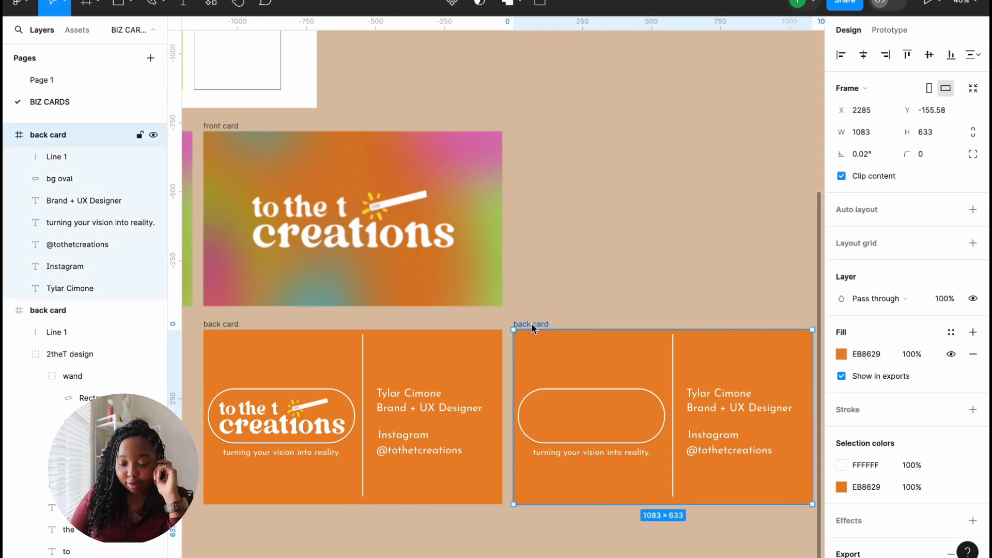
pyautogui.press('Delete')
pyautogui.hscroll(-4, 562, 312)
pyautogui.scroll(-1, 563, 312)
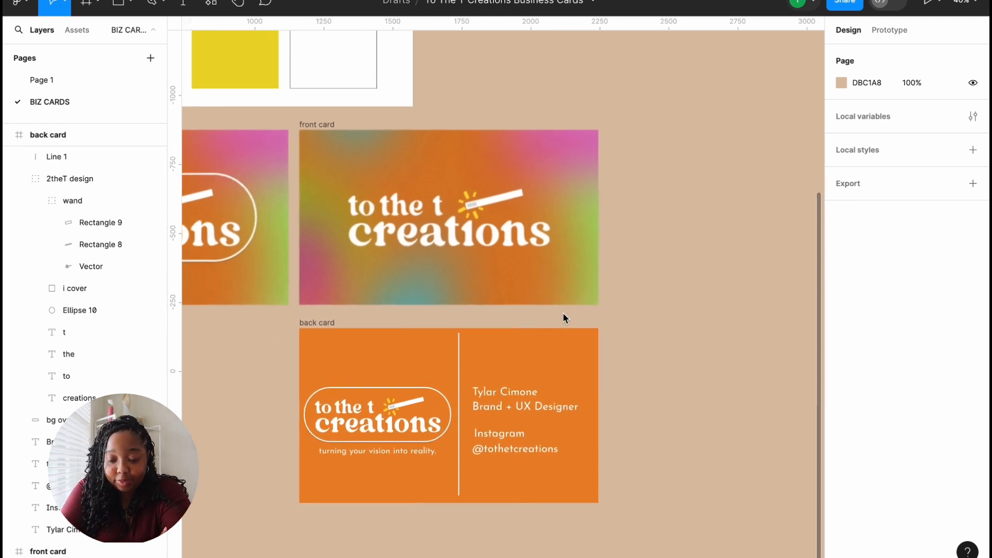
# Step: Remove the Layer blur effect from the plain-logo gradient front card
pyautogui.click(495, 225)
pyautogui.scroll(-1, 832, 368)
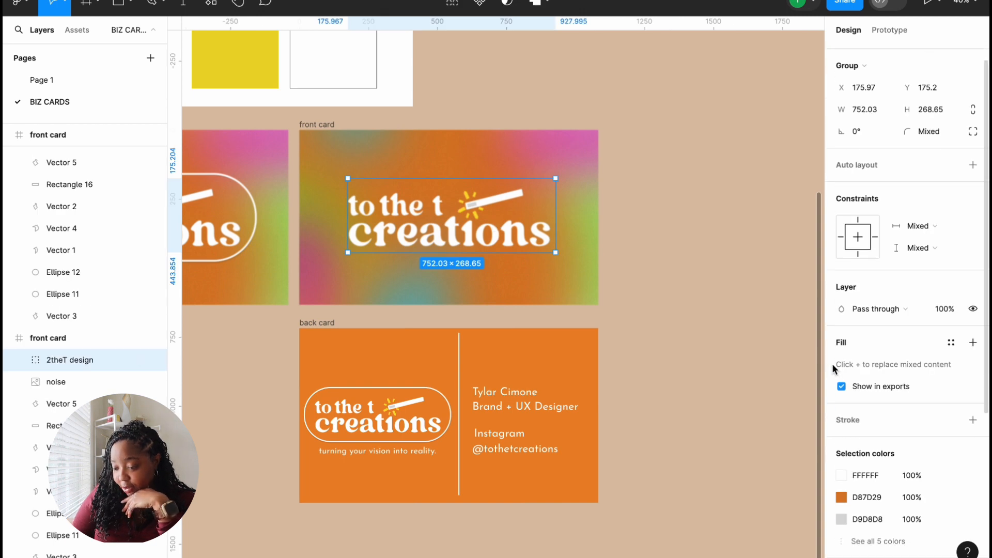
pyautogui.scroll(-4, 832, 365)
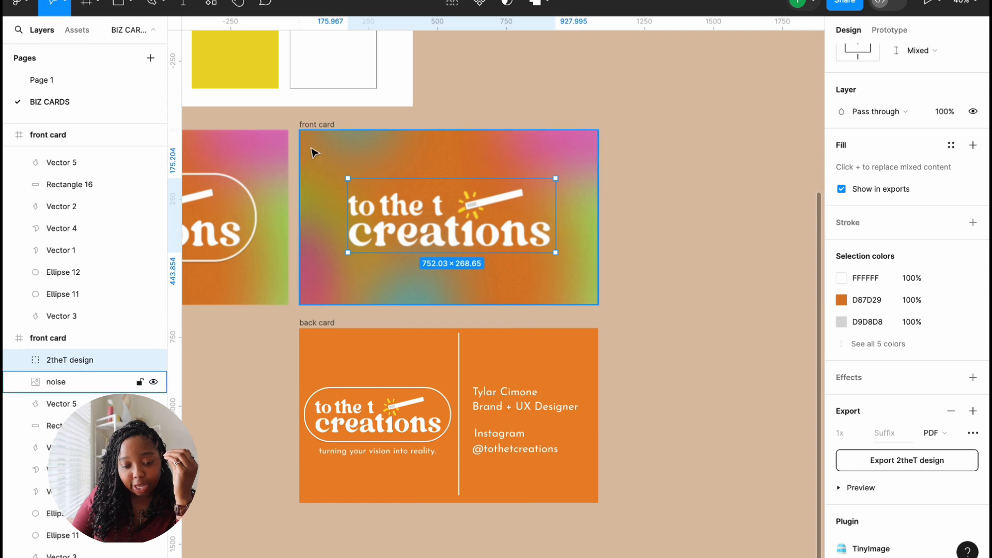
pyautogui.click(61, 340)
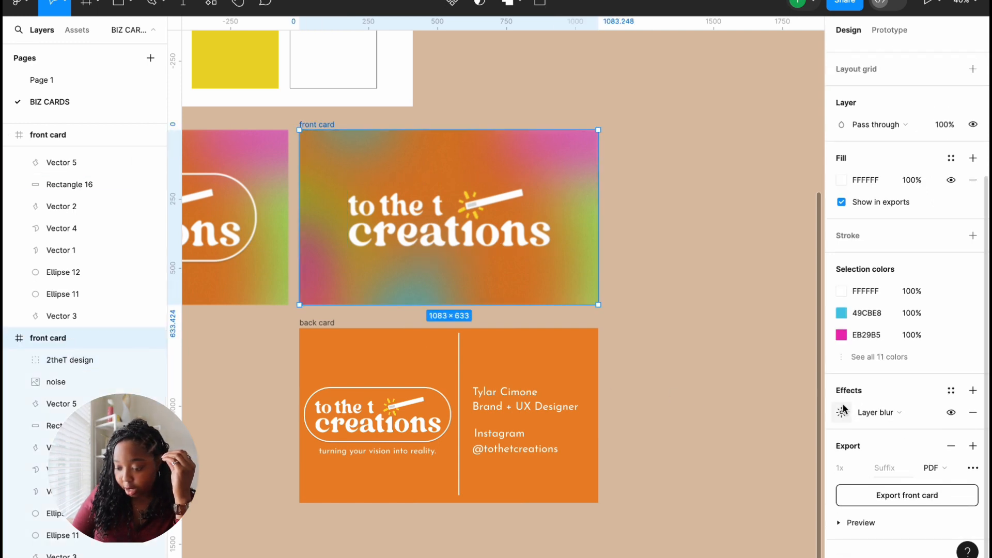
pyautogui.click(860, 413)
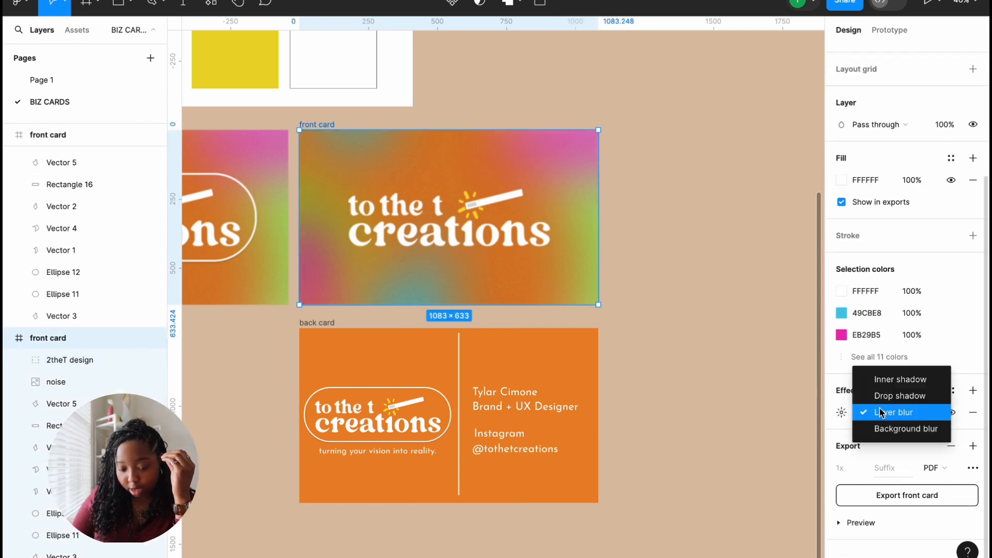
pyautogui.click(827, 433)
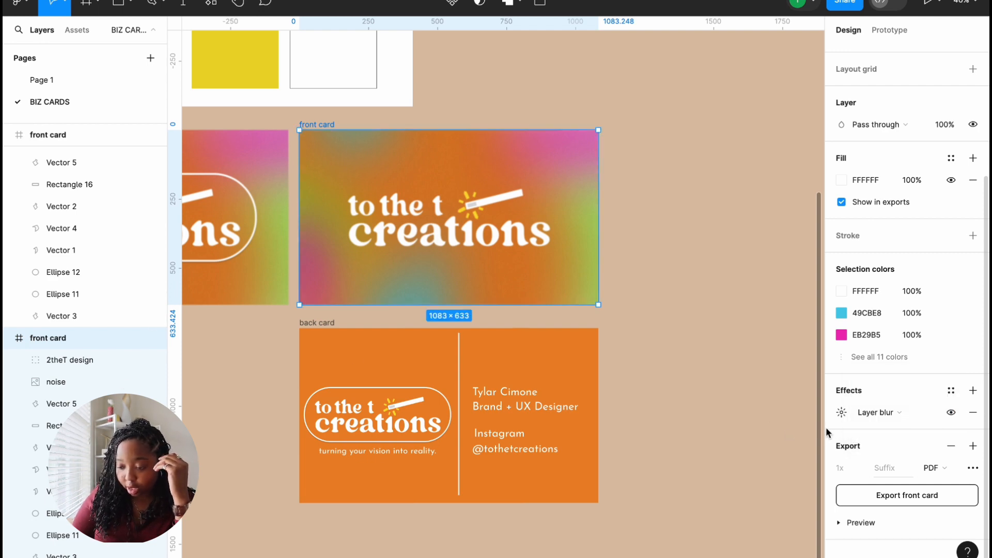
pyautogui.click(972, 413)
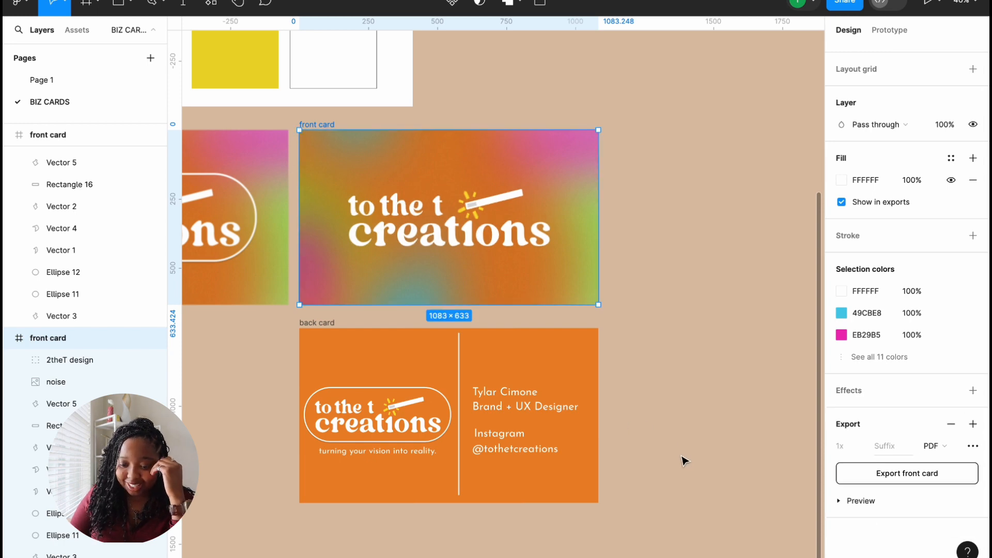
pyautogui.hscroll(-3, 680, 438)
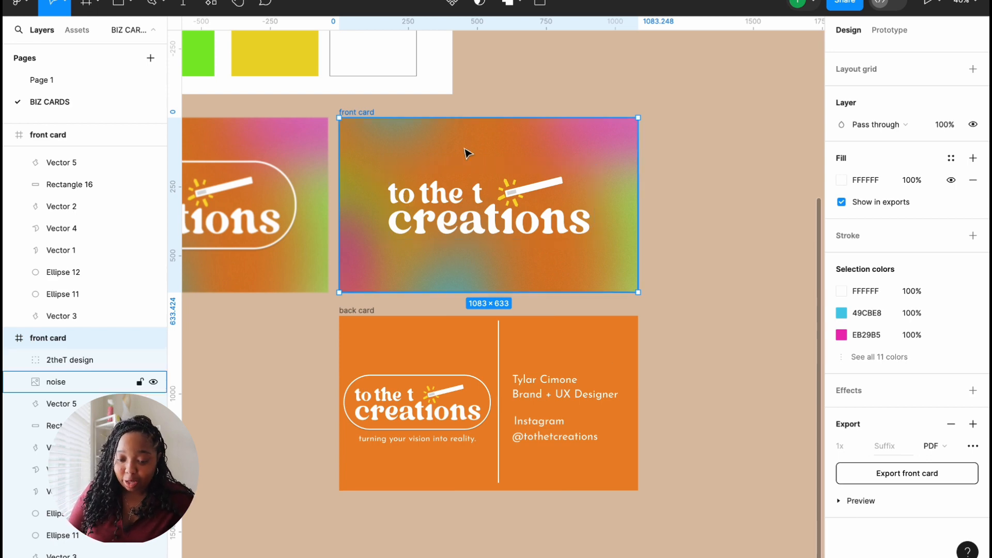
pyautogui.hscroll(-2, 424, 258)
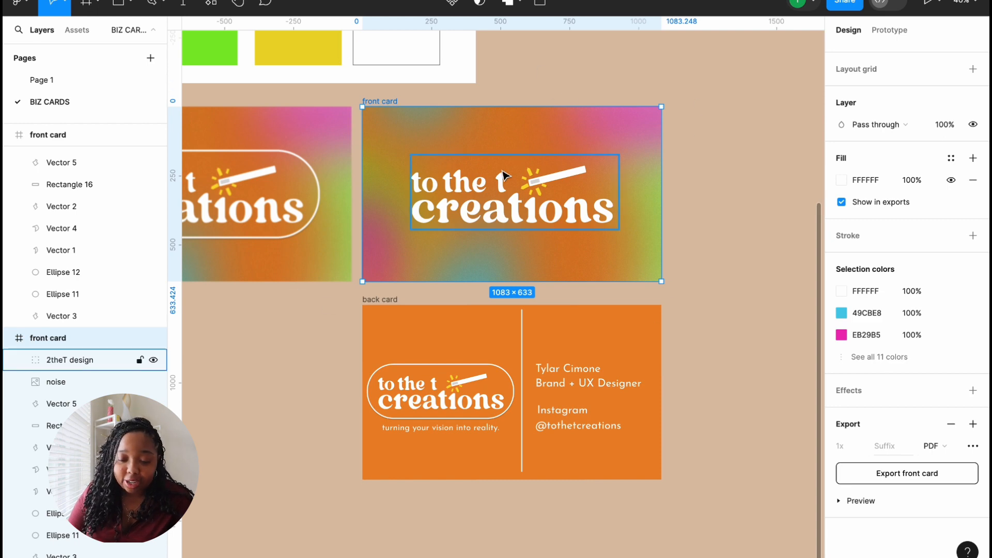
pyautogui.hscroll(-5, 501, 170)
pyautogui.click(201, 98)
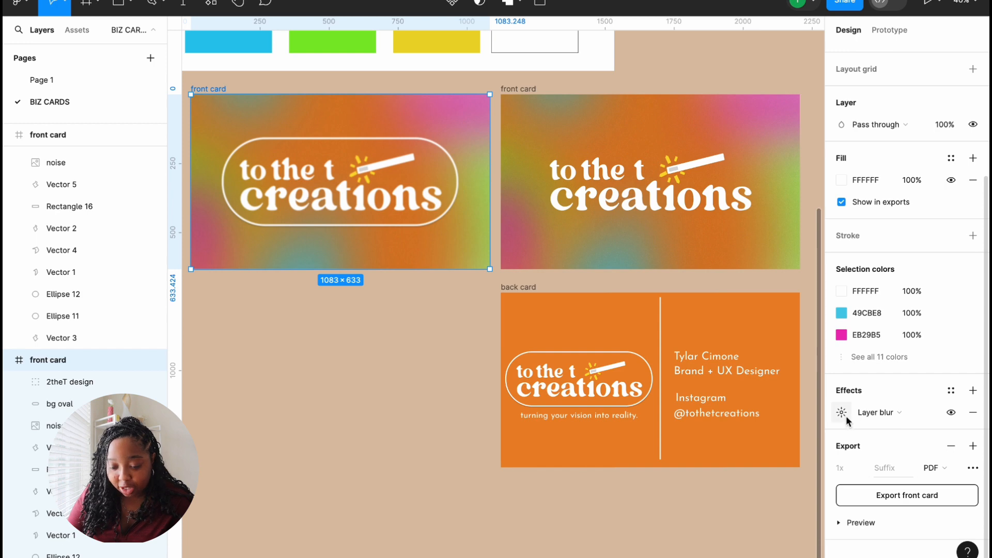
# Step: Delete the Layer blur effect from the left, oval-outline front card
pyautogui.click(973, 413)
pyautogui.hscroll(3, 463, 377)
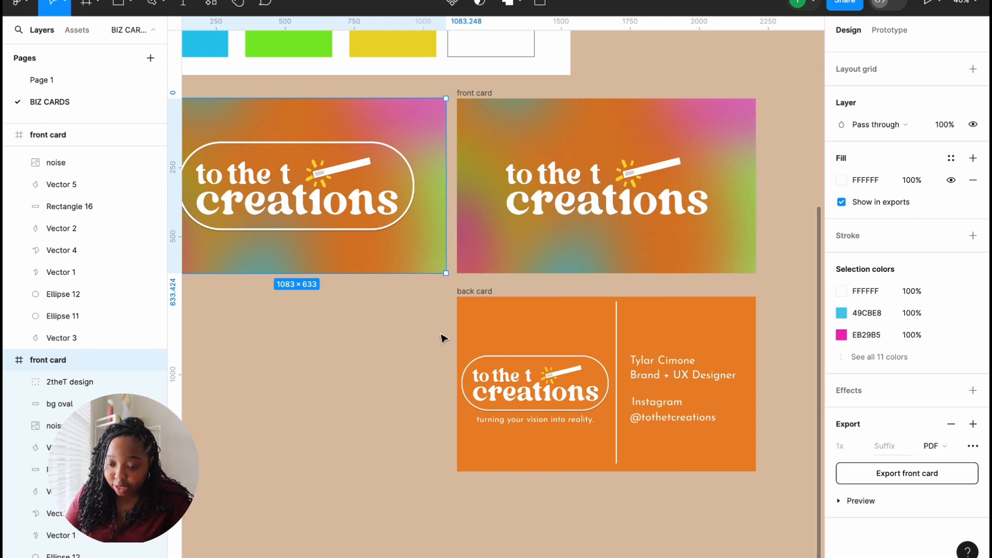
pyautogui.hscroll(-3, 444, 339)
pyautogui.scroll(5, 444, 338)
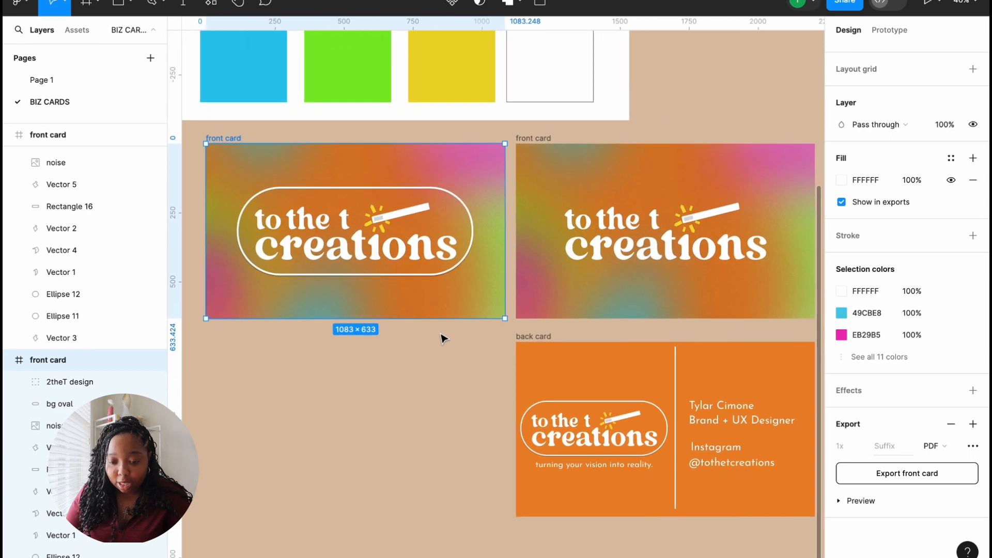
pyautogui.scroll(-2, 444, 338)
pyautogui.scroll(-3, 443, 338)
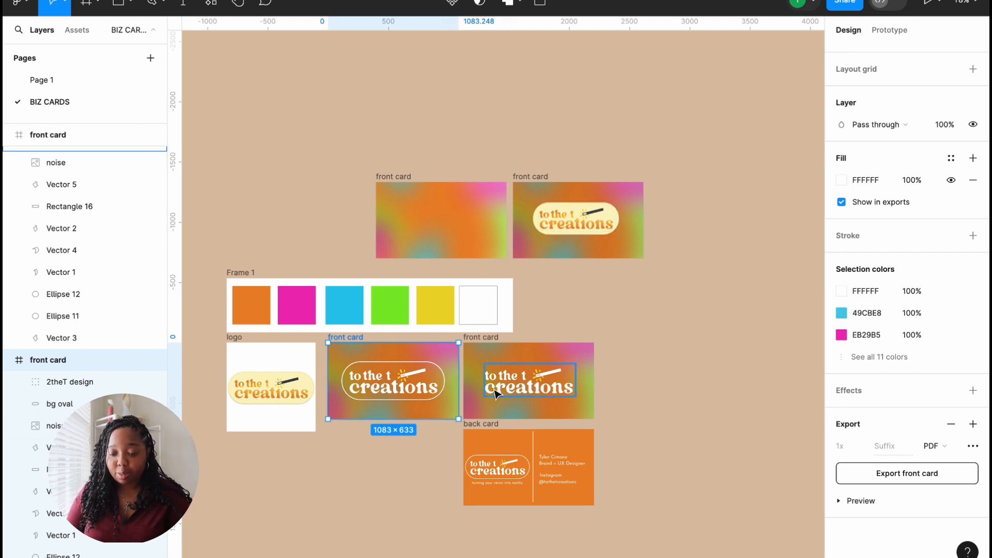
pyautogui.scroll(2, 366, 381)
pyautogui.scroll(1, 366, 381)
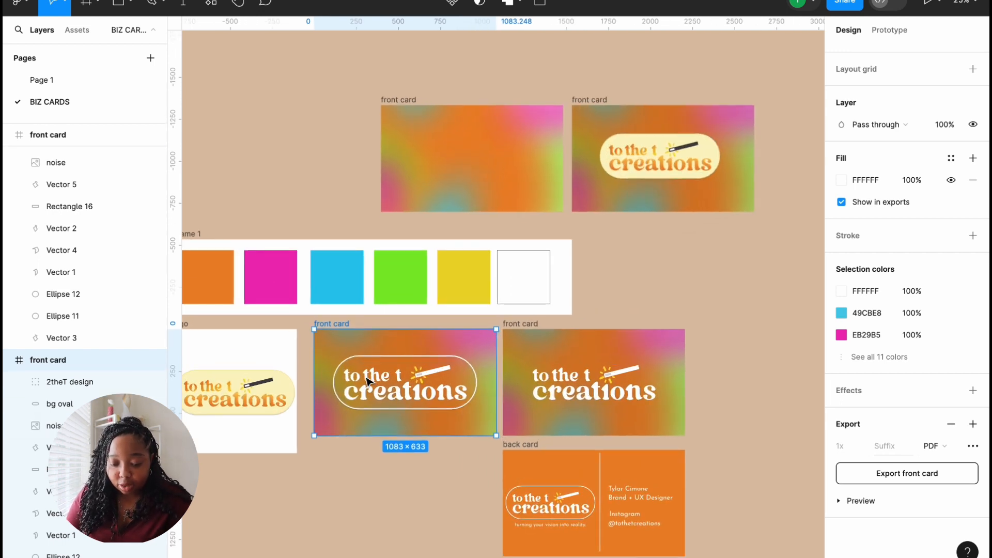
pyautogui.scroll(-1, 366, 382)
pyautogui.hscroll(1, 366, 381)
pyautogui.scroll(3, 365, 379)
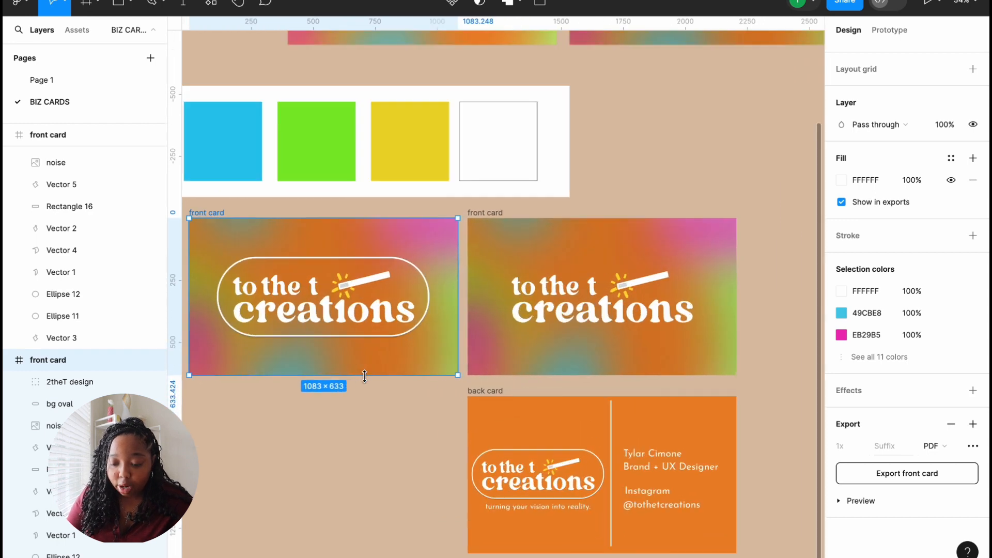
pyautogui.scroll(-2, 365, 379)
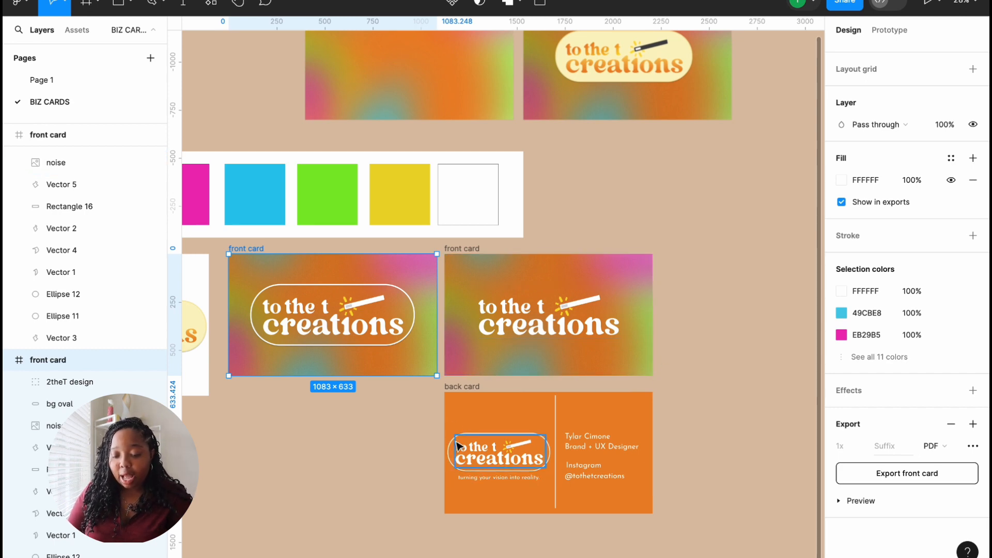
pyautogui.click(401, 421)
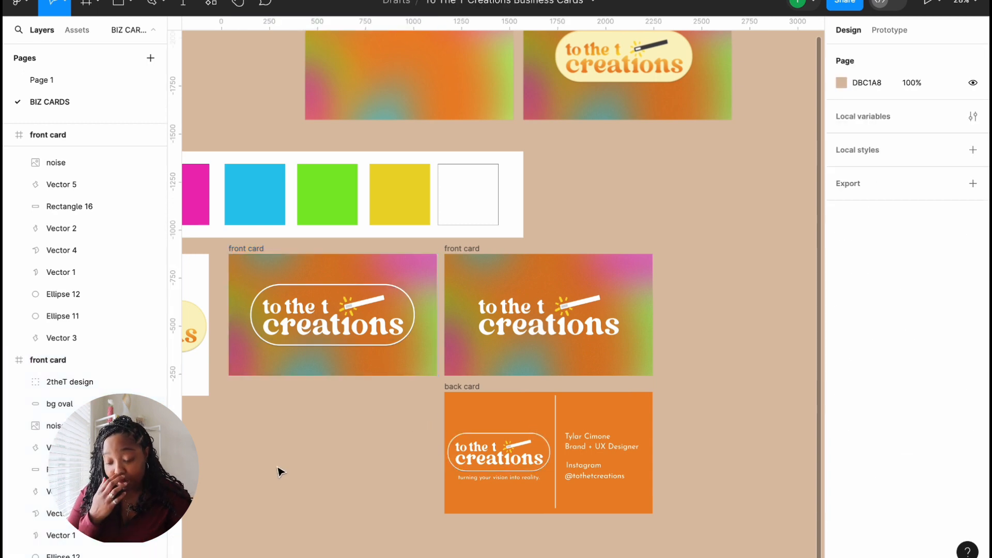
pyautogui.scroll(5, 278, 468)
pyautogui.hscroll(6, 277, 468)
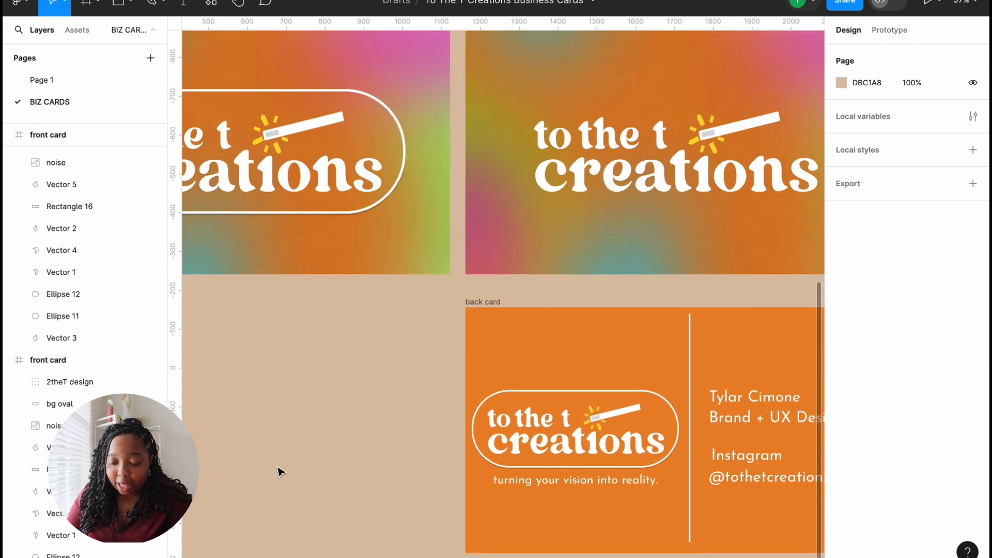
pyautogui.scroll(-1, 279, 472)
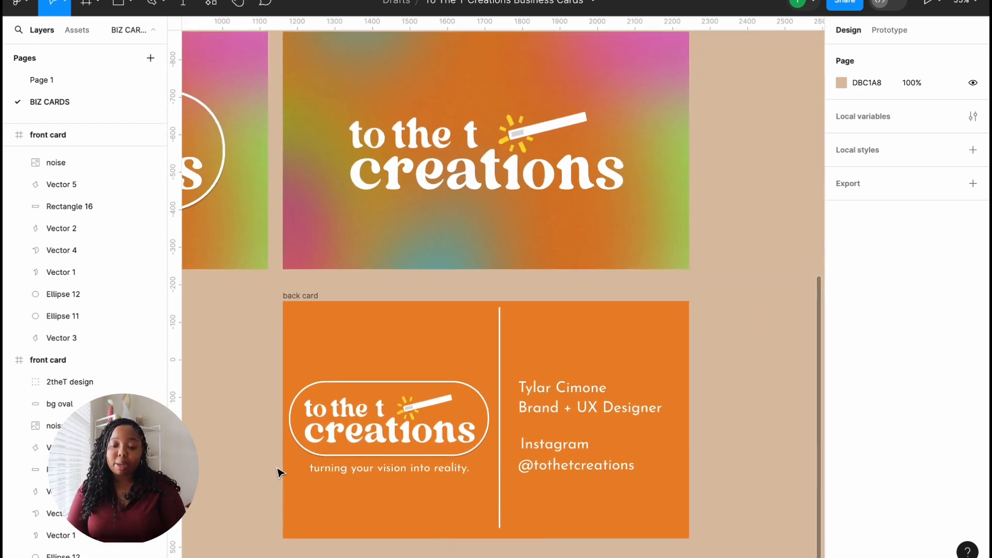
pyautogui.scroll(-3, 295, 494)
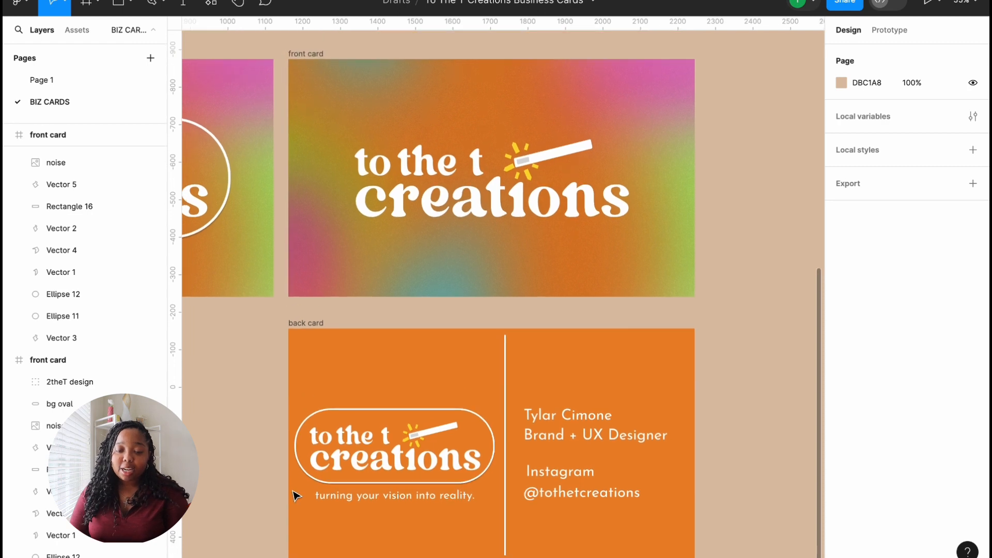
pyautogui.scroll(-1, 295, 496)
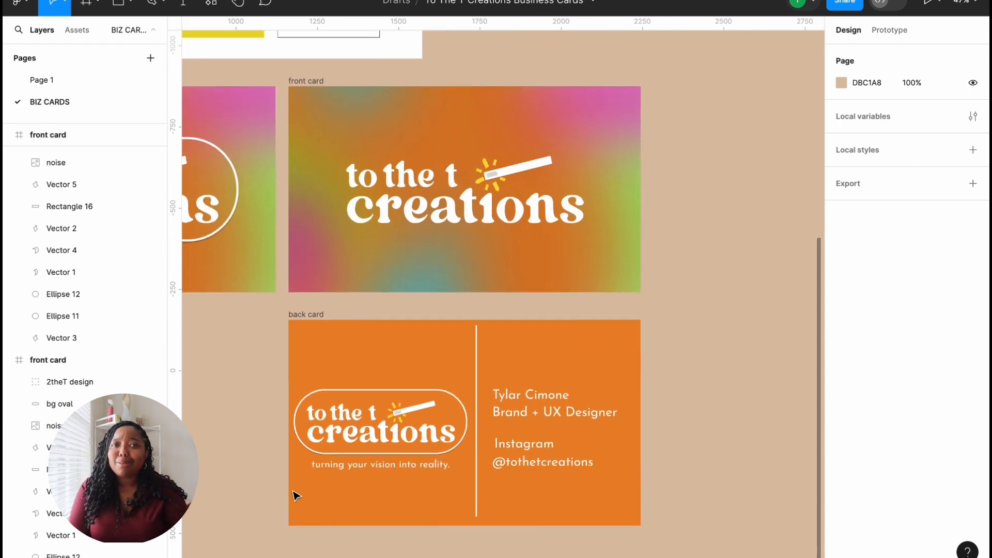